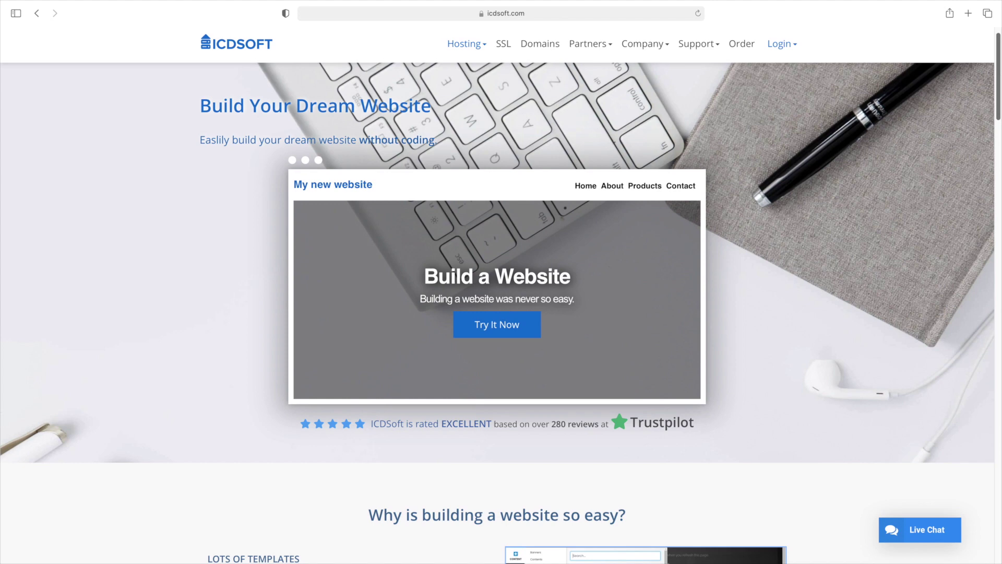
pyautogui.scroll(-5, 497, 313)
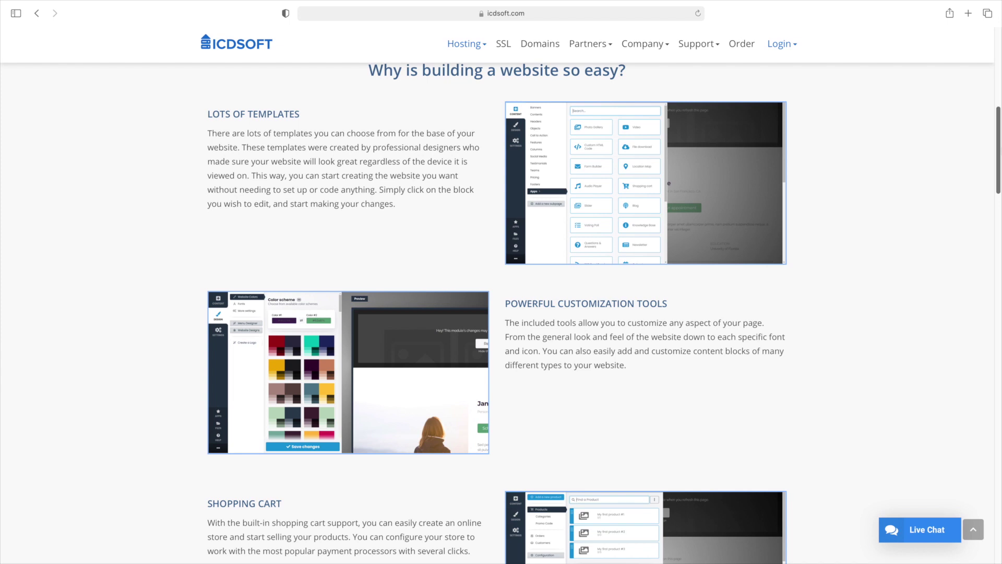
# Browse the Business & Services templates under Design > Website Designs, then close the panel
pyautogui.scroll(-1, 497, 314)
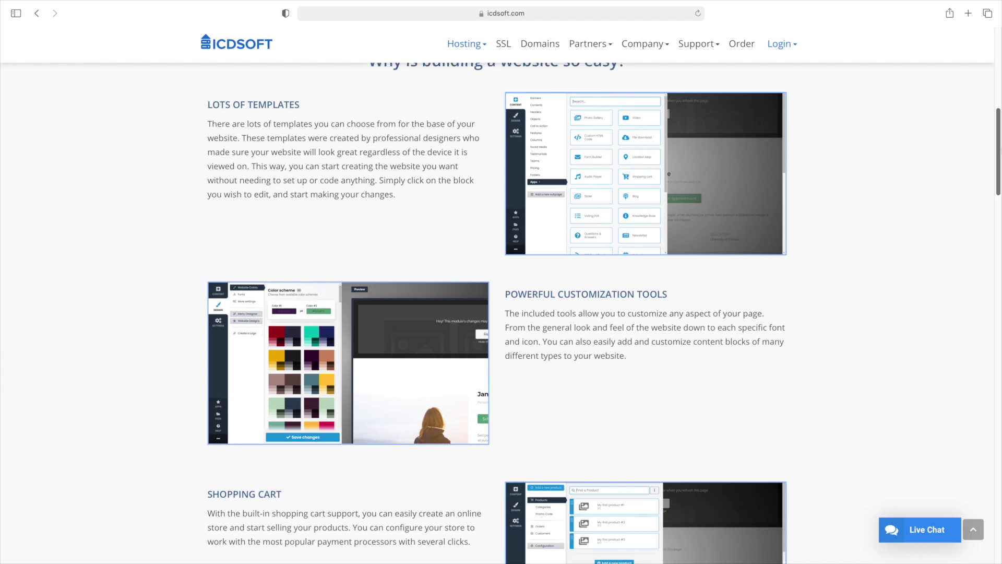
pyautogui.scroll(-3, 999, 180)
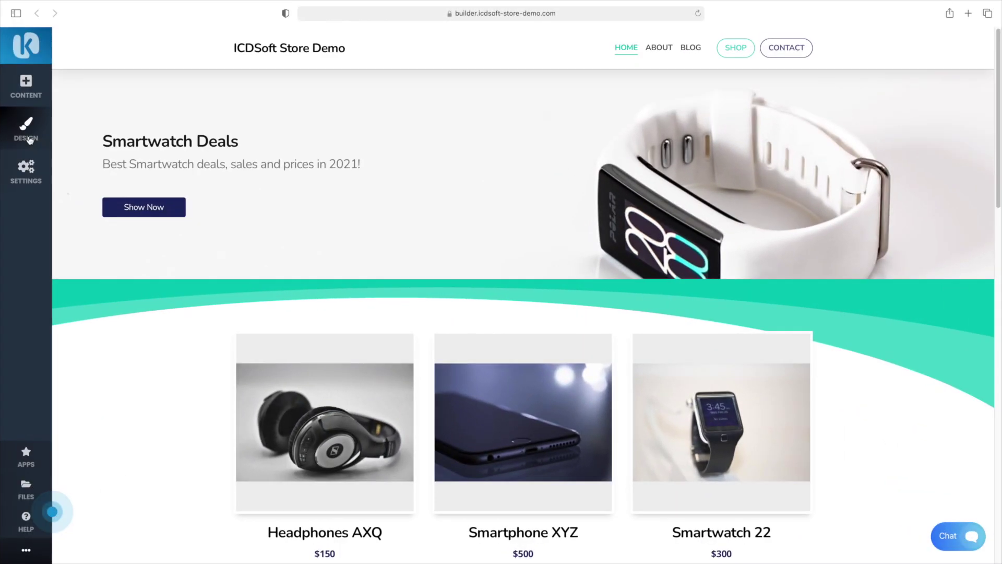
pyautogui.click(26, 128)
pyautogui.click(90, 167)
pyautogui.click(99, 134)
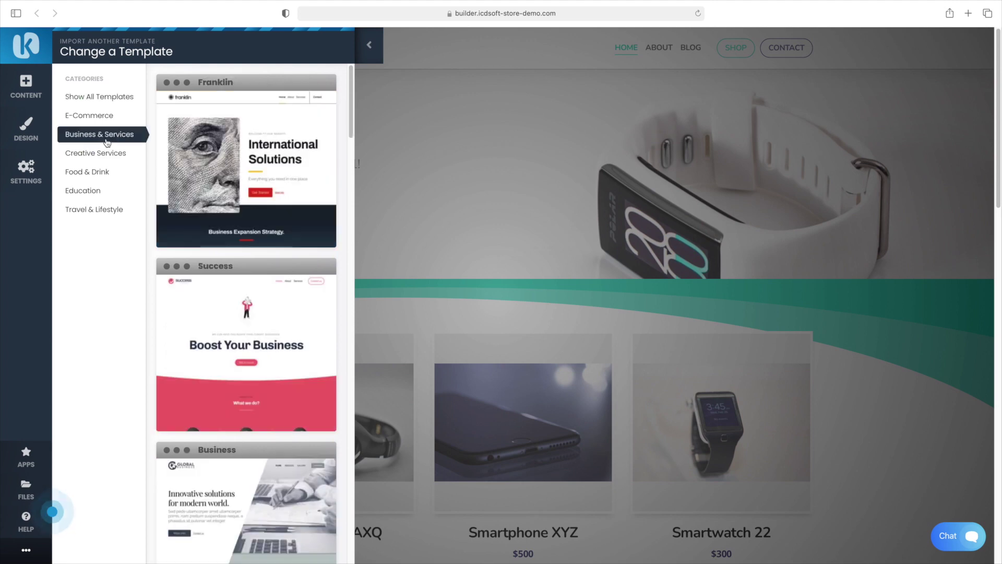
pyautogui.scroll(-5, 348, 232)
pyautogui.moveTo(347, 232); pyautogui.dragTo(347, 510)
pyautogui.click(440, 157)
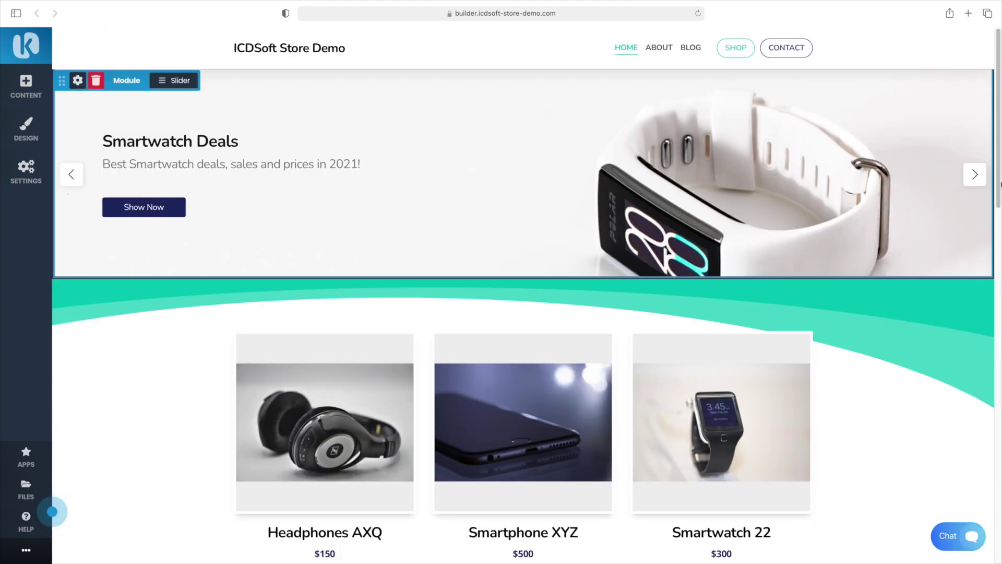
# Preview the store demo in phone layout, then in tablet layout
pyautogui.moveTo(1000, 171); pyautogui.dragTo(999, 464)
pyautogui.scroll(15, 147, 532)
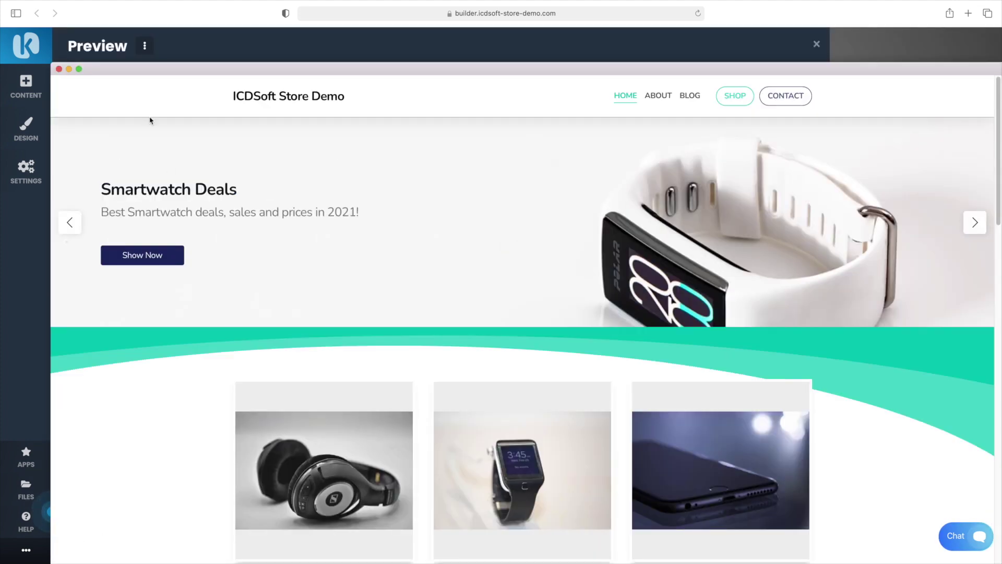
pyautogui.click(146, 48)
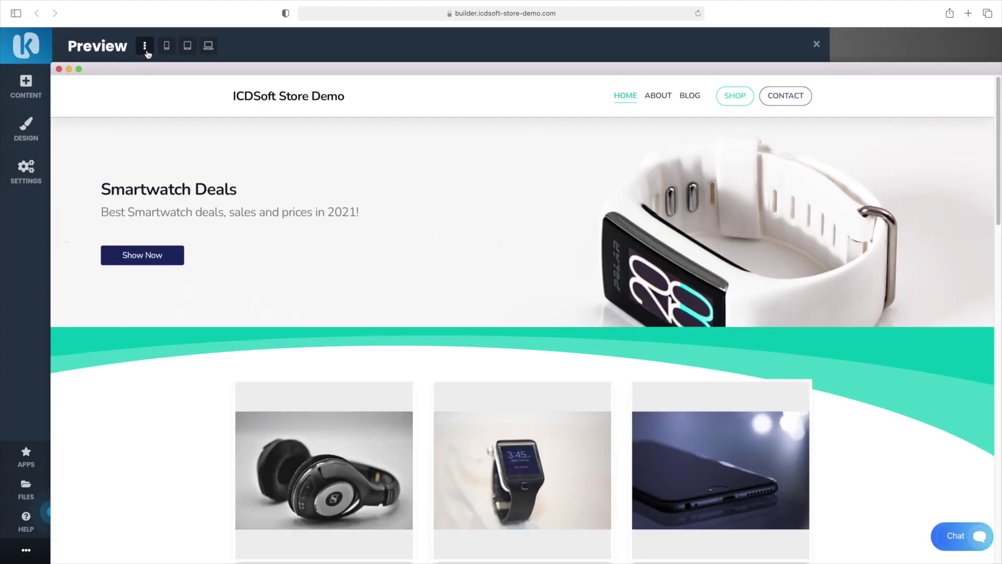
pyautogui.click(167, 47)
pyautogui.click(145, 47)
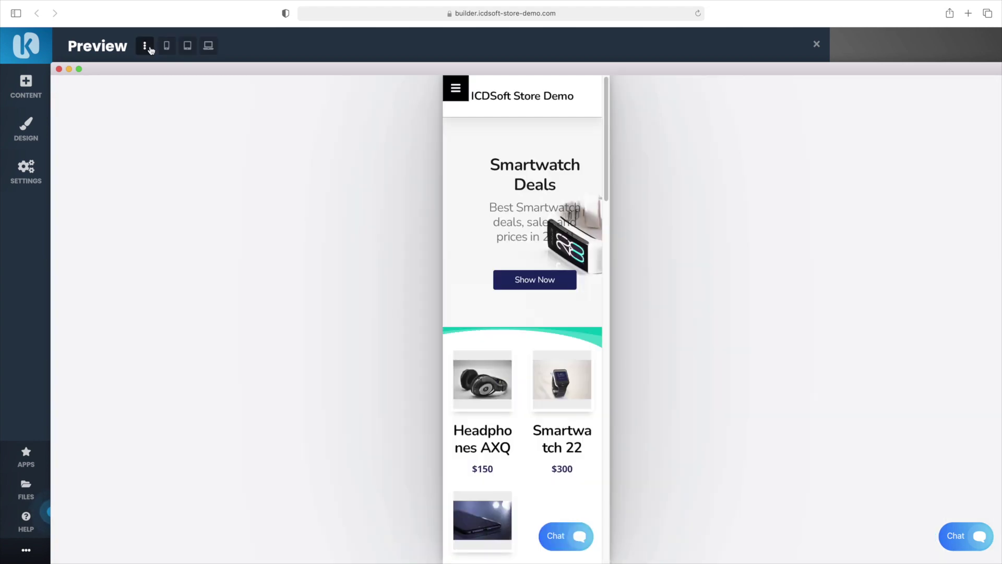
pyautogui.click(184, 47)
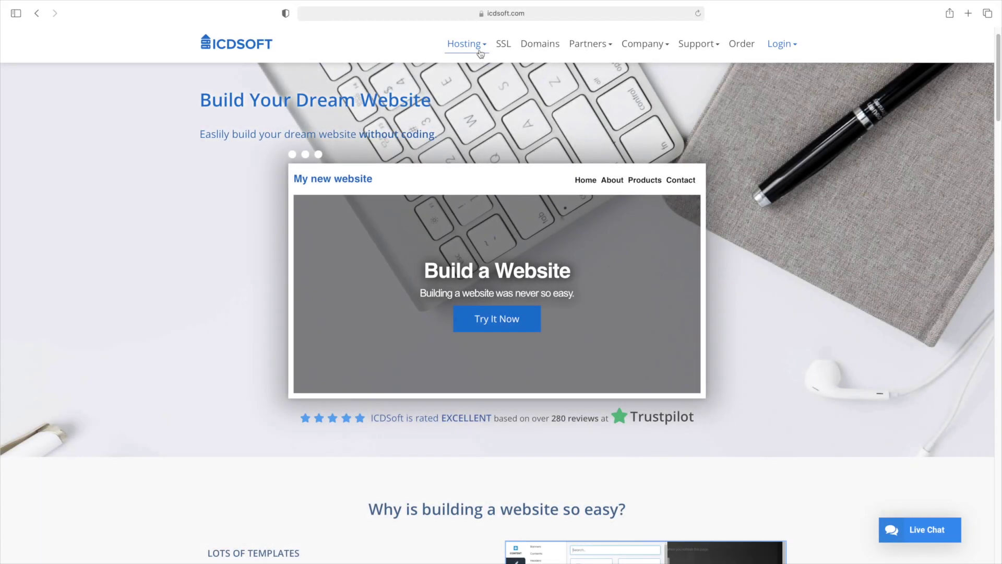
pyautogui.moveTo(480, 53)
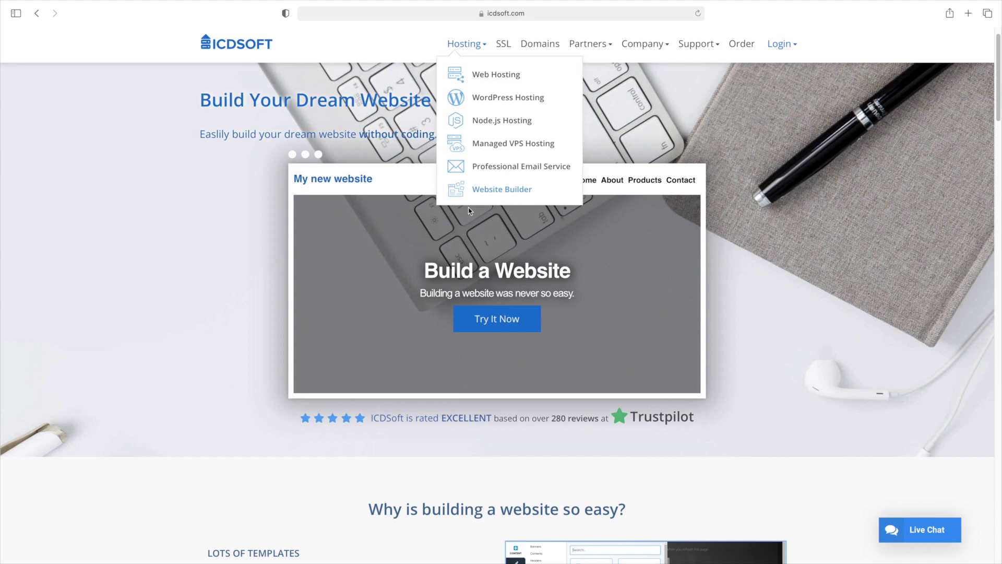
# Open the Caution template's live demo from the template gallery
pyautogui.click(471, 320)
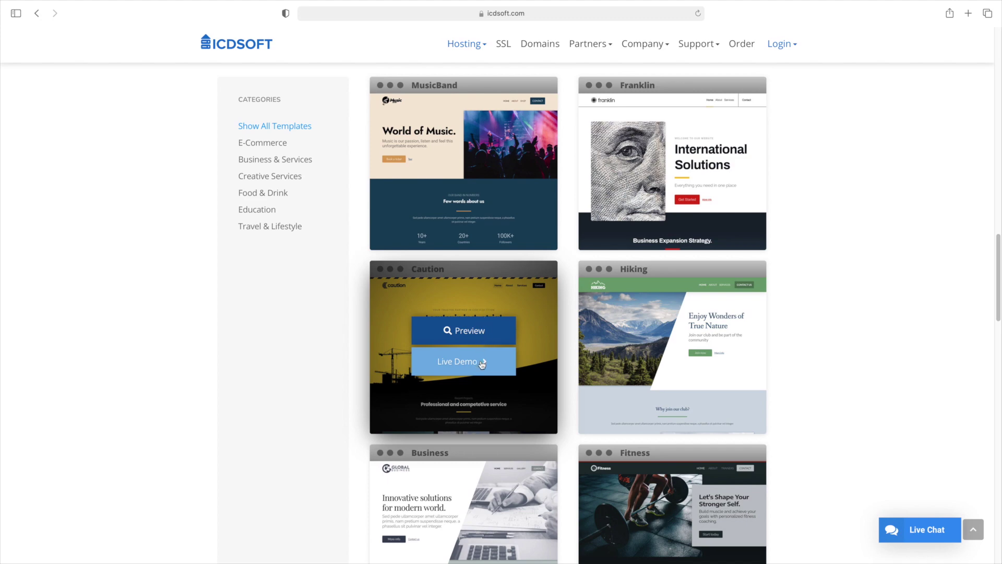
pyautogui.click(478, 361)
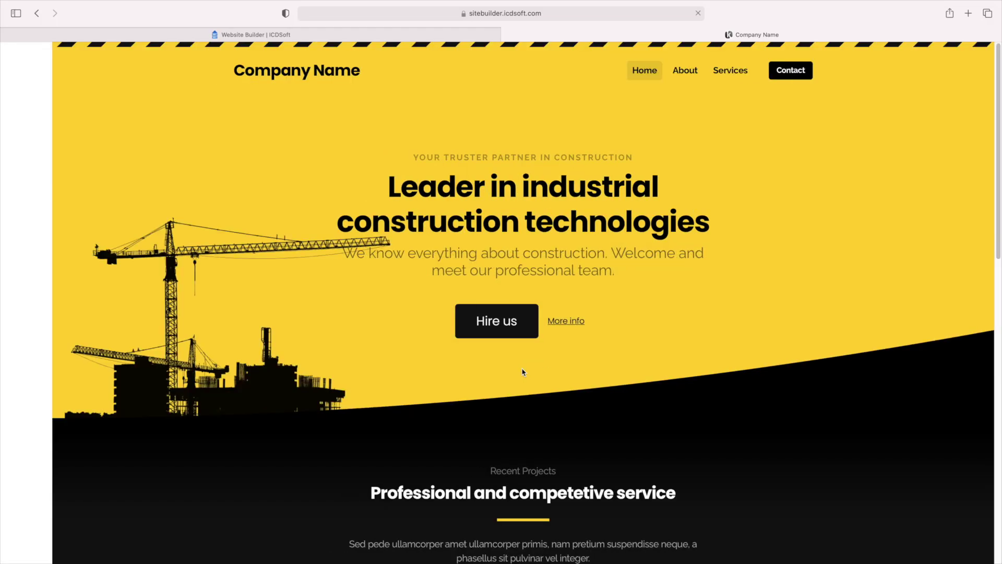
pyautogui.scroll(-7, 521, 371)
pyautogui.scroll(-5, 524, 373)
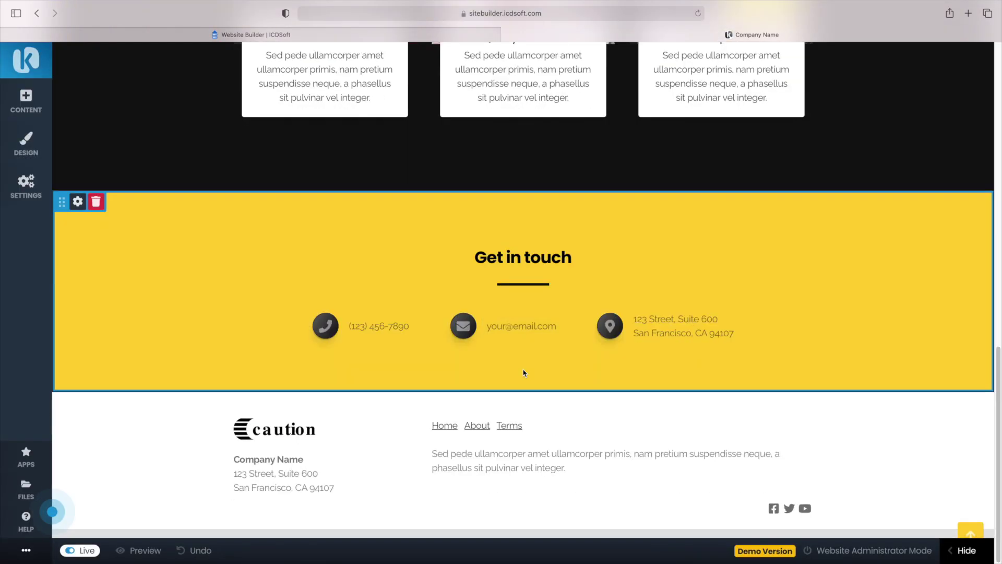
pyautogui.scroll(15, 523, 374)
# Replace the Caution demo's main hero heading with 'Test'
pyautogui.tripleClick(509, 218)
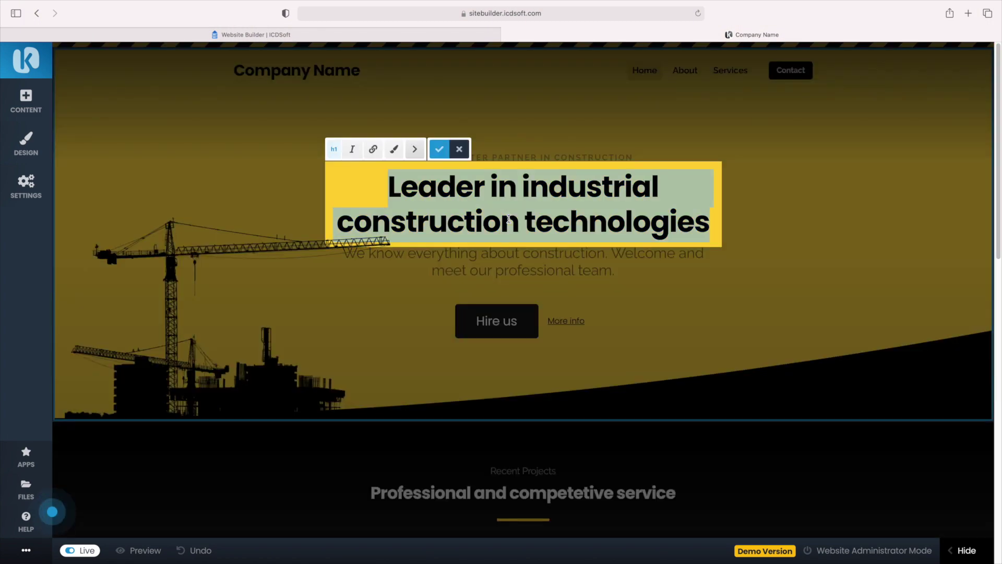
pyautogui.write('Test')
pyautogui.press('Return')
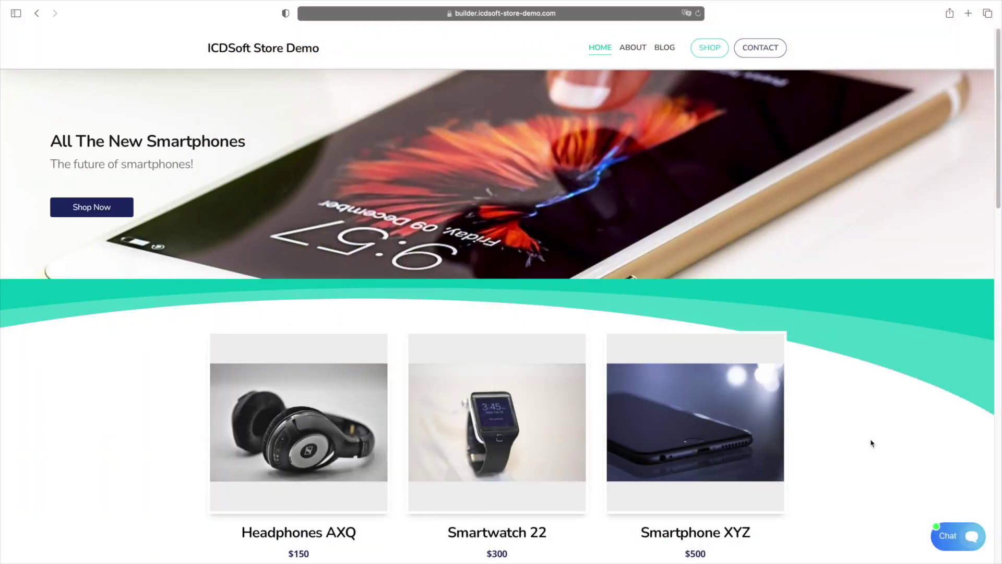
# Add Headphones AXQ to the demo store's cart from its product page
pyautogui.scroll(-8, 870, 443)
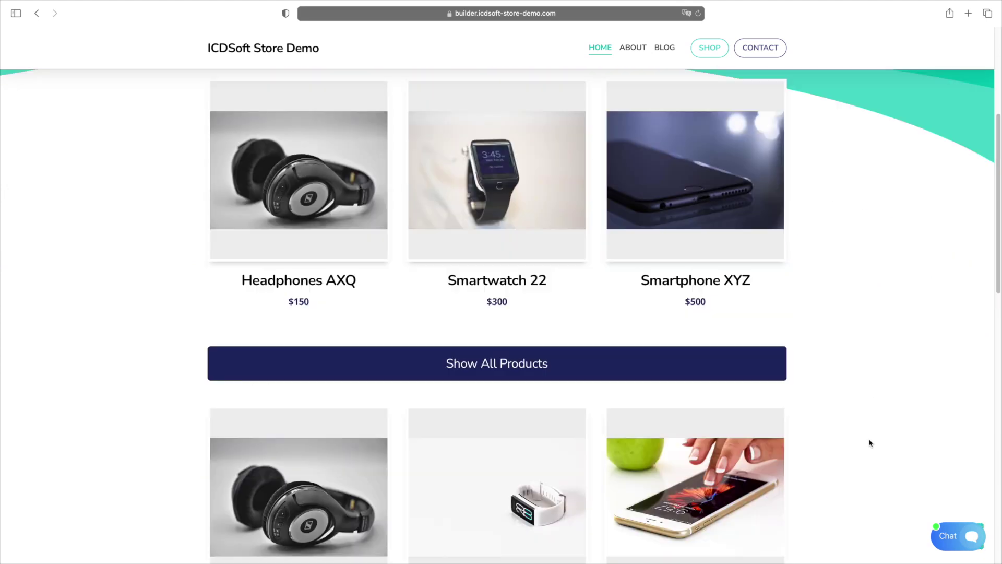
pyautogui.scroll(-9, 870, 442)
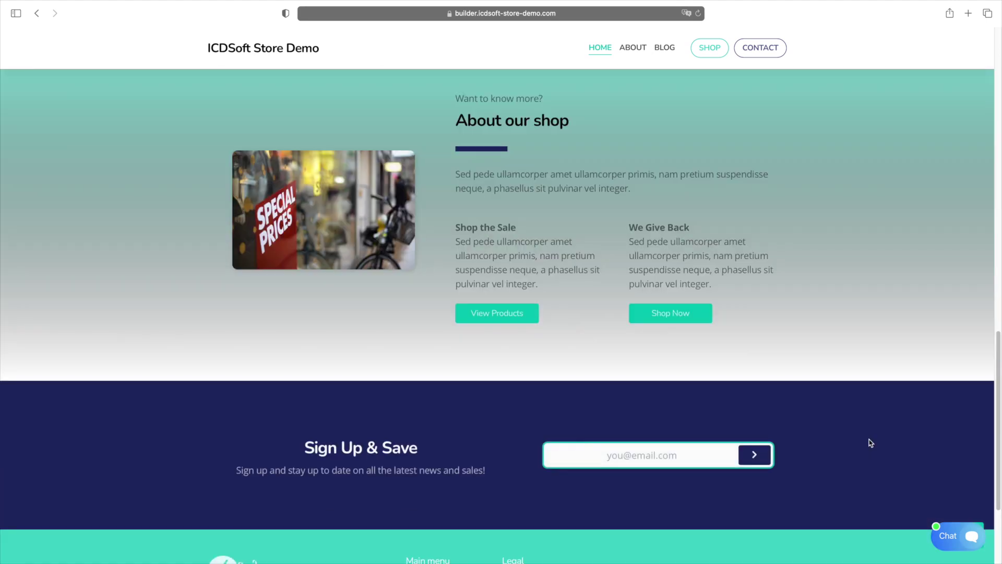
pyautogui.scroll(9, 870, 442)
pyautogui.scroll(8, 870, 443)
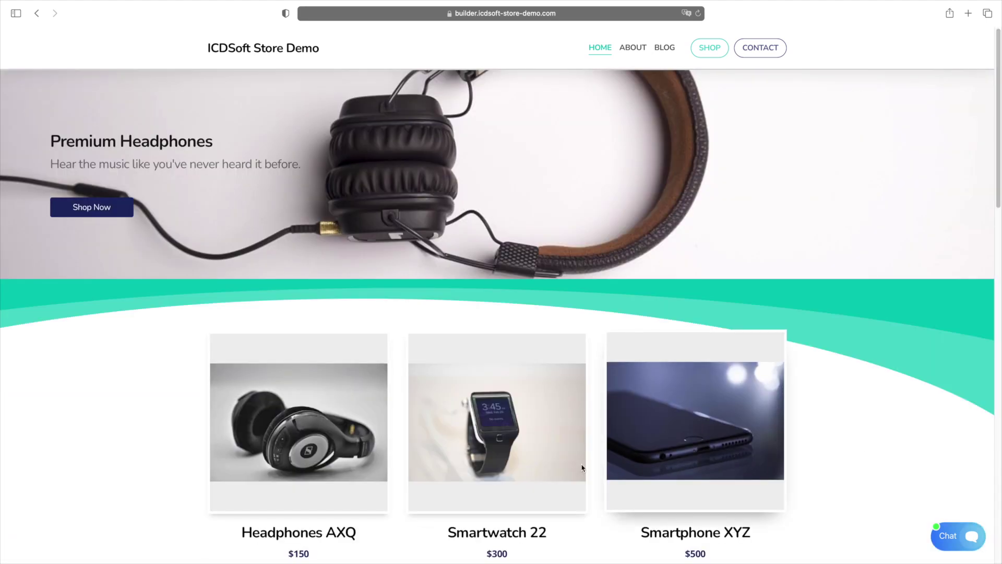
pyautogui.click(360, 463)
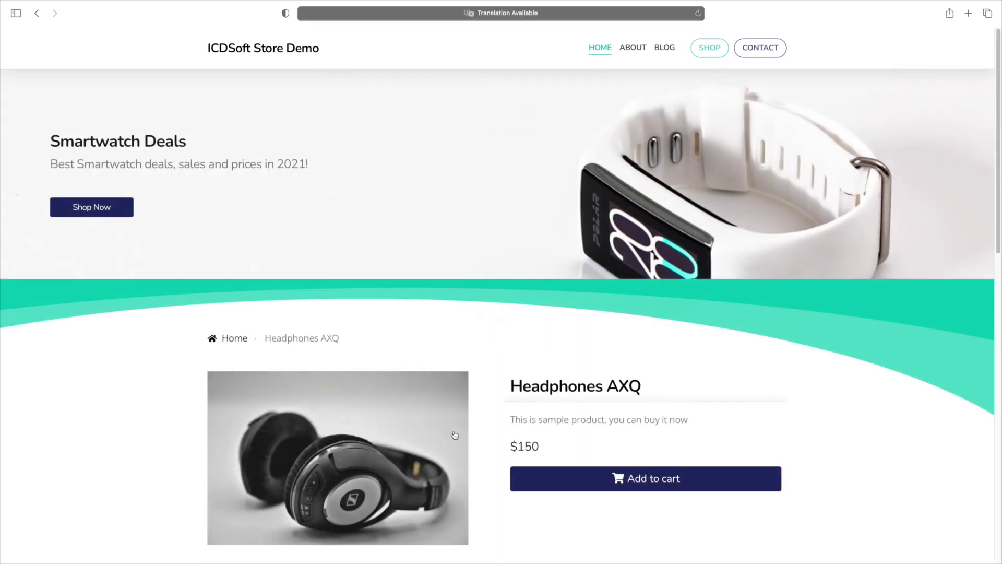
pyautogui.click(601, 477)
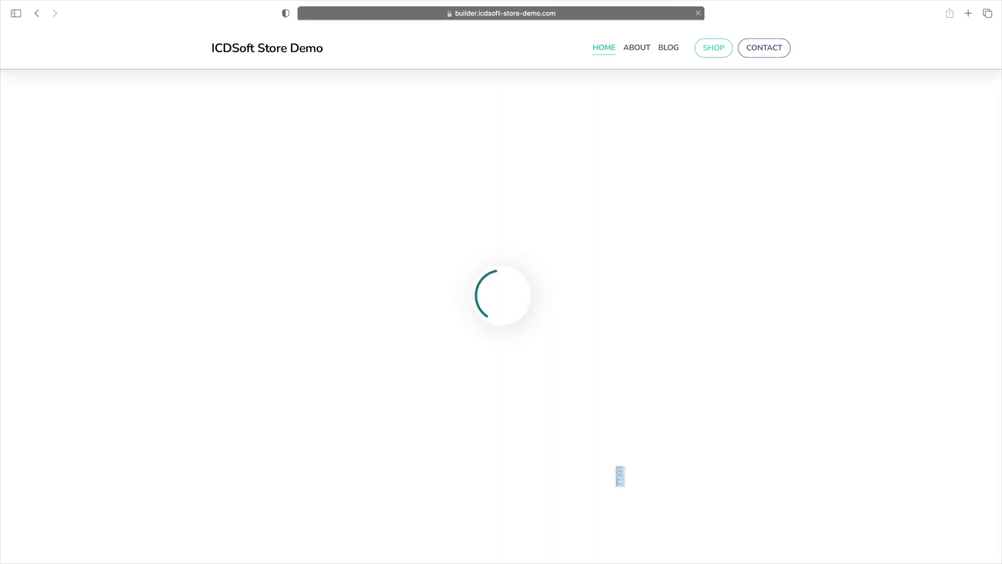
# Send a hello message in the store's live chat
pyautogui.scroll(-2, 746, 460)
pyautogui.scroll(-3, 747, 460)
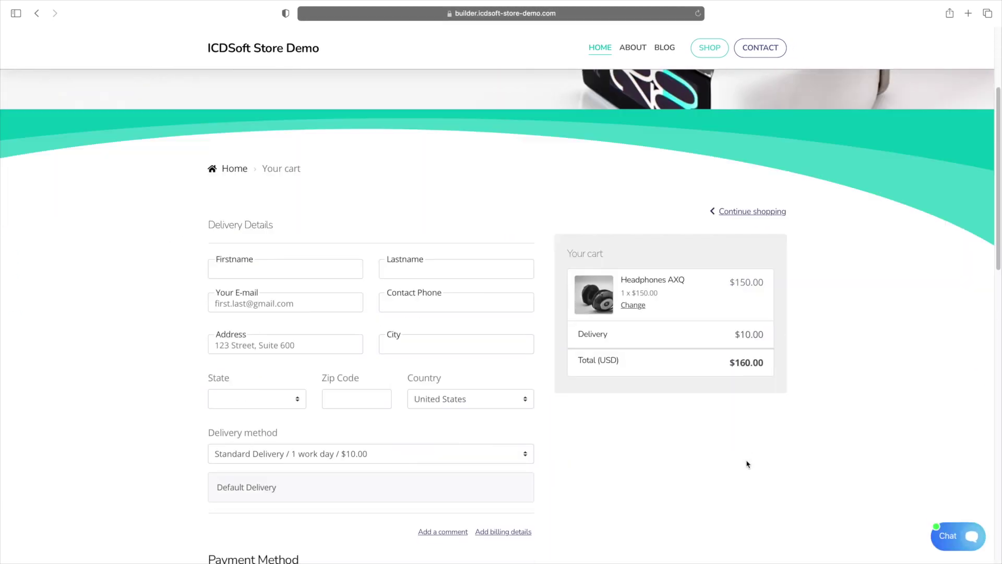
pyautogui.click(957, 543)
pyautogui.write('hello')
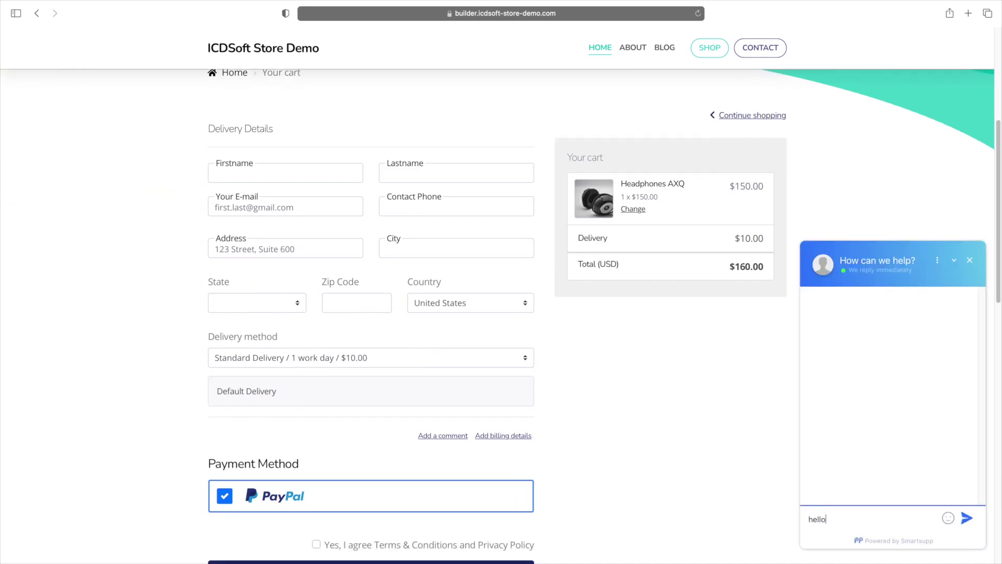
pyautogui.press('Return')
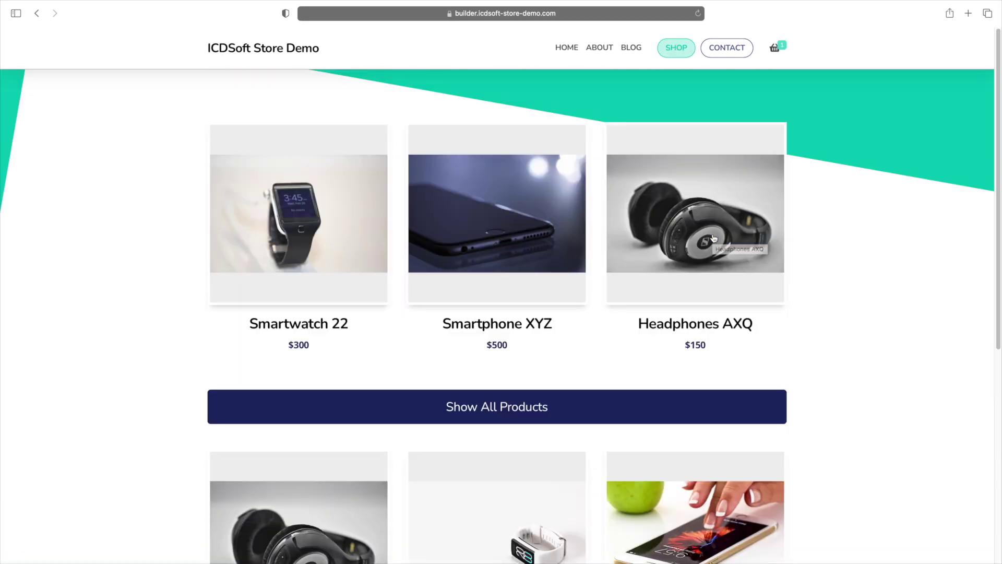
# Visit the store's Contact page, then its About page
pyautogui.click(715, 52)
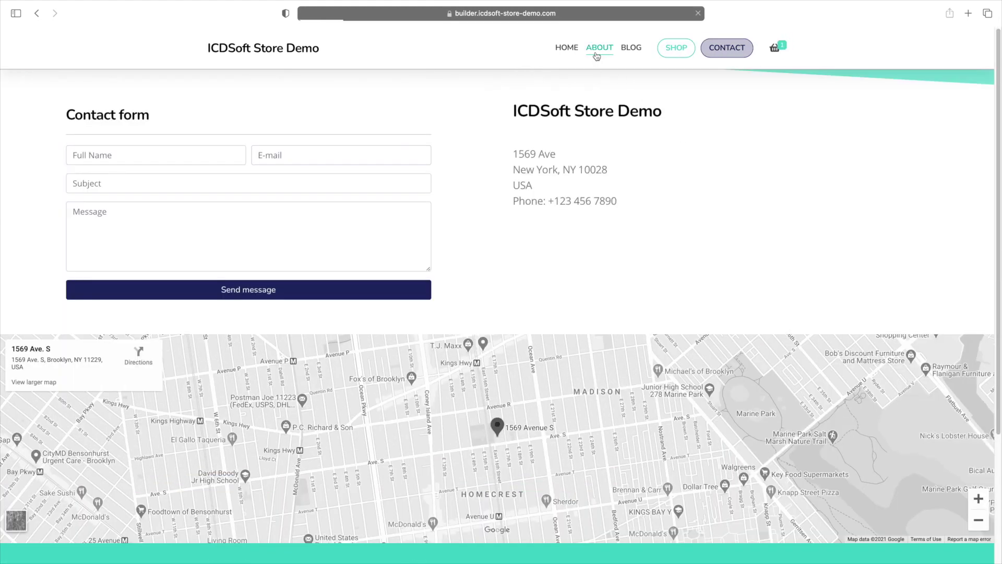
pyautogui.click(599, 48)
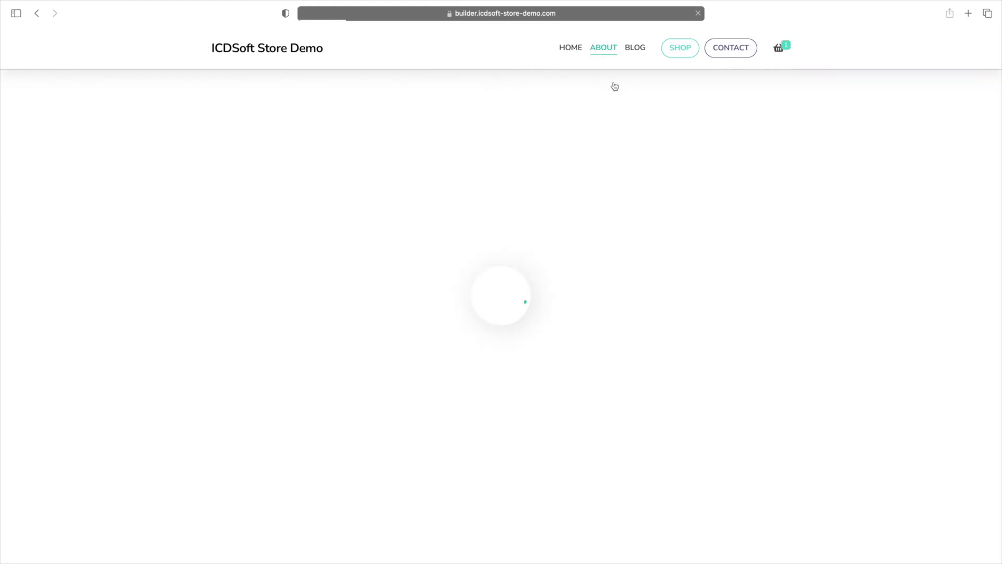
pyautogui.scroll(-8, 712, 223)
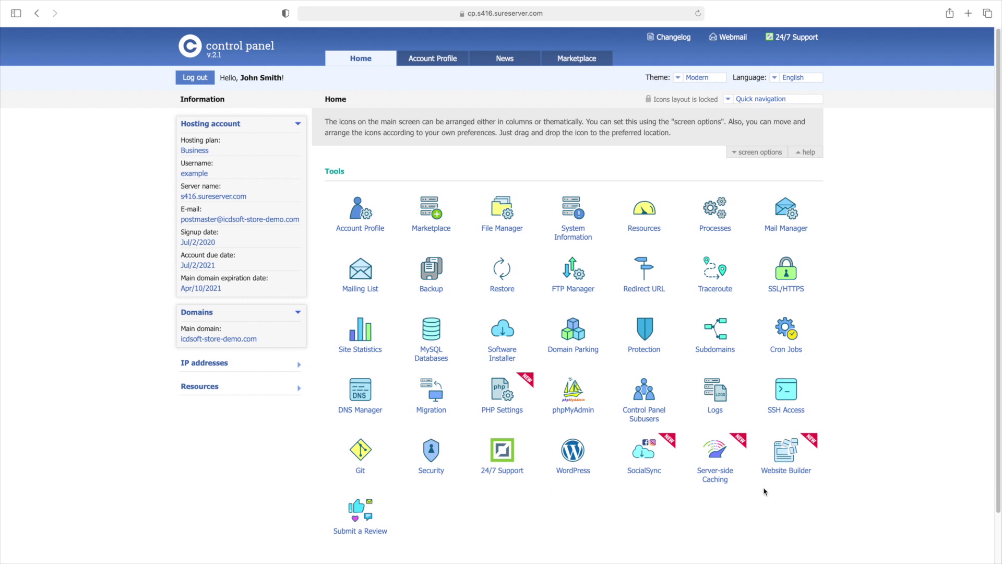
# Open Website Builder from the control panel Tools to see the account's site list
pyautogui.click(787, 471)
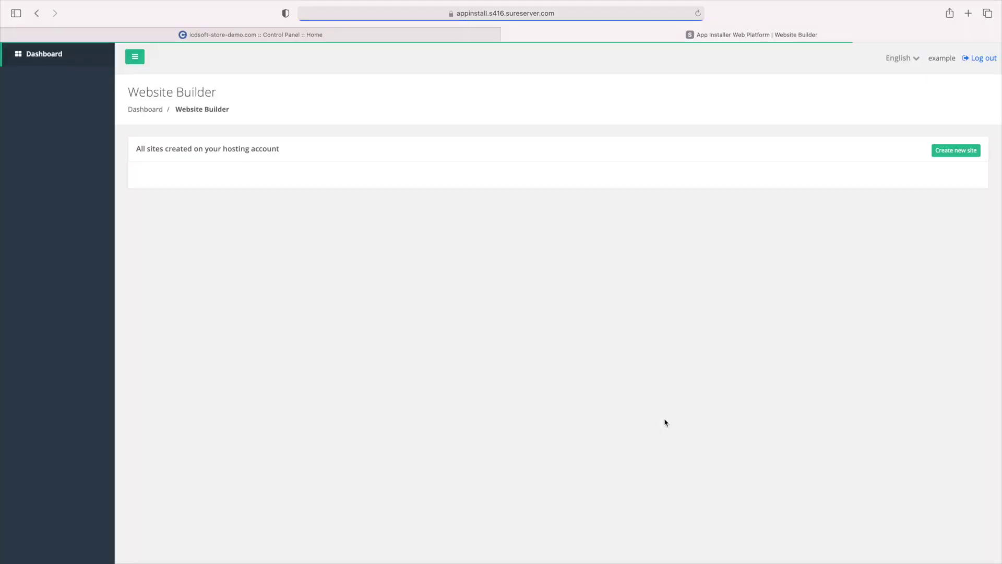
# Start a new site and pick builder.icdsoft-store-demo.com as its installation subdomain
pyautogui.click(943, 152)
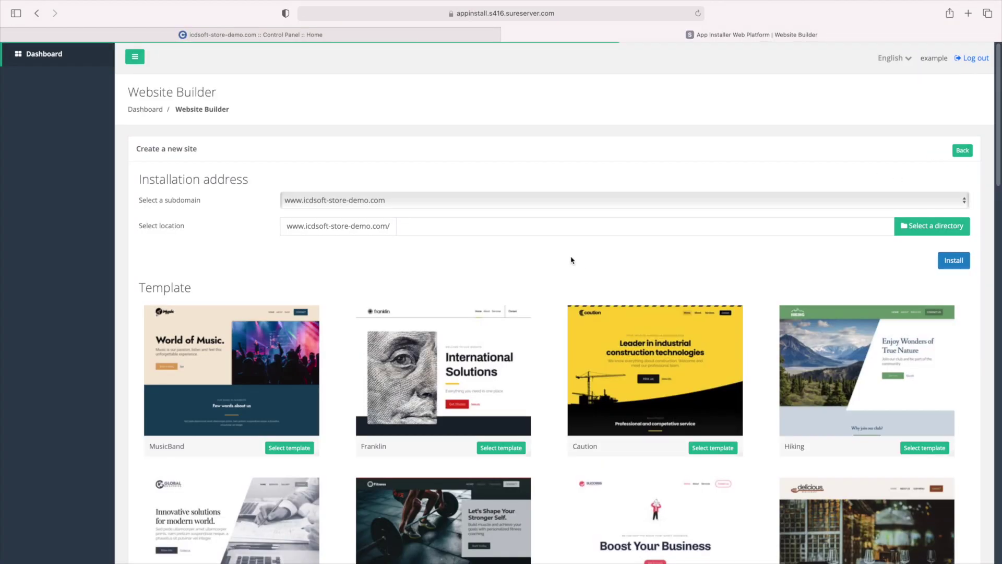
pyautogui.tripleClick(185, 172)
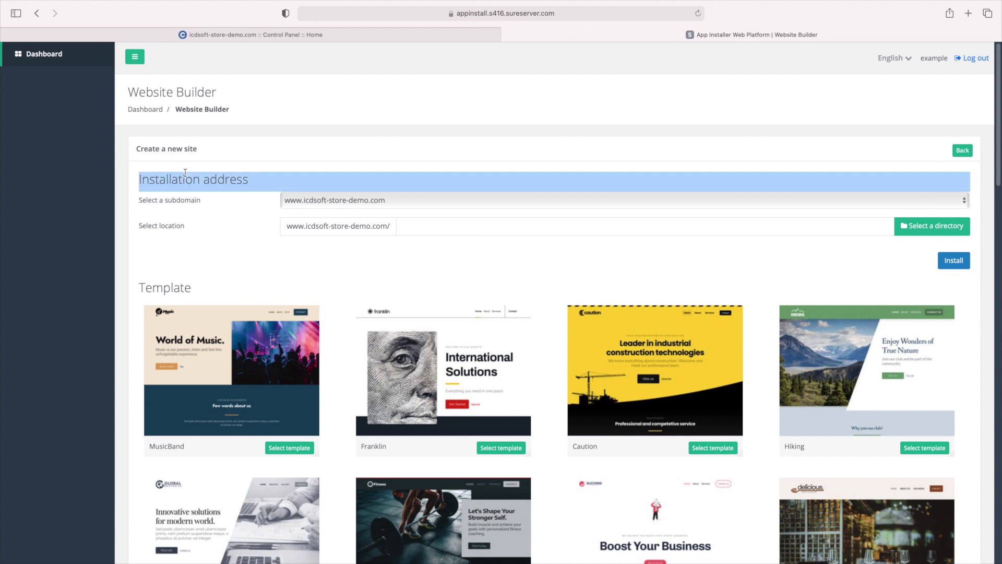
pyautogui.click(213, 214)
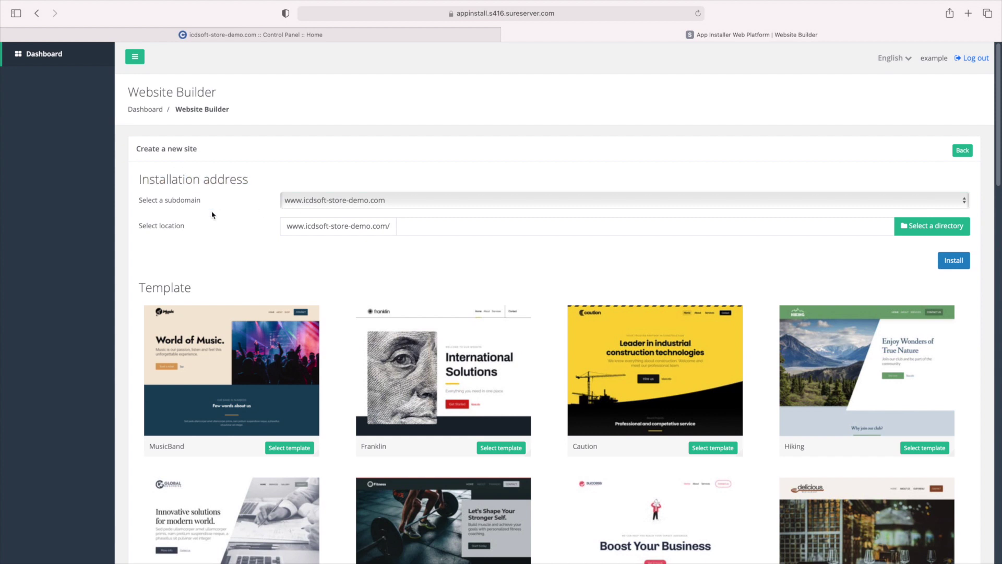
pyautogui.click(319, 205)
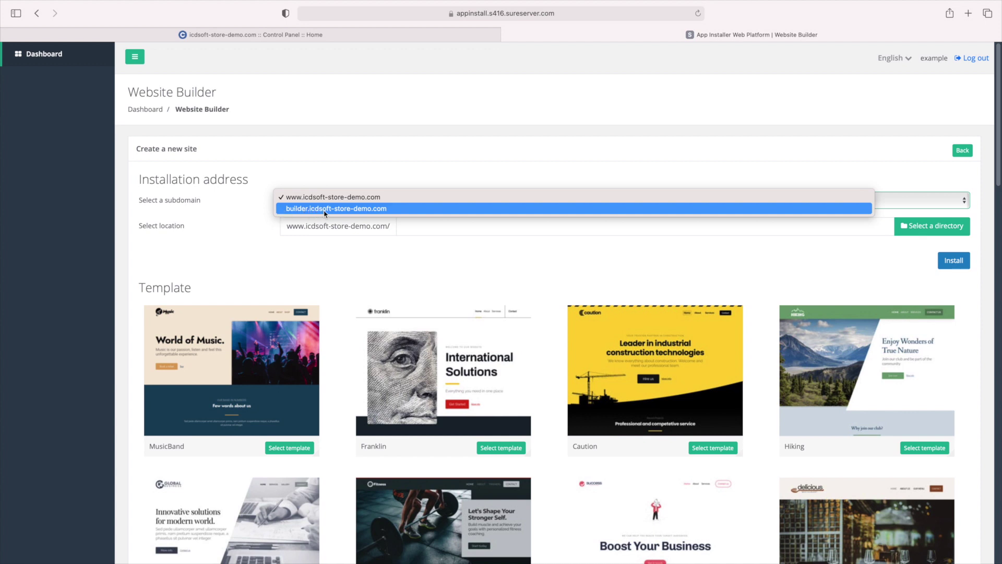
pyautogui.click(324, 208)
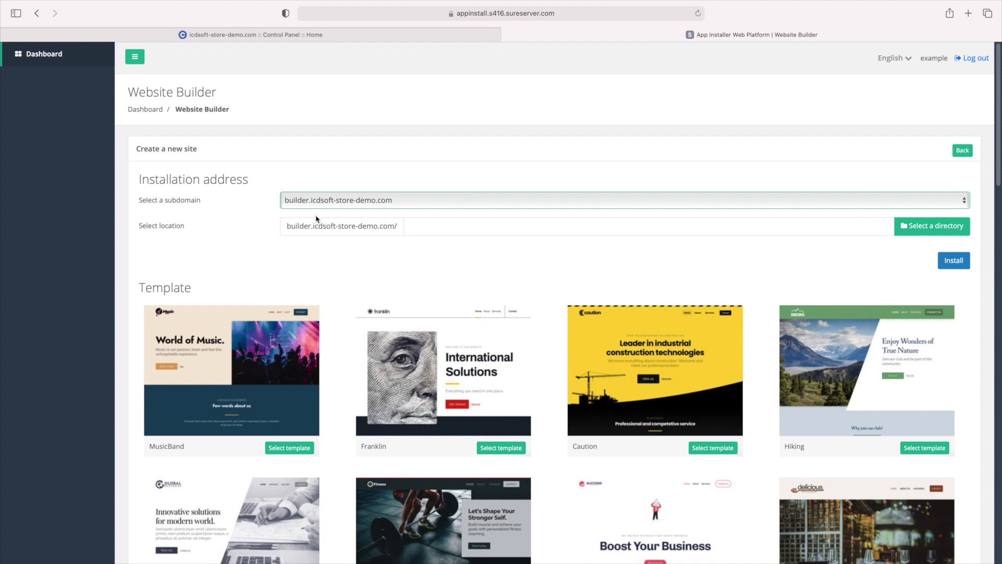
pyautogui.click(313, 208)
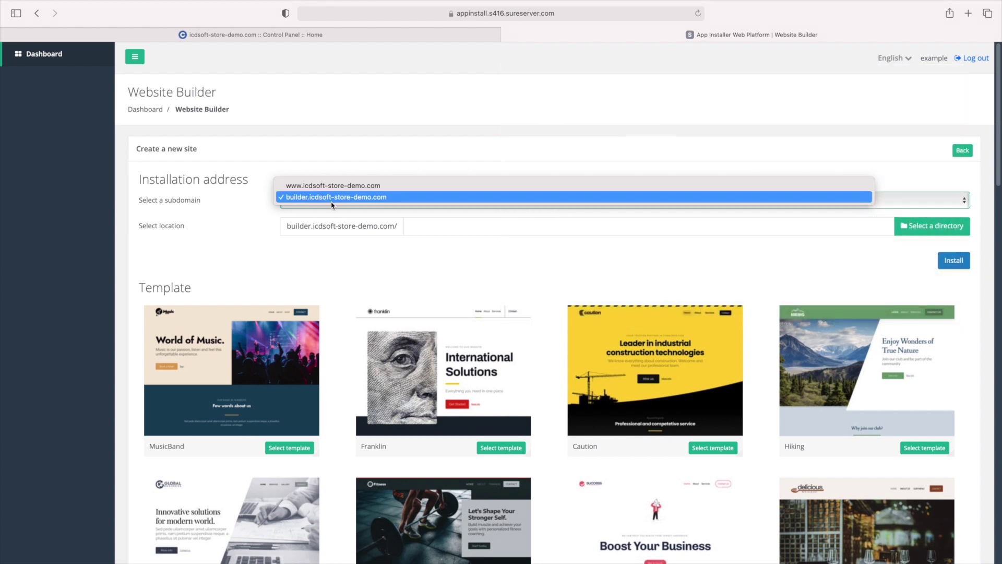
pyautogui.click(331, 198)
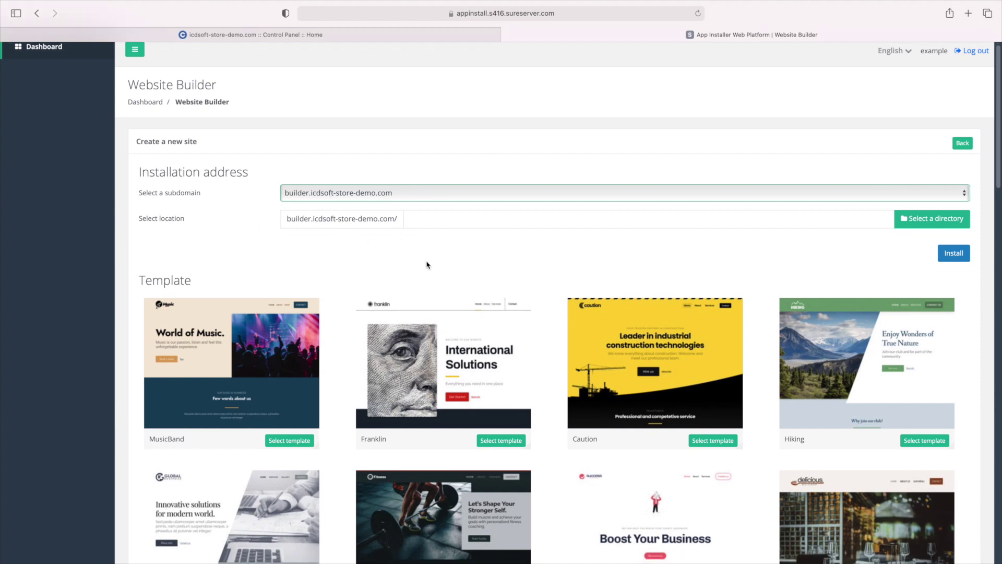
# Preview the Franklin, Delicious, Fitness and Cosmetics templates and scroll through the template list
pyautogui.scroll(-5, 434, 269)
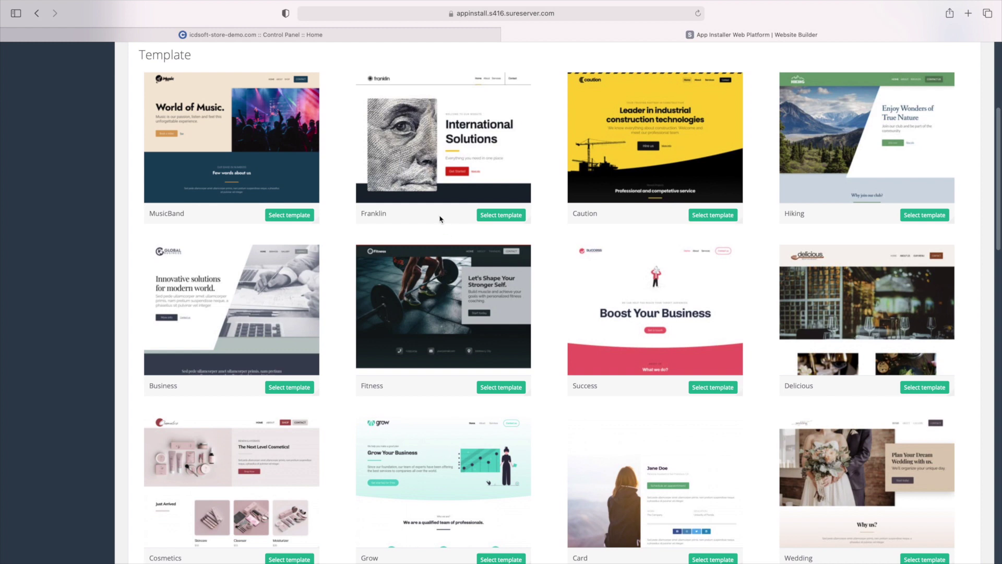
pyautogui.click(440, 189)
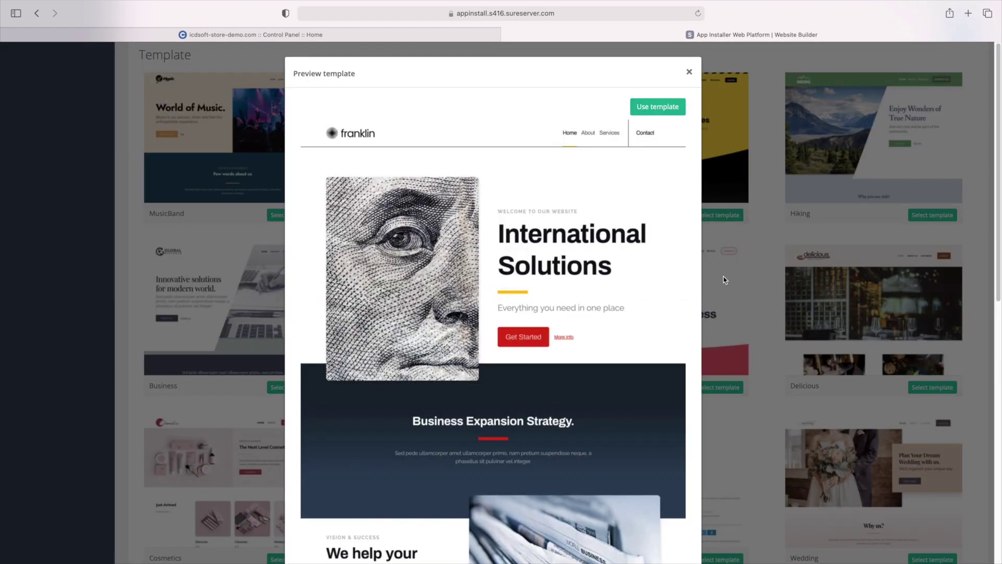
pyautogui.click(725, 279)
pyautogui.click(849, 301)
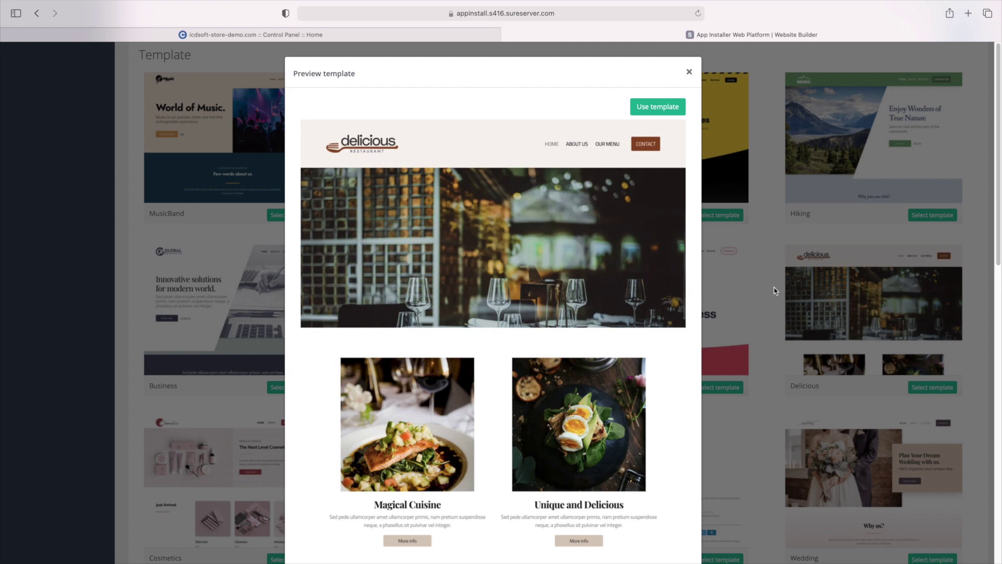
pyautogui.click(776, 291)
pyautogui.click(514, 320)
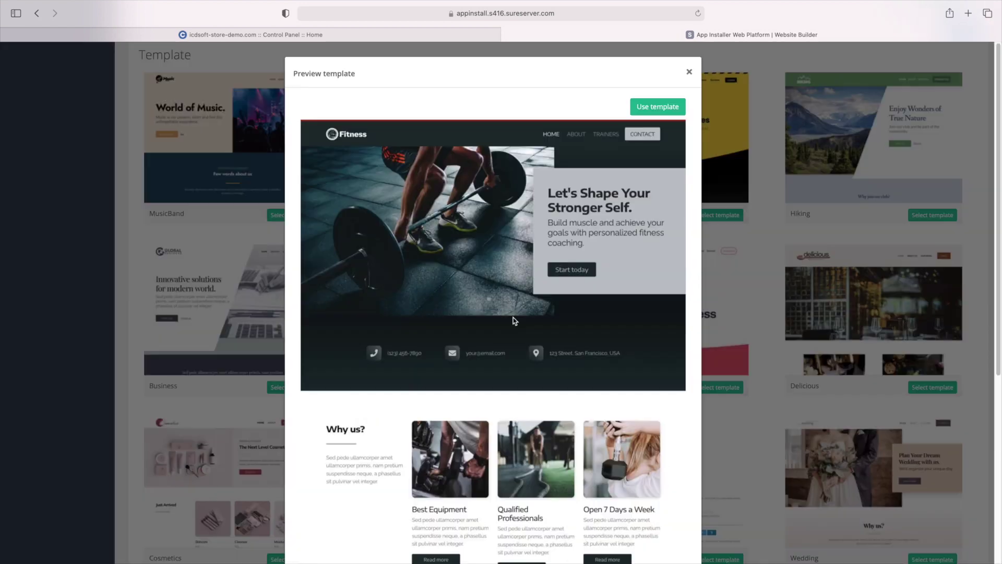
pyautogui.click(762, 323)
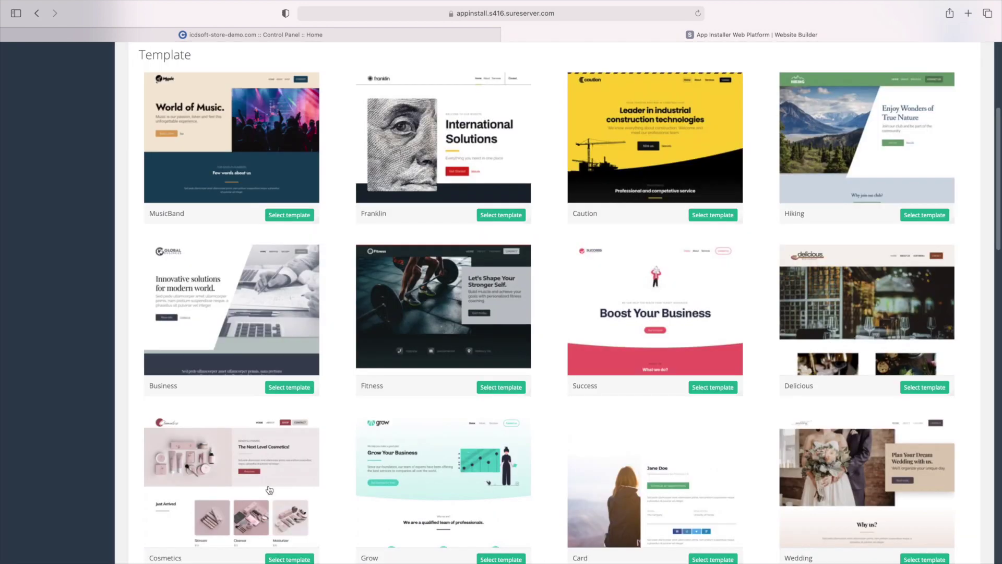
pyautogui.click(270, 490)
pyautogui.click(724, 401)
pyautogui.scroll(-3, 731, 407)
pyautogui.scroll(-6, 731, 397)
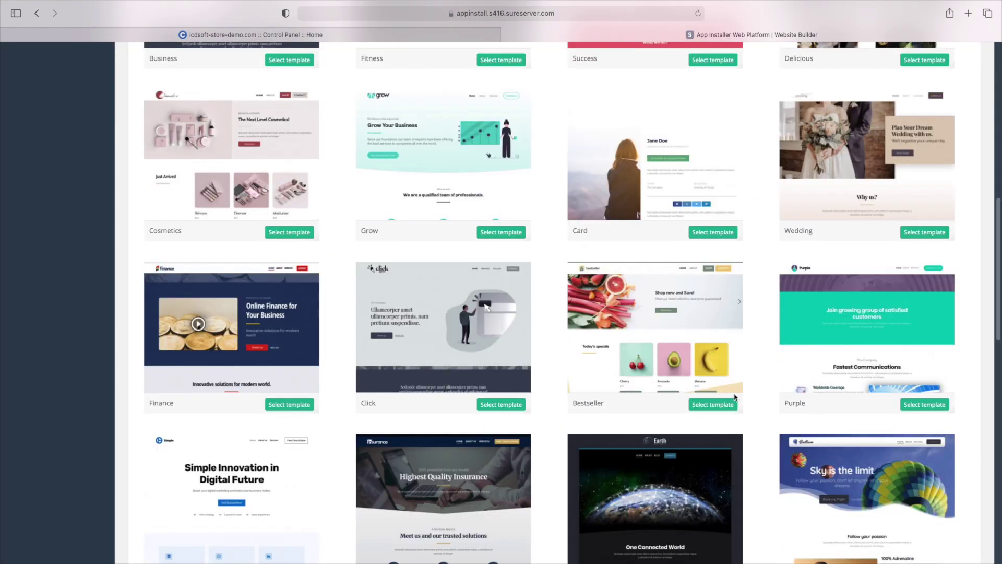
pyautogui.scroll(-9, 734, 397)
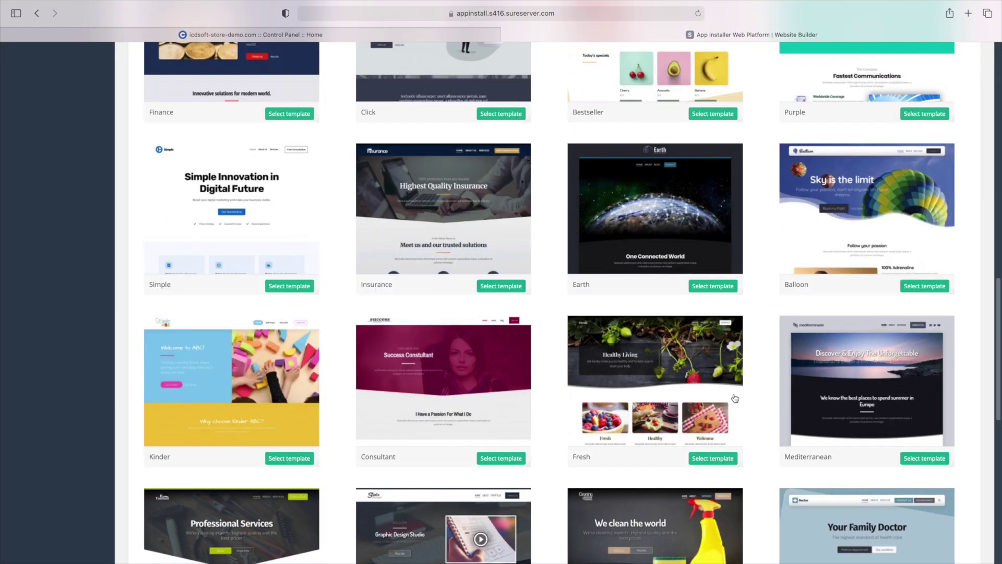
pyautogui.scroll(-2, 735, 399)
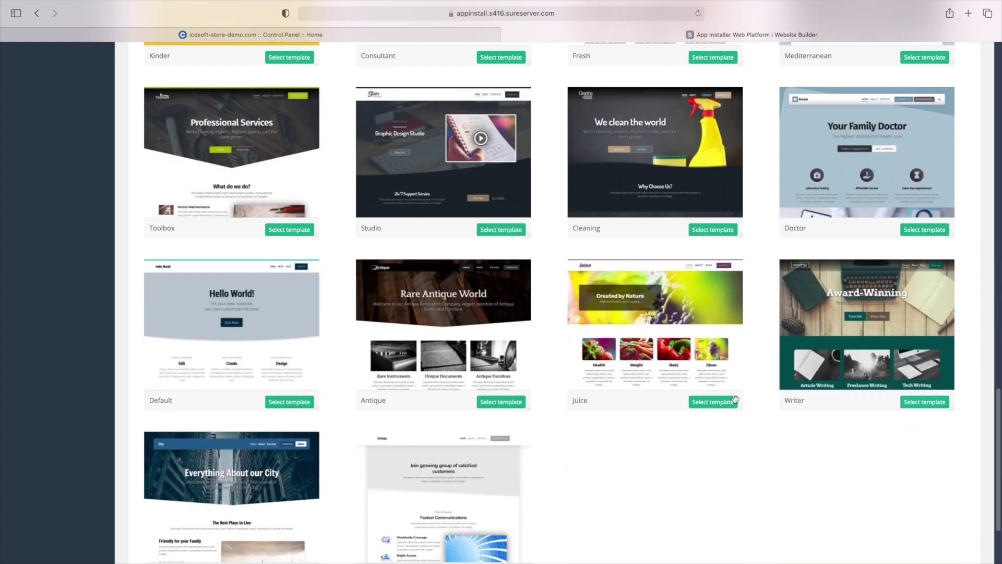
pyautogui.scroll(4, 735, 398)
pyautogui.scroll(5, 734, 399)
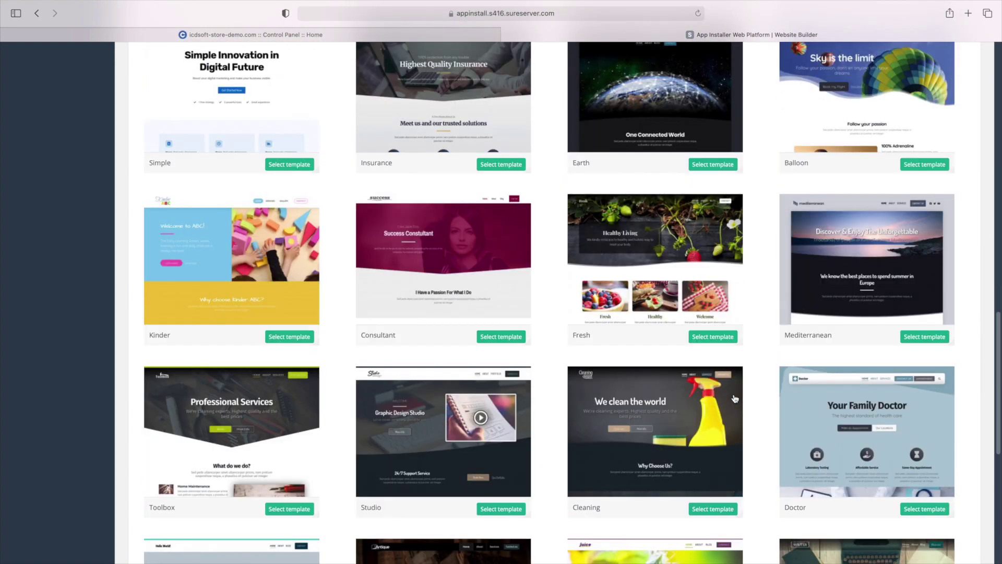
pyautogui.scroll(2, 734, 398)
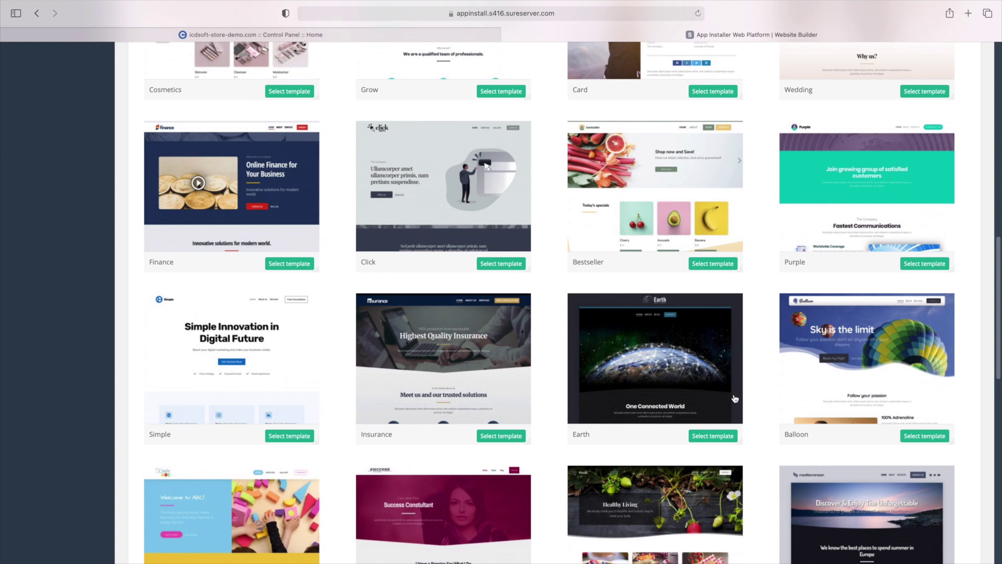
pyautogui.scroll(3, 734, 399)
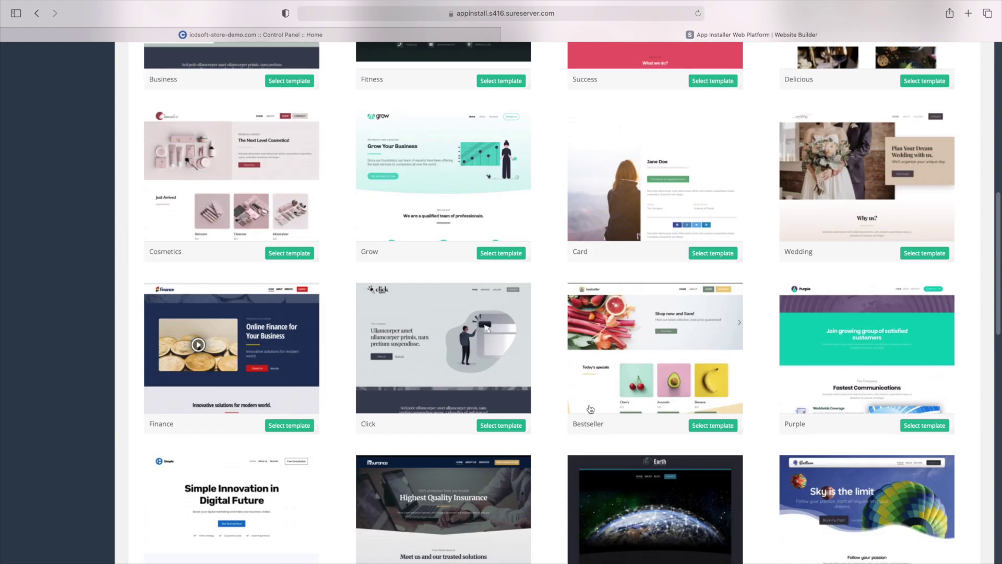
# Choose the Bestseller template for the site and begin installing it
pyautogui.tripleClick(584, 423)
pyautogui.click(616, 395)
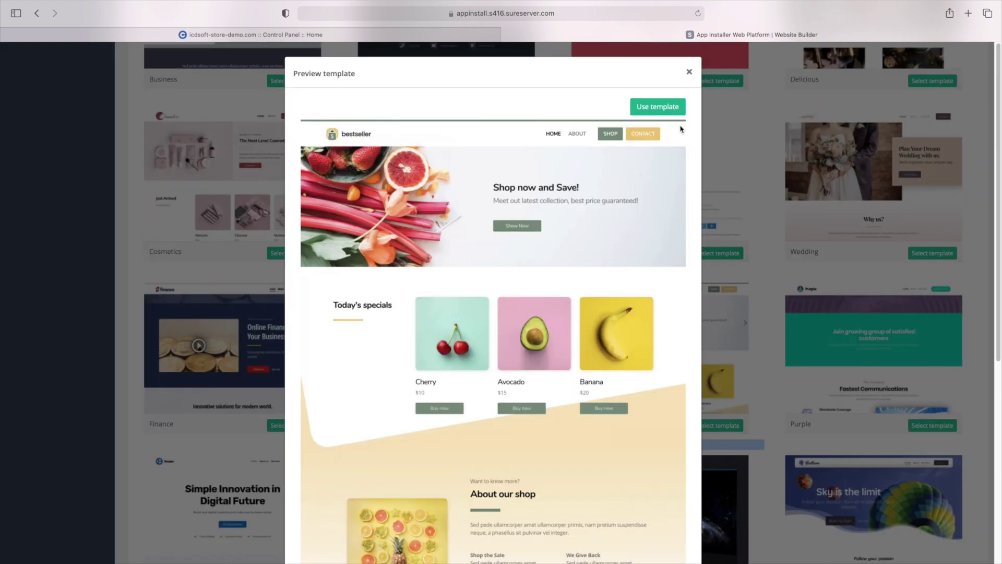
pyautogui.click(656, 107)
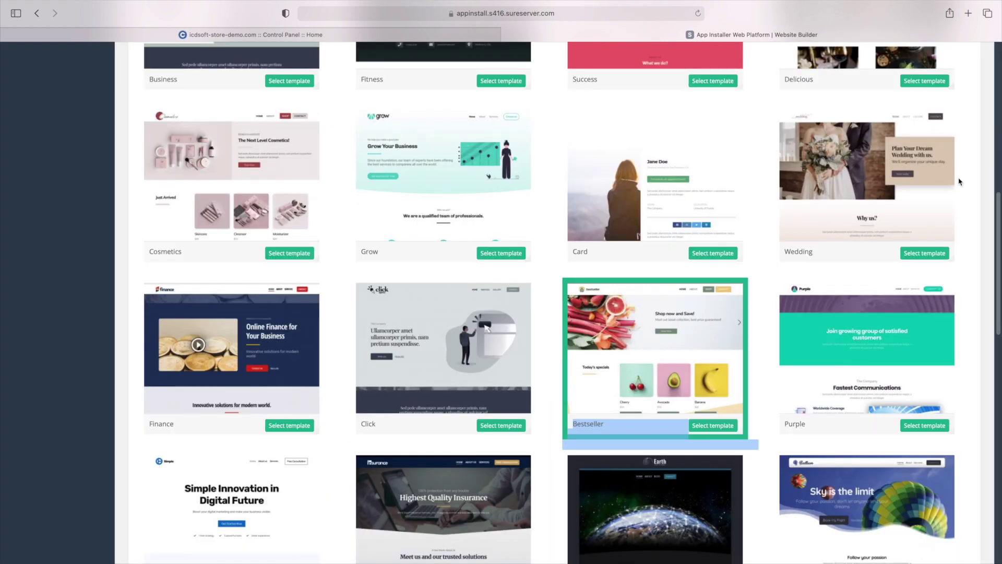
pyautogui.moveTo(998, 209); pyautogui.dragTo(999, 78)
pyautogui.click(952, 194)
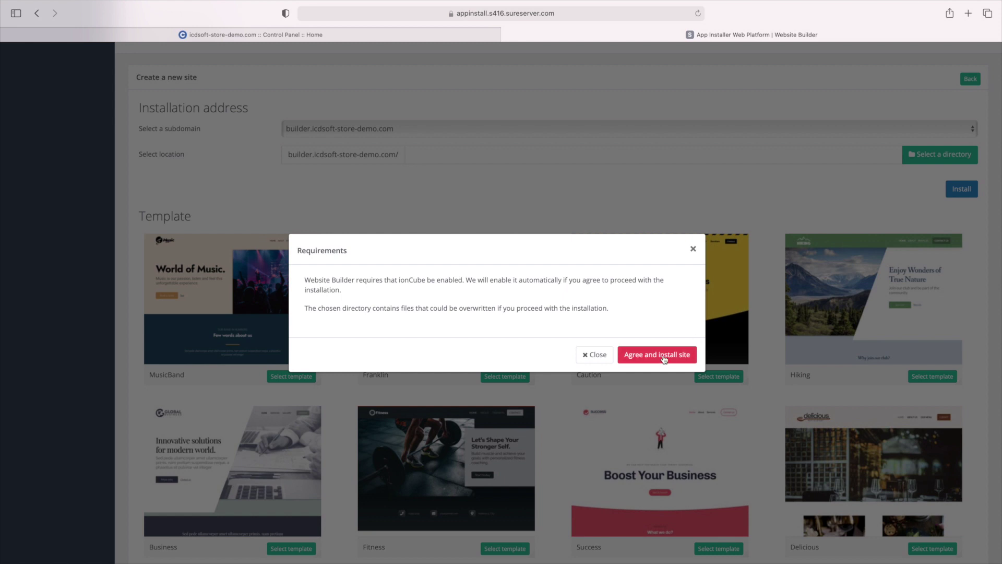
# Agree to the requirements, install, and enter the support e-mail and website name 'ICDSoft Store Demo'
pyautogui.click(664, 358)
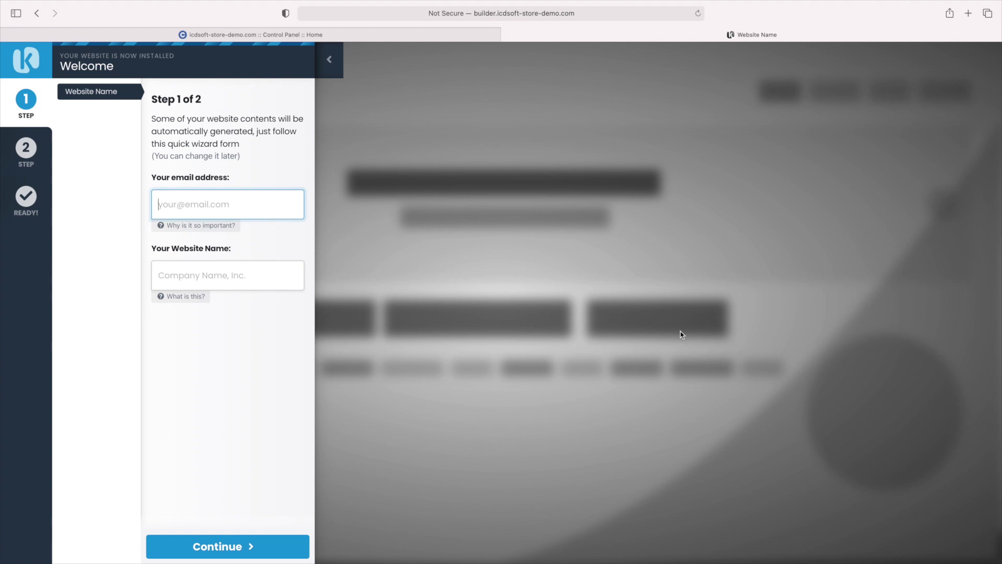
pyautogui.click(228, 275)
pyautogui.write('ICDSoft Store Demo')
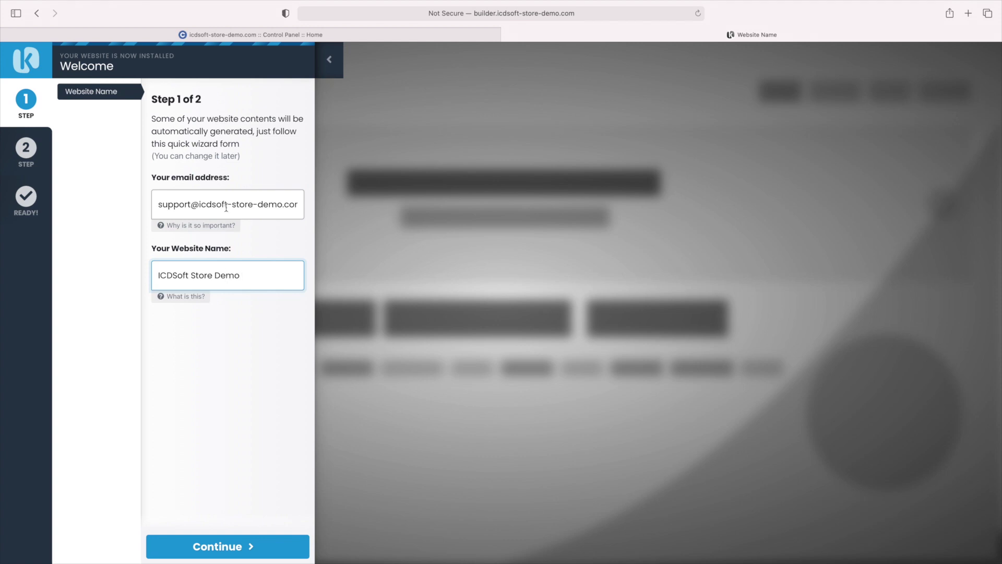
pyautogui.click(163, 301)
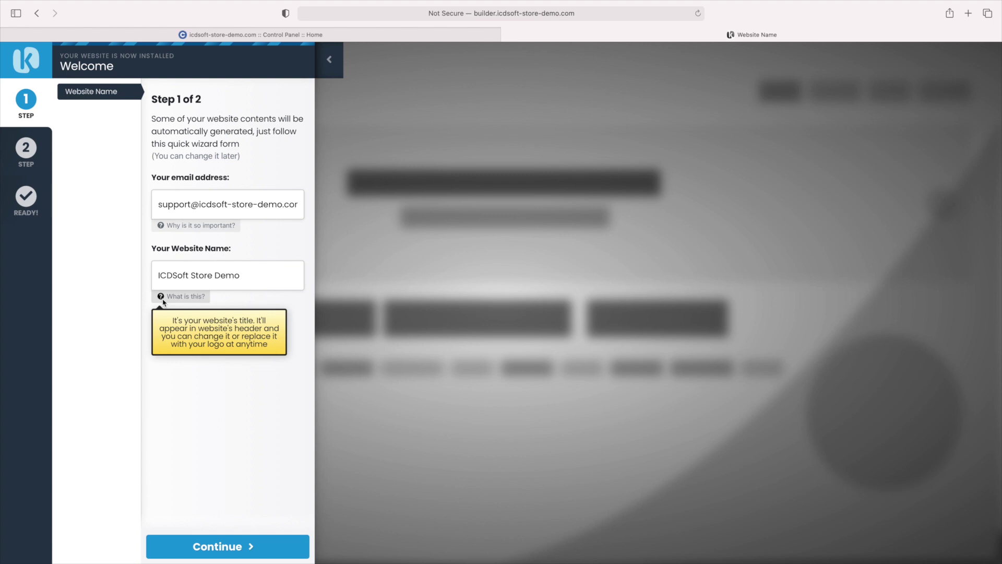
pyautogui.click(205, 543)
# Fill in the store's street address, city, ZIP, state and phone number, then finish the wizard
pyautogui.click(178, 213)
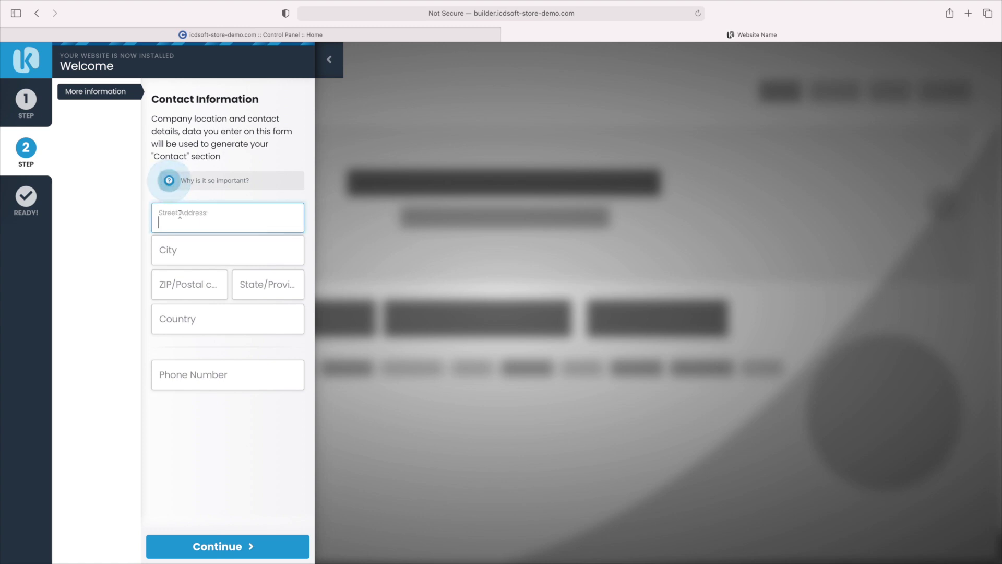
pyautogui.press('Tab')
pyautogui.write('New York')
pyautogui.press('Tab')
pyautogui.write('10028')
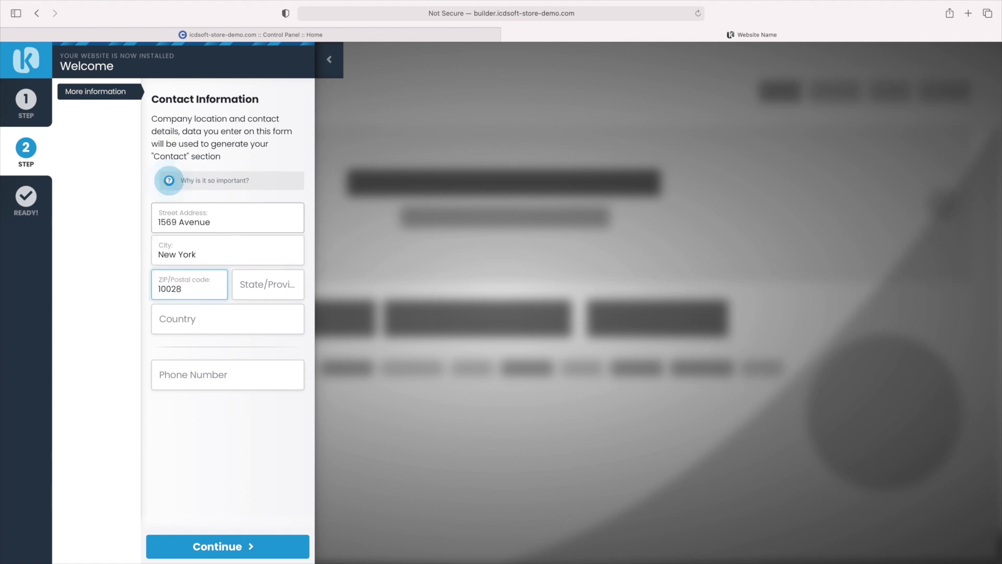
pyautogui.press('Tab')
pyautogui.write('NY')
pyautogui.press('Tab')
pyautogui.write('+123456789')
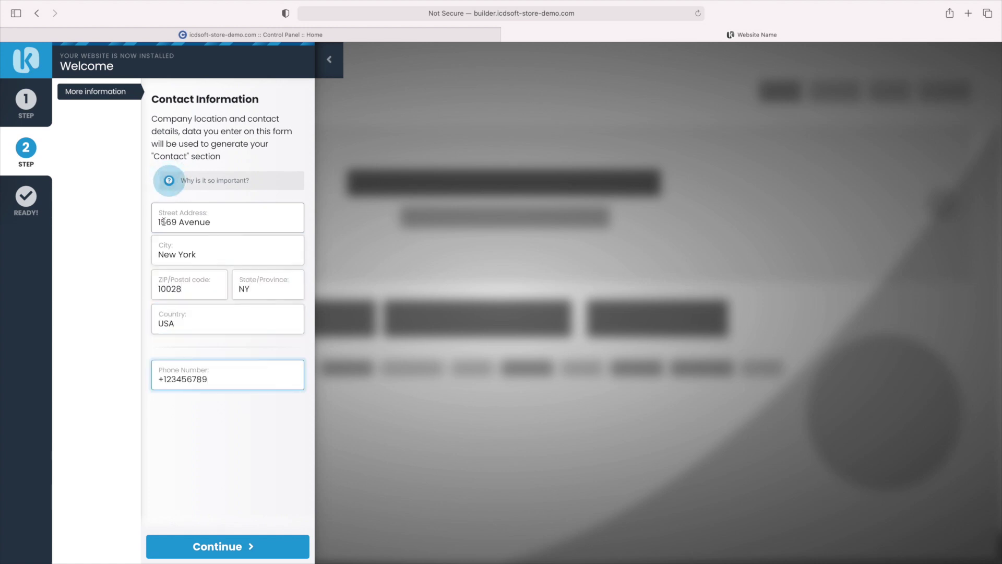
pyautogui.click(214, 553)
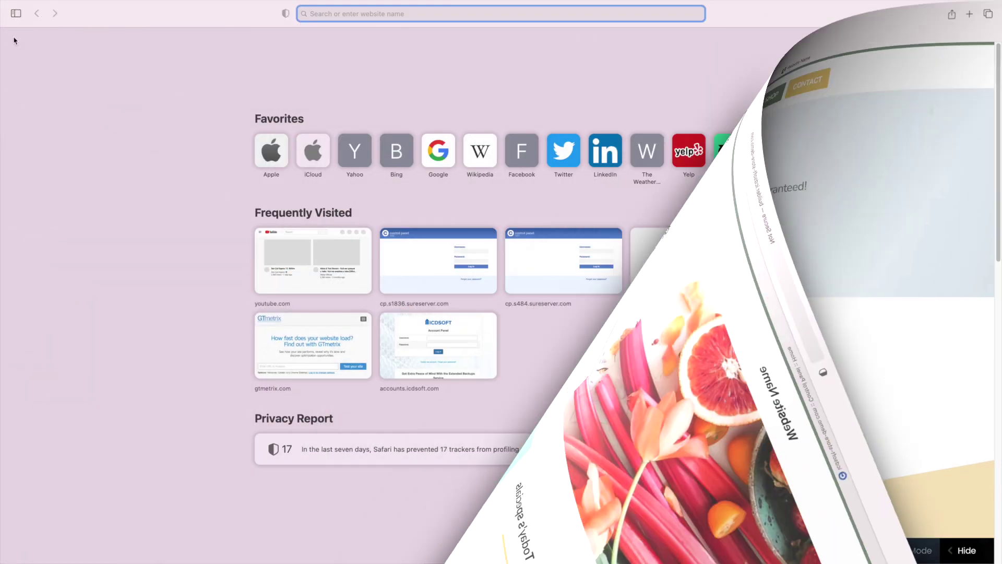
# Open the live ICDSoft Store Demo site
pyautogui.write('builder.icdsoft-store-demo.com — ICDSoft Store Demo')
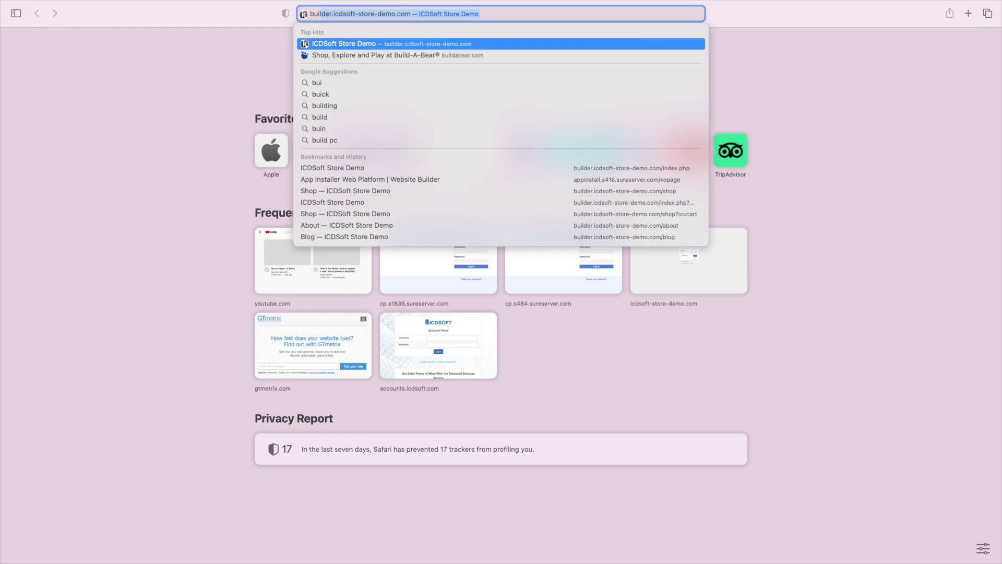
pyautogui.press('Return')
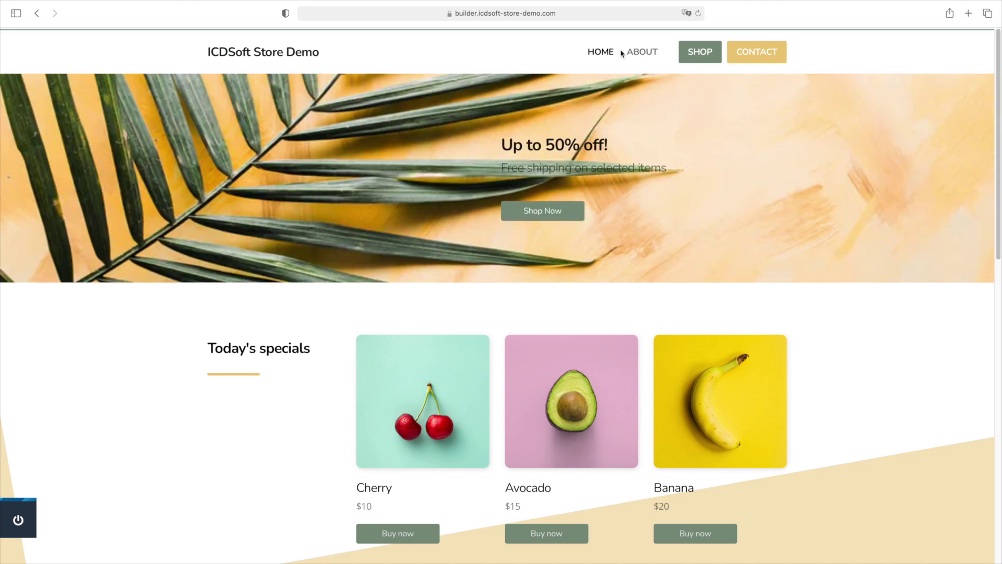
pyautogui.scroll(-15, 617, 141)
pyautogui.scroll(15, 618, 145)
# Check the site's About, Shop and Contact pages in turn
pyautogui.click(645, 56)
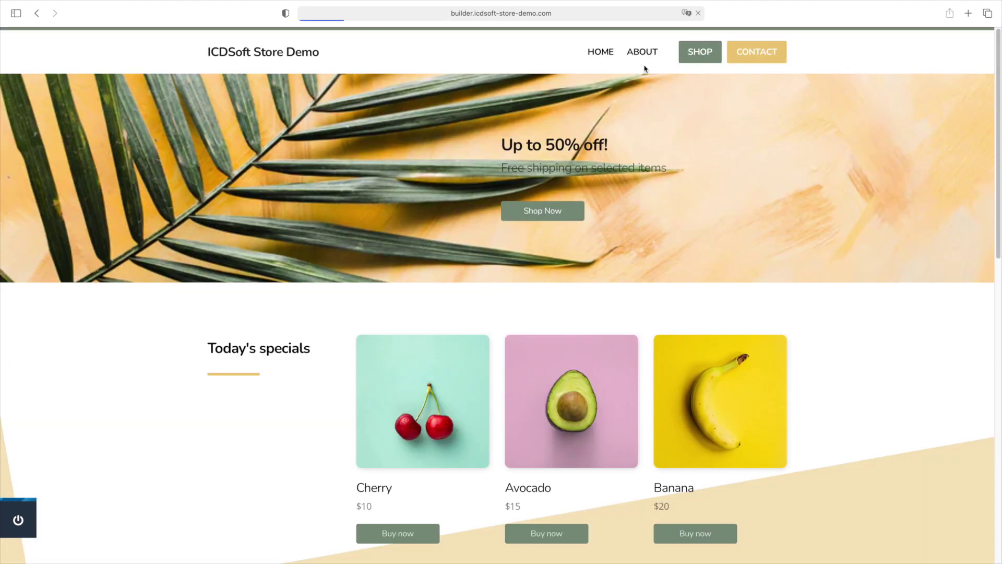
pyautogui.scroll(-5, 648, 139)
pyautogui.scroll(5, 649, 139)
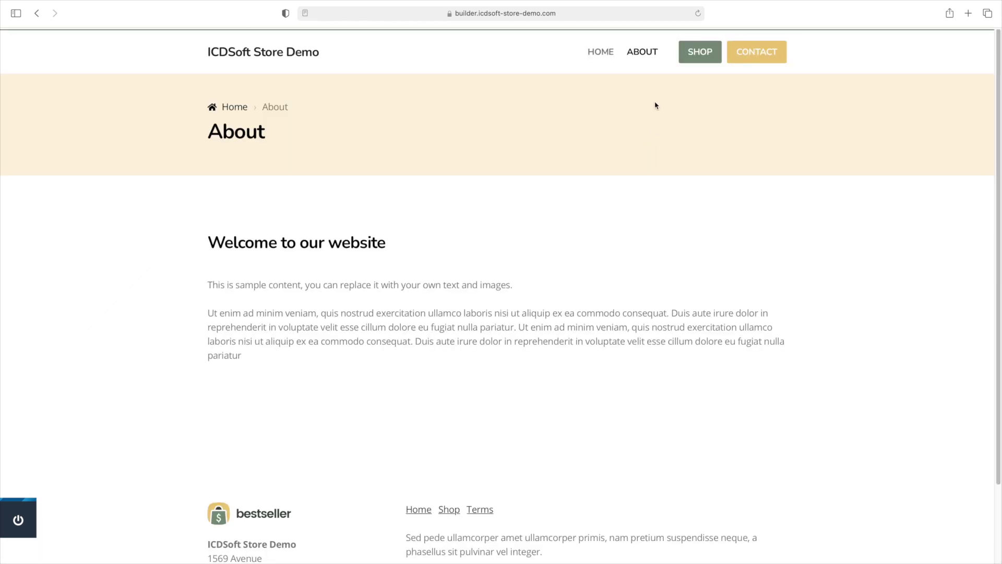
pyautogui.click(689, 64)
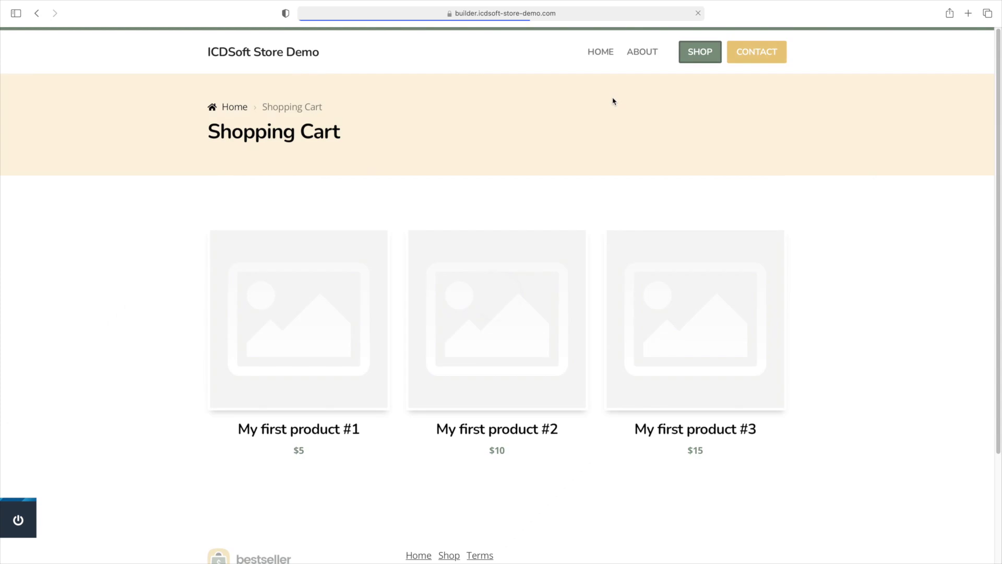
pyautogui.scroll(-5, 613, 101)
pyautogui.scroll(5, 613, 101)
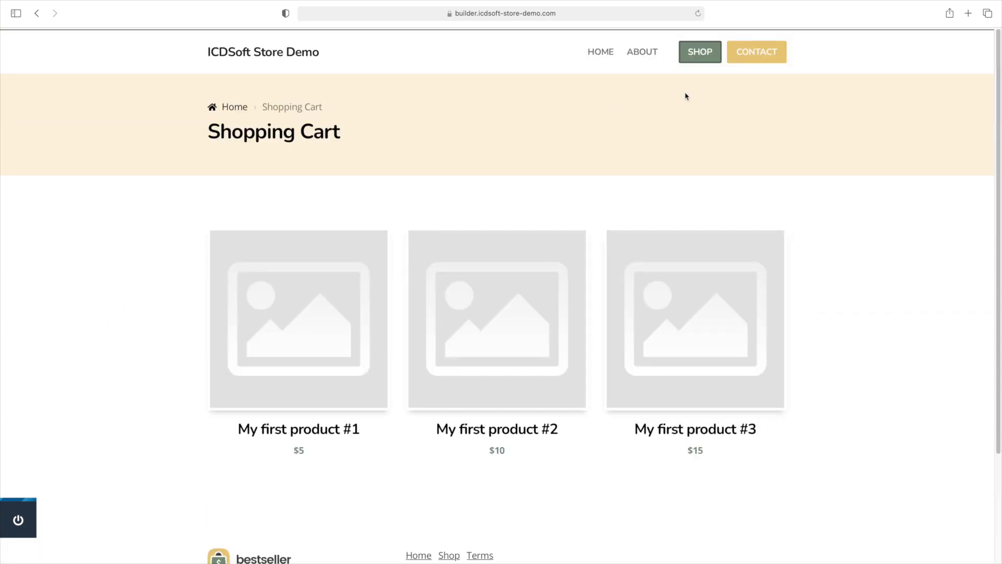
pyautogui.click(741, 64)
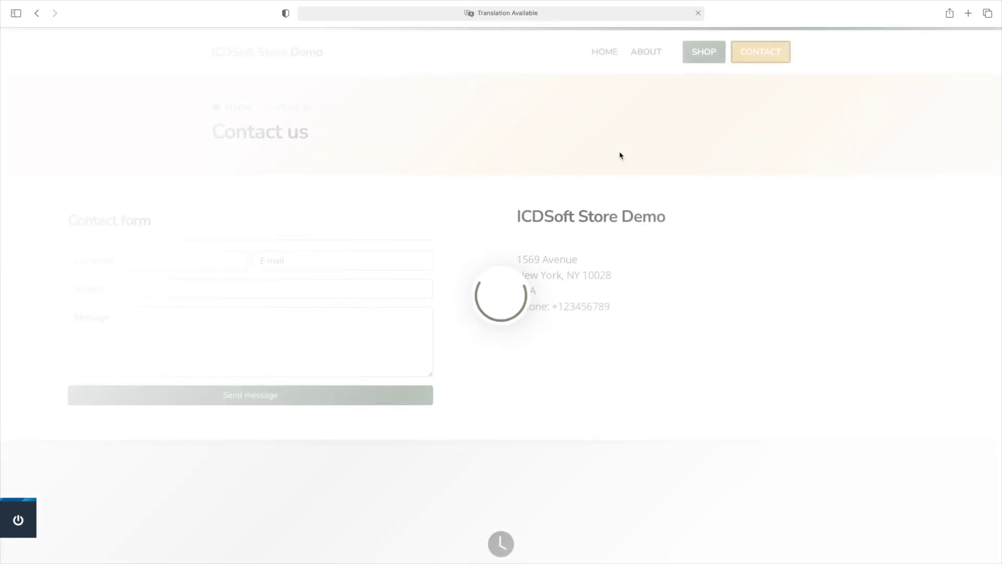
pyautogui.scroll(-5, 620, 156)
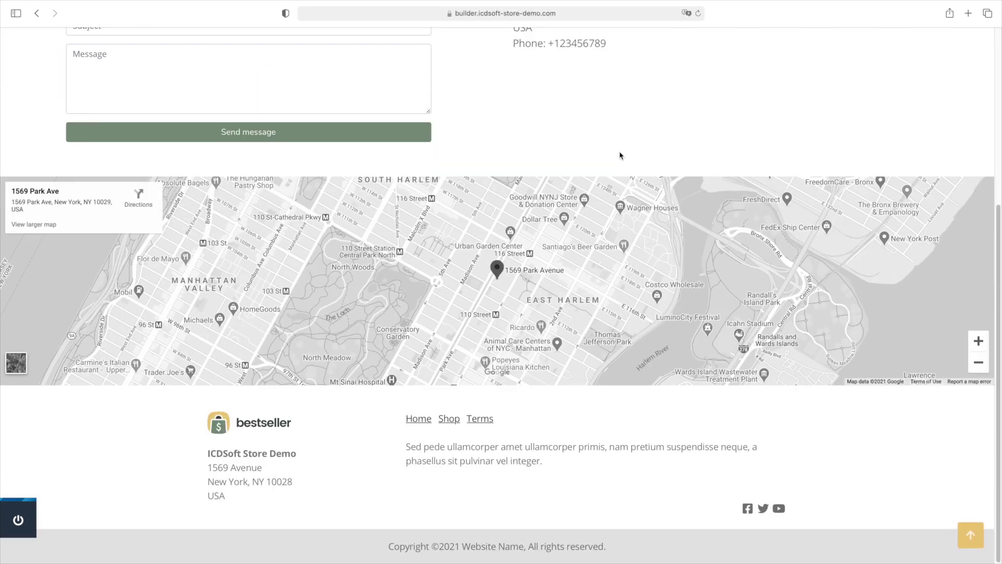
pyautogui.scroll(5, 578, 238)
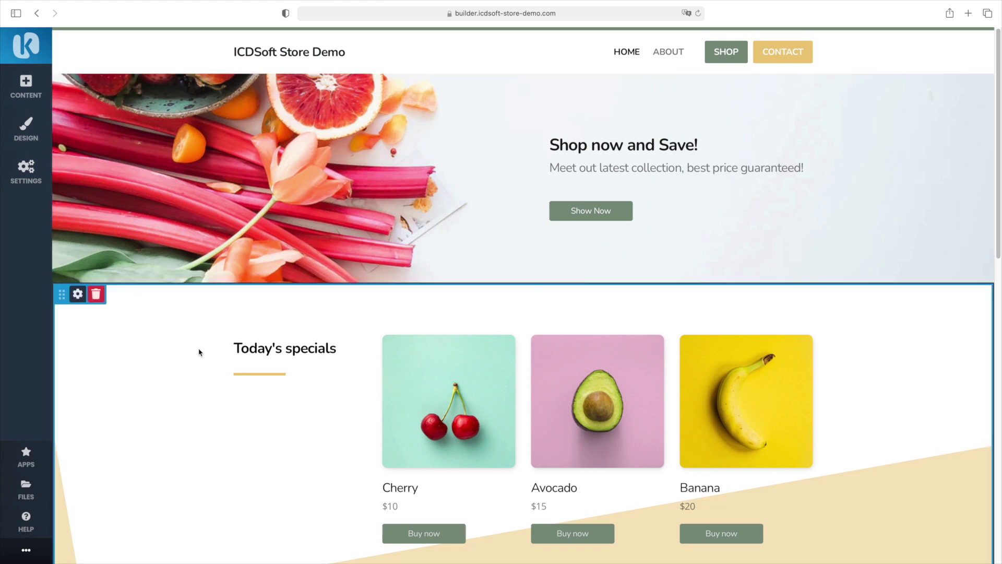
pyautogui.scroll(-3, 187, 324)
pyautogui.scroll(3, 187, 324)
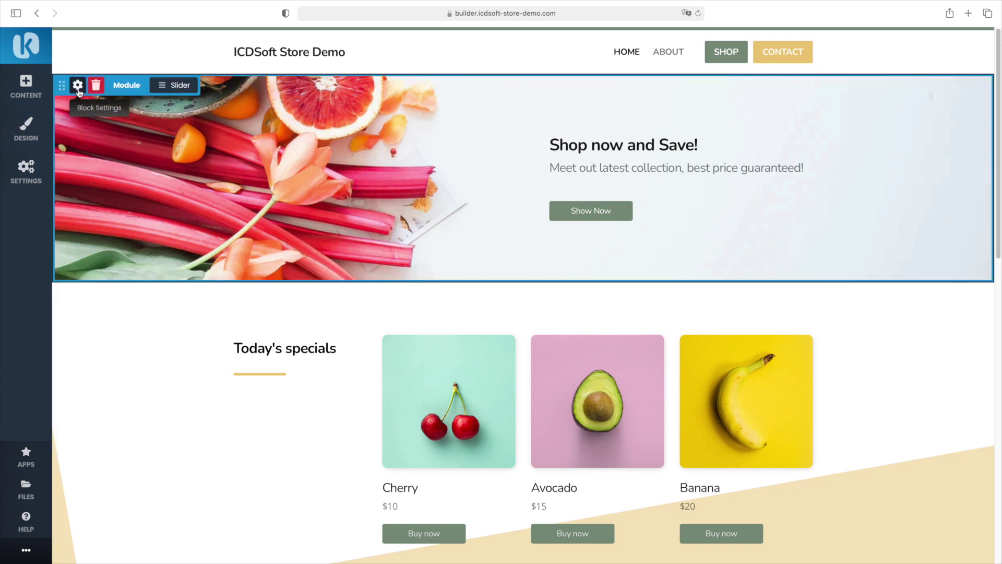
pyautogui.click(174, 91)
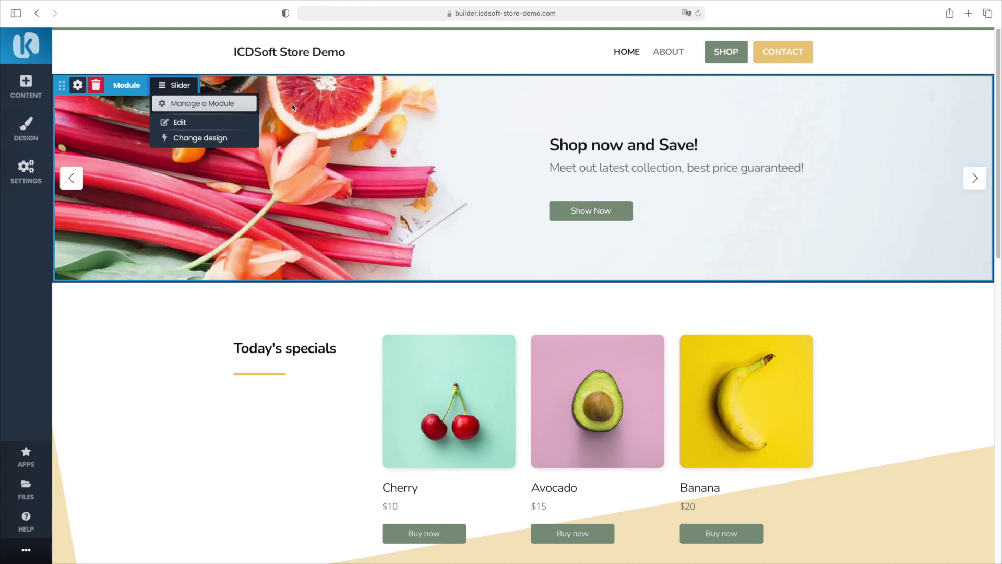
pyautogui.doubleClick(268, 349)
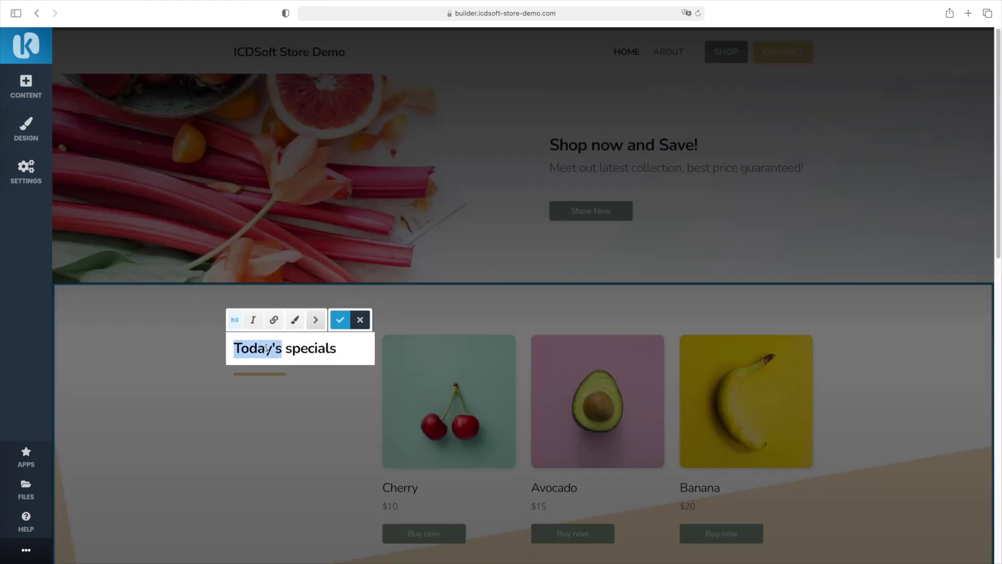
pyautogui.click(305, 298)
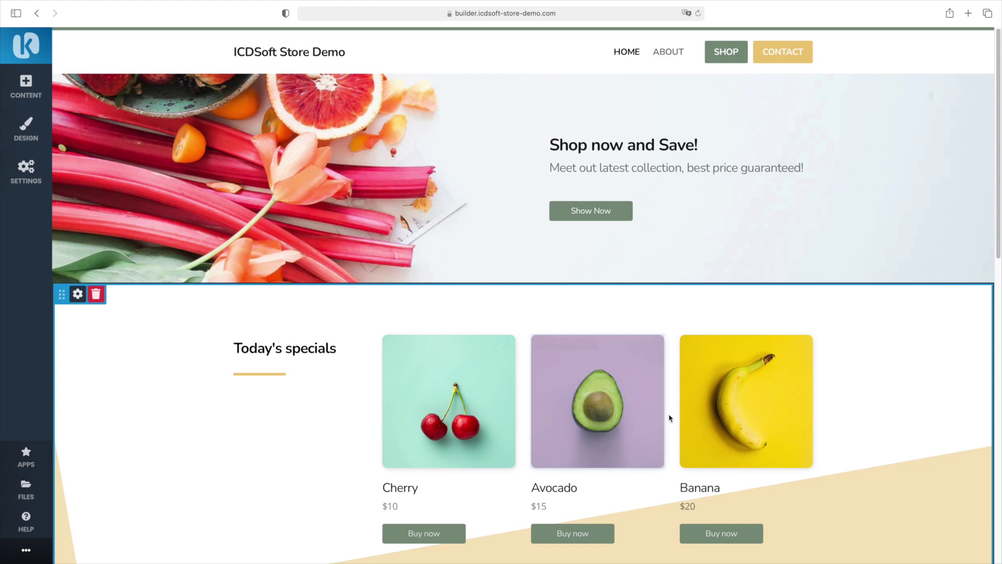
pyautogui.scroll(-3, 497, 405)
pyautogui.scroll(-5, 309, 359)
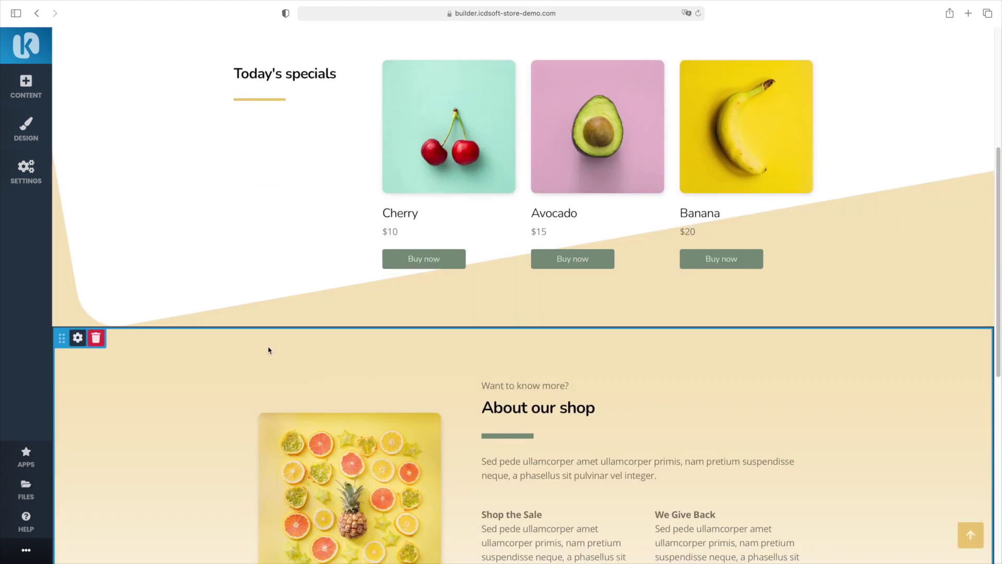
pyautogui.scroll(-4, 329, 376)
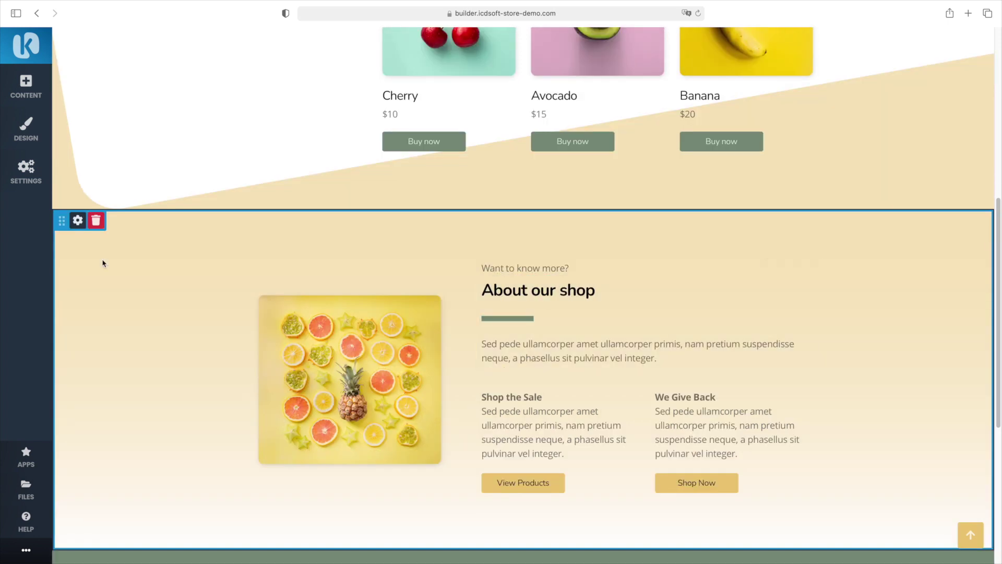
pyautogui.scroll(-6, 128, 300)
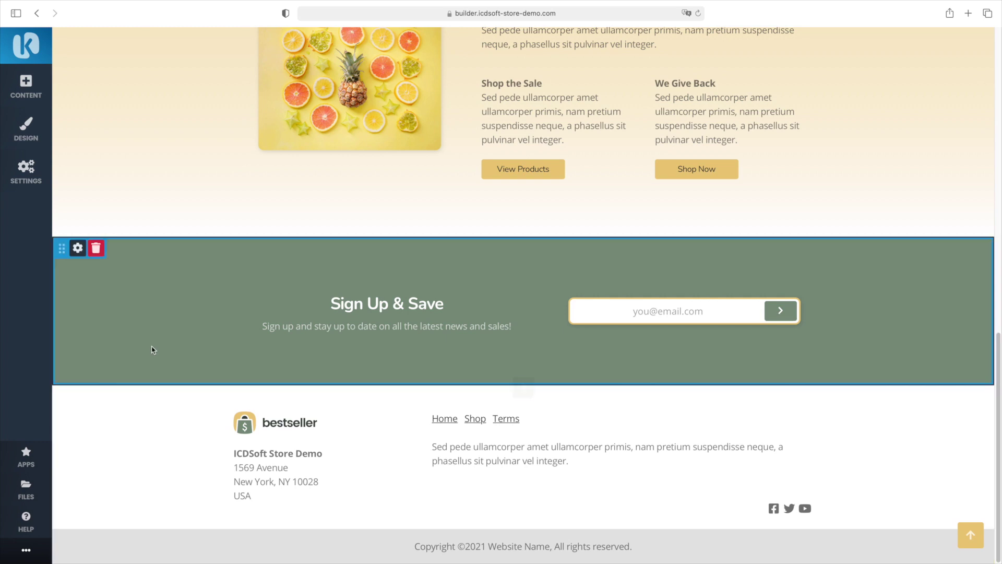
pyautogui.scroll(15, 152, 350)
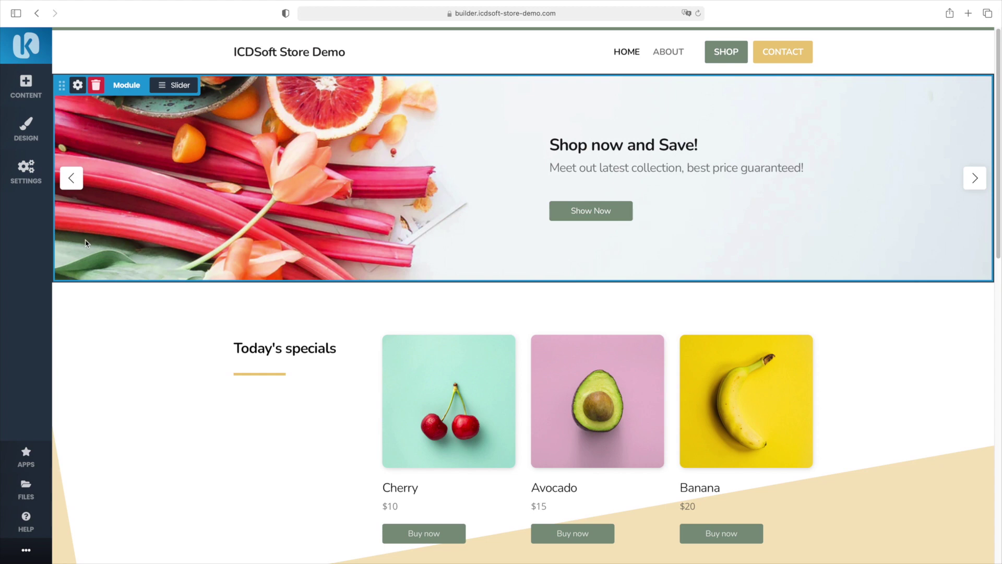
pyautogui.moveTo(61, 85); pyautogui.dragTo(70, 372)
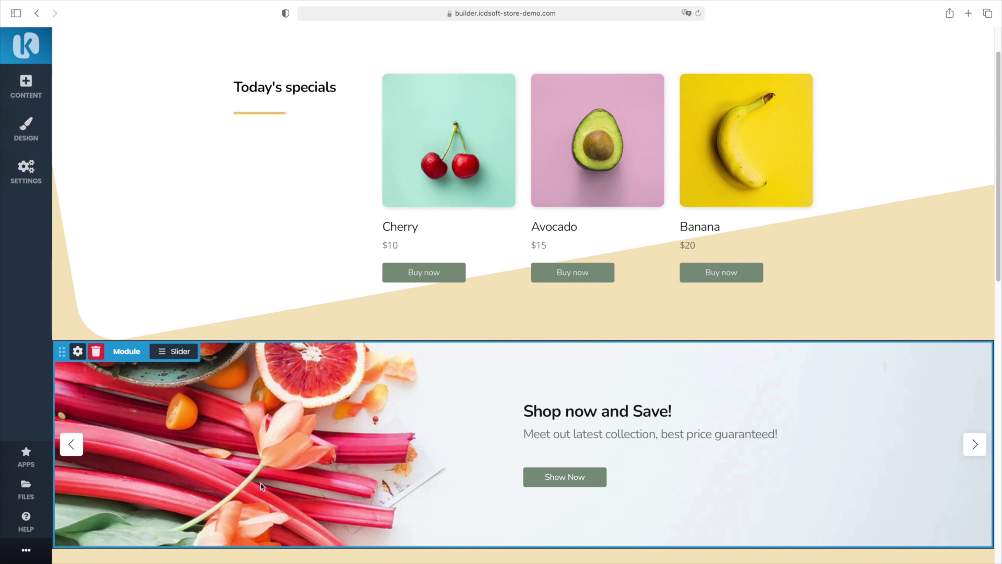
pyautogui.scroll(-1, 260, 320)
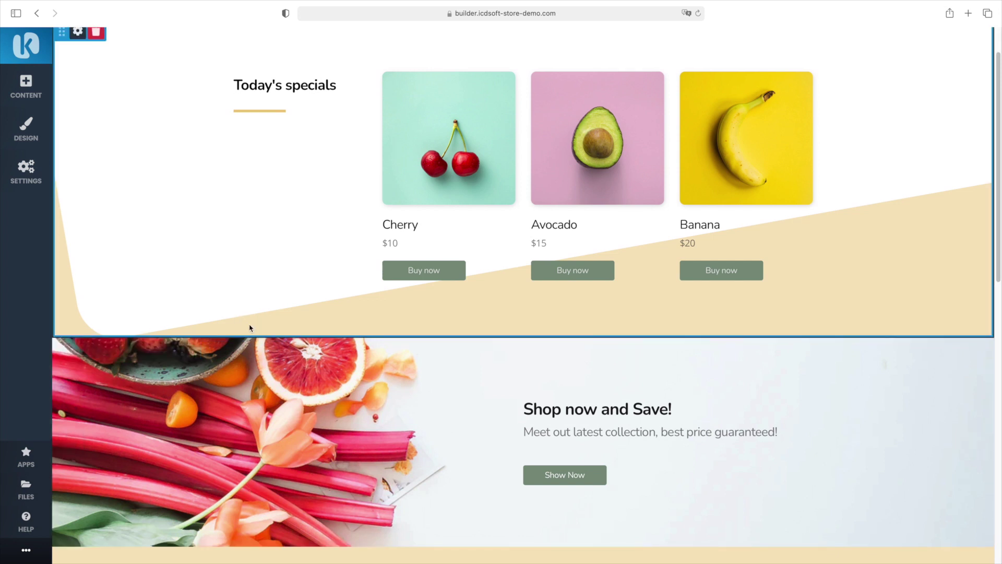
pyautogui.click(16, 554)
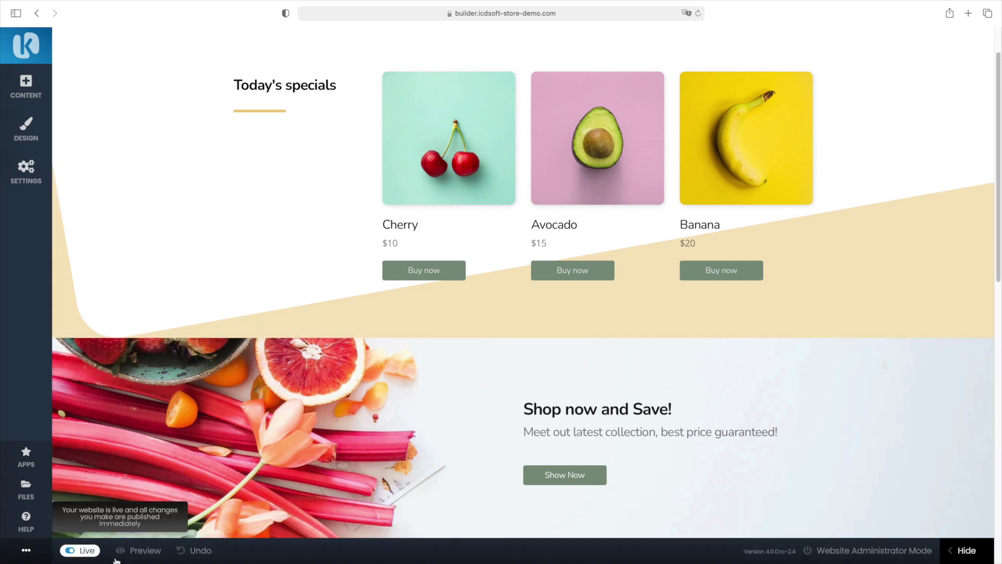
pyautogui.click(199, 554)
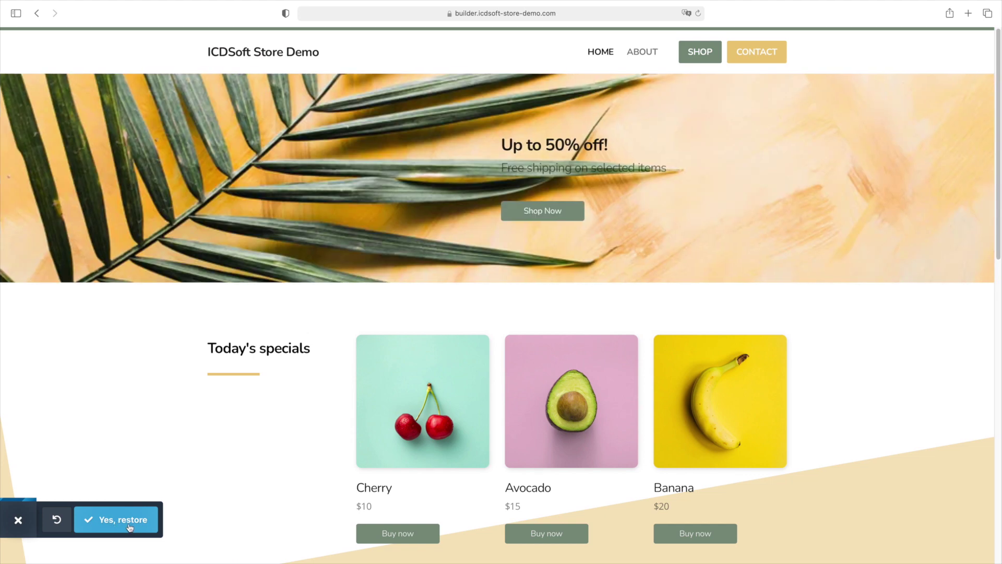
pyautogui.click(130, 527)
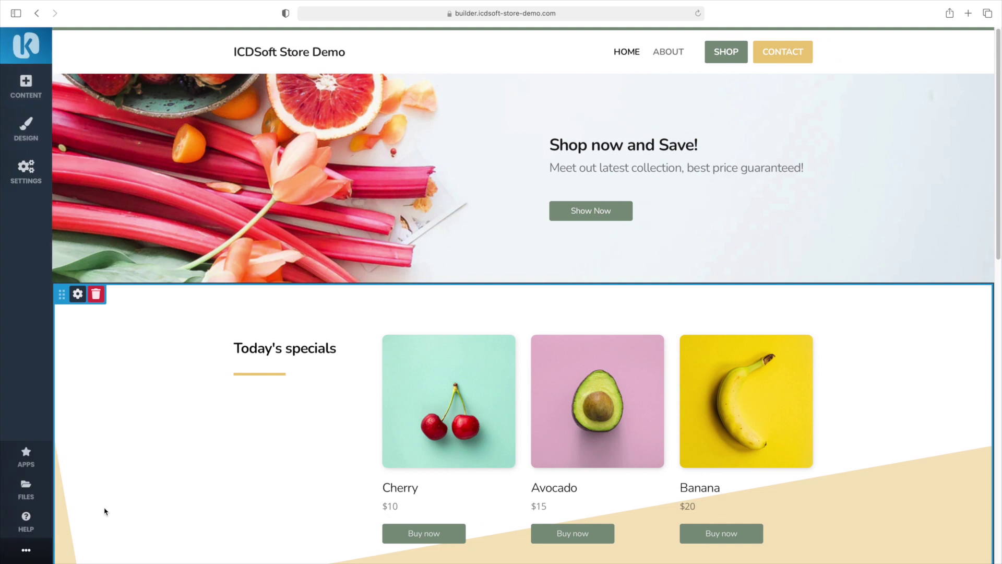
pyautogui.click(26, 551)
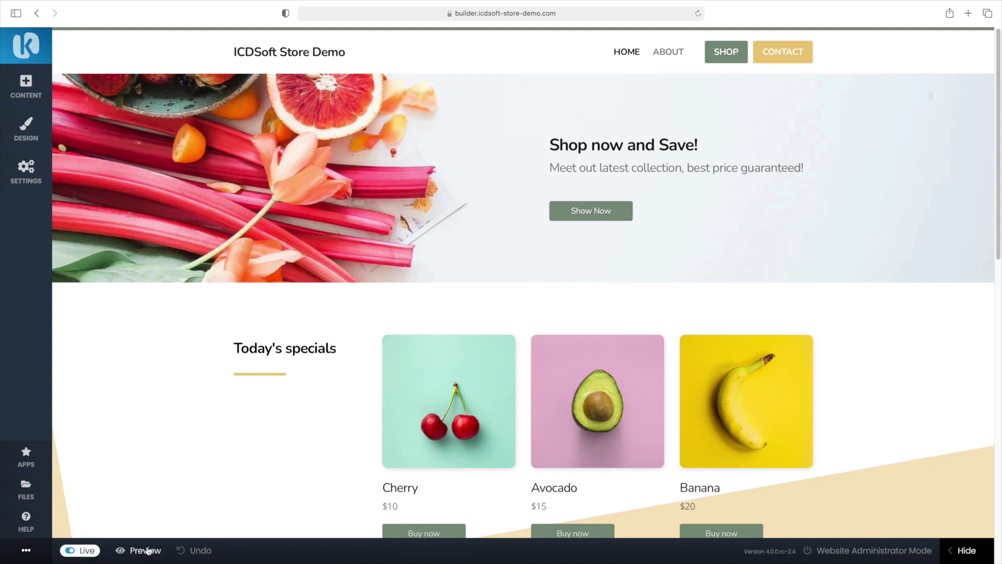
pyautogui.click(147, 551)
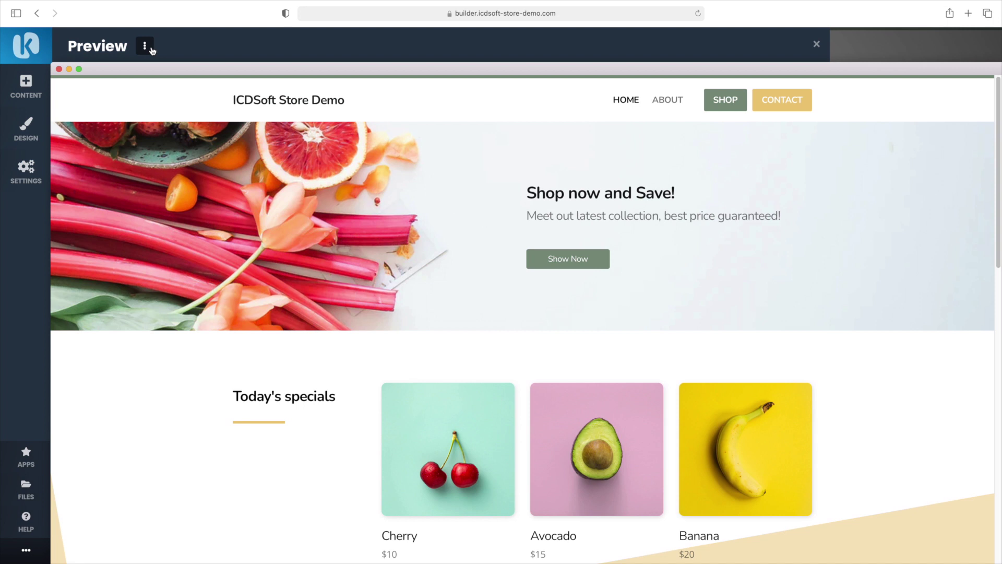
pyautogui.click(150, 48)
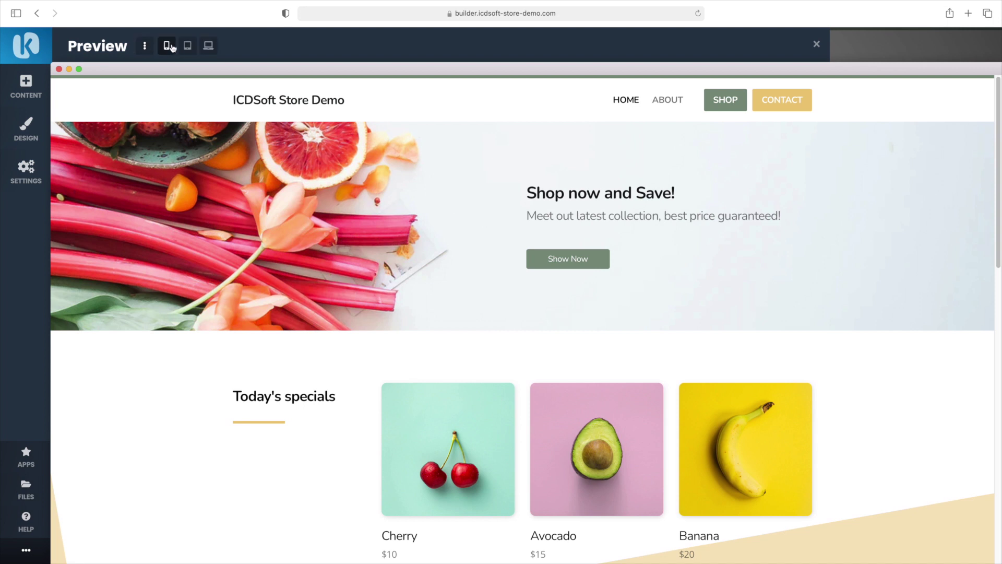
pyautogui.click(167, 45)
pyautogui.click(146, 46)
pyautogui.click(186, 48)
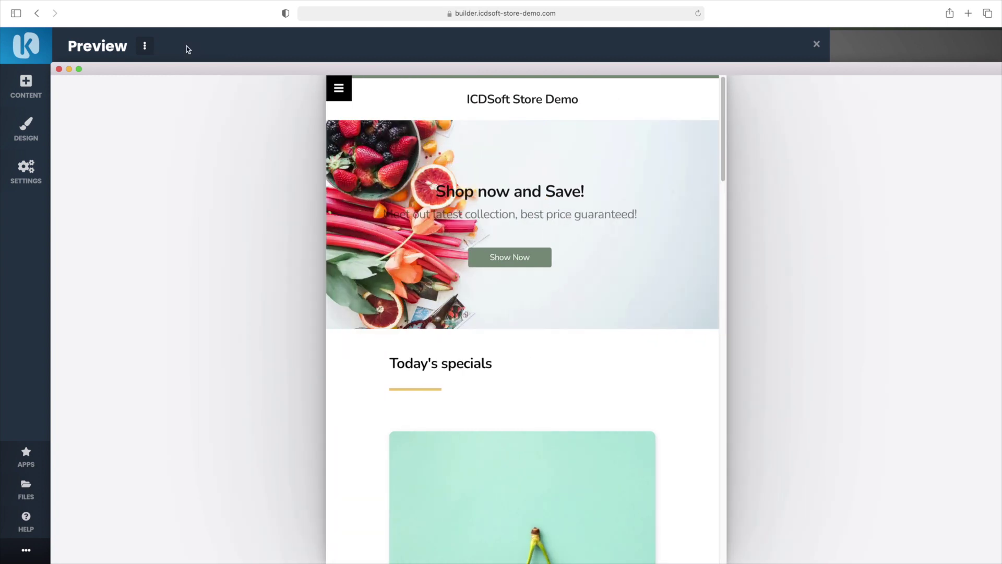
pyautogui.click(31, 557)
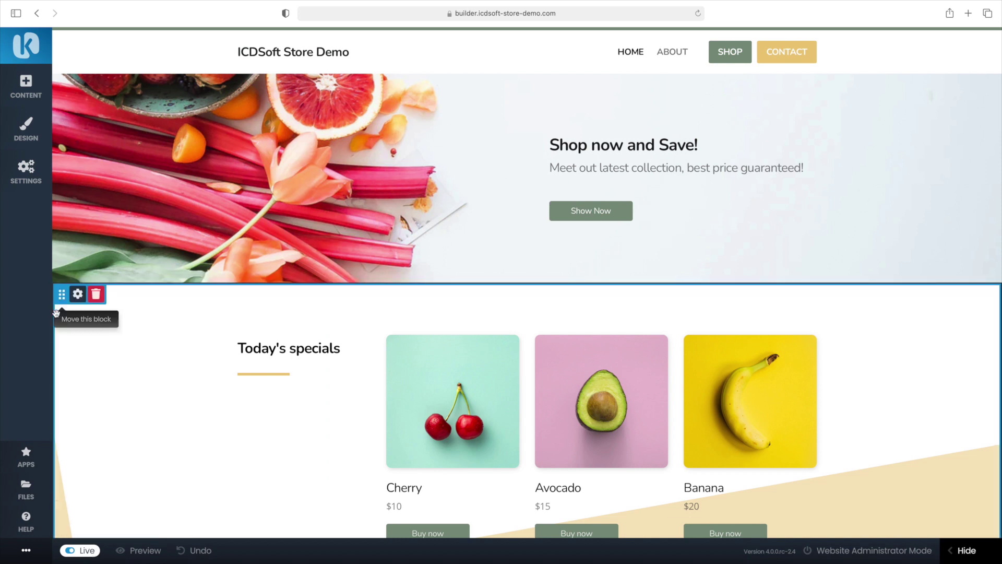
# Browse the Contents, Headers, Objects and Call to Action blocks, then open the Design colour settings
pyautogui.click(27, 90)
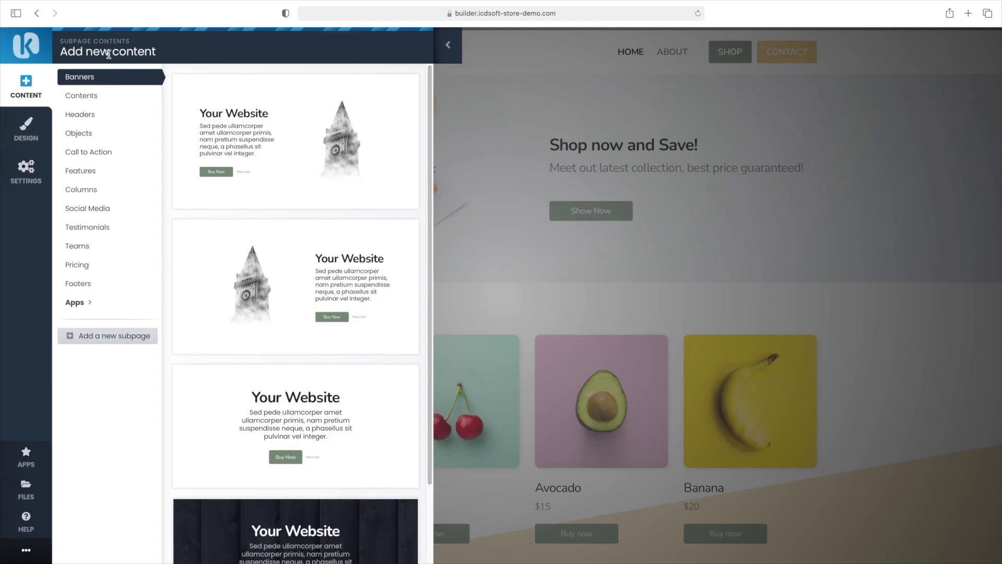
pyautogui.click(86, 97)
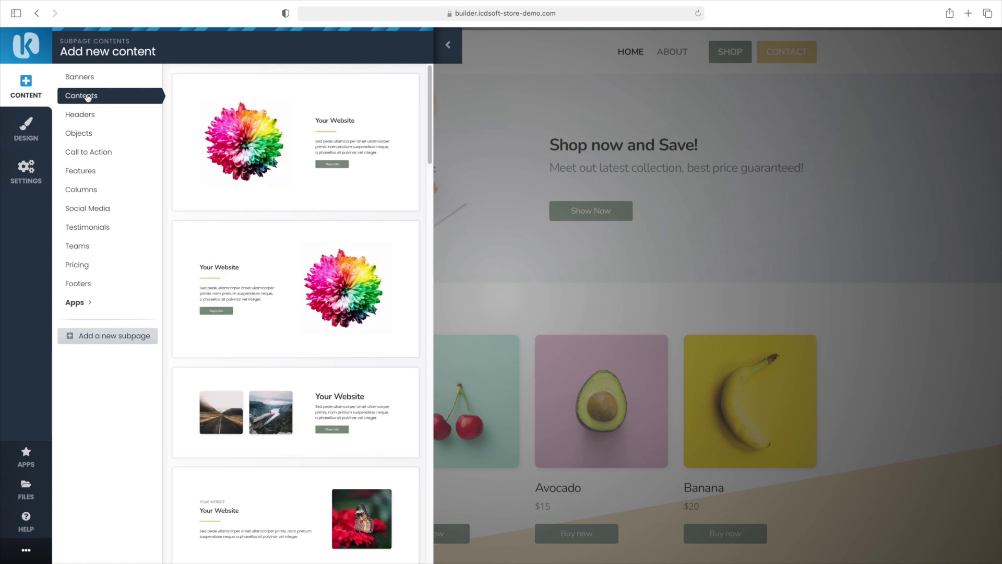
pyautogui.click(83, 113)
pyautogui.click(87, 134)
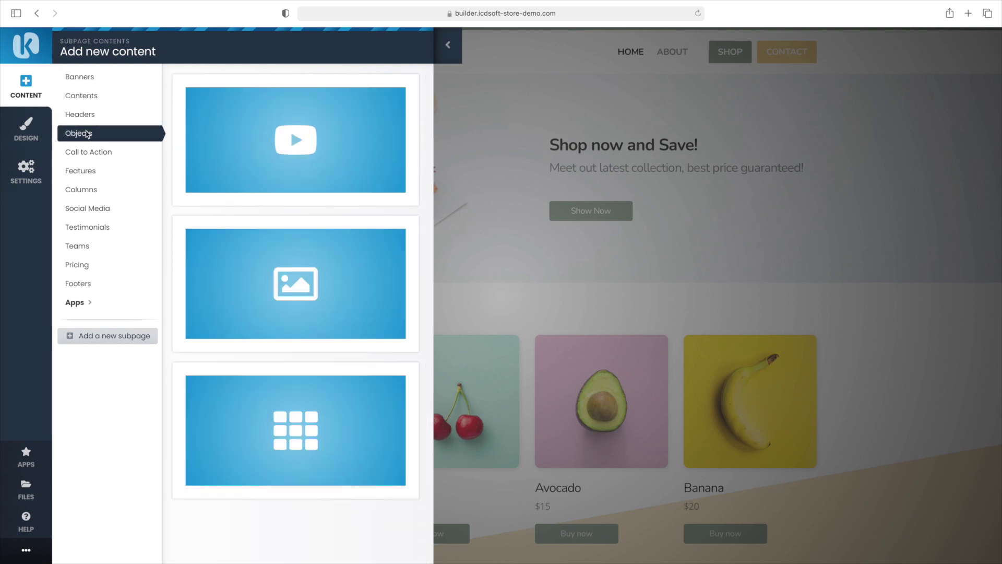
pyautogui.moveTo(235, 148)
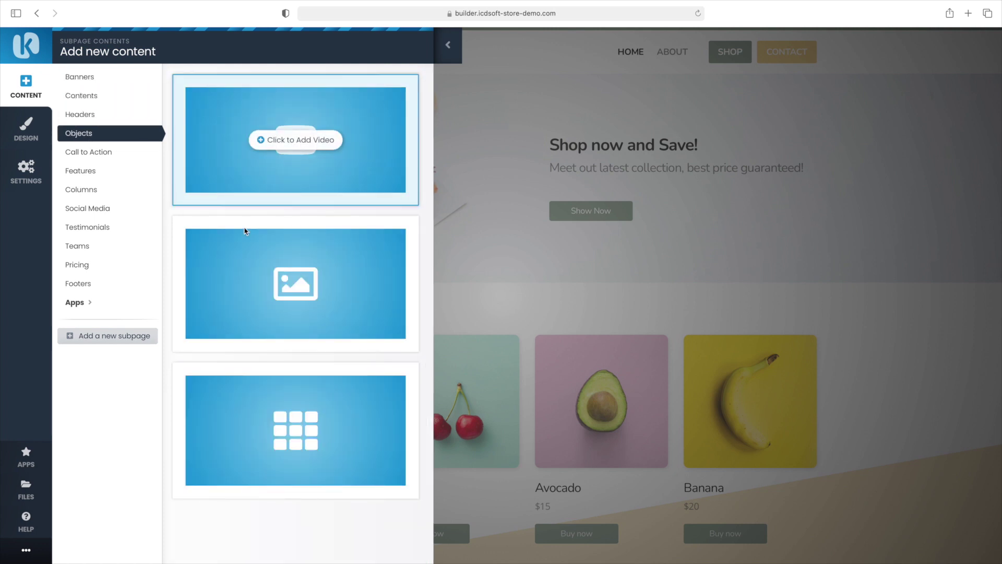
pyautogui.moveTo(261, 400)
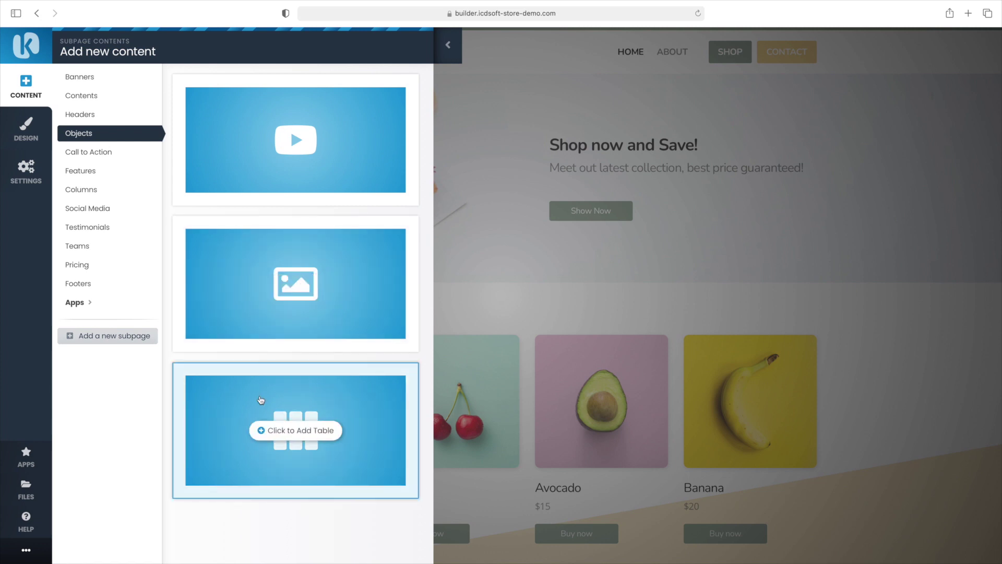
pyautogui.click(96, 152)
pyautogui.moveTo(221, 156)
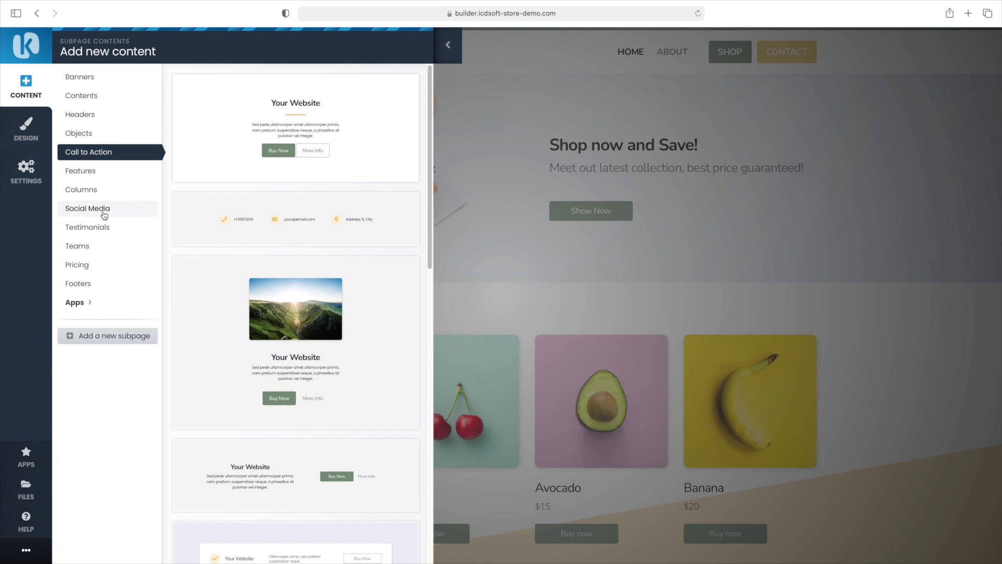
pyautogui.click(27, 131)
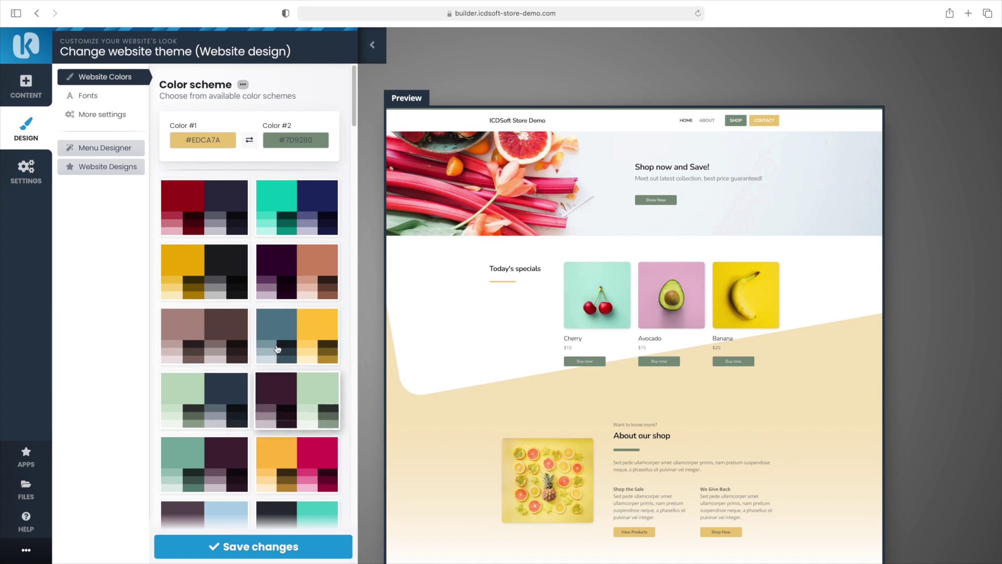
# Apply and save the teal-and-navy colour scheme, then open the Settings subpage list
pyautogui.click(292, 226)
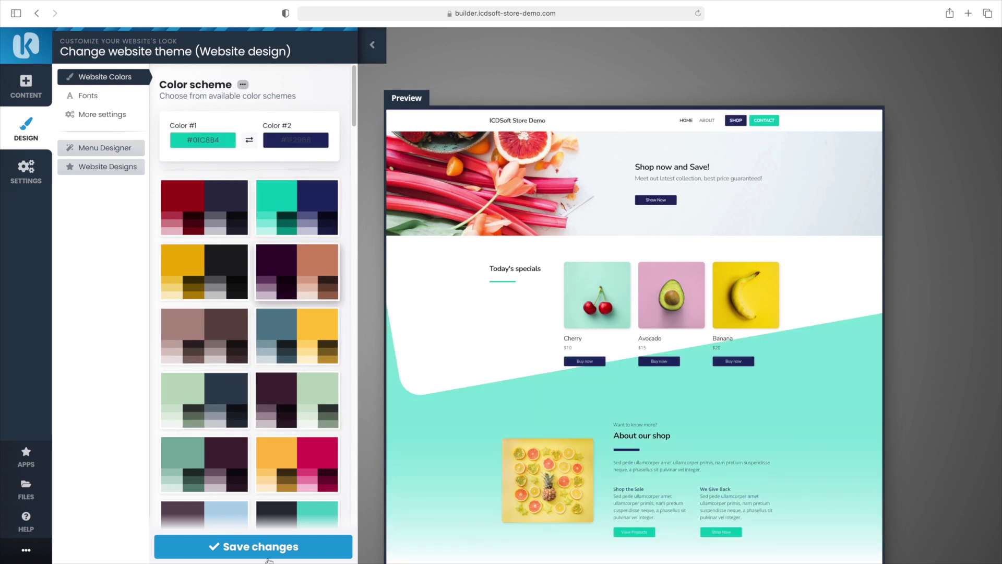
pyautogui.click(308, 544)
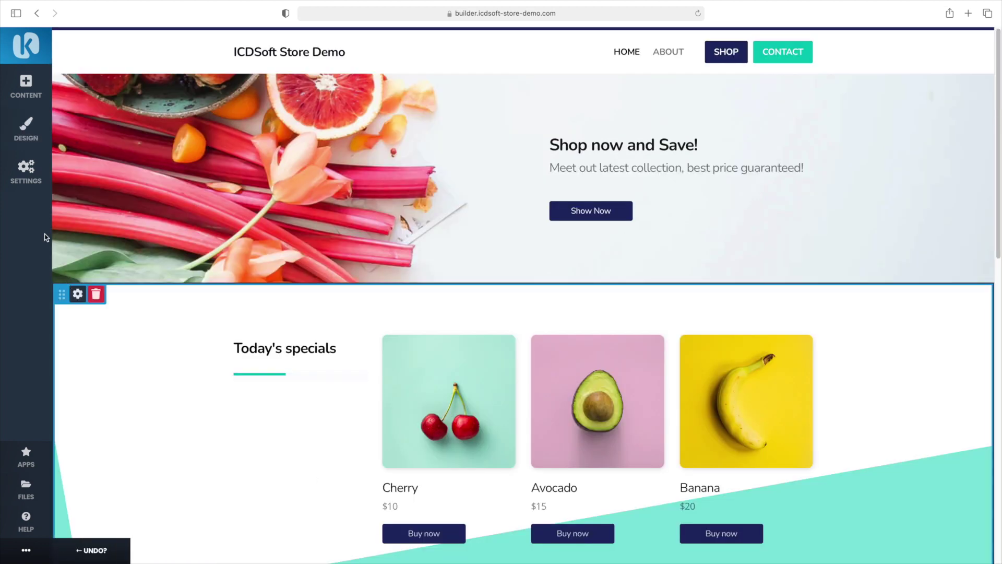
pyautogui.click(27, 172)
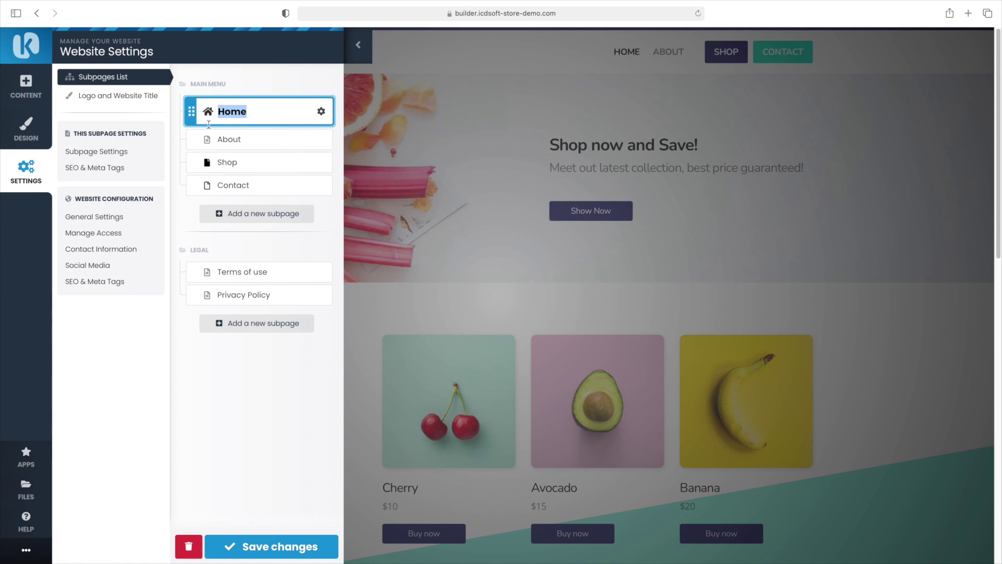
# Try the new-subpage form's Display option, discard the form, and bring up Website Title & Logo settings
pyautogui.click(240, 217)
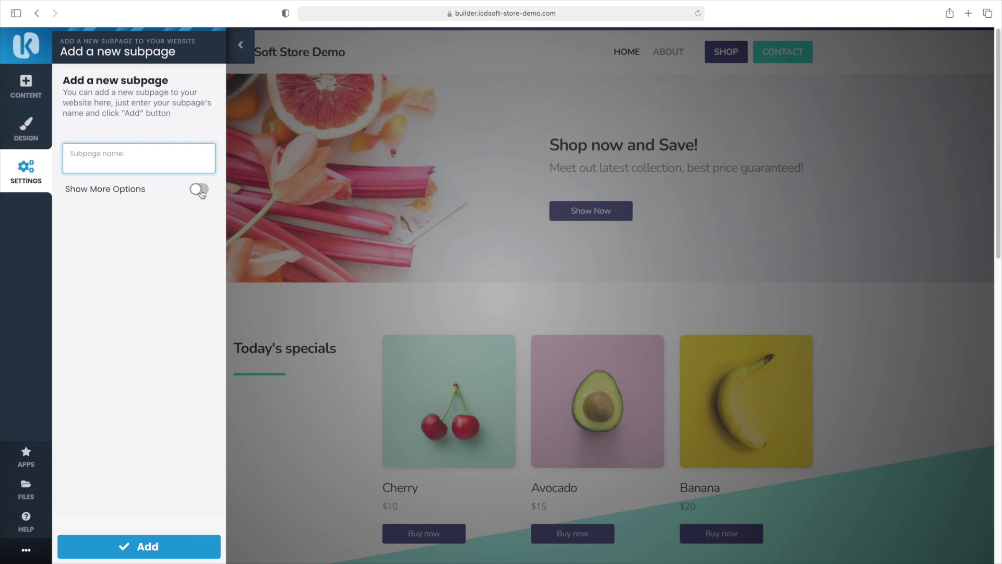
pyautogui.click(199, 191)
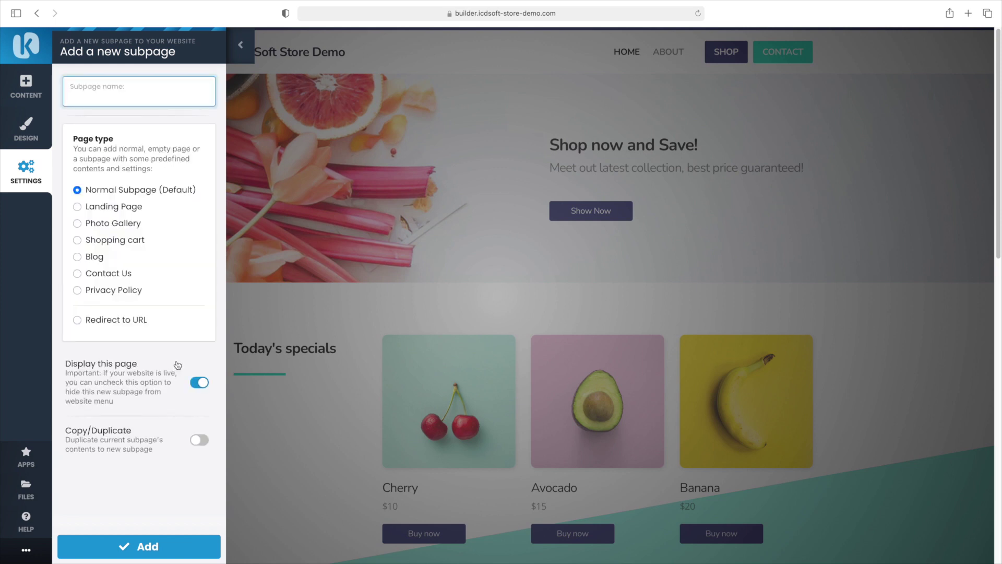
pyautogui.click(197, 385)
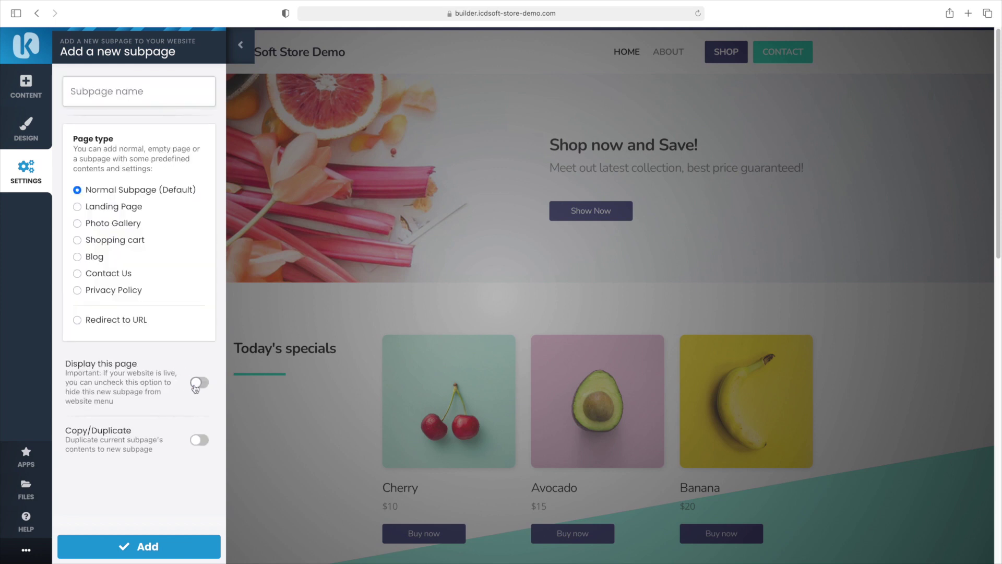
pyautogui.click(203, 386)
pyautogui.click(245, 47)
pyautogui.click(144, 100)
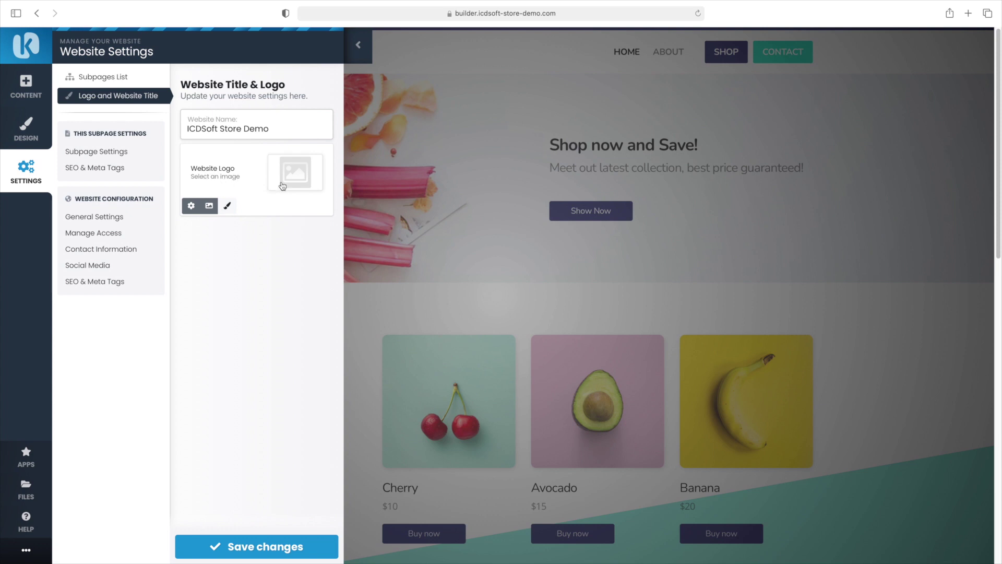
# Keep the subpage named Home as a Default menu item in its navigation settings
pyautogui.click(96, 152)
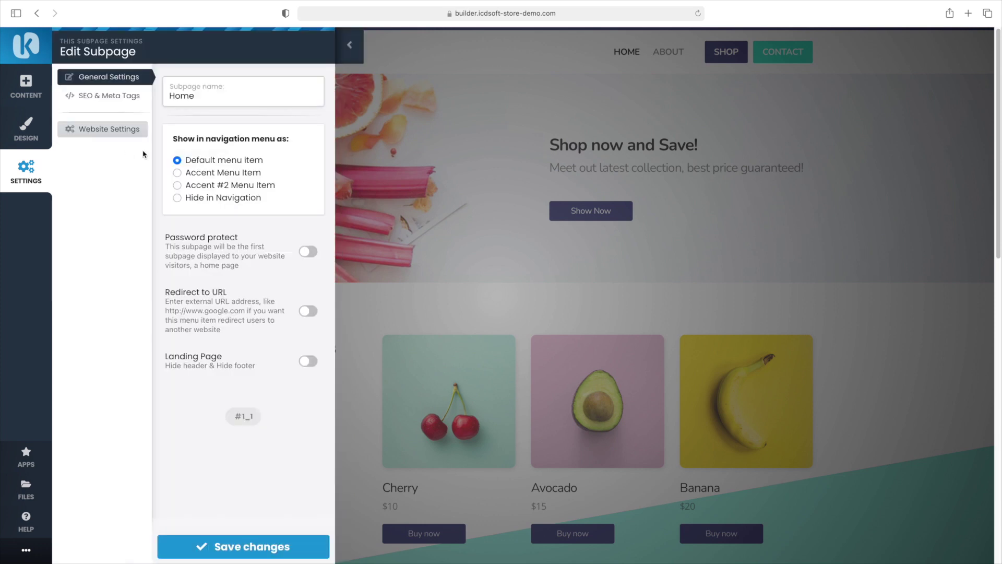
pyautogui.doubleClick(183, 97)
pyautogui.click(184, 97)
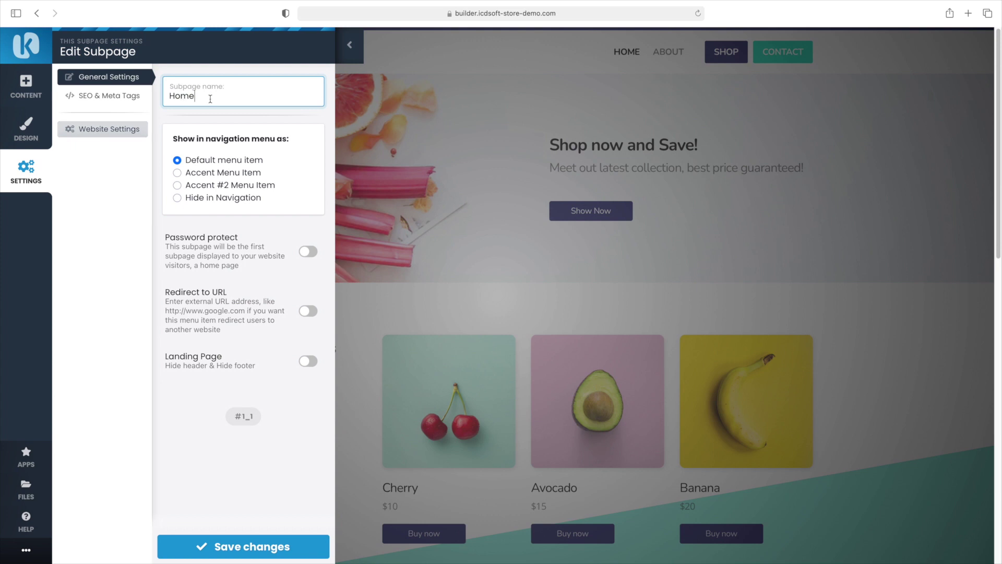
pyautogui.click(233, 211)
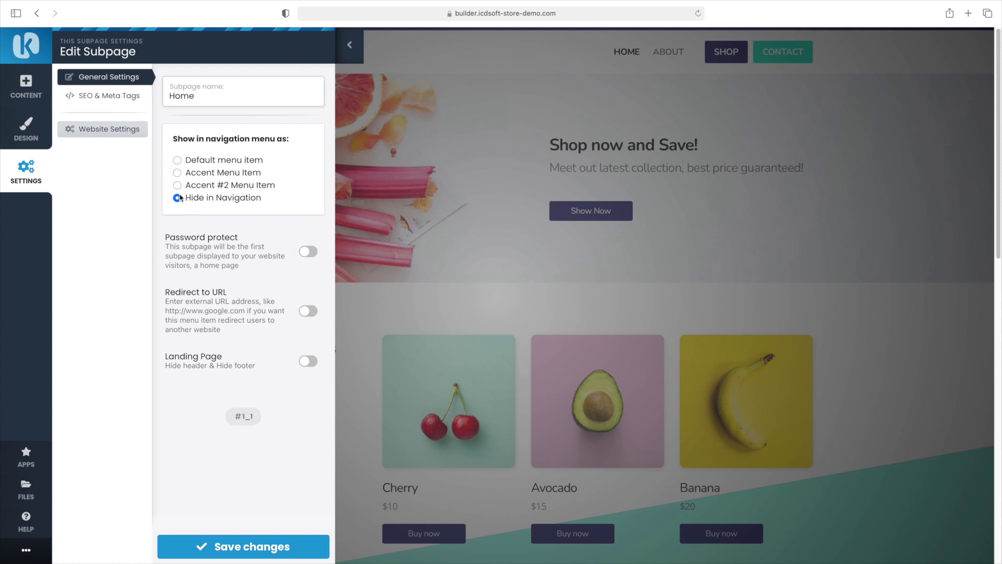
pyautogui.click(177, 160)
pyautogui.click(349, 45)
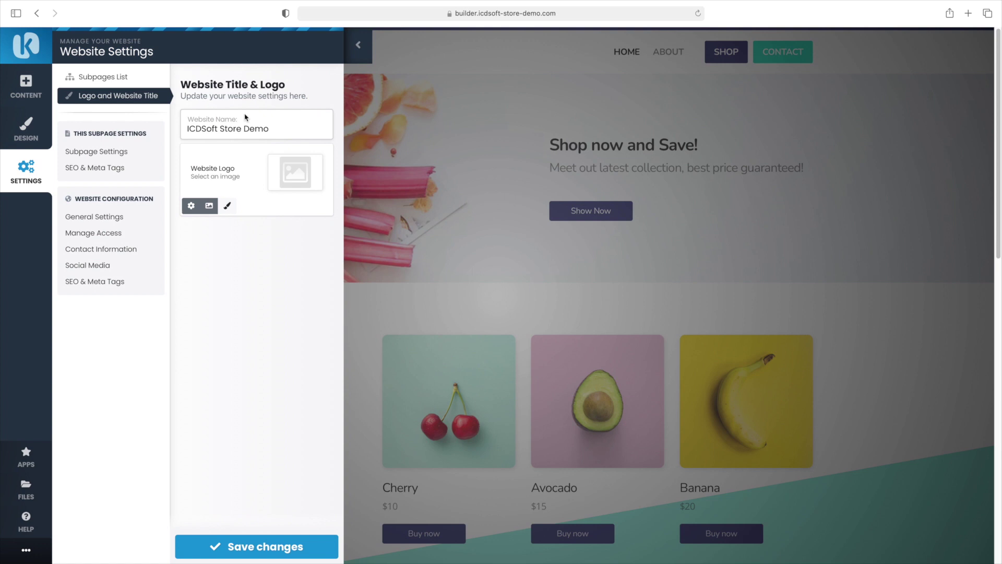
pyautogui.click(130, 156)
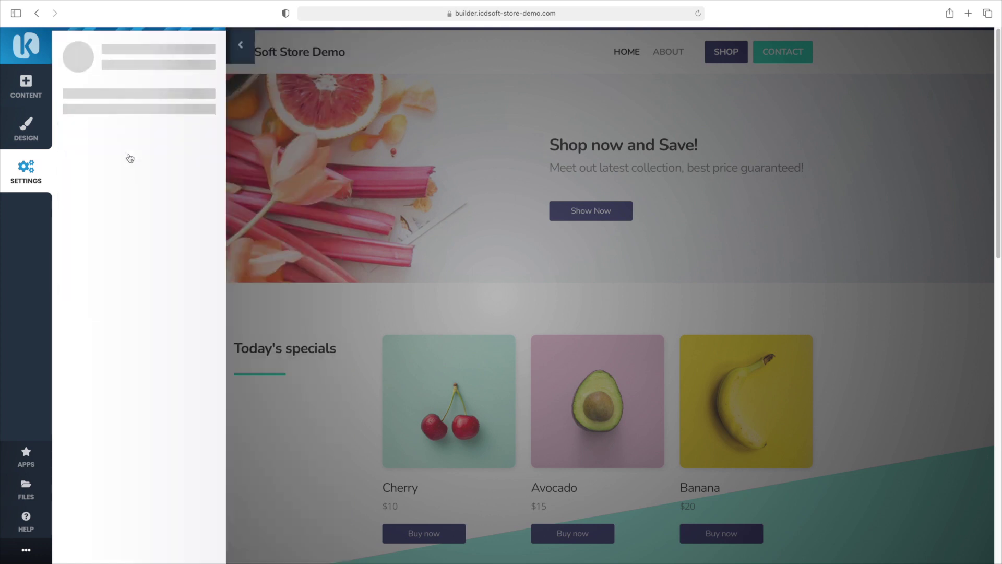
# Leave Home's SEO meta title, description and keywords empty, then return to Website Settings
pyautogui.click(132, 97)
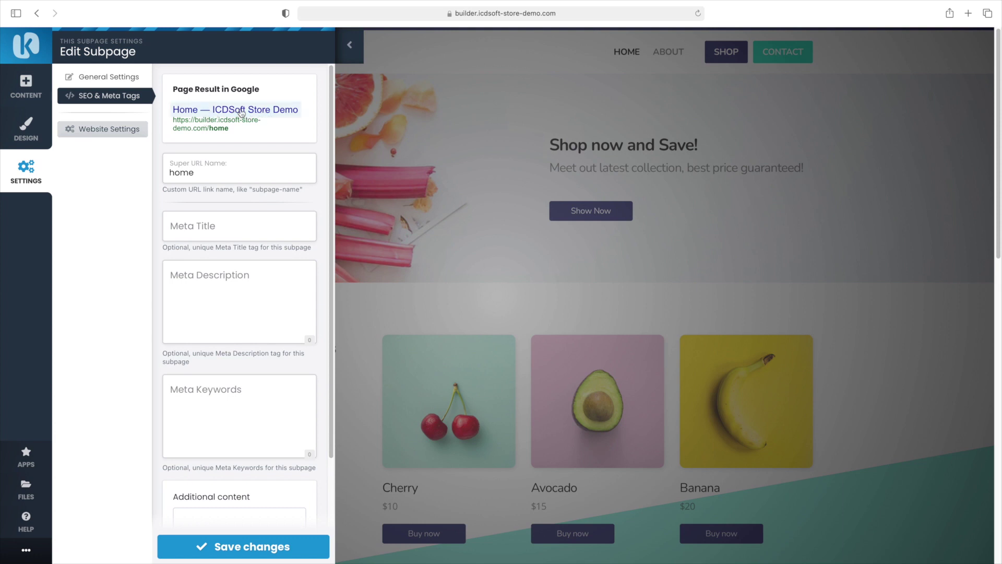
pyautogui.click(211, 230)
pyautogui.click(210, 275)
pyautogui.click(214, 377)
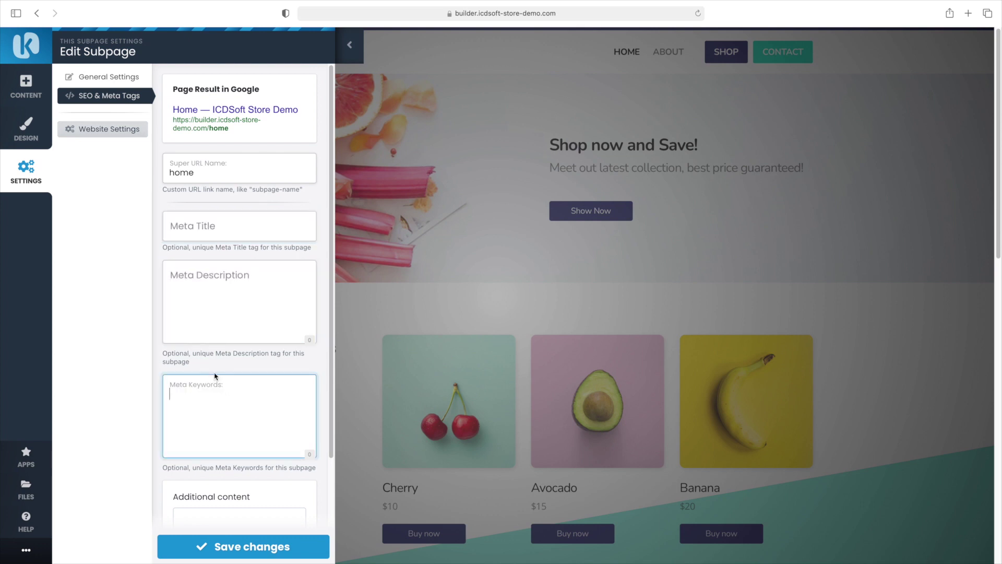
pyautogui.scroll(-3, 234, 377)
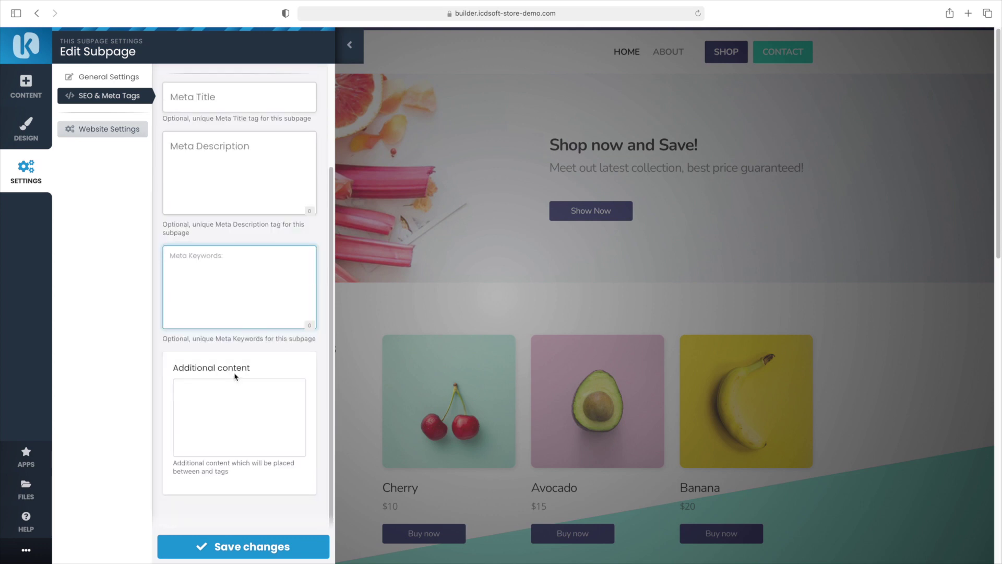
pyautogui.scroll(3, 235, 375)
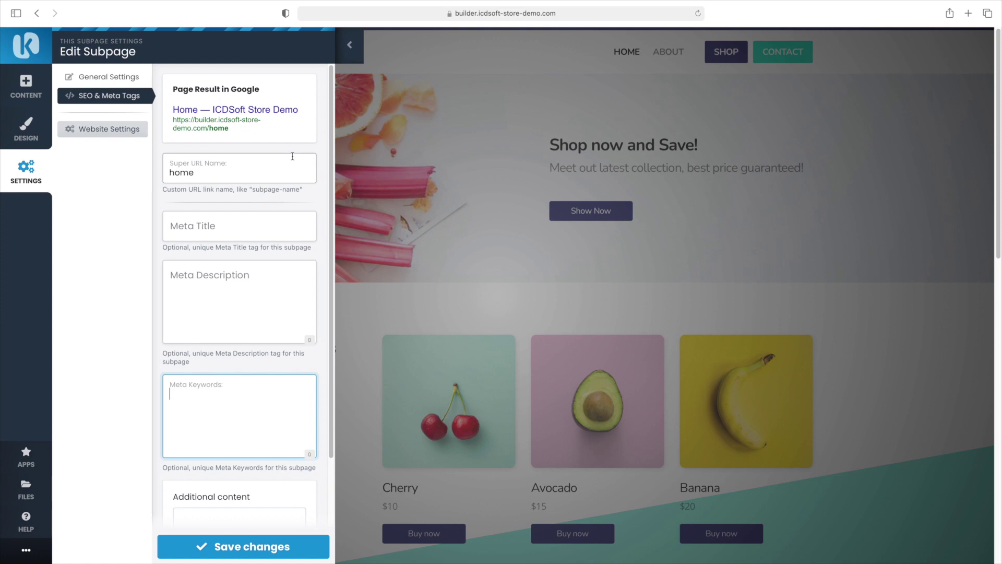
pyautogui.click(351, 58)
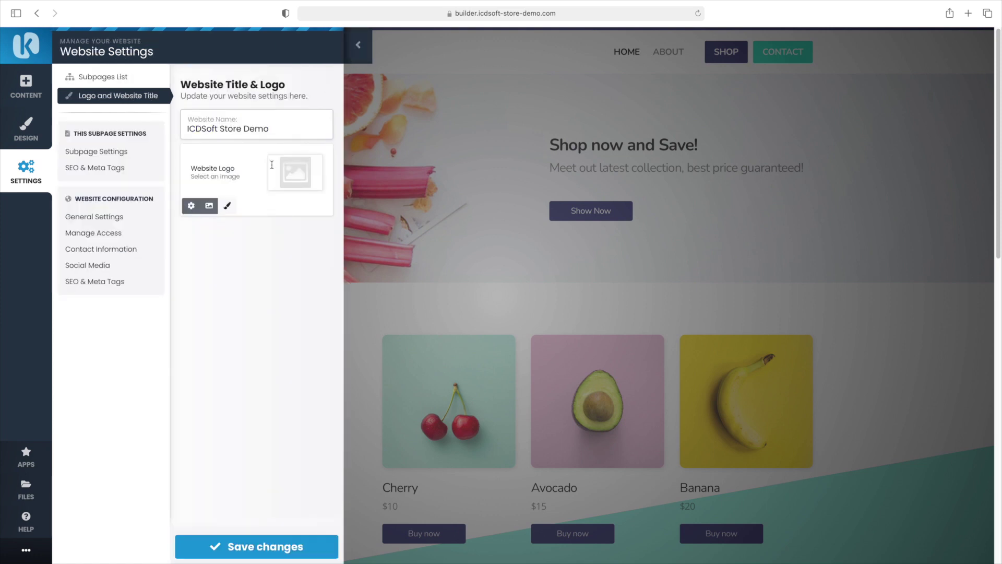
# In General Settings, keep Home as the default home page and English as the site language
pyautogui.click(128, 216)
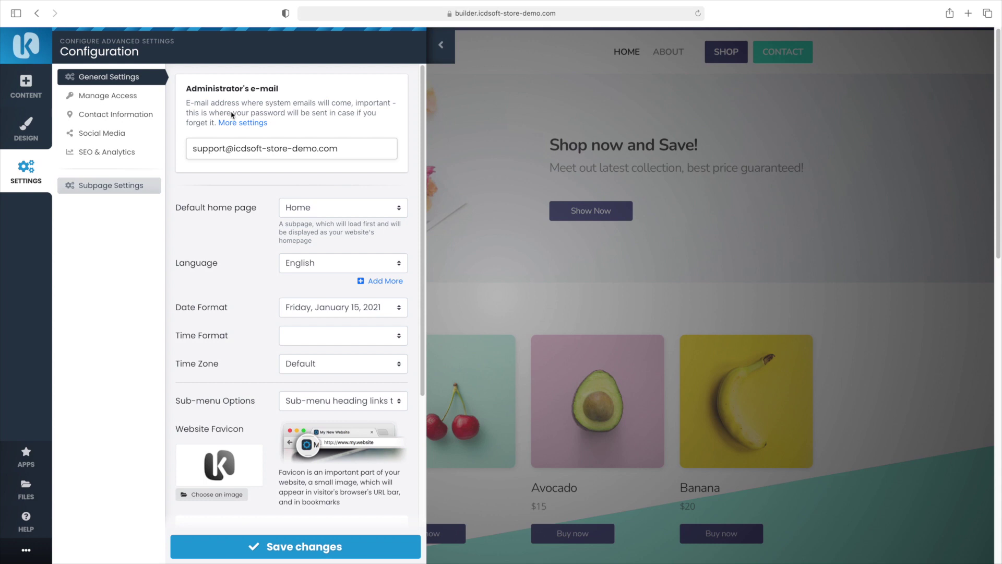
pyautogui.tripleClick(223, 89)
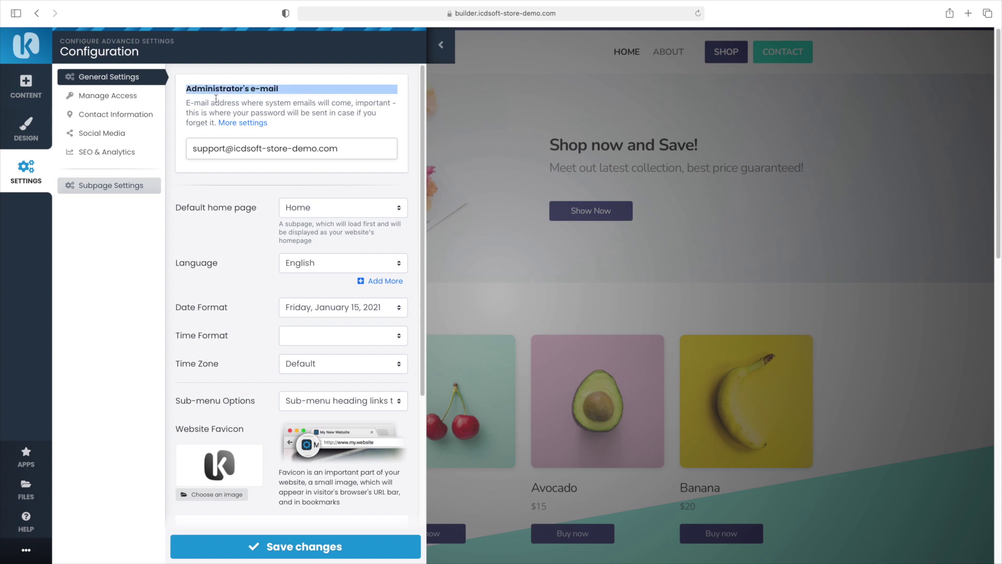
pyautogui.click(216, 98)
pyautogui.moveTo(277, 100); pyautogui.dragTo(339, 119)
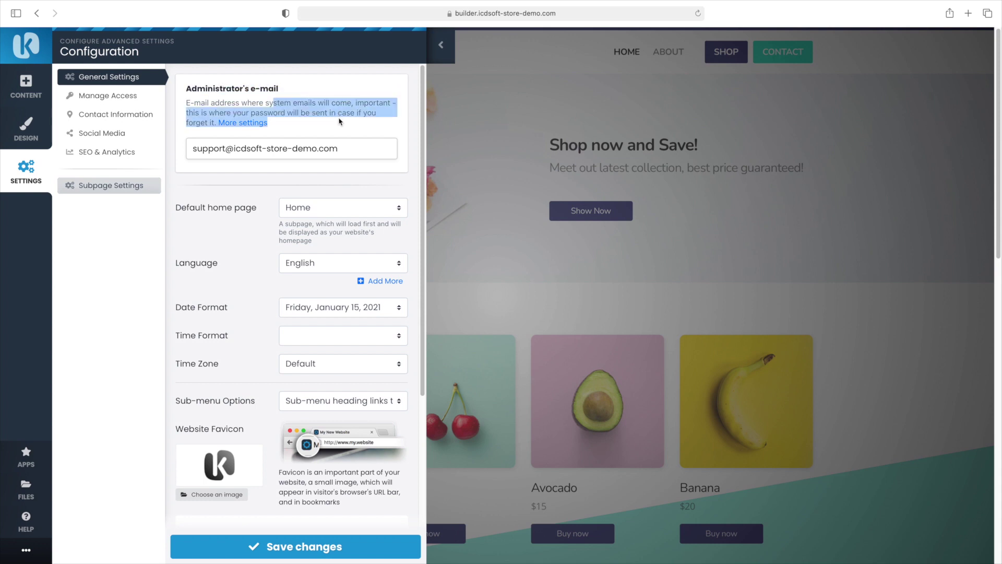
pyautogui.click(339, 121)
pyautogui.click(306, 214)
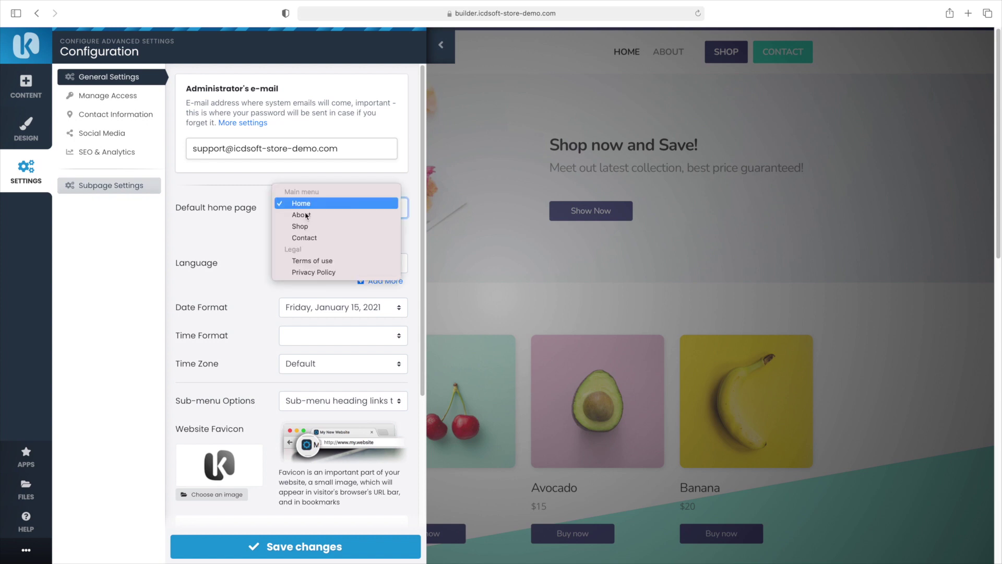
pyautogui.click(310, 209)
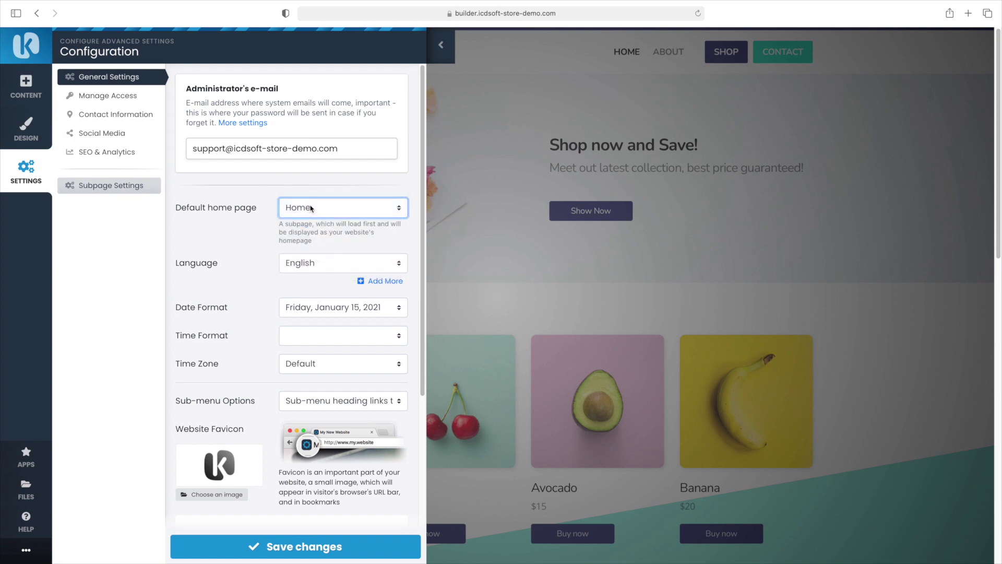
pyautogui.click(310, 271)
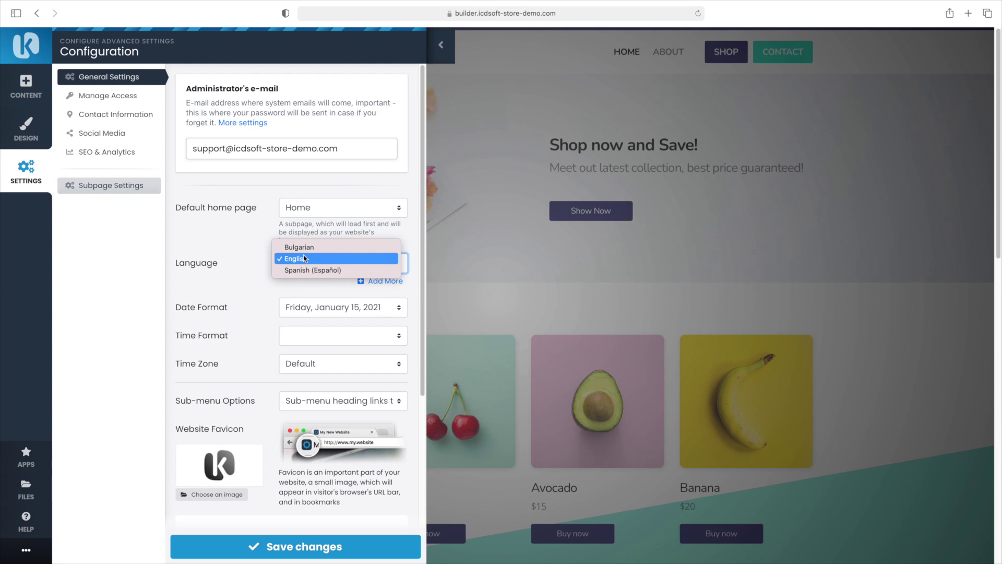
pyautogui.click(305, 257)
# Turn on Show Search in Header and save the general settings
pyautogui.scroll(-1, 274, 289)
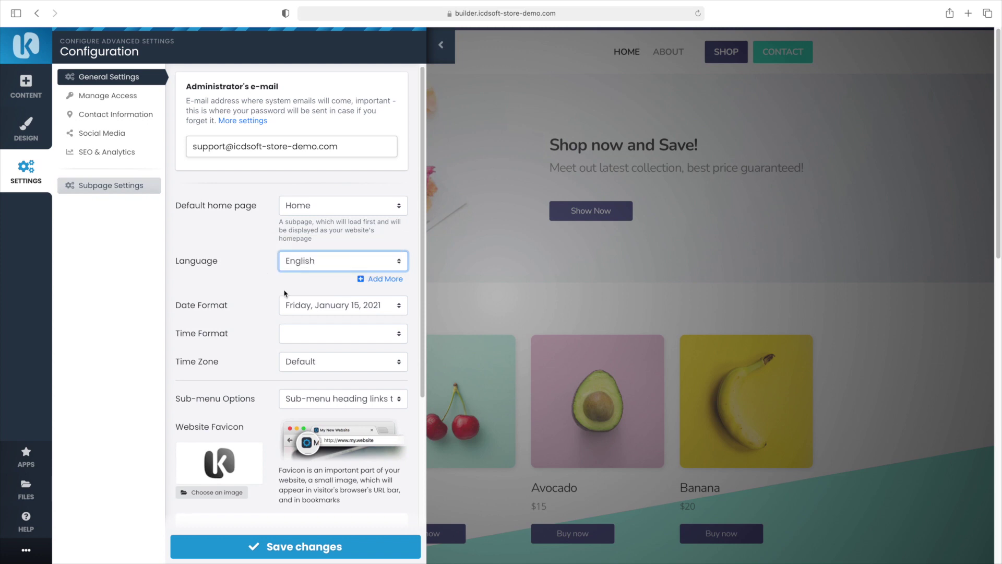
pyautogui.scroll(-3, 284, 293)
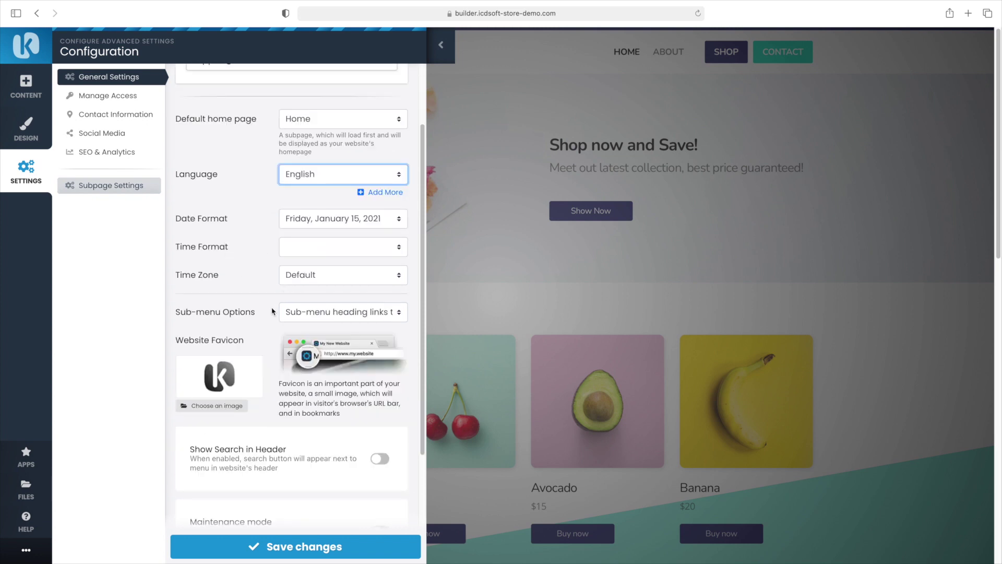
pyautogui.tripleClick(222, 344)
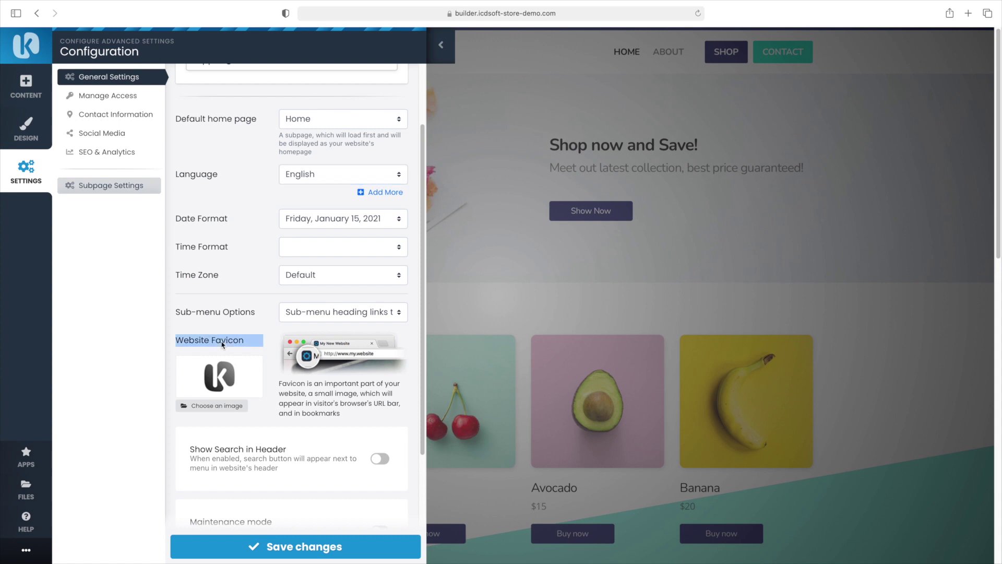
pyautogui.click(222, 344)
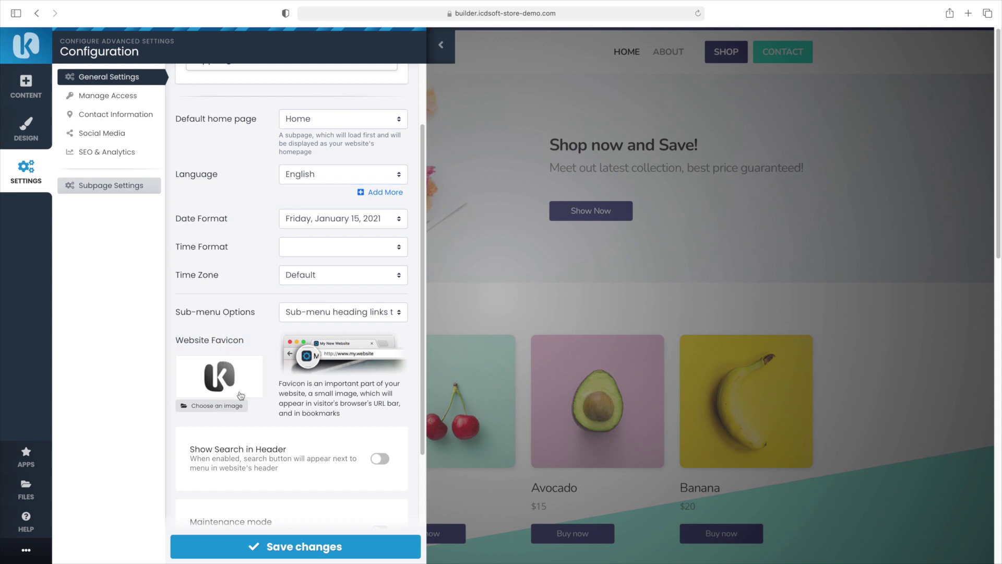
pyautogui.scroll(-2, 251, 389)
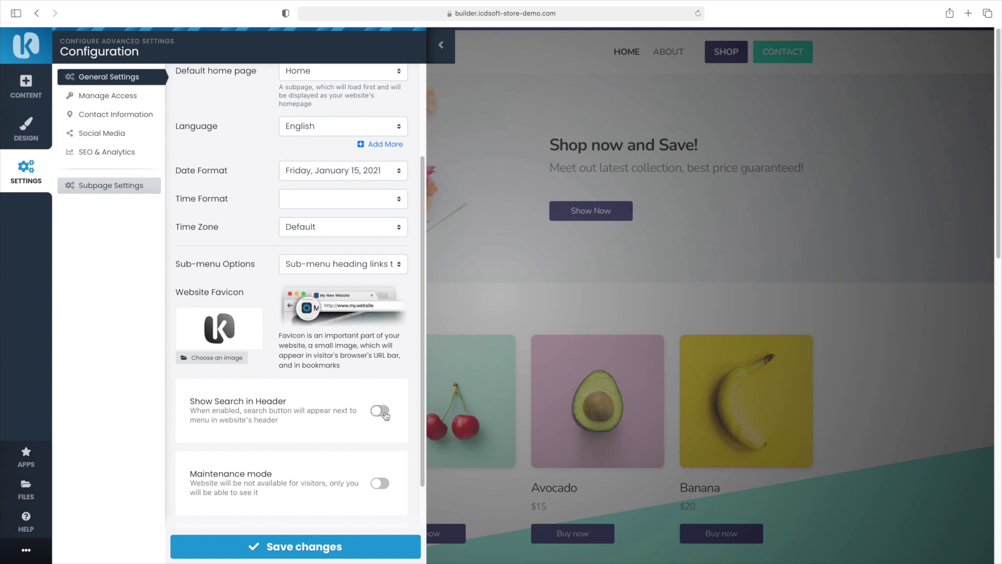
pyautogui.click(385, 416)
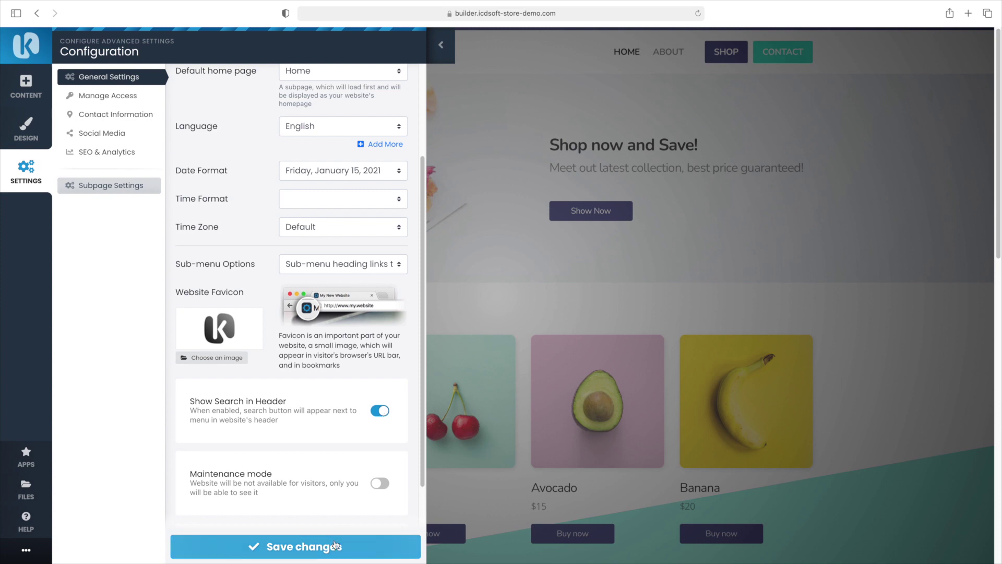
pyautogui.scroll(-4, 338, 485)
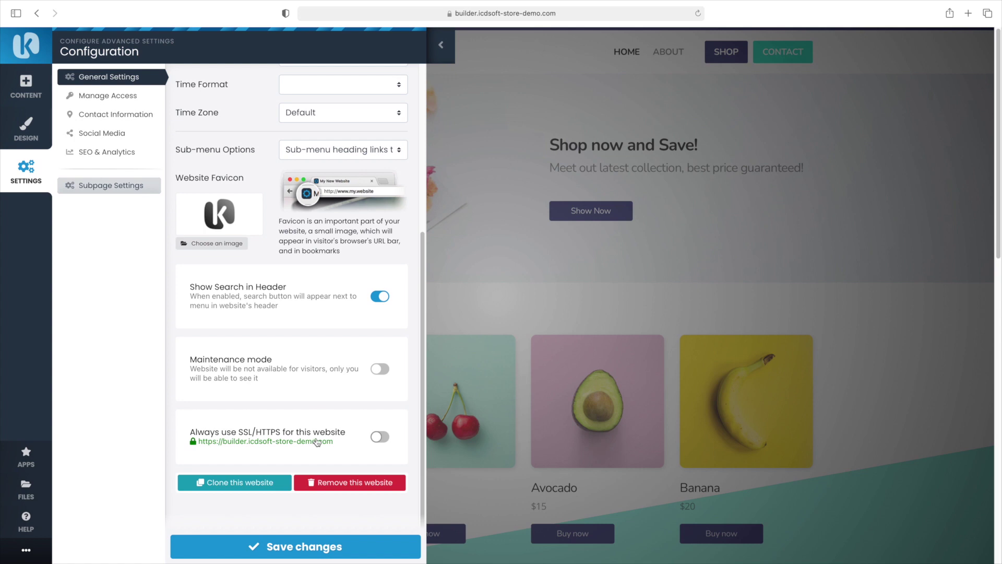
pyautogui.scroll(1, 317, 443)
pyautogui.click(312, 545)
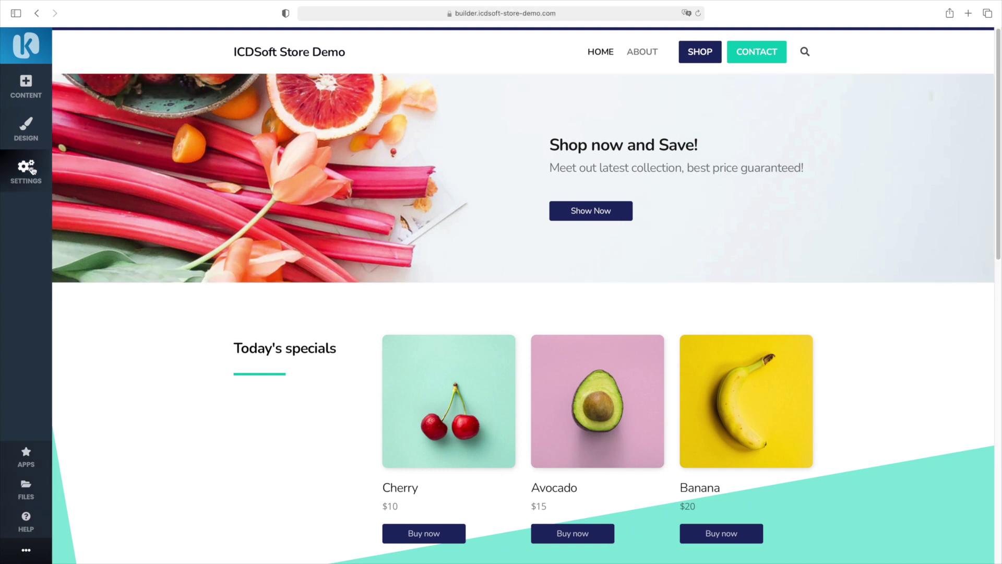
# Review the Manage Access username/password option without setting one, then return to the Subpages List
pyautogui.click(32, 170)
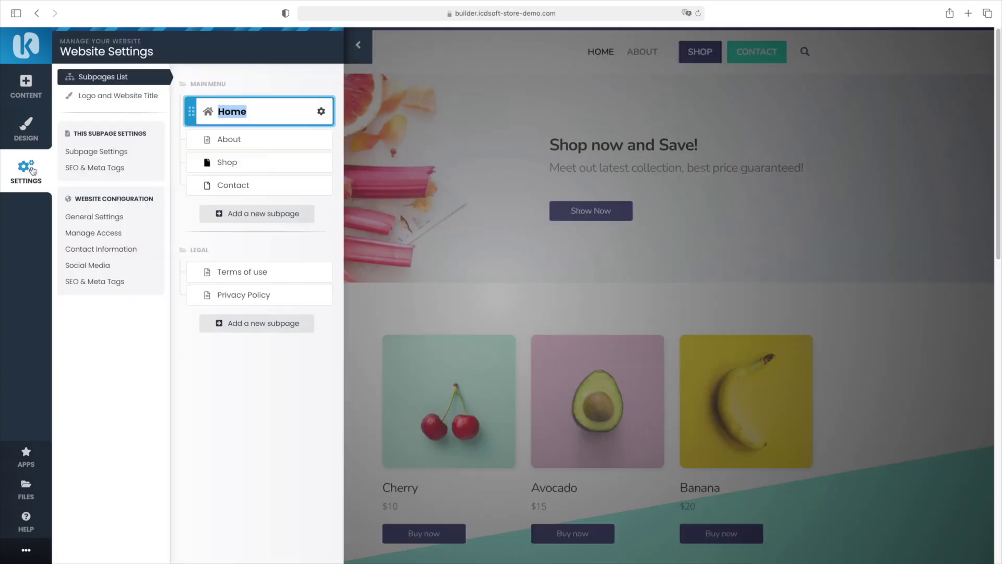
pyautogui.click(94, 233)
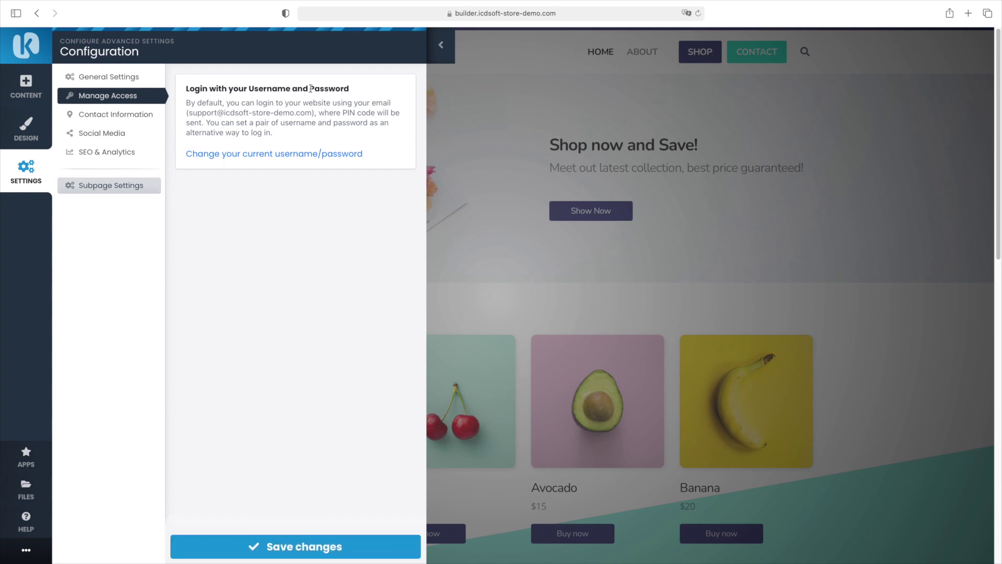
pyautogui.tripleClick(310, 107)
pyautogui.click(310, 106)
pyautogui.click(278, 155)
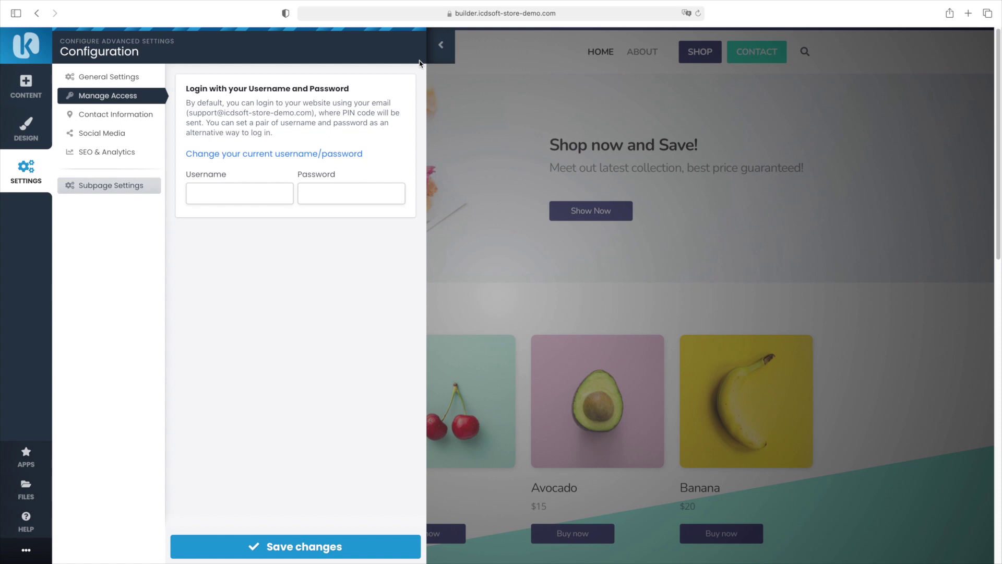
pyautogui.click(441, 45)
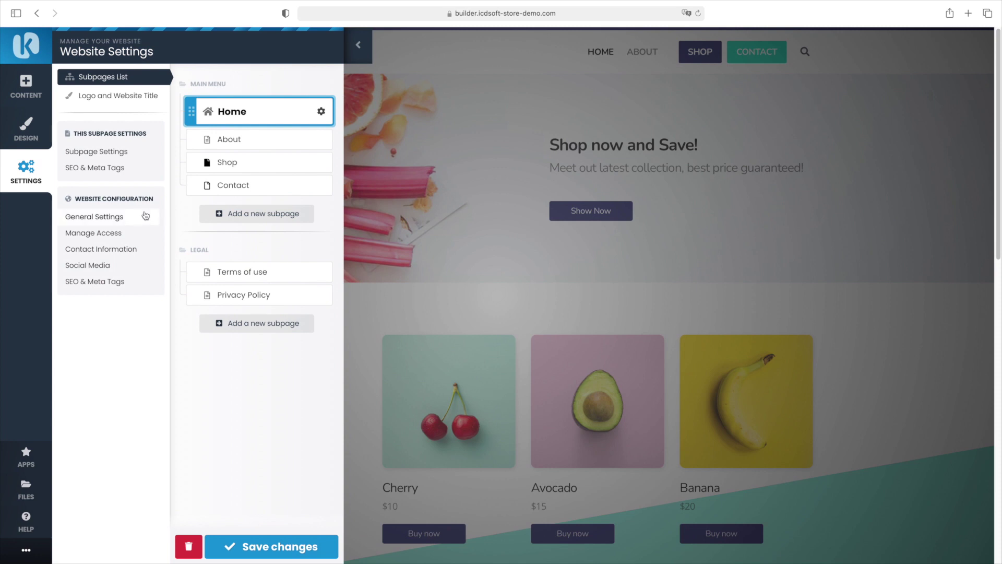
# Review Contact Information, Social Media and SEO & Analytics settings, then view the Manage Modules app list
pyautogui.click(126, 248)
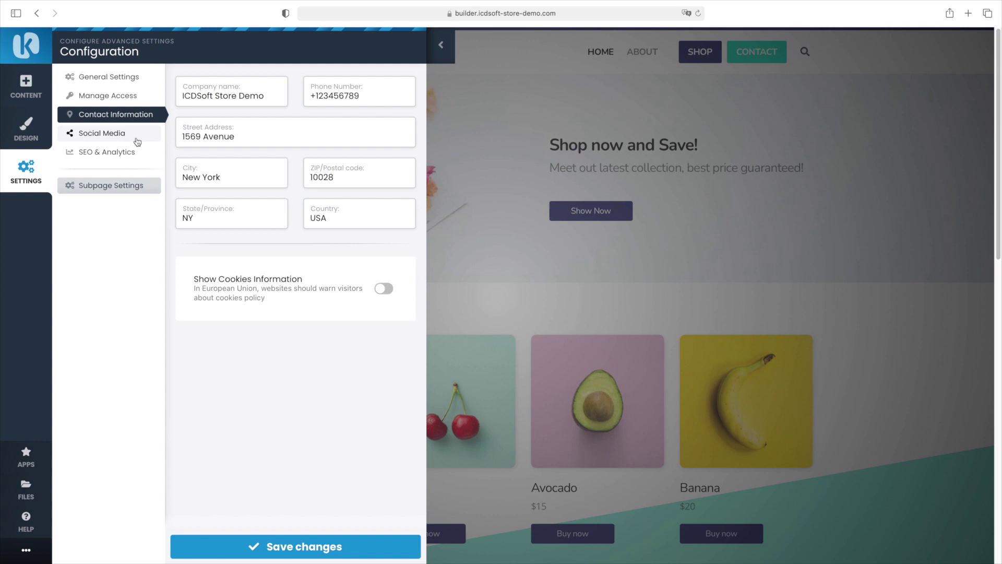
pyautogui.click(102, 134)
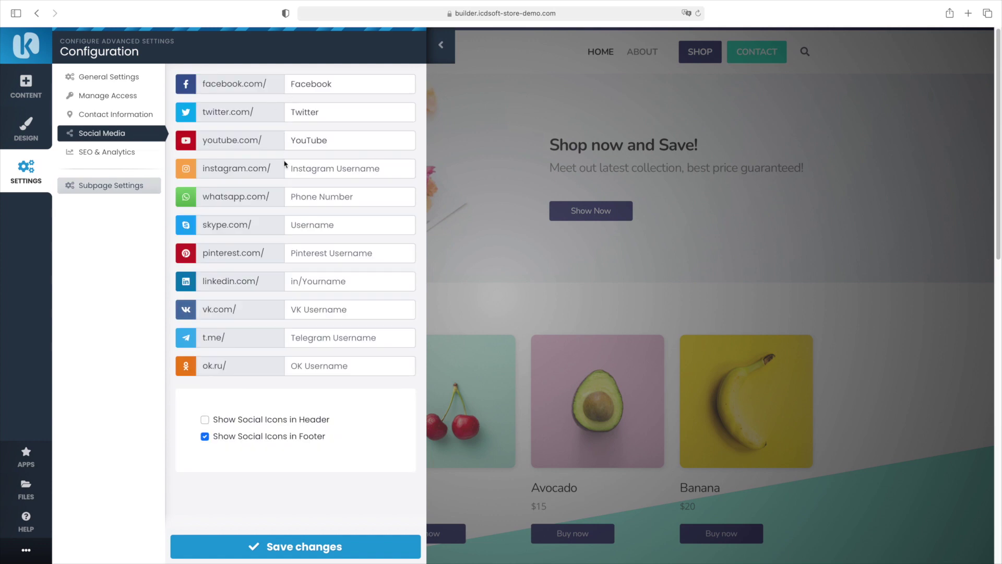
pyautogui.click(115, 152)
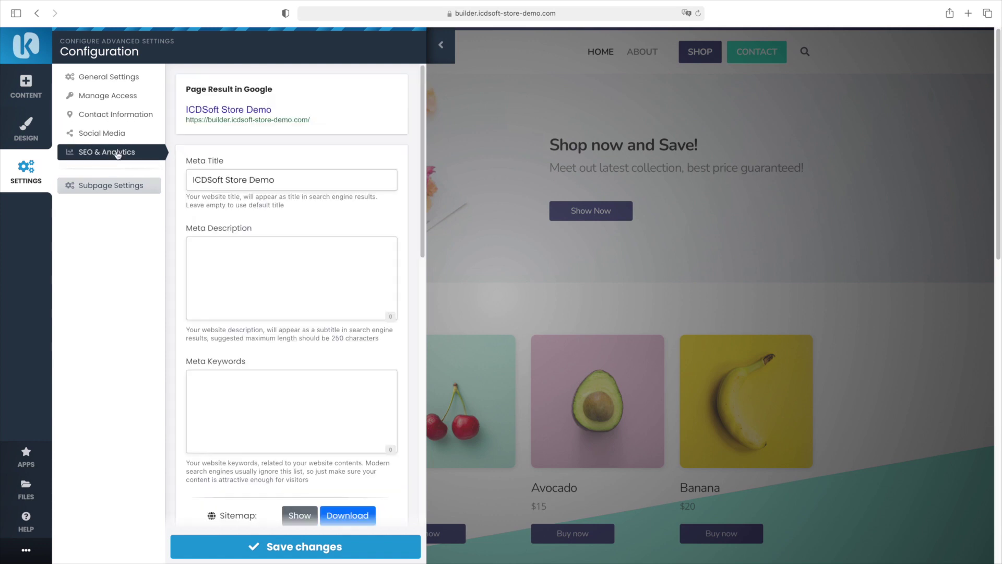
pyautogui.scroll(-5, 280, 211)
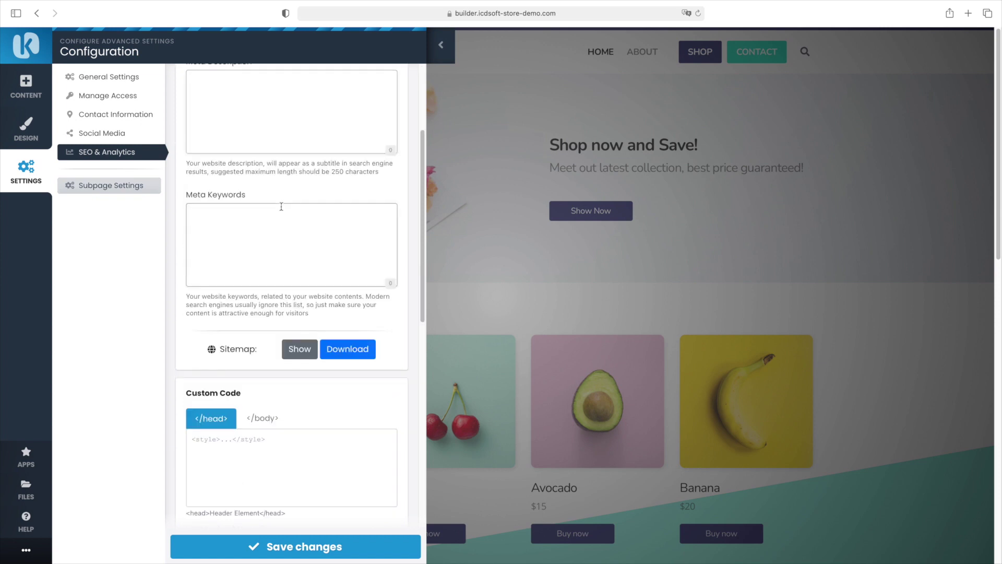
pyautogui.scroll(-2, 281, 207)
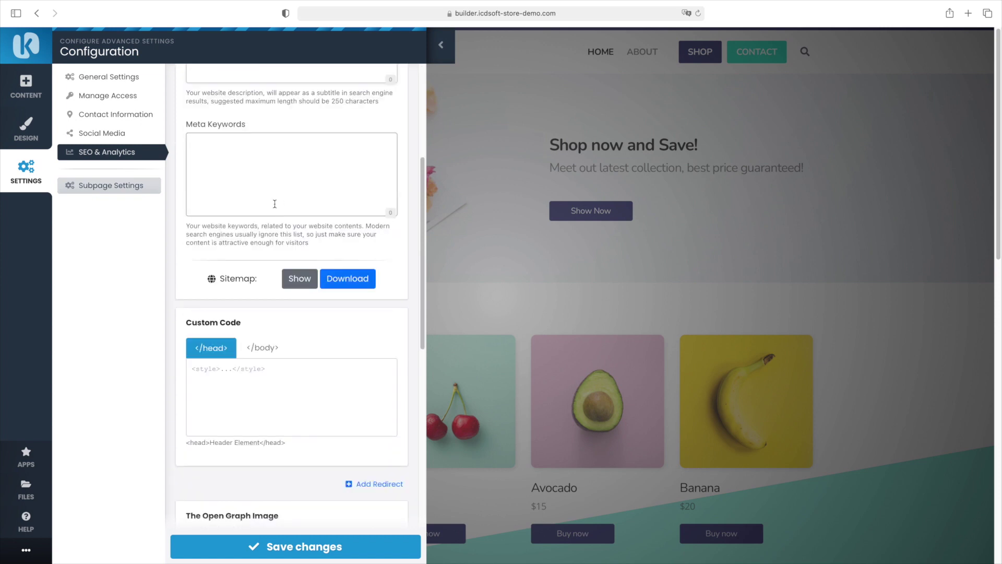
pyautogui.scroll(-7, 276, 211)
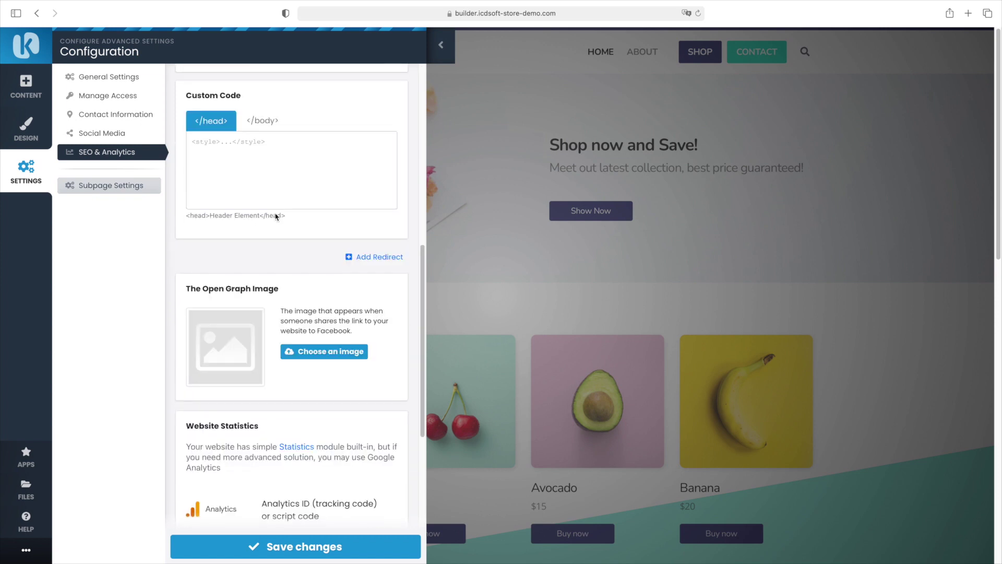
pyautogui.scroll(1, 276, 214)
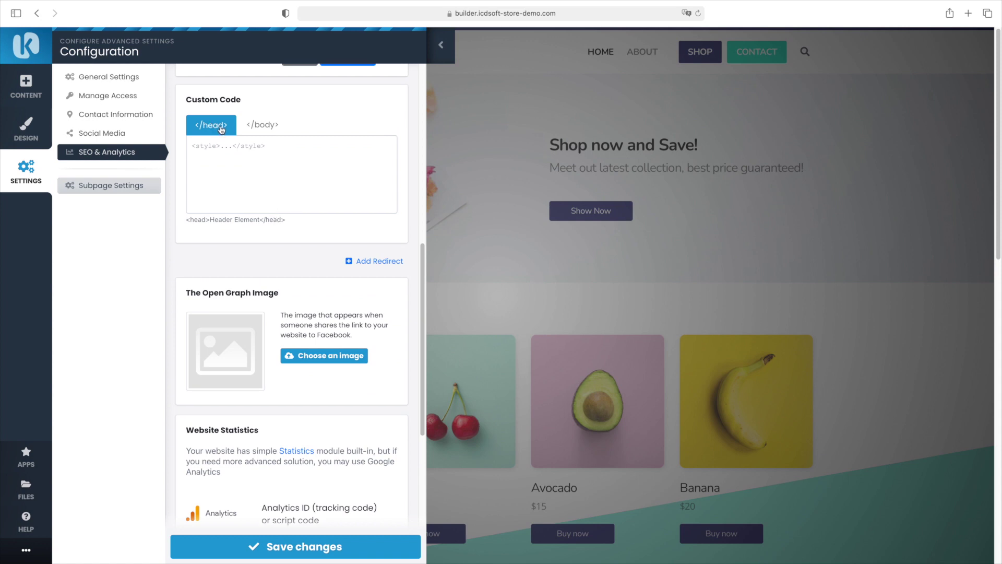
pyautogui.scroll(-1, 291, 222)
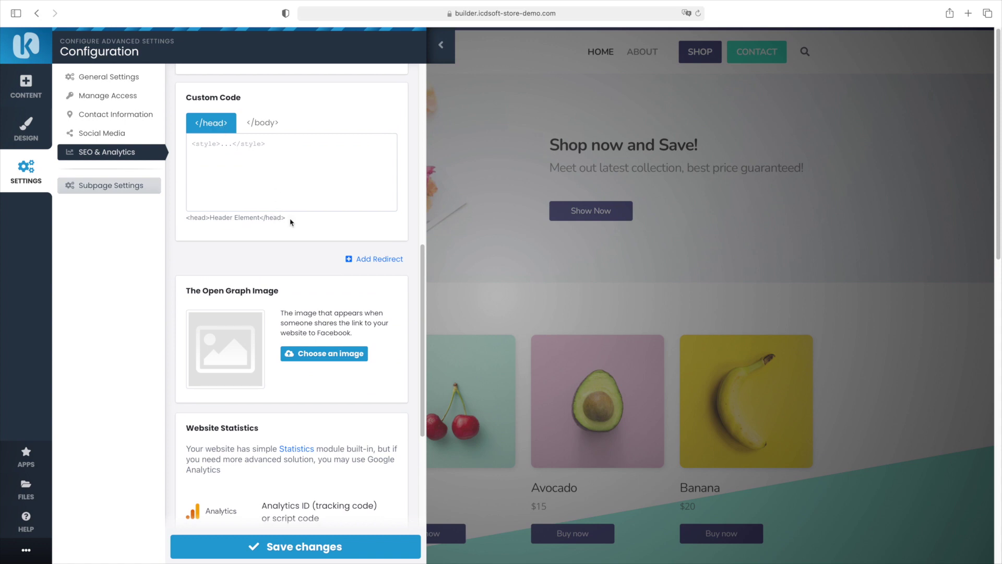
pyautogui.scroll(-3, 291, 222)
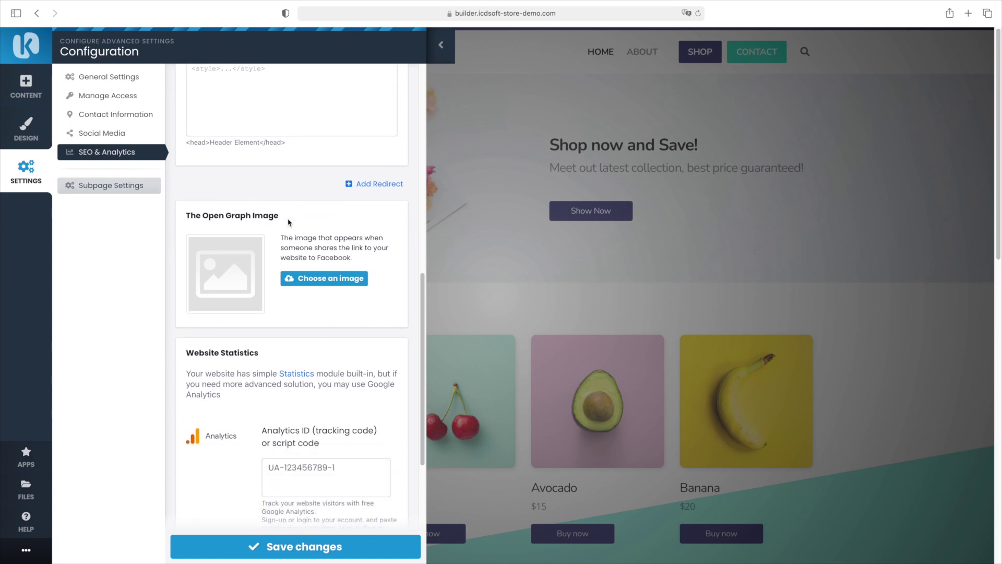
pyautogui.click(24, 457)
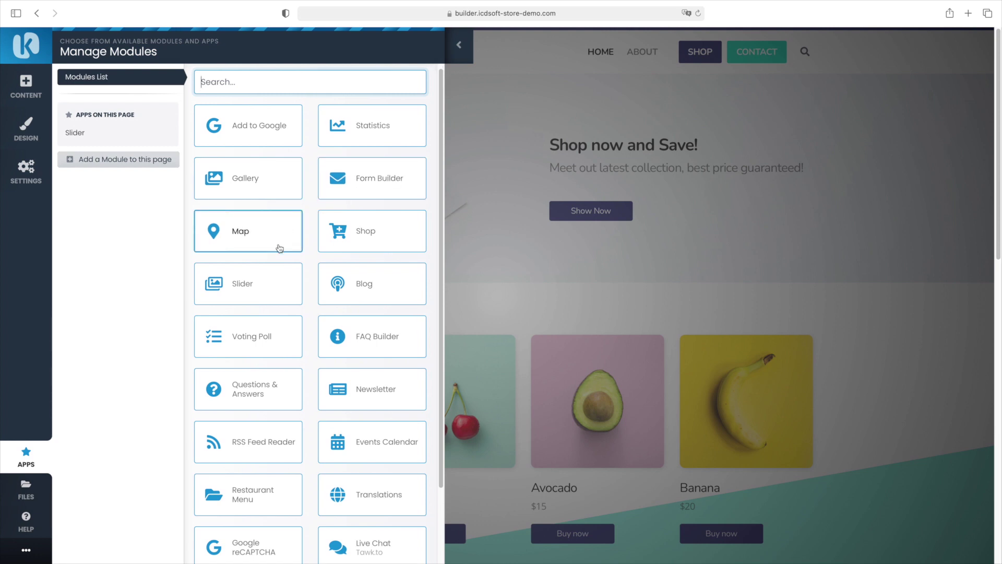
# Collapse Manage Modules, go back to Settings, and bring up the File Manager
pyautogui.scroll(-3, 280, 248)
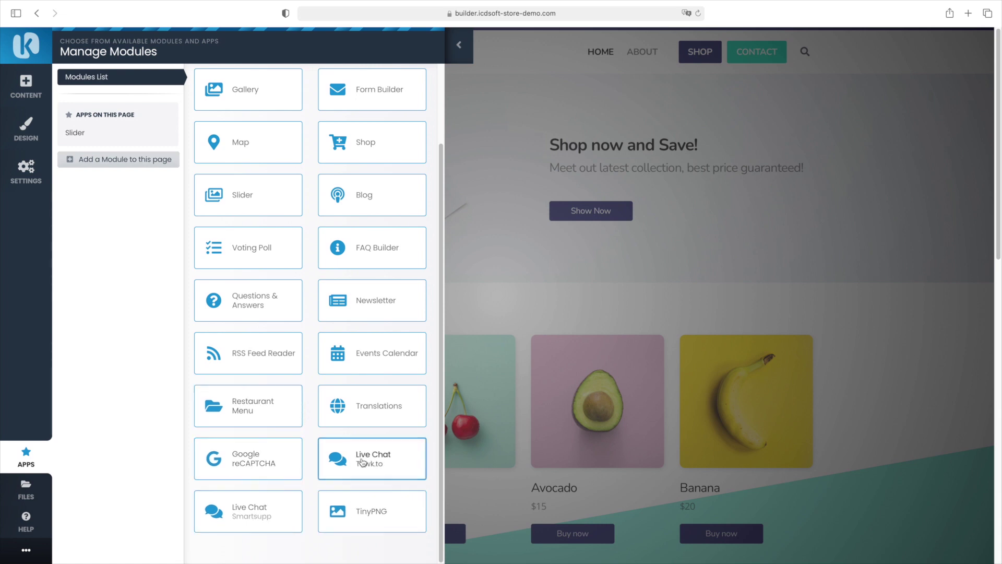
pyautogui.click(467, 46)
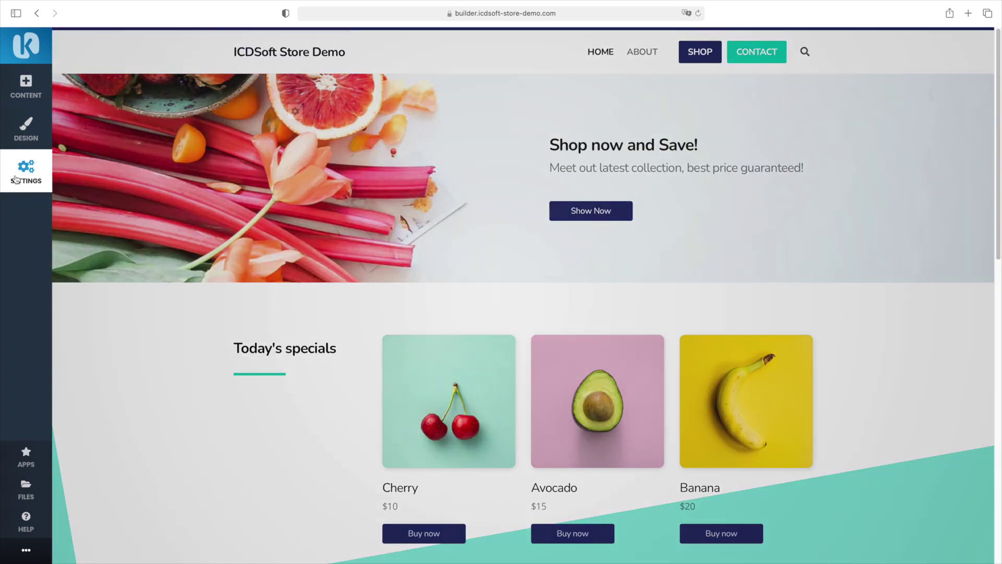
pyautogui.click(16, 179)
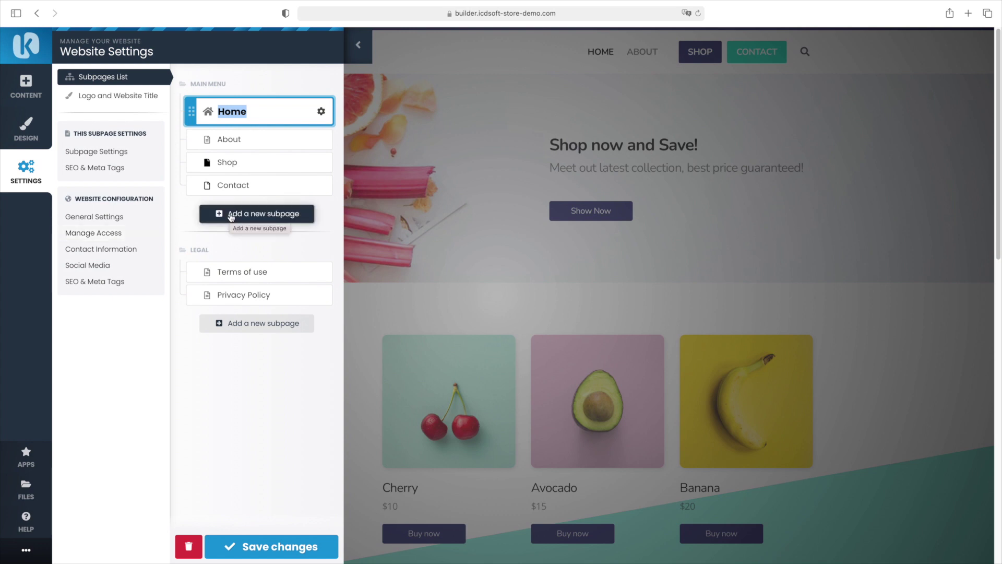
pyautogui.click(28, 485)
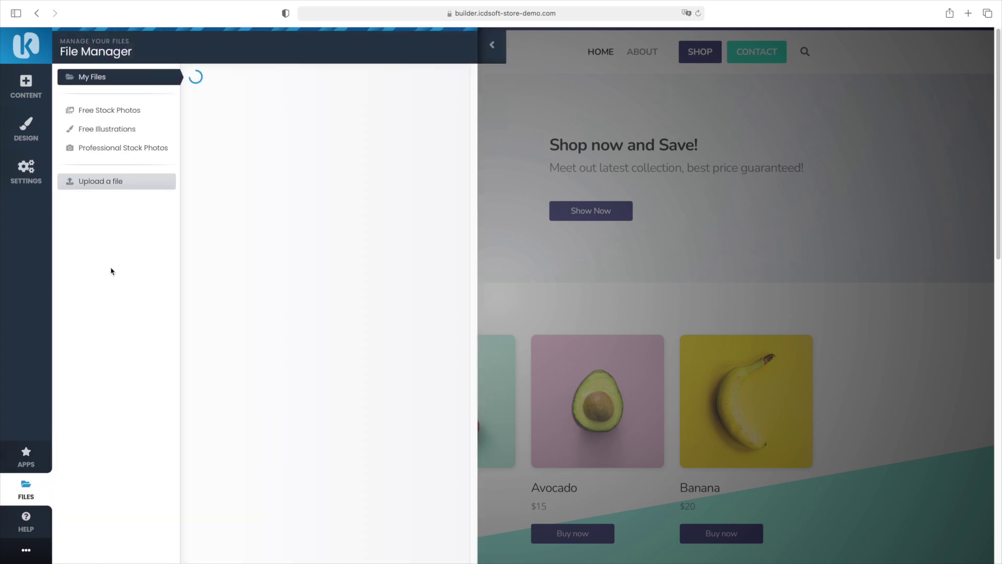
# Browse Free Stock Photos and Free Illustrations in the File Manager, then show the Help video guides
pyautogui.click(104, 112)
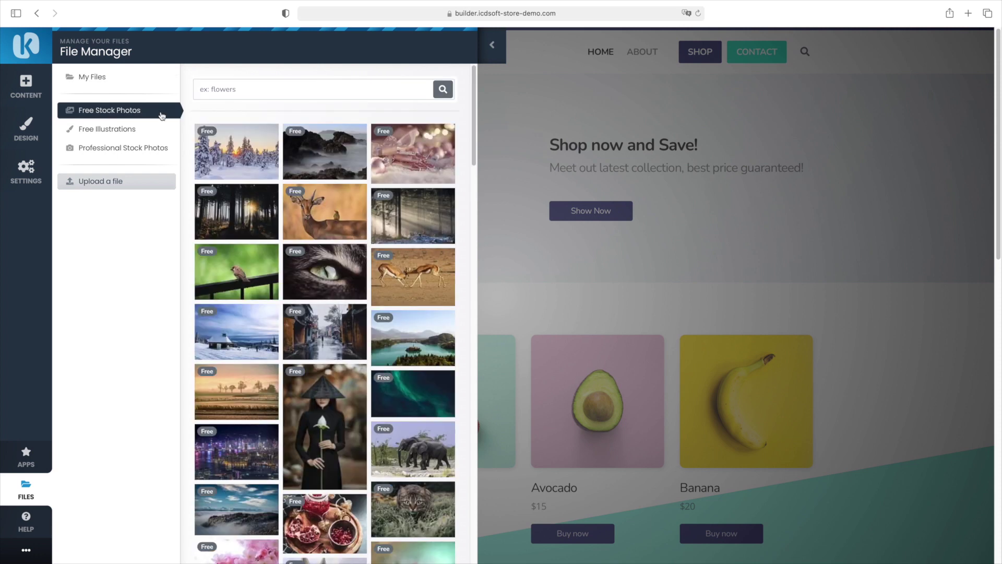
pyautogui.click(123, 134)
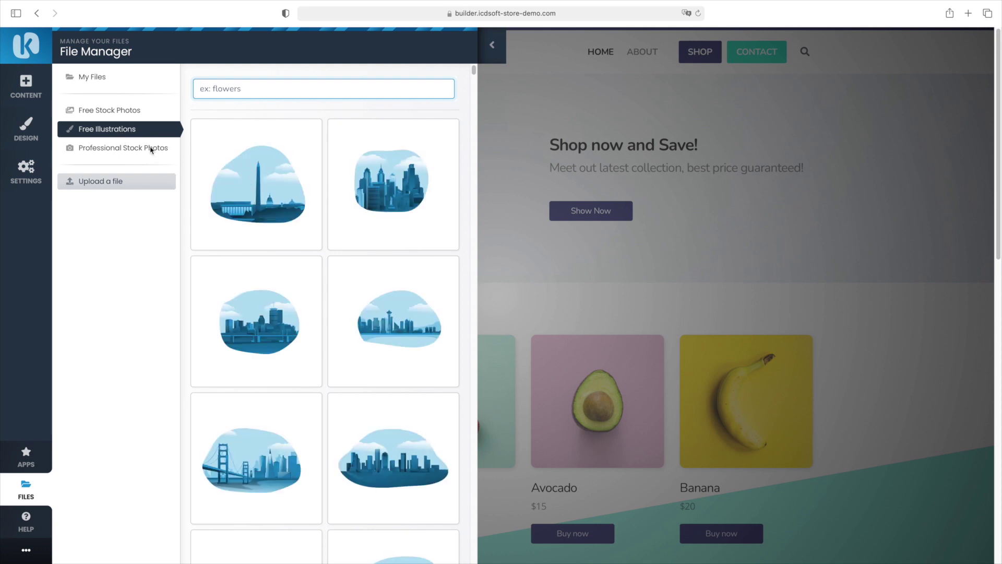
pyautogui.click(140, 184)
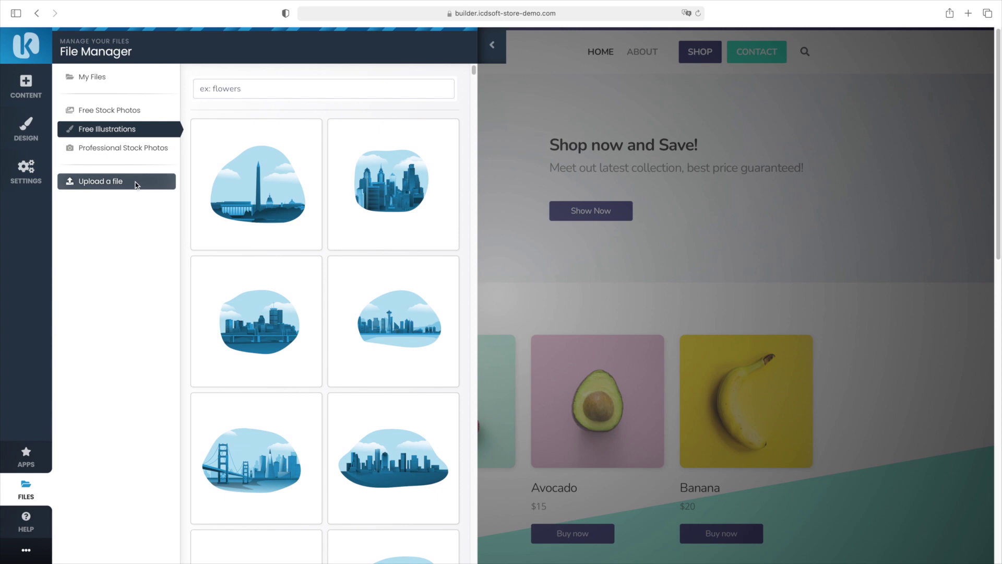
pyautogui.click(26, 521)
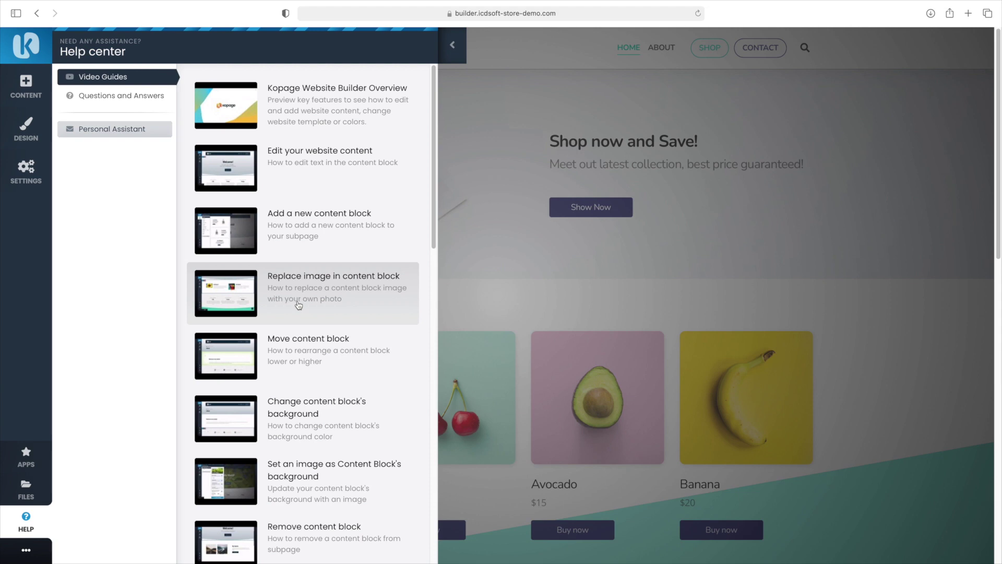
# Look at Personal Assistant's support login, close that tab, and collapse the Help center
pyautogui.scroll(-15, 300, 307)
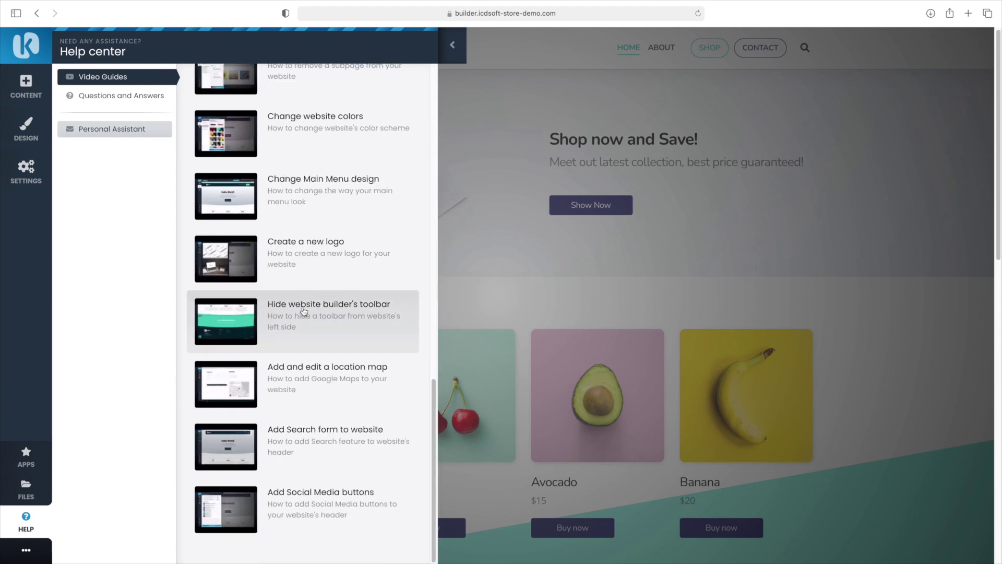
pyautogui.scroll(15, 303, 311)
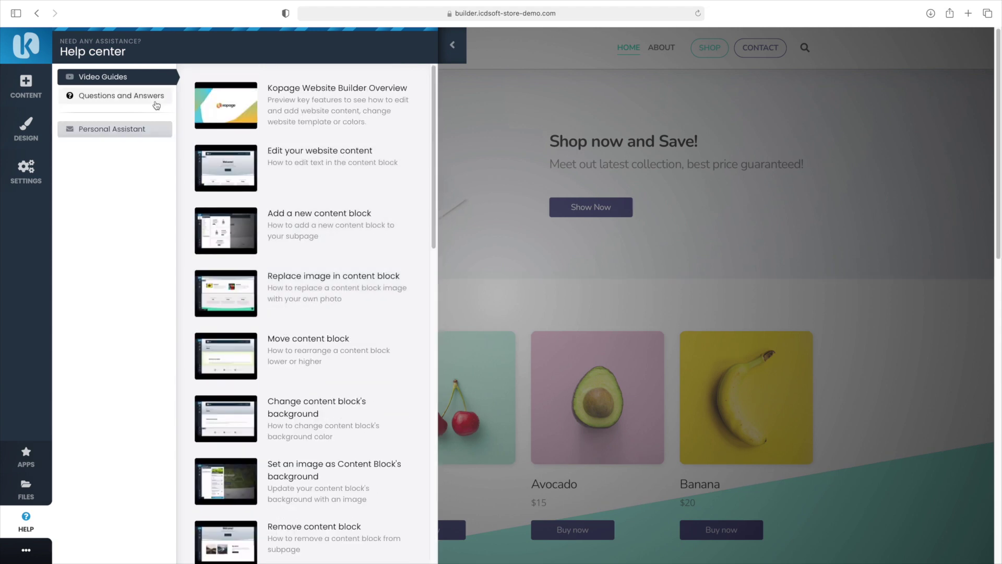
pyautogui.click(156, 105)
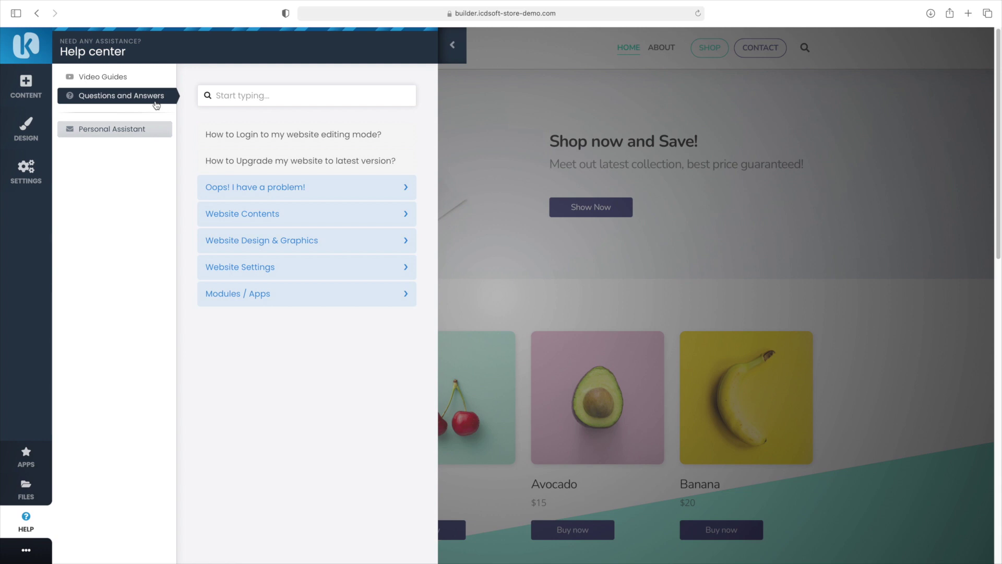
pyautogui.click(139, 135)
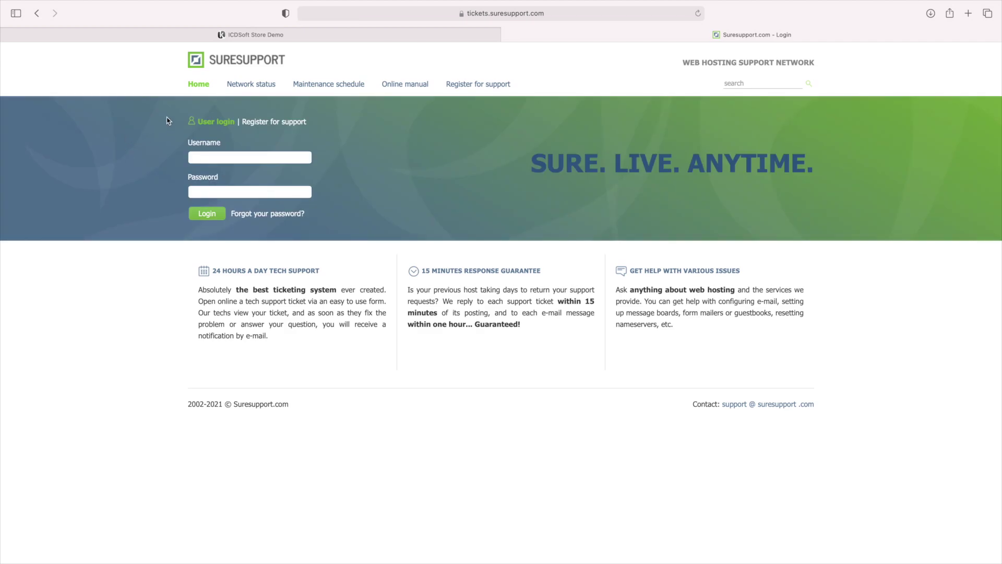
pyautogui.press('super+w')
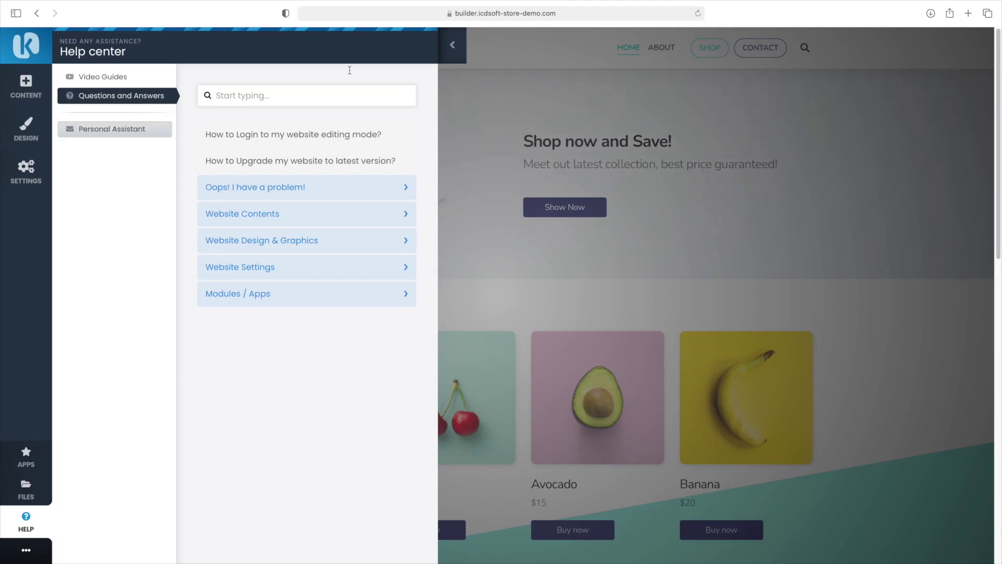
pyautogui.click(452, 46)
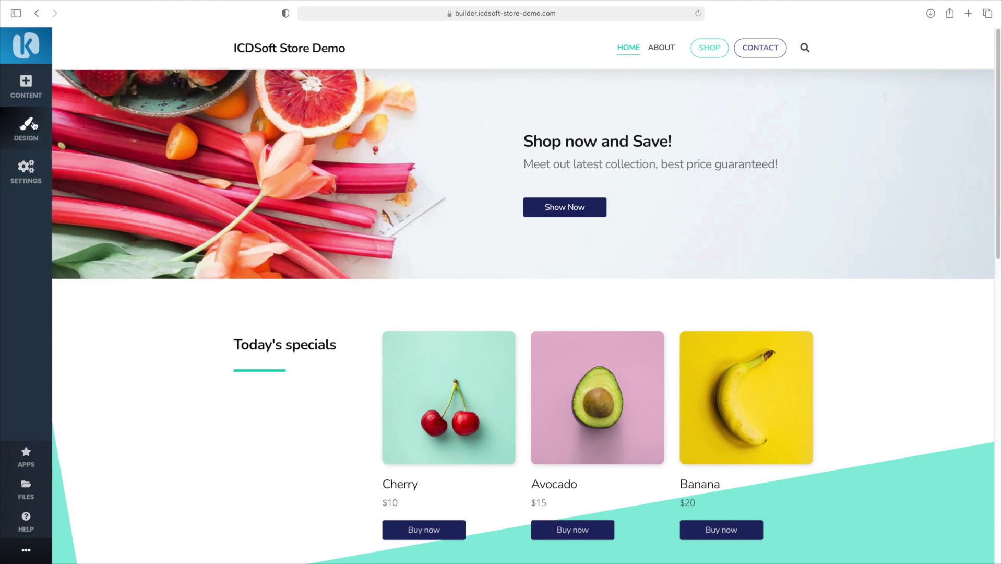
# Apply Menu Design #10 from the Menu Designer and save it
pyautogui.click(32, 125)
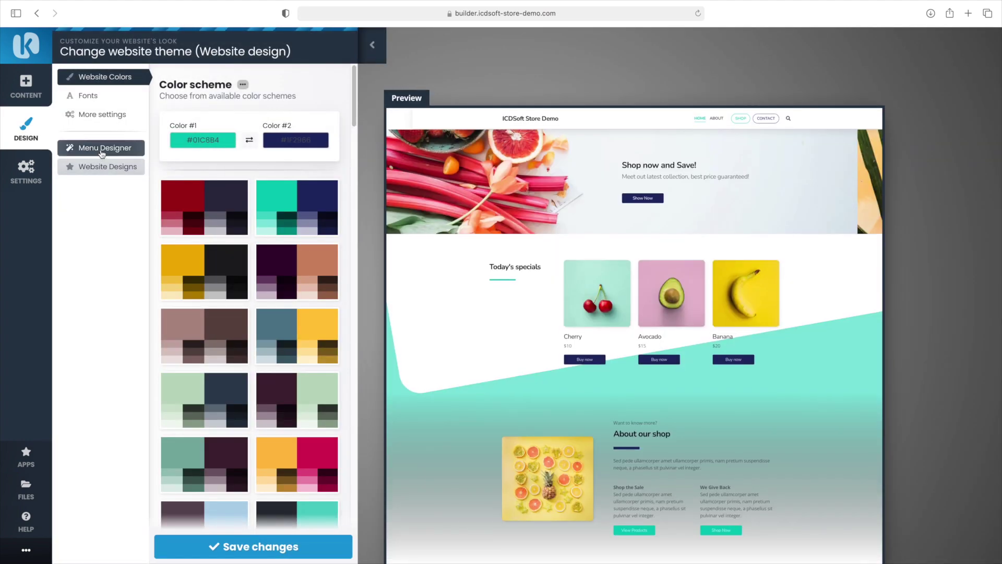
pyautogui.click(102, 149)
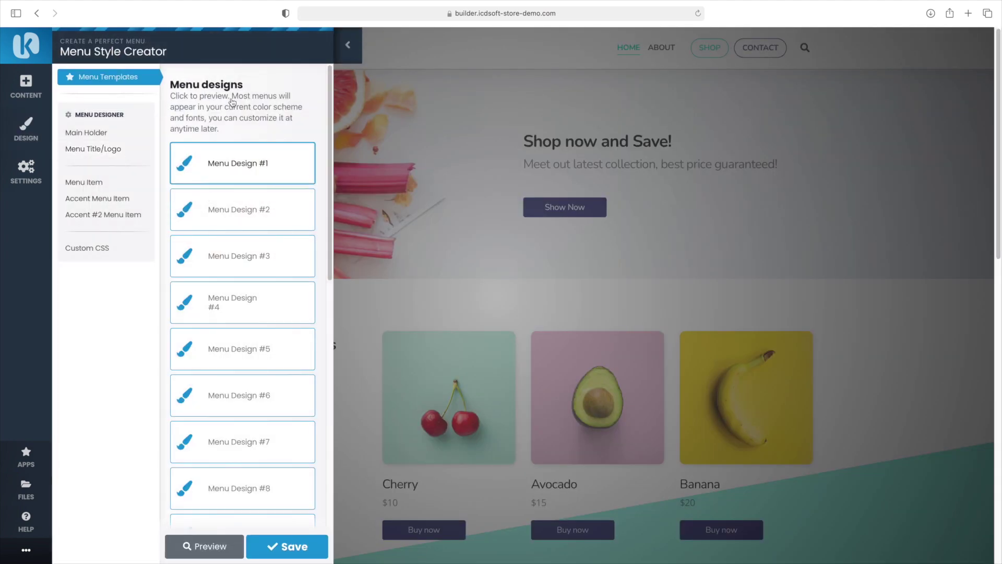
pyautogui.scroll(-3, 280, 241)
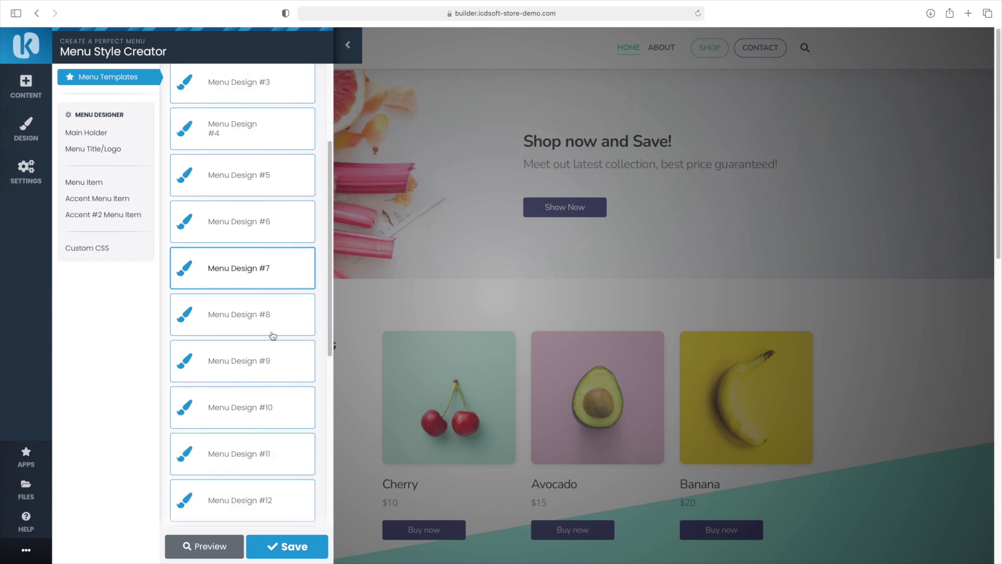
pyautogui.click(247, 415)
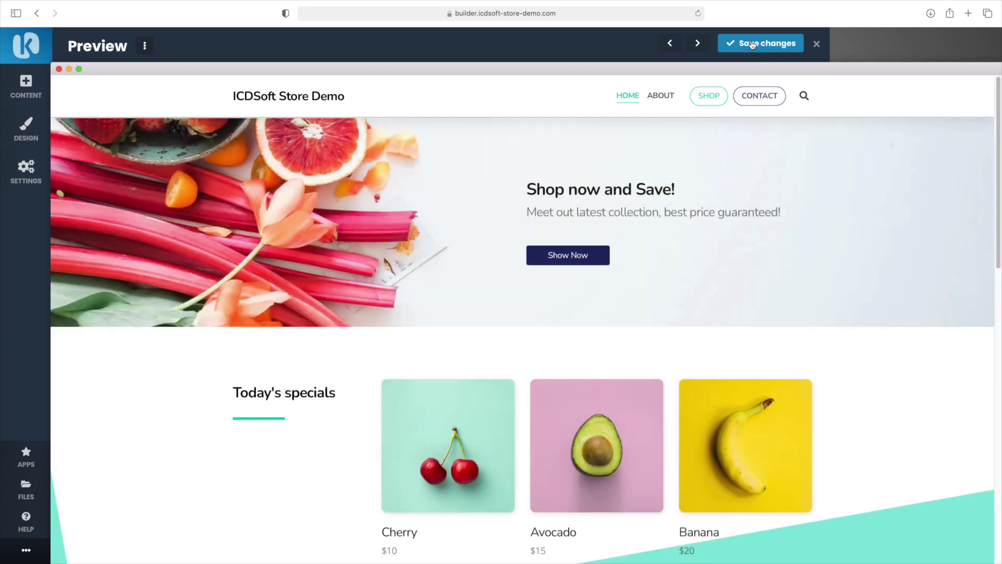
pyautogui.click(752, 45)
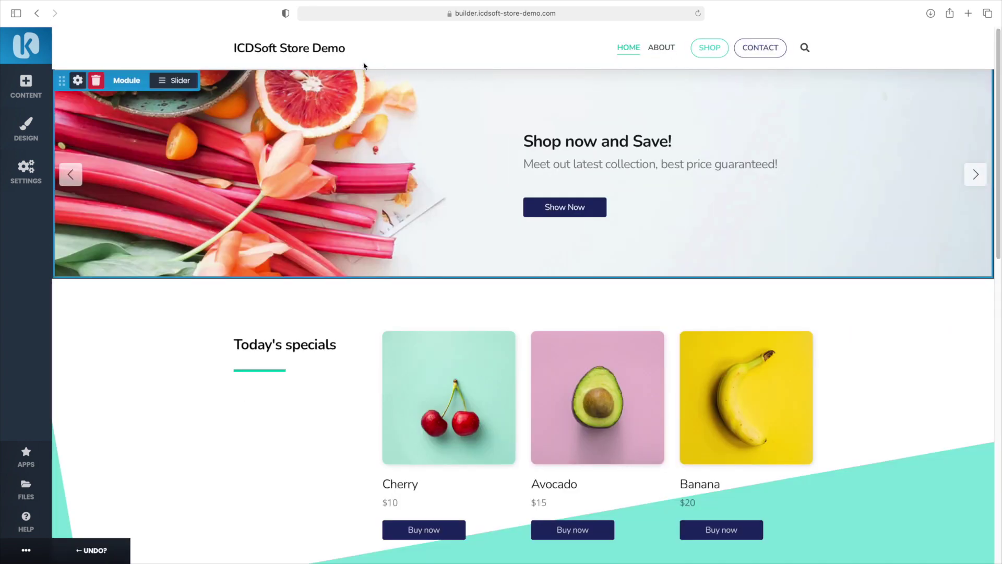
# Set the ICDSoft Store Demo title's text colour to custom teal #01c8b4 and preview it
pyautogui.click(322, 70)
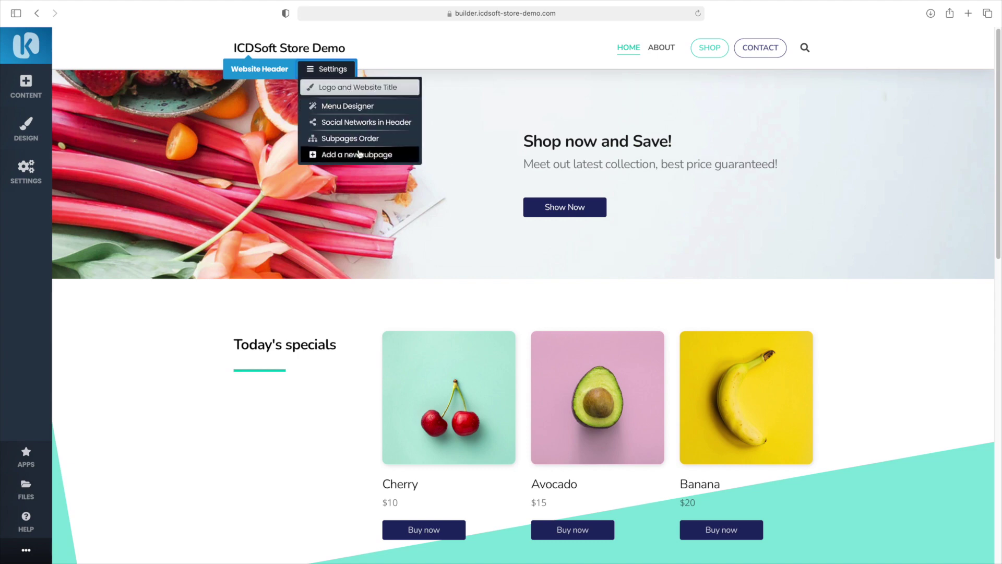
pyautogui.click(358, 87)
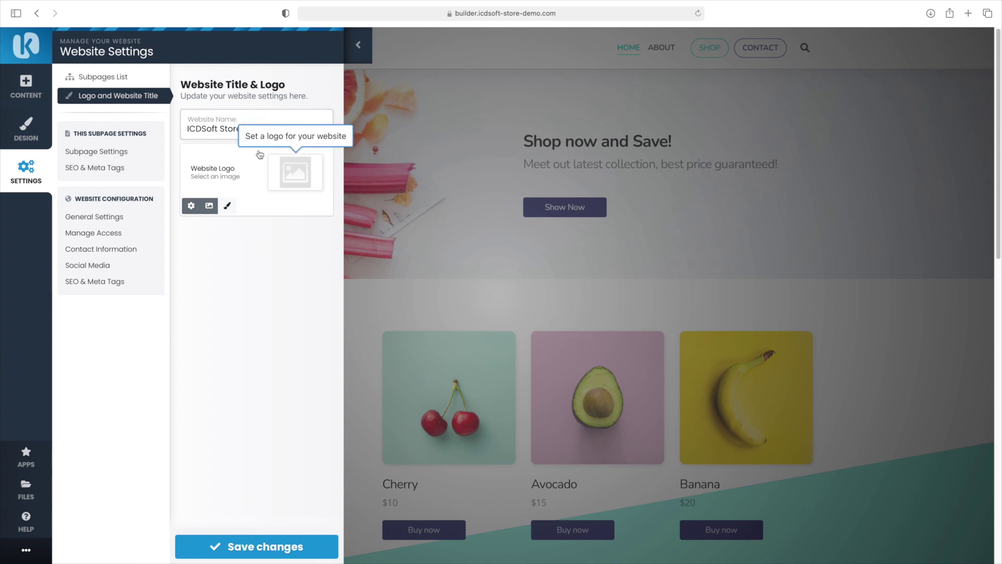
pyautogui.click(227, 204)
pyautogui.click(204, 120)
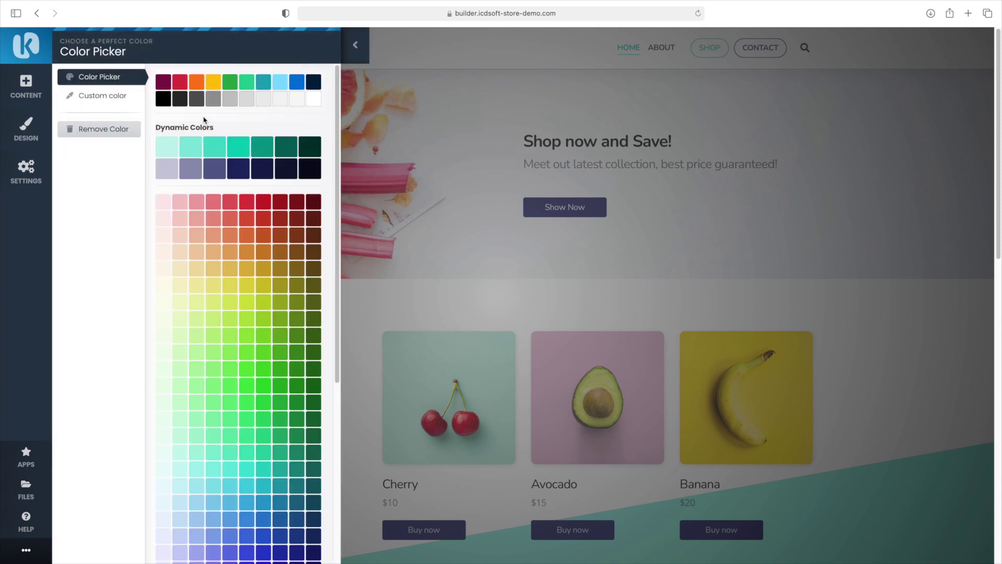
pyautogui.click(131, 96)
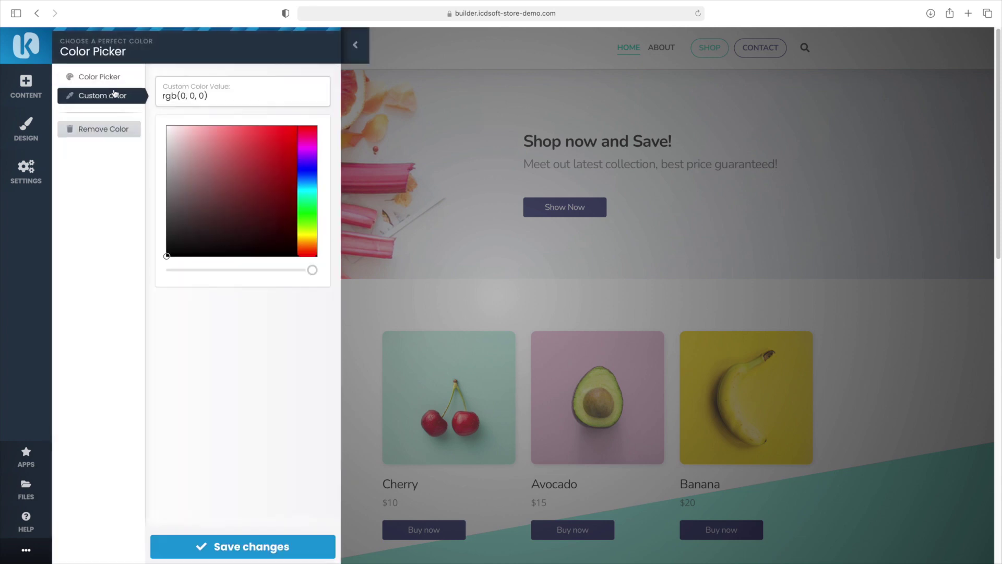
pyautogui.click(184, 95)
pyautogui.write('#01c3b4')
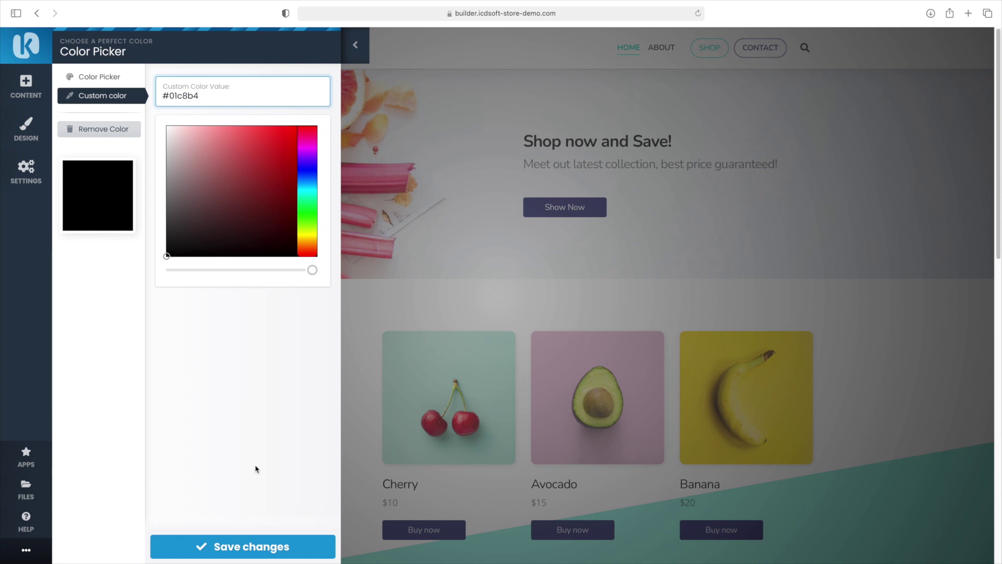
pyautogui.click(276, 546)
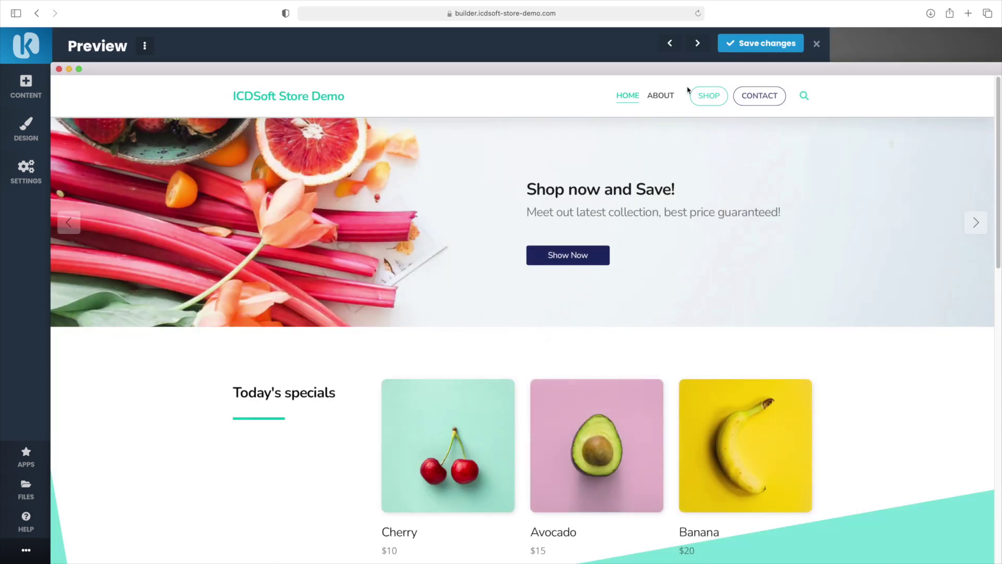
# Save the teal title colour, then expand Slide #1 in the slider editor and select its header and subtitle
pyautogui.click(726, 50)
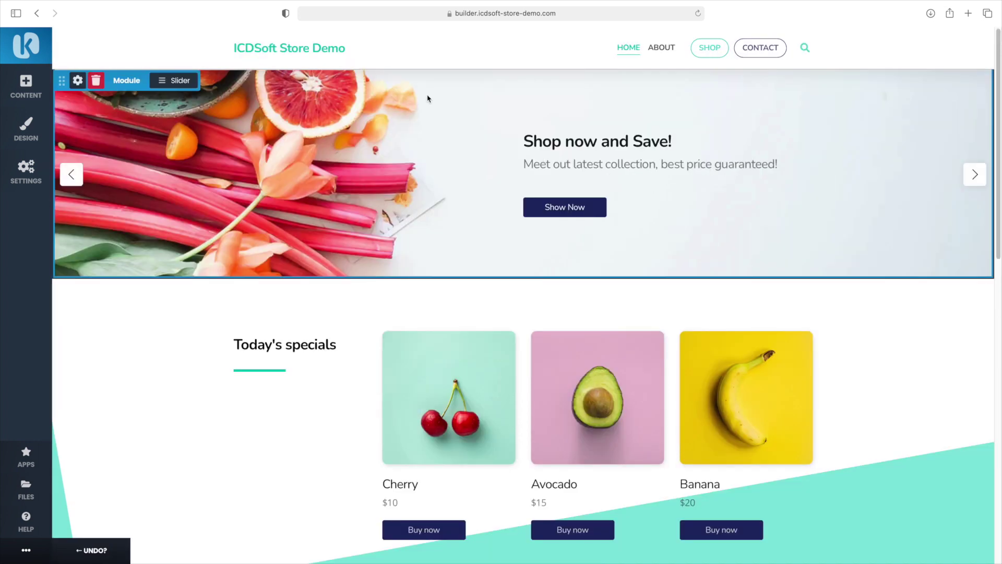
pyautogui.click(183, 84)
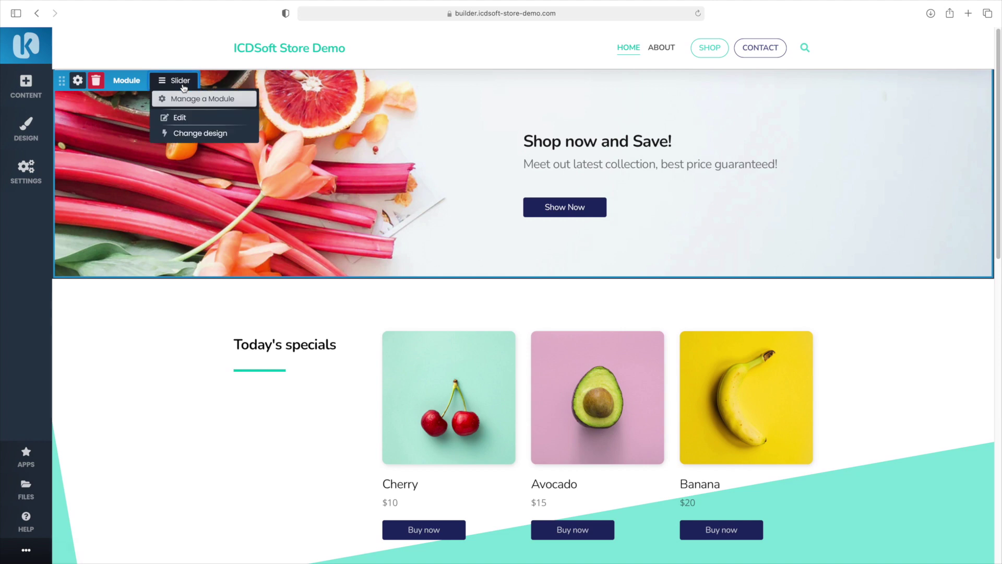
pyautogui.click(180, 118)
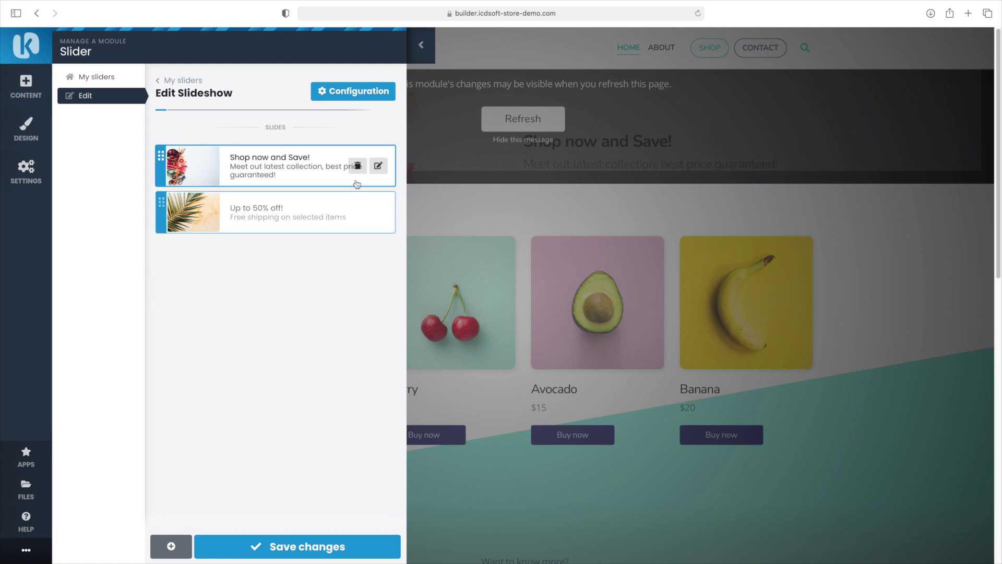
pyautogui.click(378, 166)
pyautogui.doubleClick(192, 183)
pyautogui.tripleClick(205, 224)
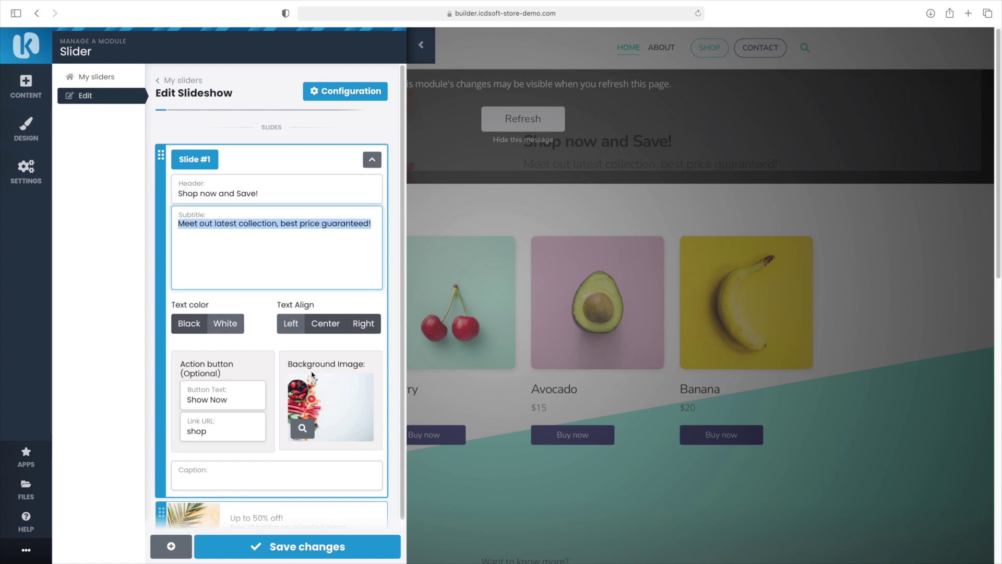
pyautogui.scroll(-3, 308, 431)
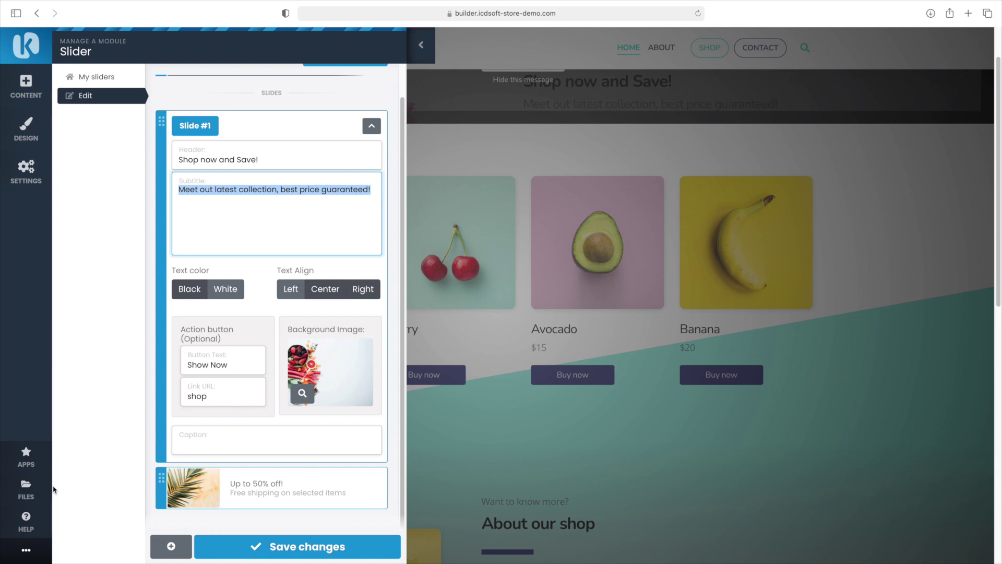
# Add a smartwatch free stock photo to My Files through a 'smart' search, then close the File Manager
pyautogui.click(26, 490)
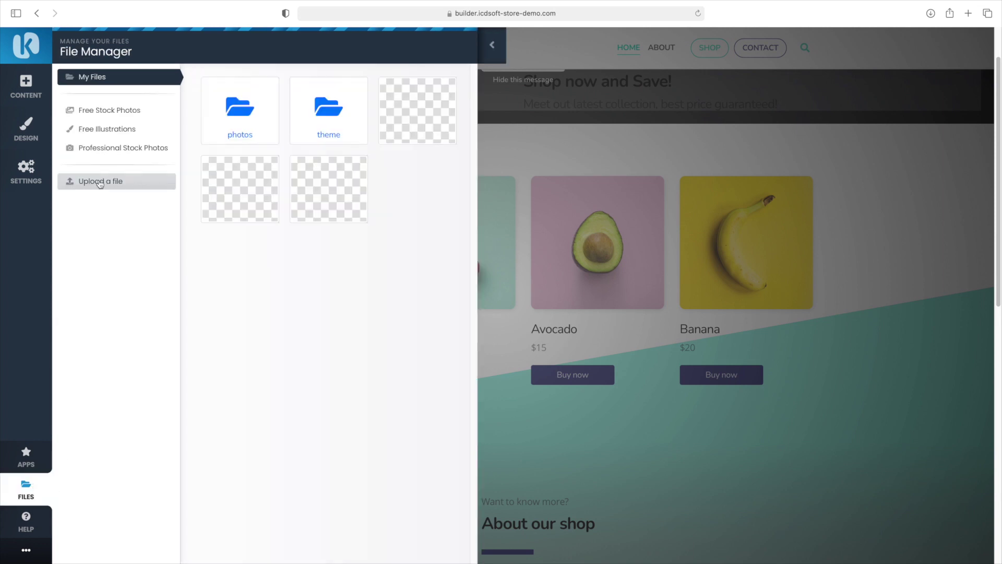
pyautogui.click(111, 115)
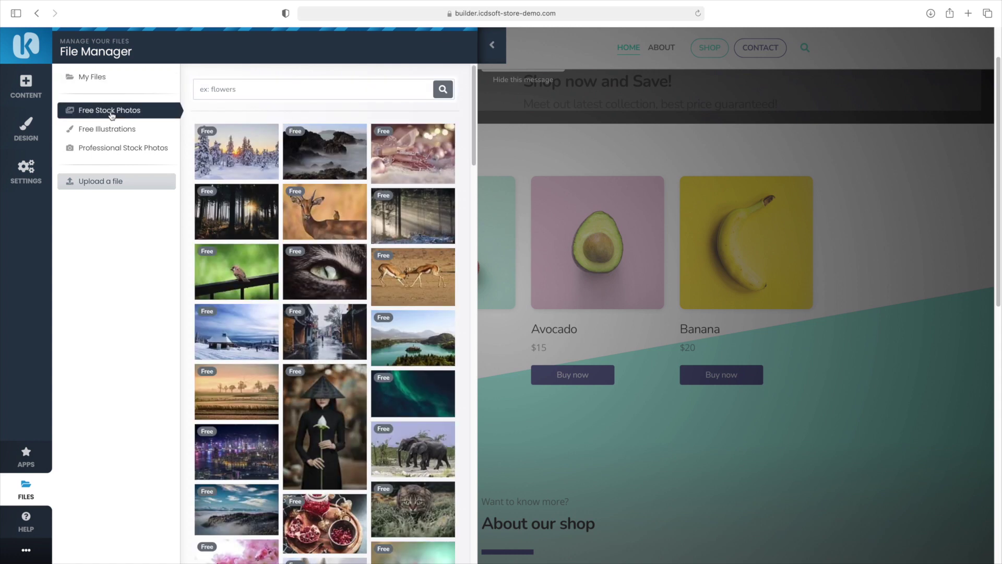
pyautogui.click(213, 90)
pyautogui.write('smartwatch')
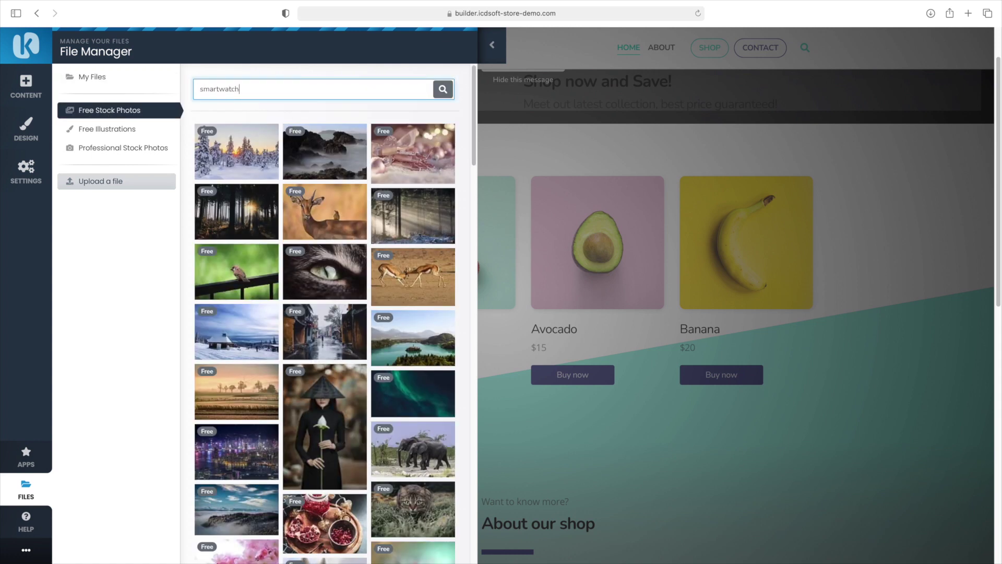
pyautogui.press('Return')
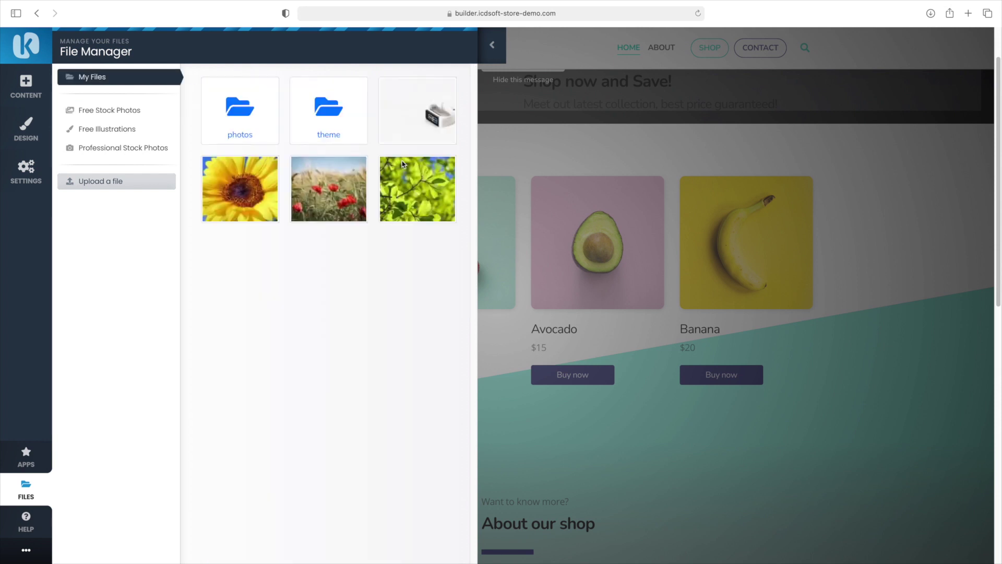
pyautogui.moveTo(420, 133)
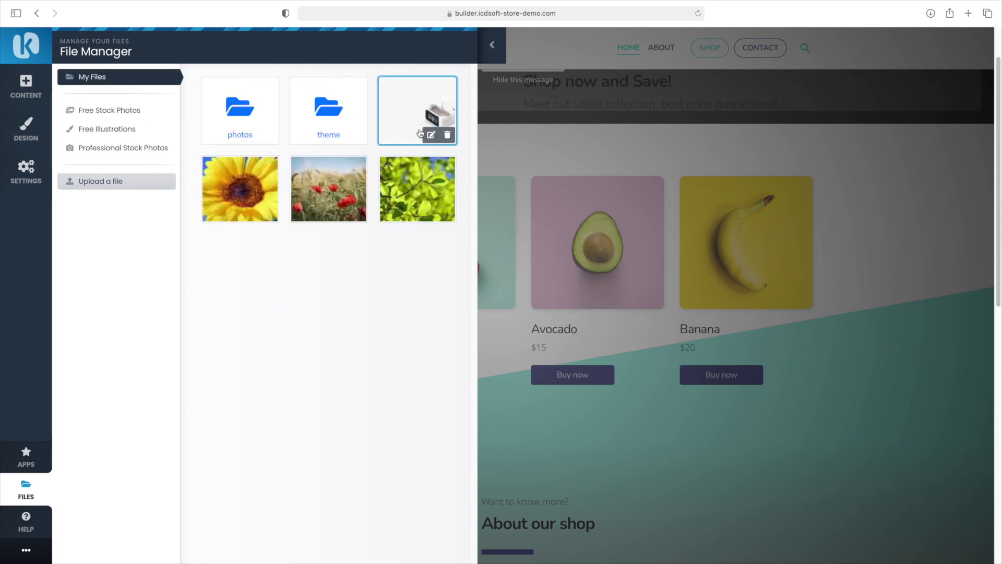
pyautogui.click(490, 52)
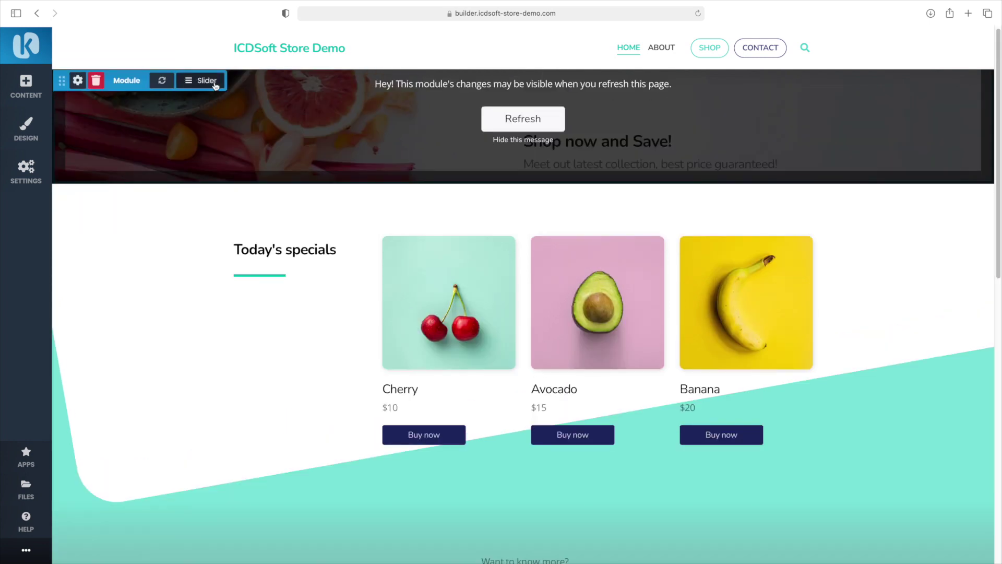
# Set the watch photo as Slide #1's background image
pyautogui.click(215, 83)
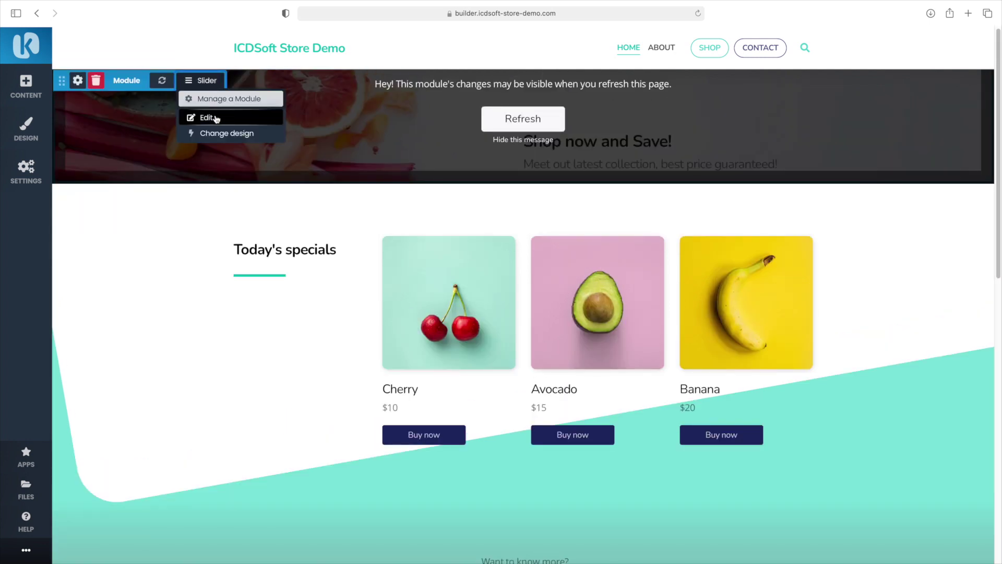
pyautogui.click(214, 115)
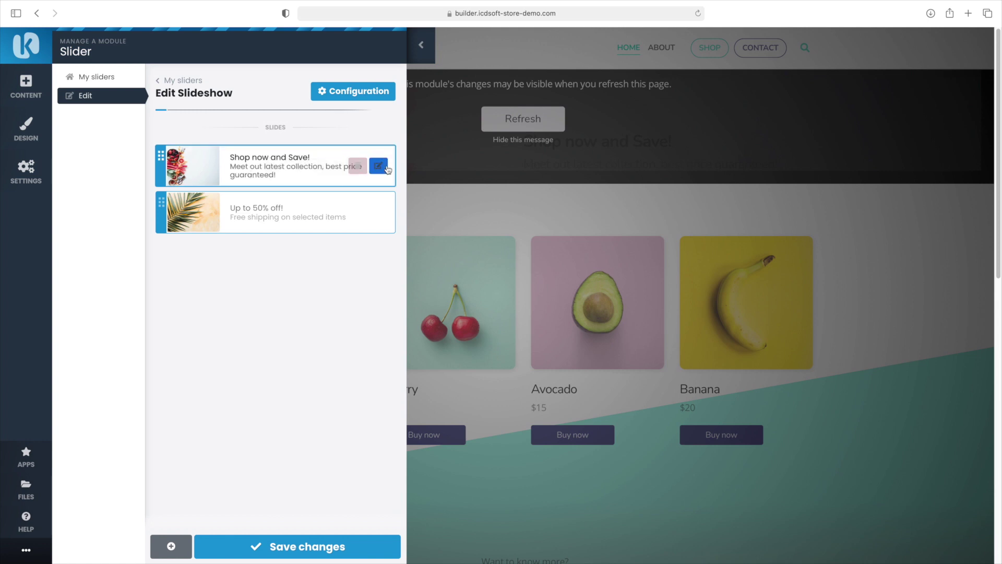
pyautogui.click(381, 166)
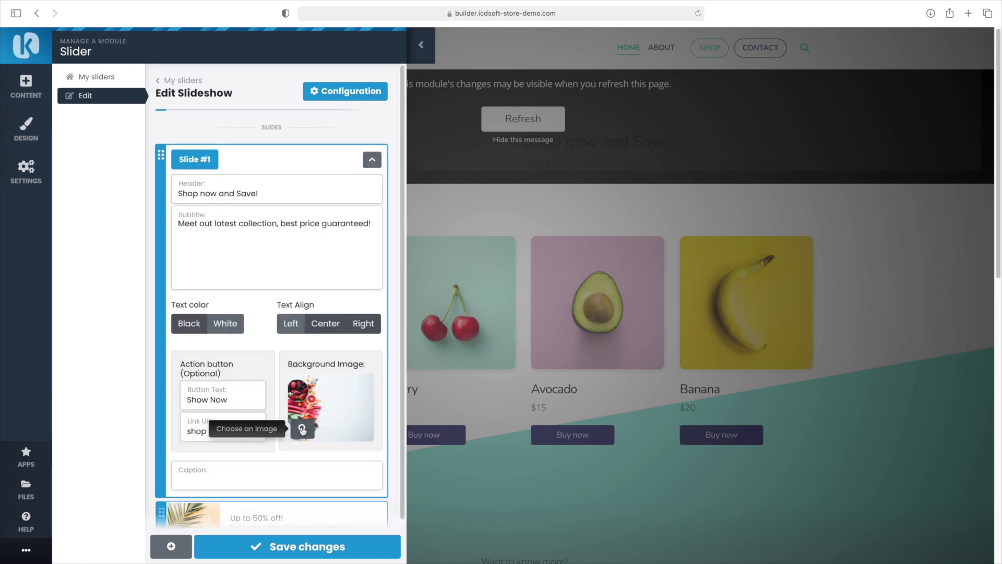
pyautogui.click(302, 428)
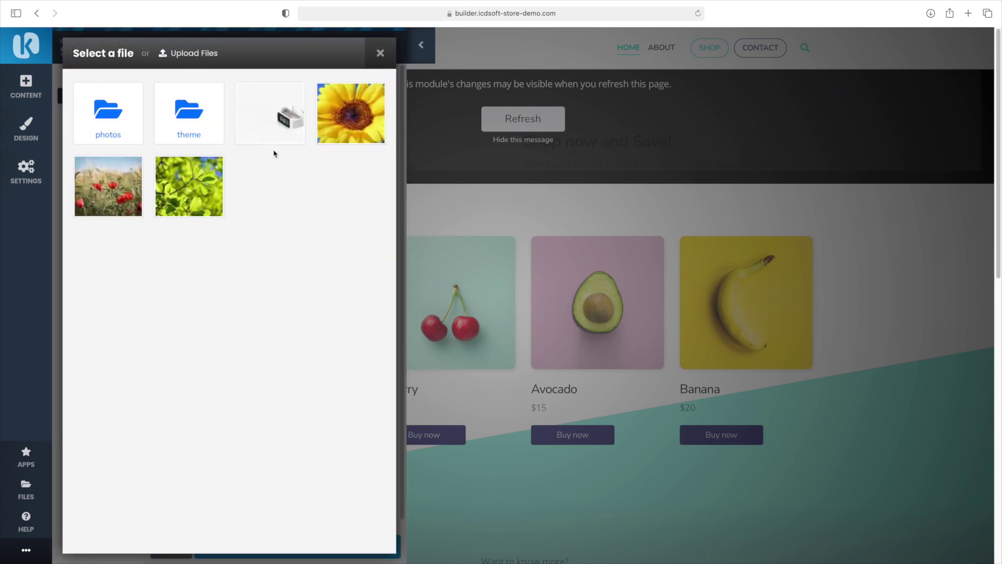
pyautogui.click(276, 139)
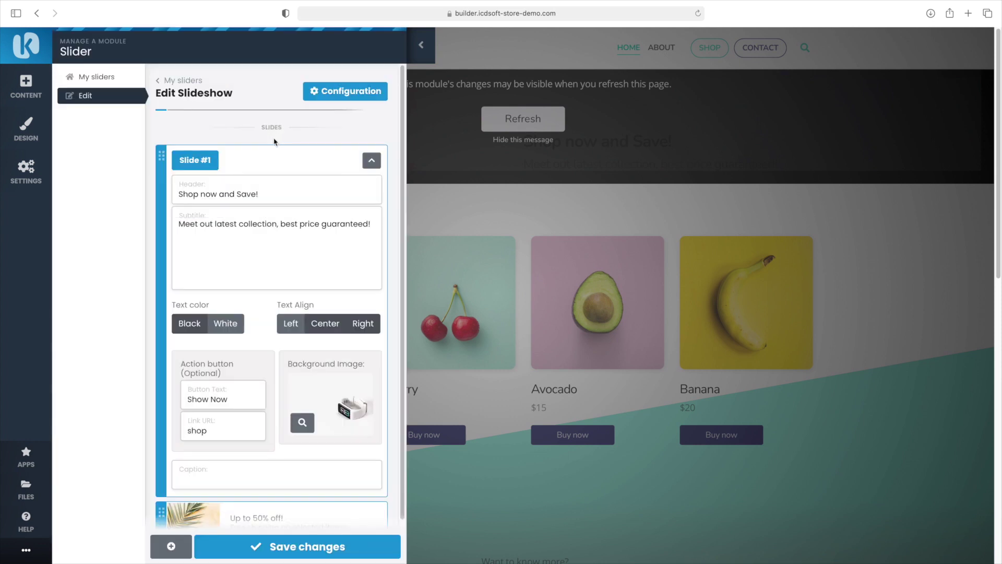
# Give Slide #1 header 'Smartwatch Deals!', subtitle 'Best smartwatch deals, sales and prices in 2021!', black left-aligned text, and save
pyautogui.tripleClick(240, 195)
pyautogui.write('Smartwach')
pyautogui.press('BackSpace')
pyautogui.press('BackSpace')
pyautogui.write('tch Deals!')
pyautogui.press('Tab')
pyautogui.write('Best smartwatch deals, sales and prices in 2021!')
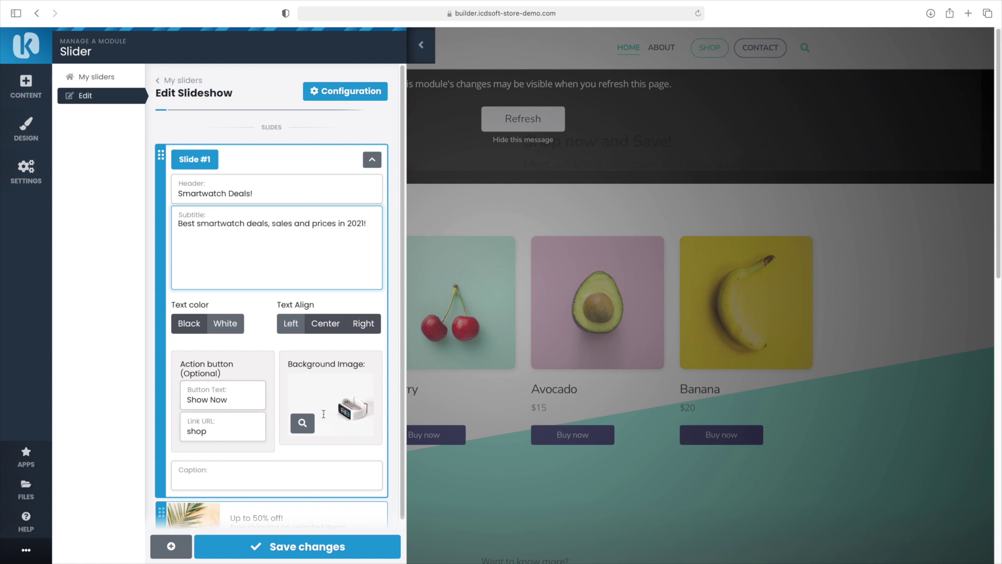
pyautogui.click(188, 326)
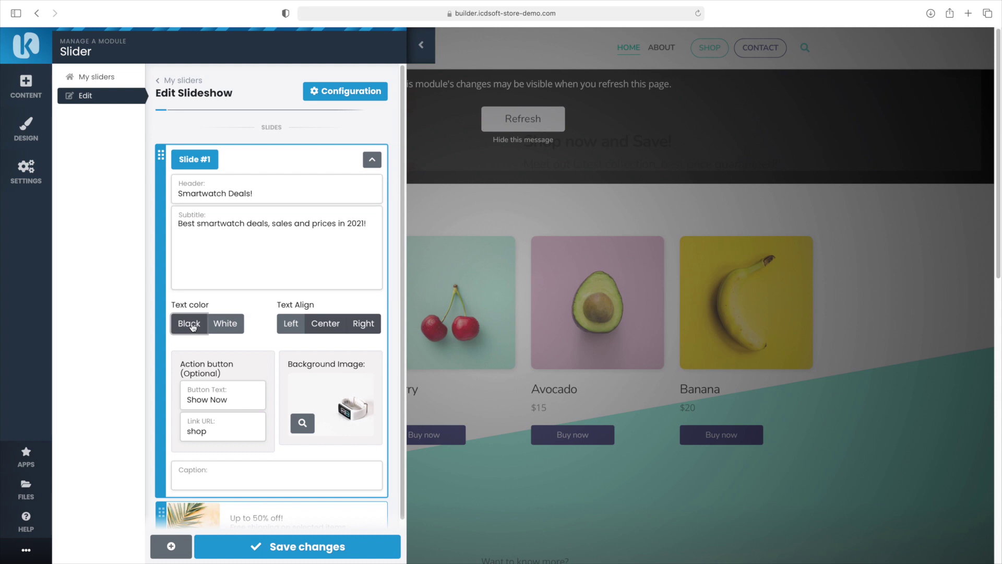
pyautogui.click(290, 327)
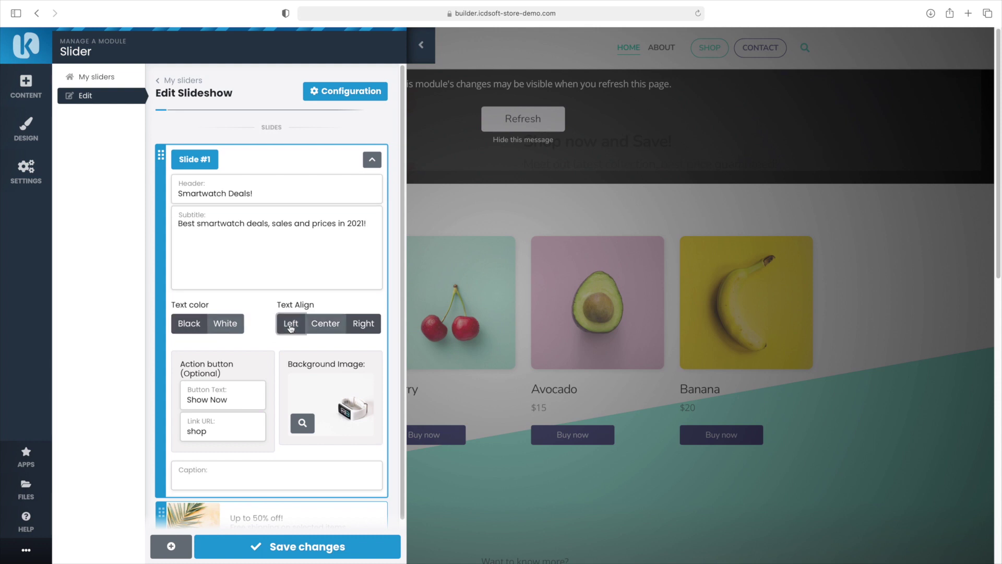
pyautogui.click(305, 551)
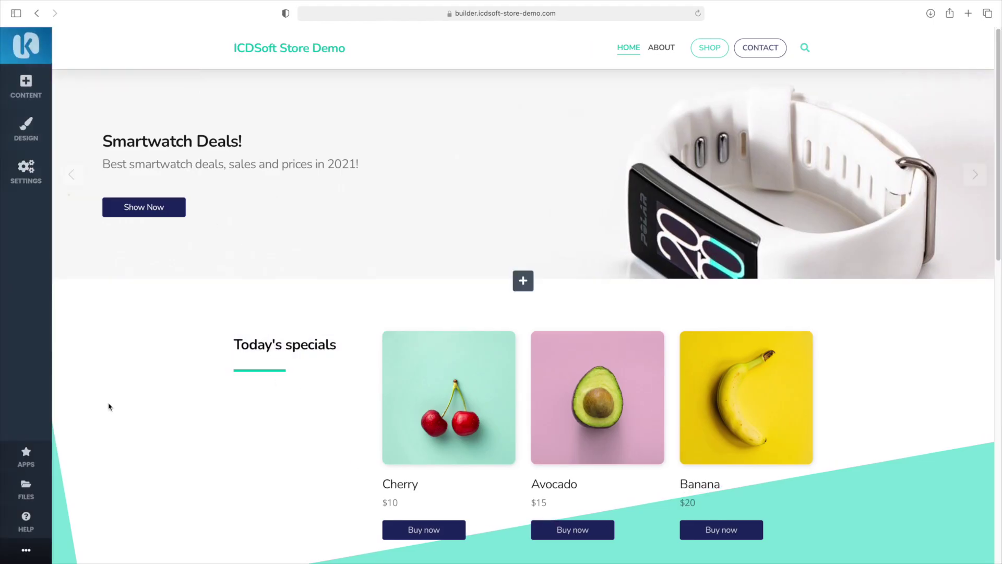
# Add the finger-on-smartphone stock photo to My Files from a 'smartphone' search
pyautogui.click(25, 491)
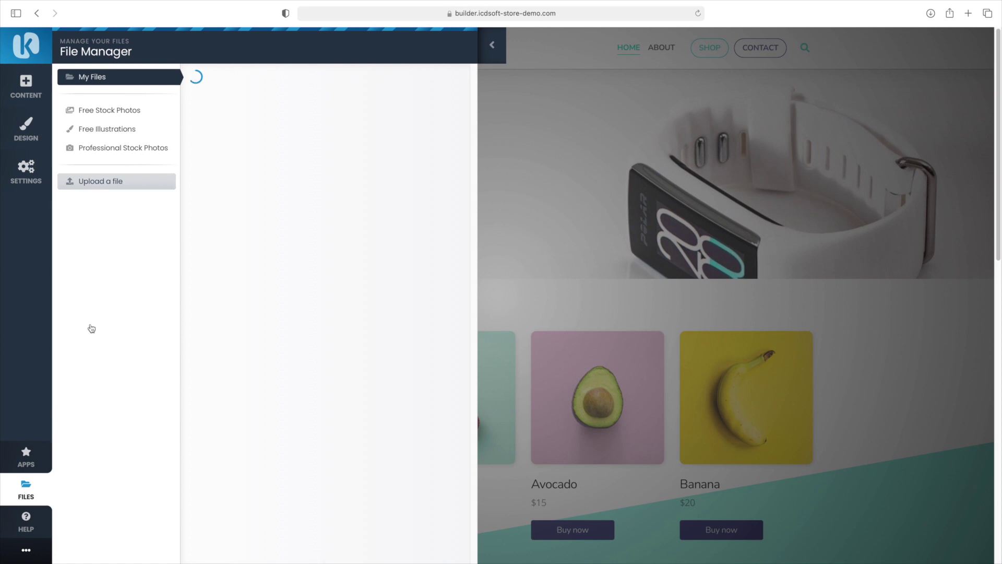
pyautogui.click(128, 115)
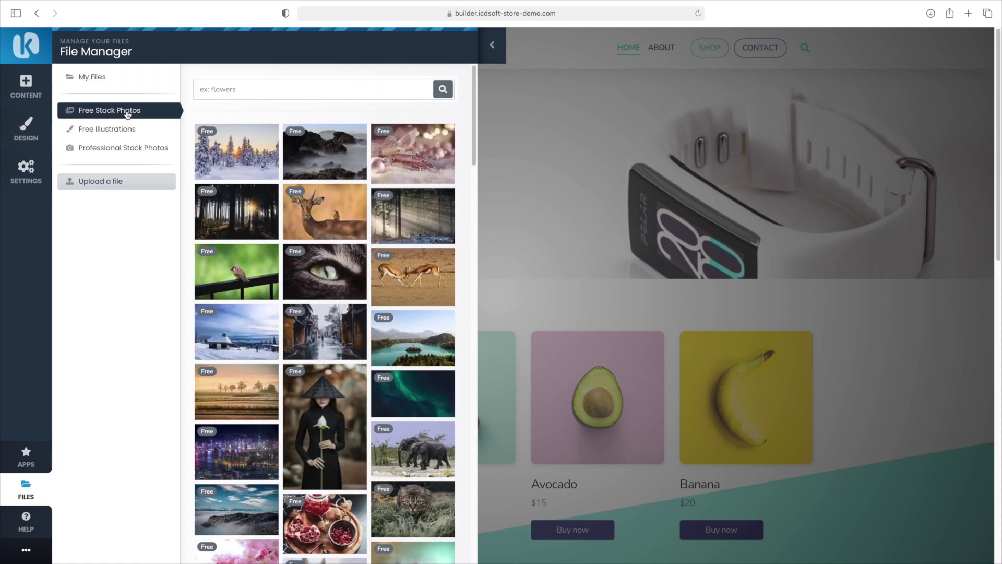
pyautogui.click(208, 94)
pyautogui.write('smartphone')
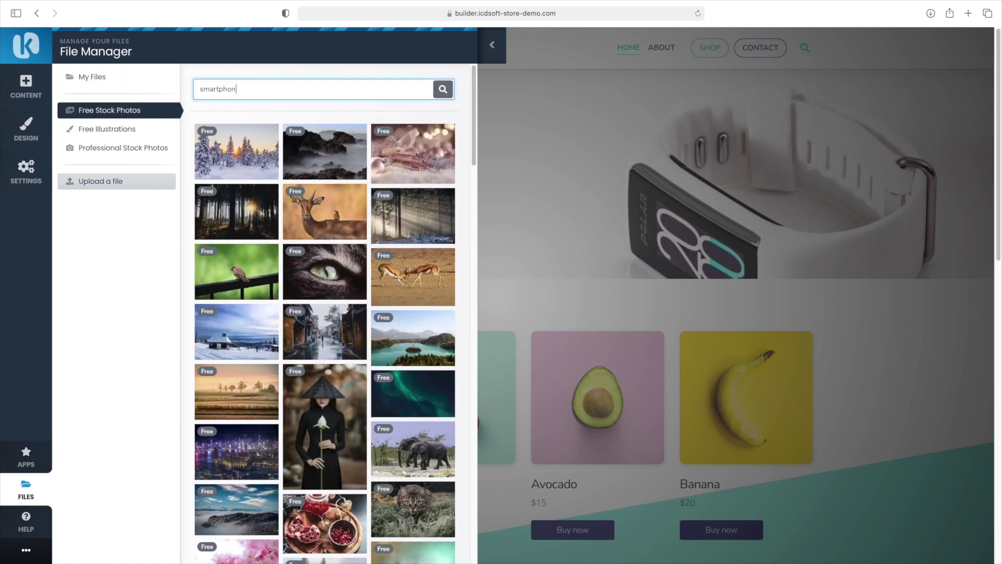
pyautogui.press('Return')
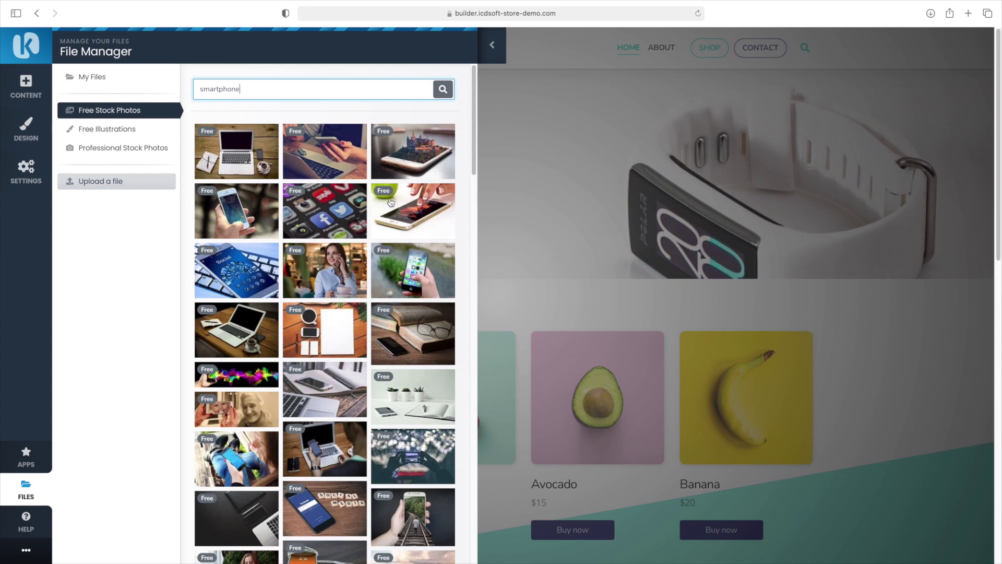
pyautogui.click(410, 209)
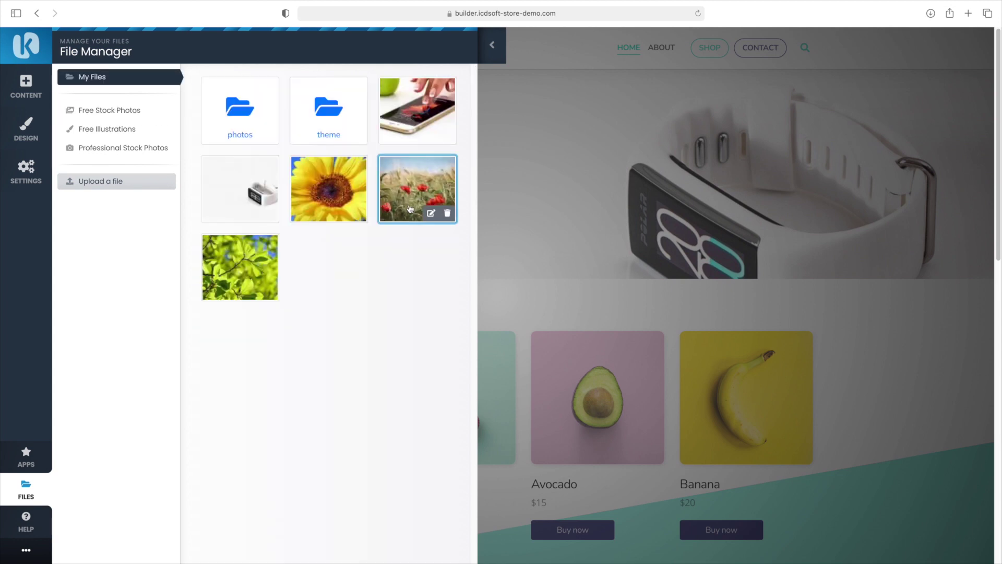
pyautogui.click(492, 44)
pyautogui.click(175, 81)
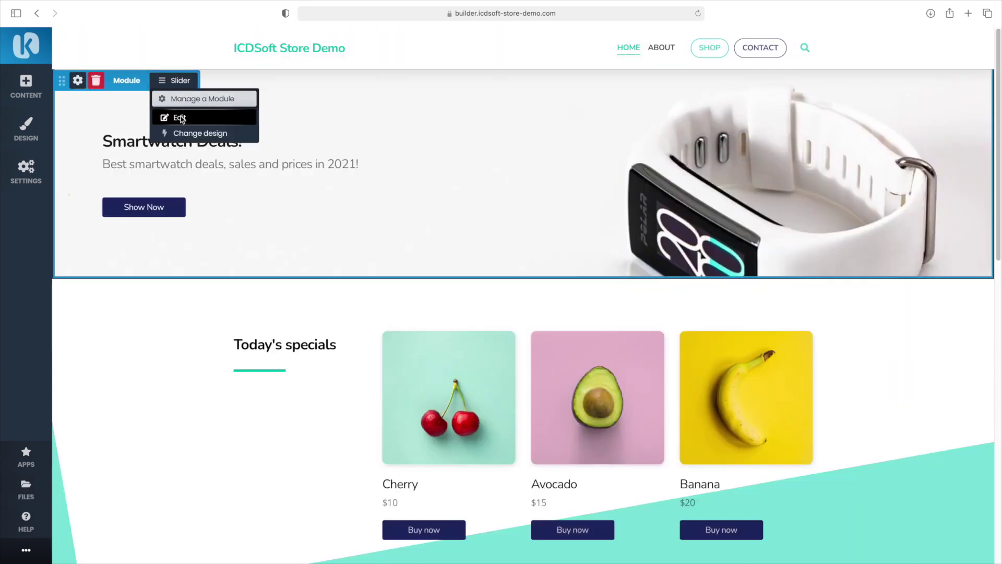
# Change Slide #2's header to 'All the new smartphones' and subtitle to 'The future of smartphones'
pyautogui.click(181, 118)
pyautogui.click(276, 212)
pyautogui.press('super+a')
pyautogui.press('BackSpace')
pyautogui.write('All the new smartphones')
pyautogui.press('Tab')
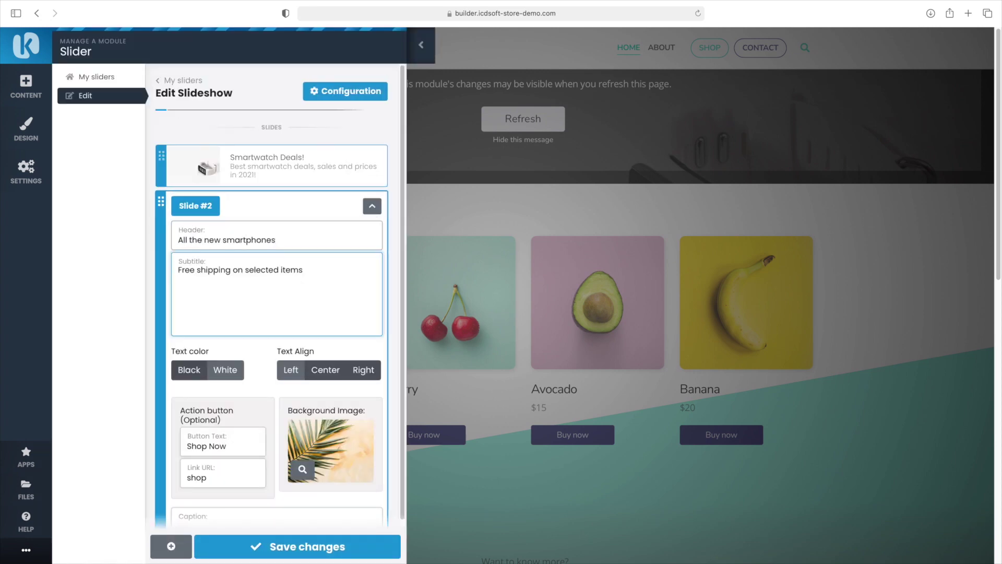
pyautogui.press('super+a')
pyautogui.press('BackSpace')
pyautogui.write('The future of smartphones')
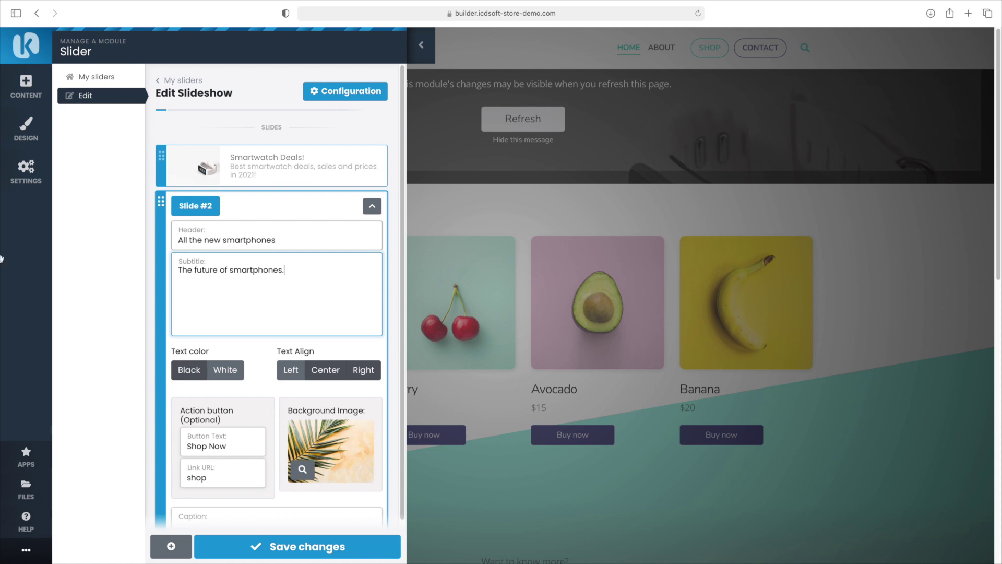
# Make Slide #2's text black and left-aligned over the smartphone photo, and save it
pyautogui.click(201, 373)
pyautogui.click(287, 372)
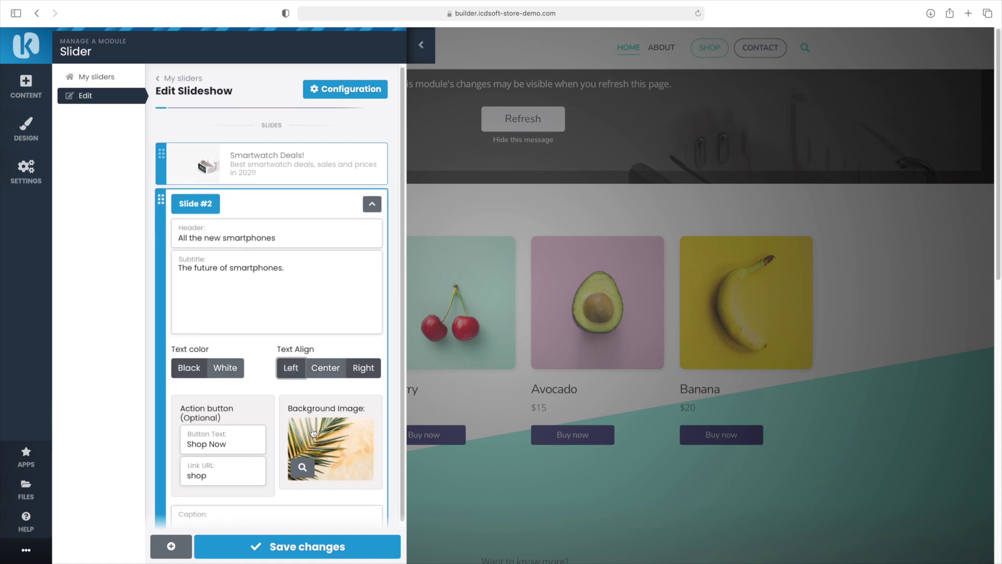
pyautogui.click(302, 467)
pyautogui.click(284, 119)
pyautogui.click(331, 547)
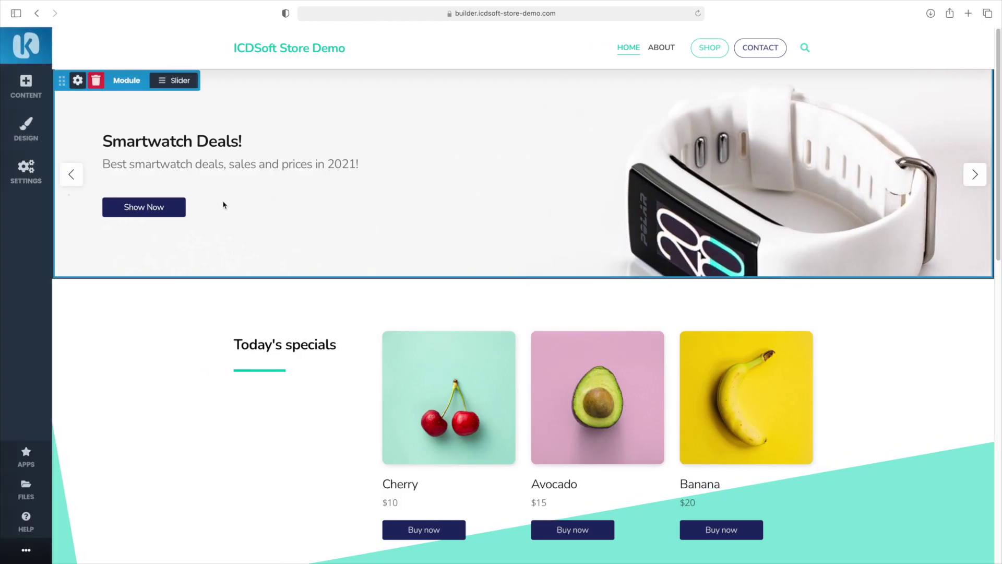
pyautogui.click(178, 81)
pyautogui.click(186, 114)
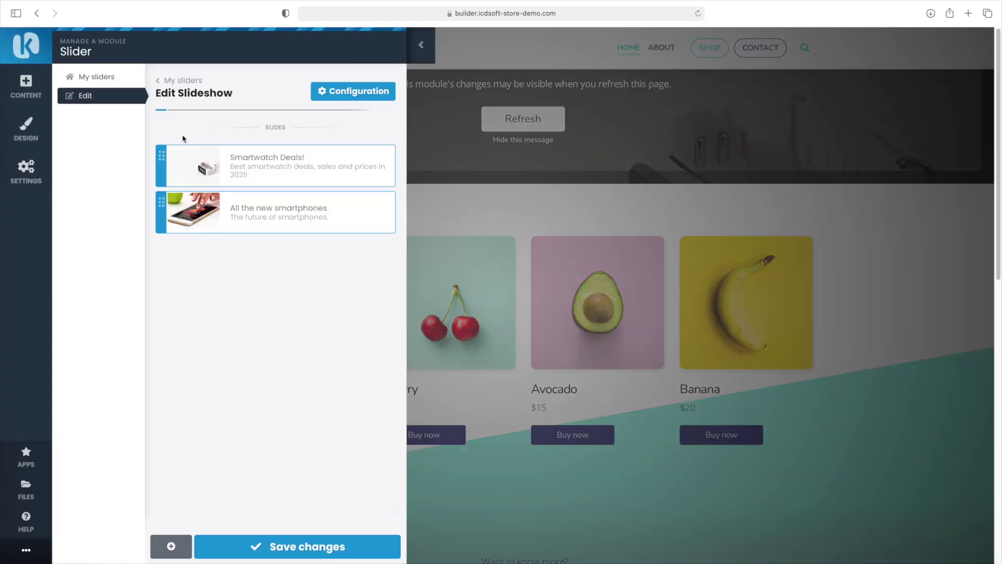
# Add a headphones free stock photo to My Files from a 'headphones' search
pyautogui.click(171, 546)
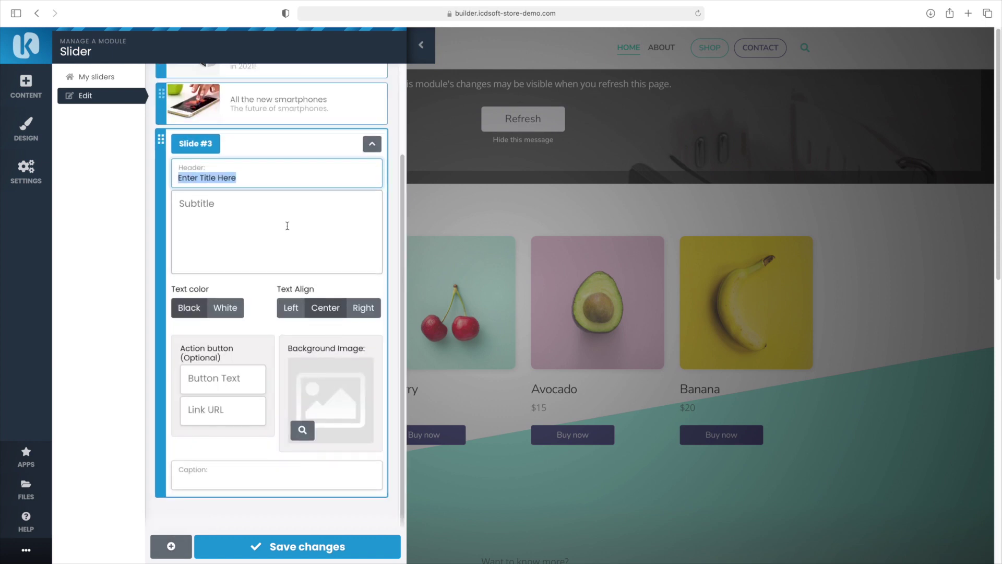
pyautogui.click(26, 488)
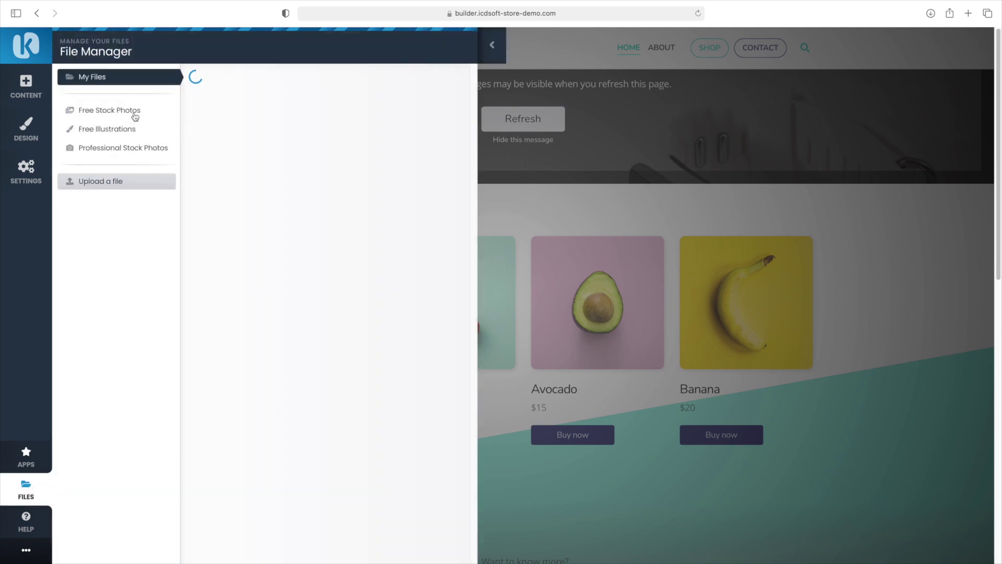
pyautogui.click(134, 110)
pyautogui.click(240, 92)
pyautogui.write('headphones')
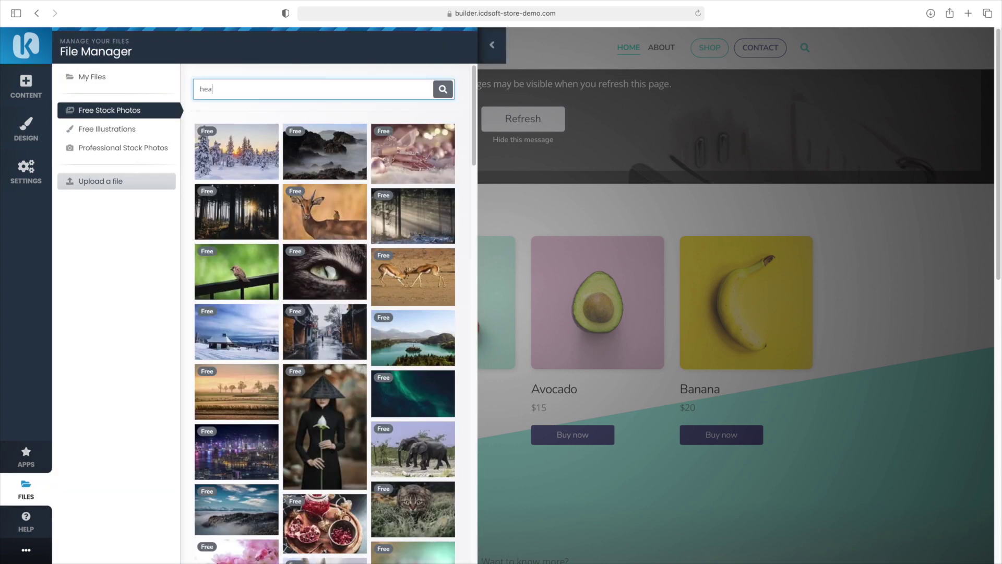
pyautogui.press('Return')
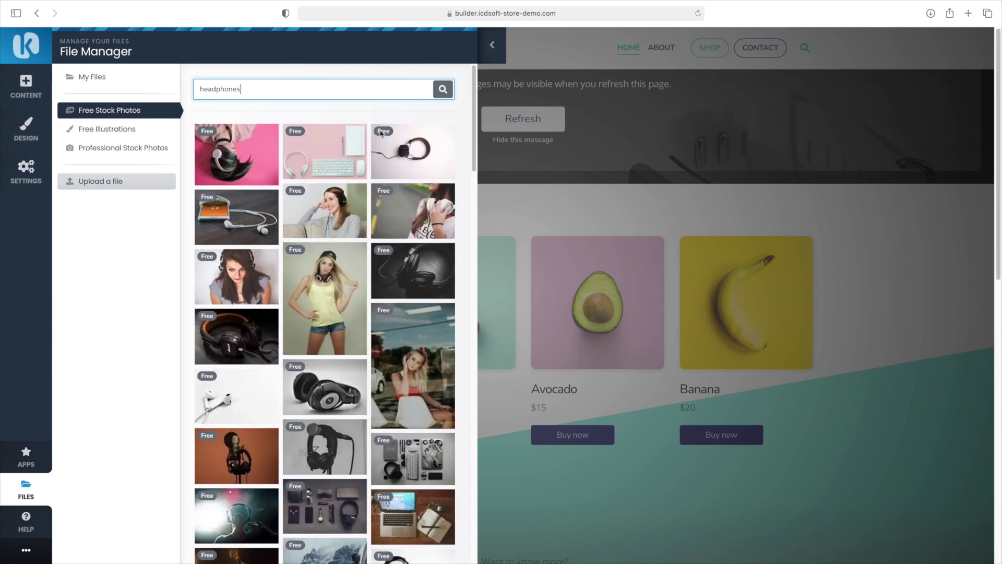
pyautogui.scroll(-10, 324, 314)
pyautogui.click(92, 76)
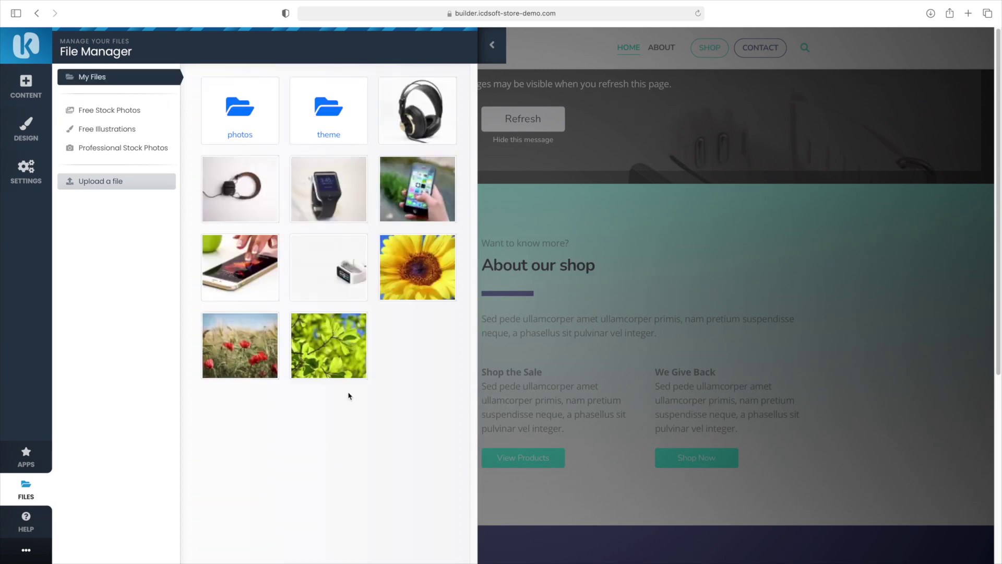
pyautogui.click(492, 50)
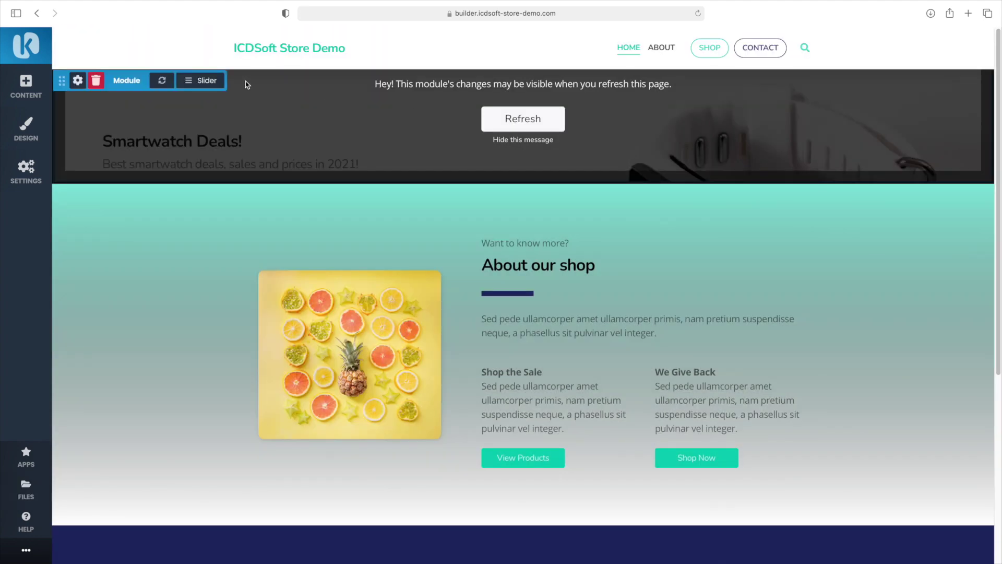
# Add a third slide 'Premium Headphones' with pasted subtitle, black left-aligned text, headphones background, and save
pyautogui.click(212, 81)
pyautogui.click(220, 106)
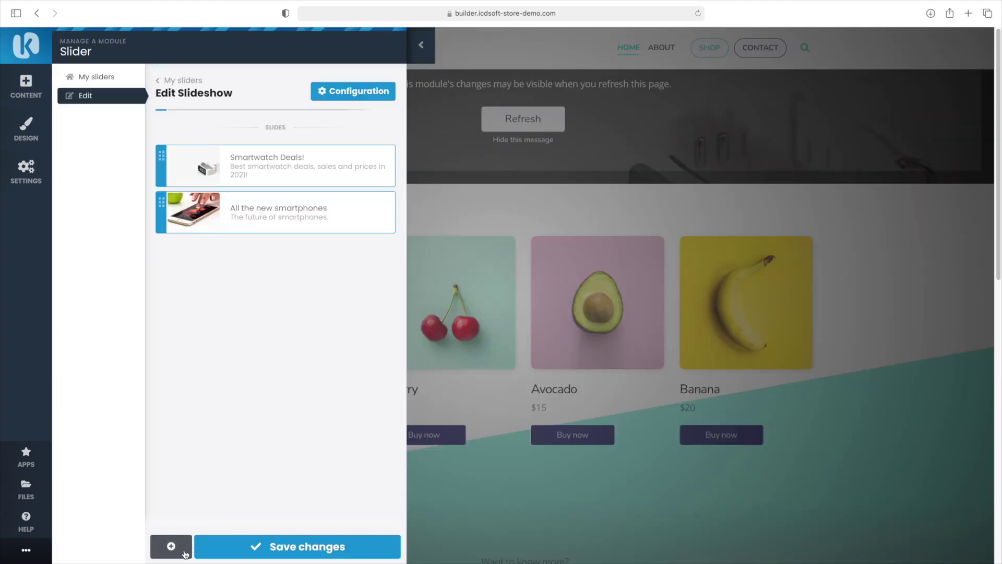
pyautogui.click(171, 545)
pyautogui.write('P')
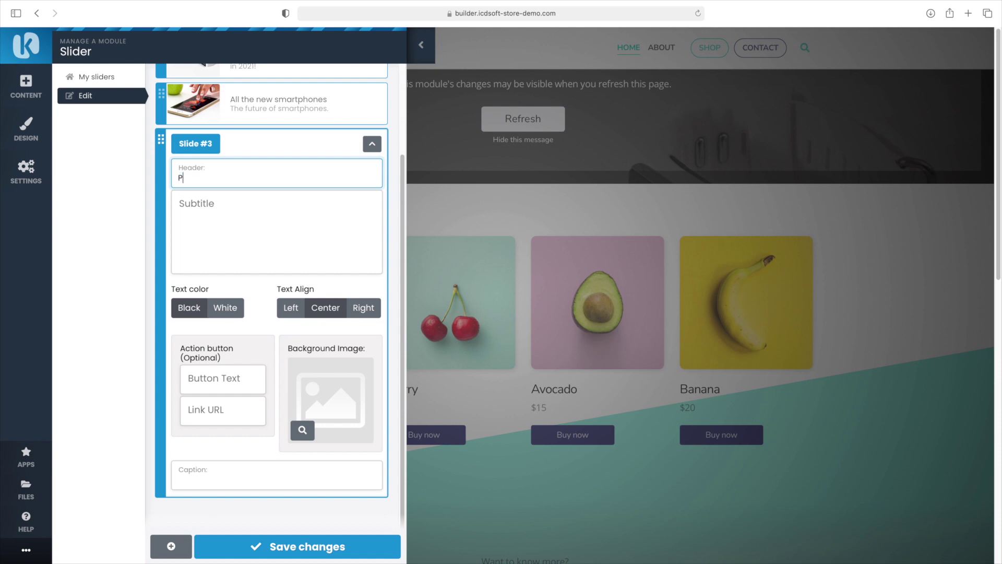
pyautogui.write('remium Headphones')
pyautogui.press('Tab')
pyautogui.write('Hear the music like you’ve never heard it before.')
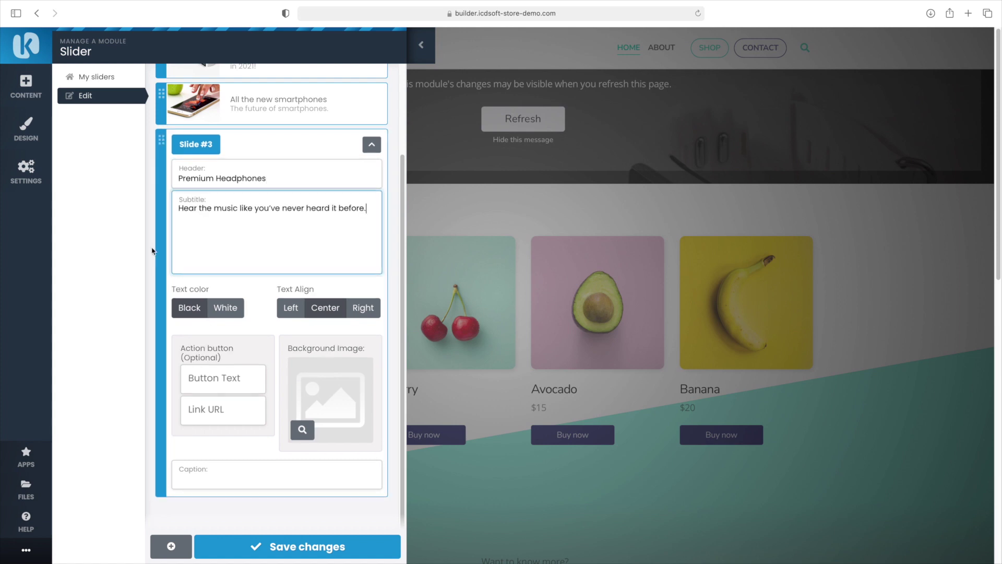
pyautogui.click(205, 314)
pyautogui.click(291, 307)
pyautogui.click(303, 431)
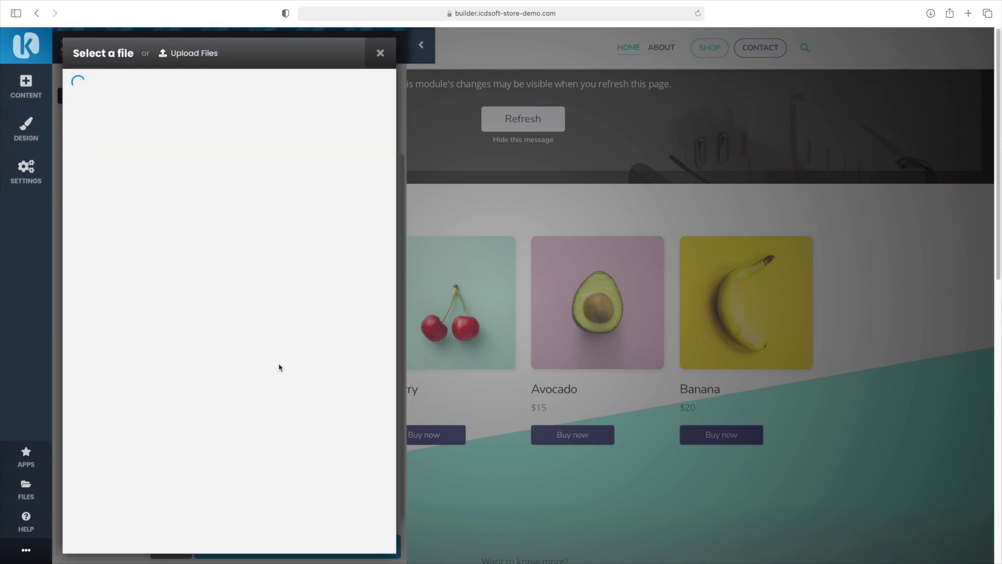
pyautogui.click(269, 170)
pyautogui.click(318, 541)
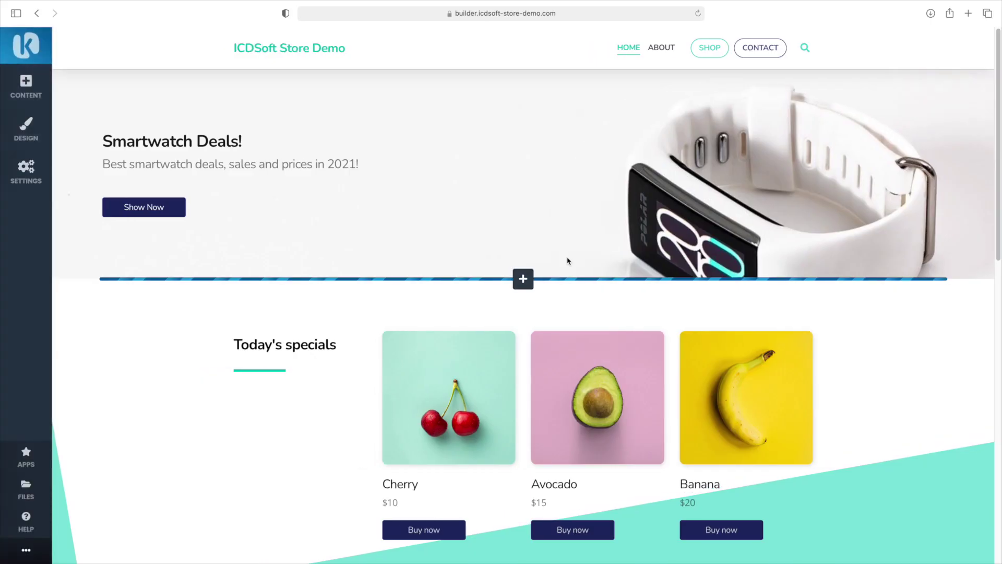
# Advance the hero slider through the smartphones and Premium Headphones slides, then bring up the APPS module list
pyautogui.click(973, 174)
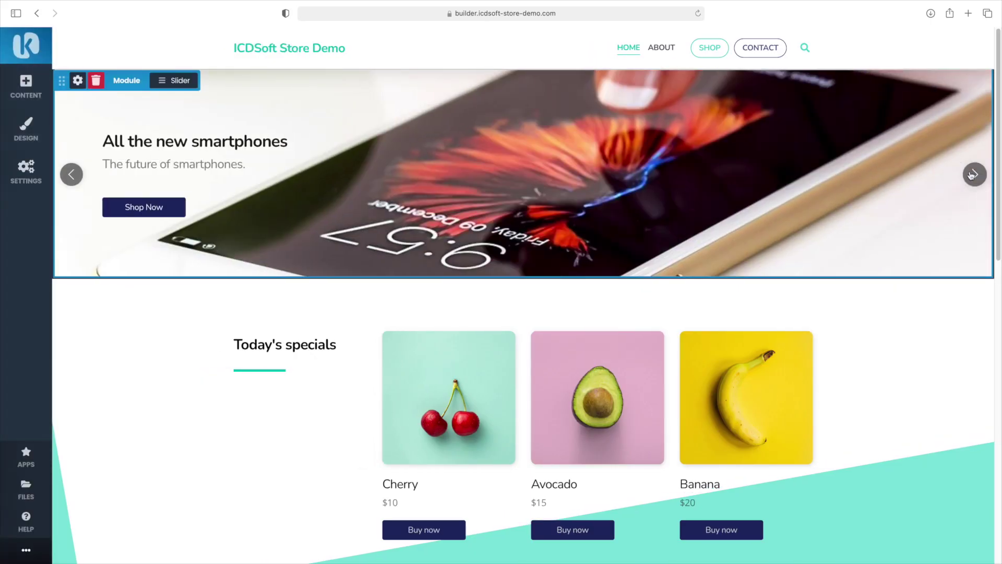
pyautogui.click(973, 174)
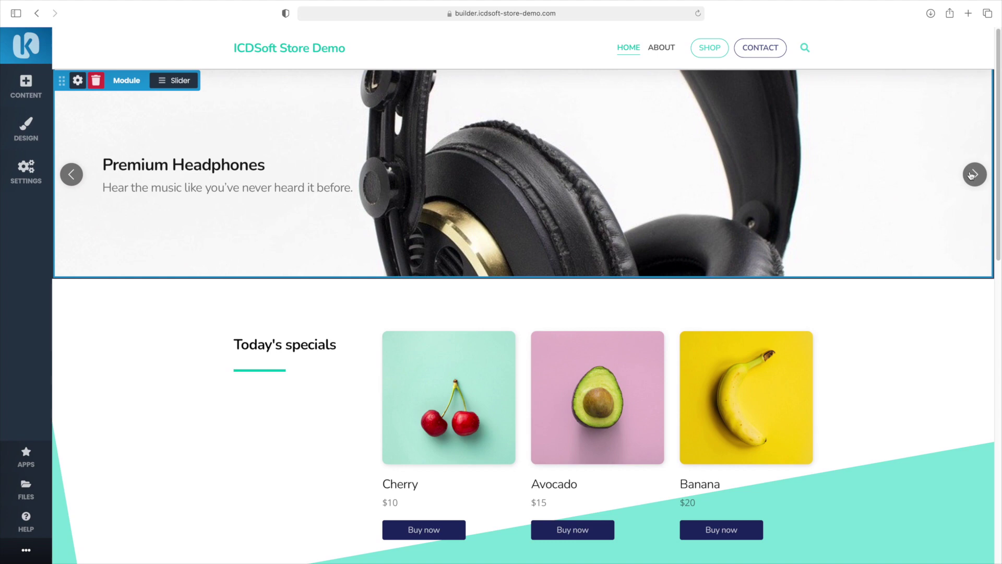
pyautogui.click(972, 175)
pyautogui.click(972, 175)
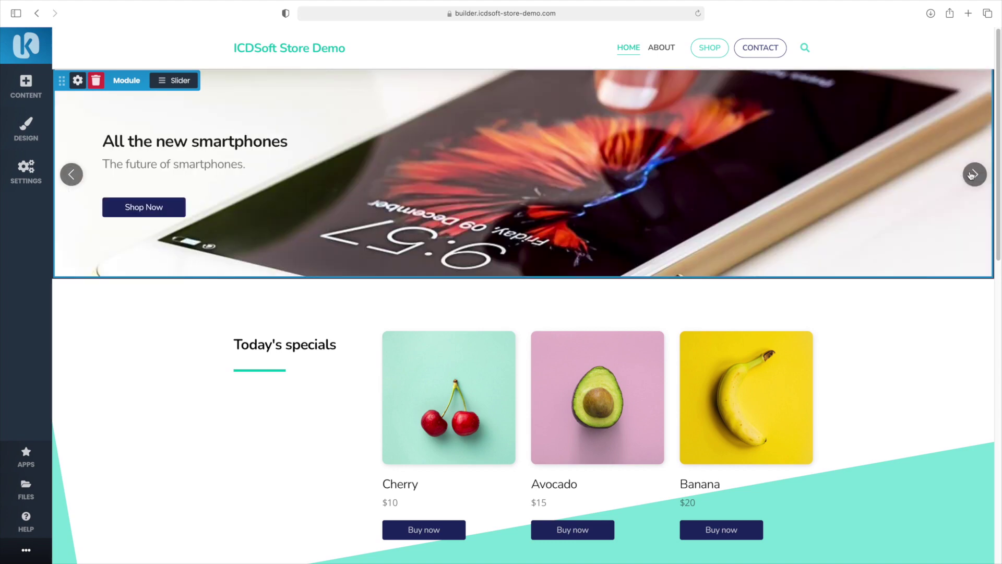
pyautogui.click(972, 175)
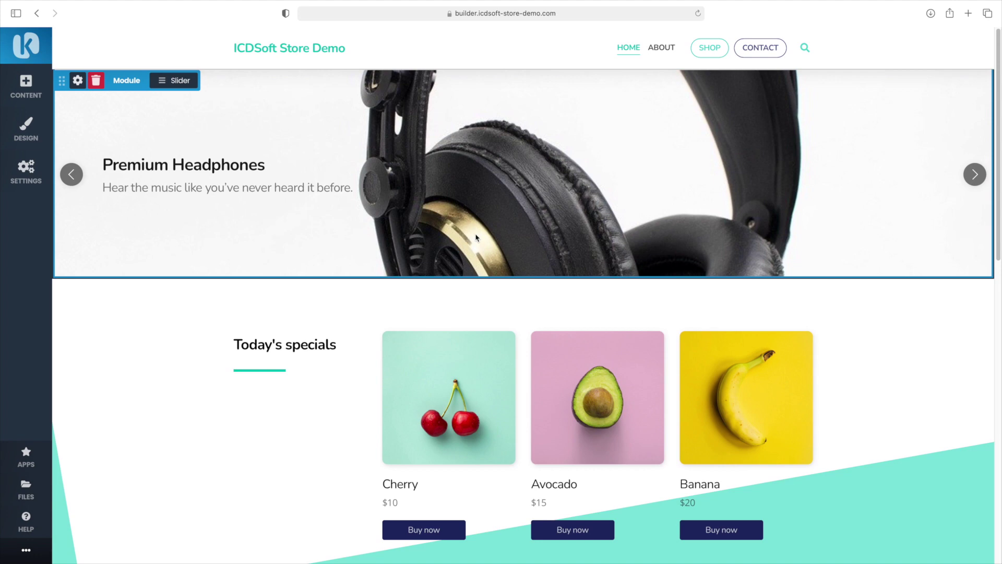
pyautogui.click(26, 455)
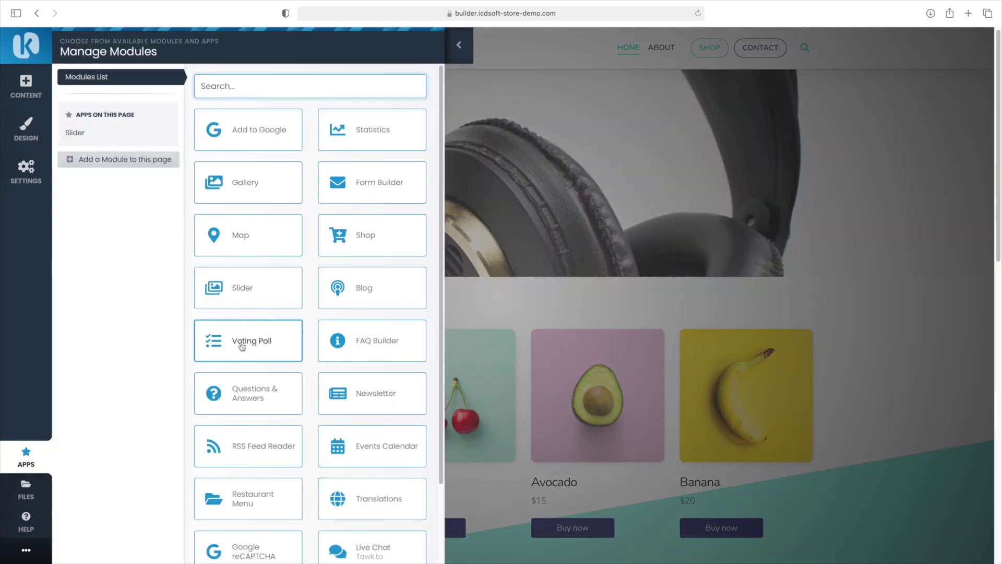
# Rename the shop to 'ICDSoft Store Demo' in Shop Configuration and show its Payment Methods list
pyautogui.scroll(-5, 259, 345)
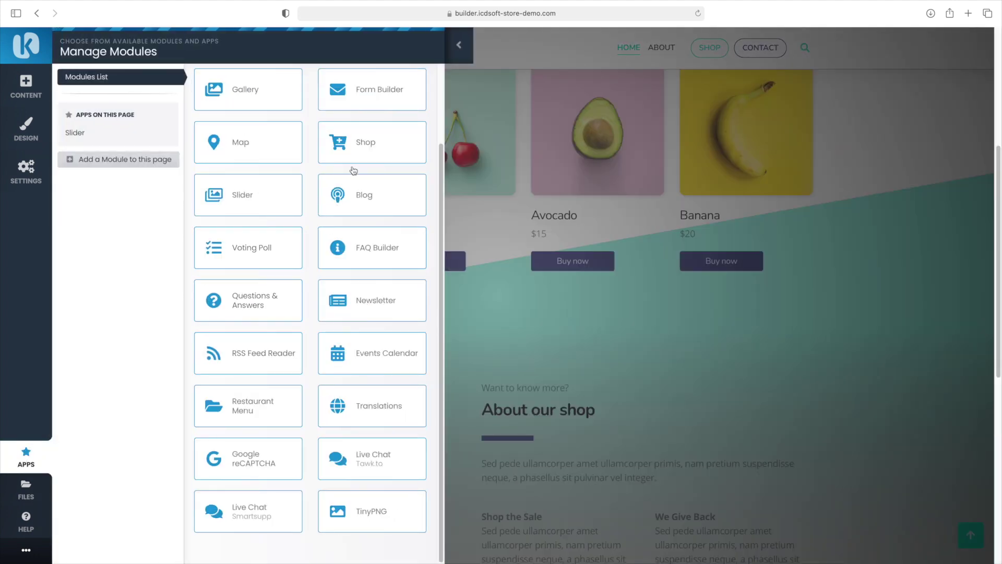
pyautogui.click(359, 157)
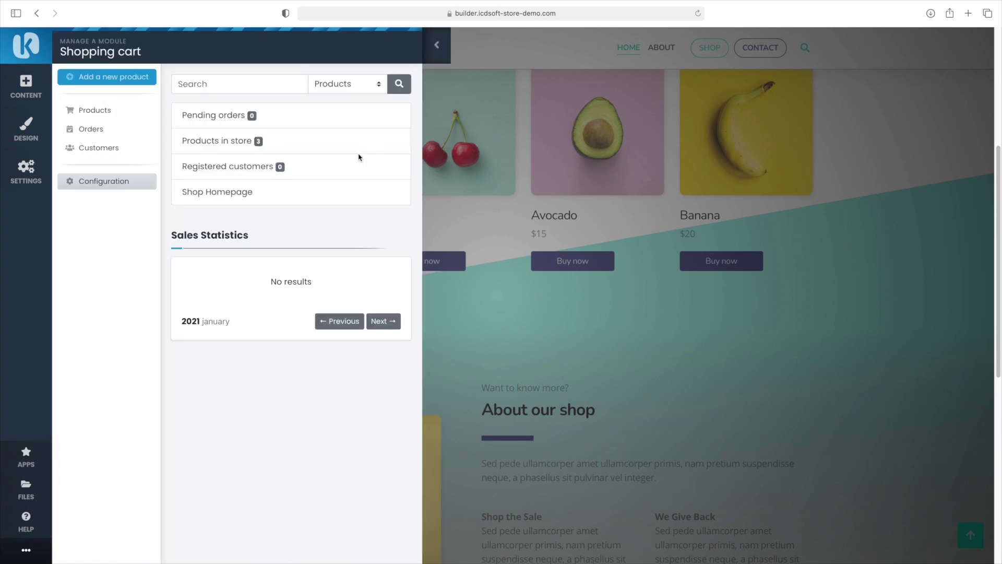
pyautogui.click(124, 181)
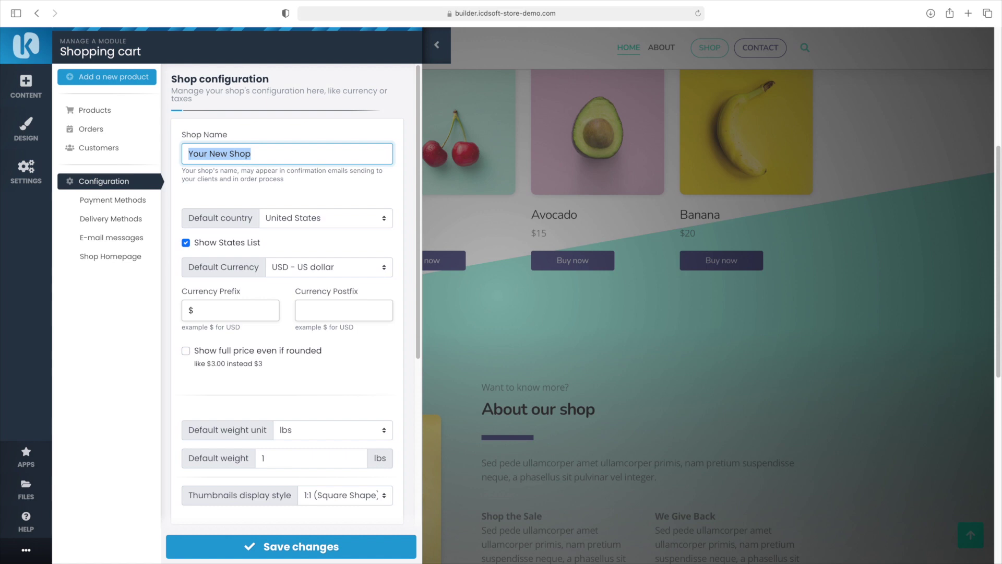
pyautogui.write('ICDSoft Store Demo')
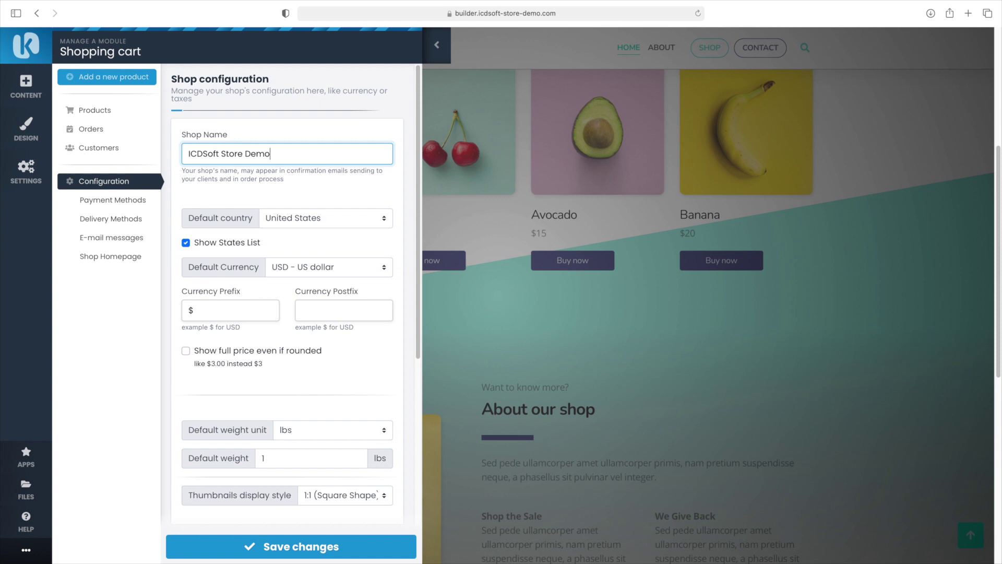
pyautogui.click(325, 218)
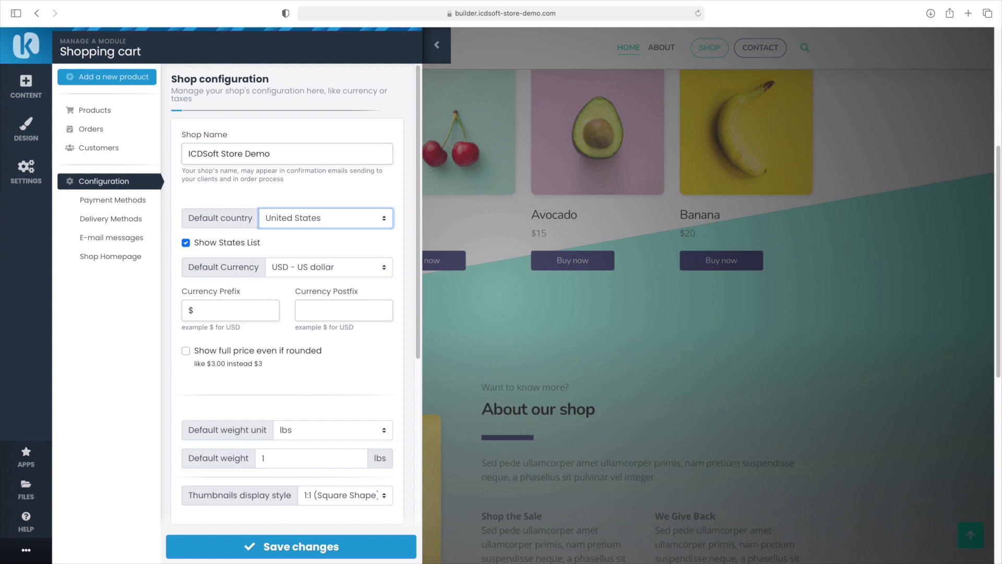
pyautogui.press('Tab')
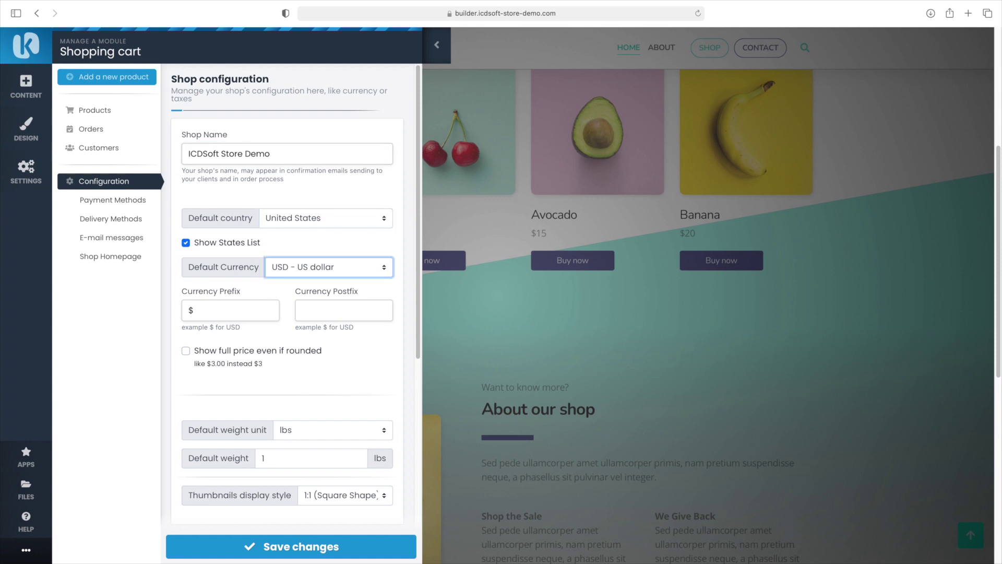
pyautogui.click(125, 201)
pyautogui.scroll(-5, 265, 221)
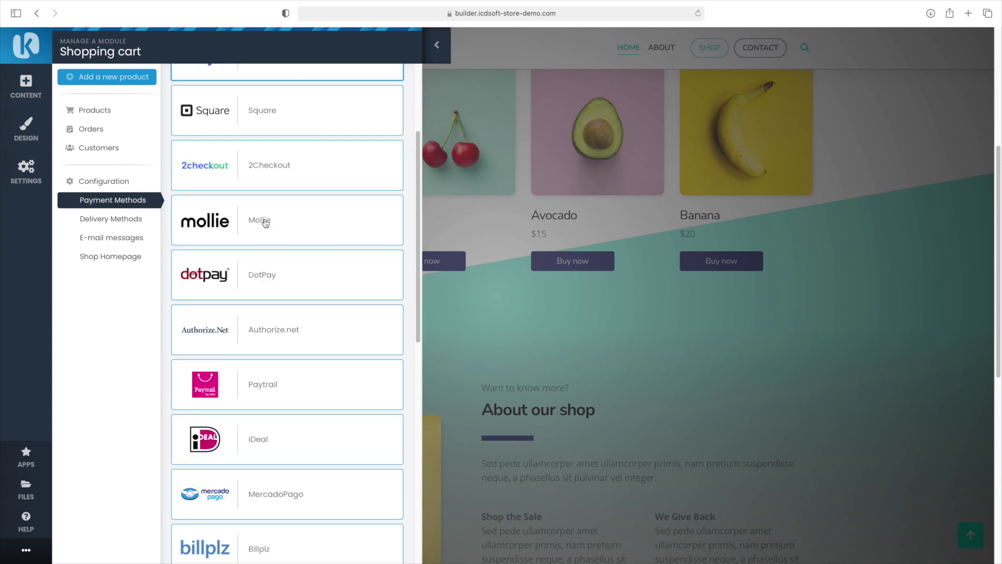
# Replace PayPal's placeholder address with the shop's PayPal receiving e-mail and save the payment method
pyautogui.scroll(-10, 265, 225)
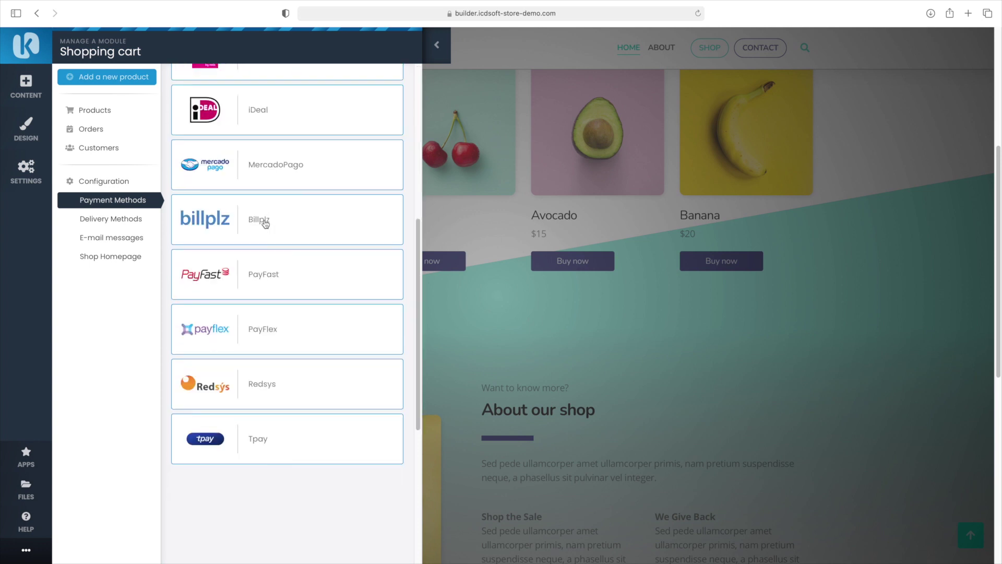
pyautogui.scroll(9, 265, 224)
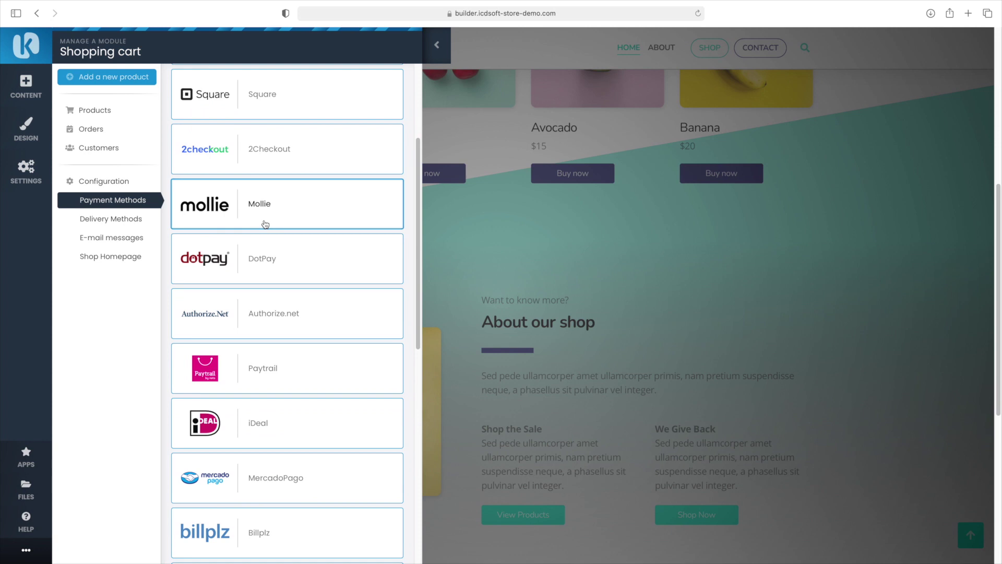
pyautogui.scroll(3, 265, 225)
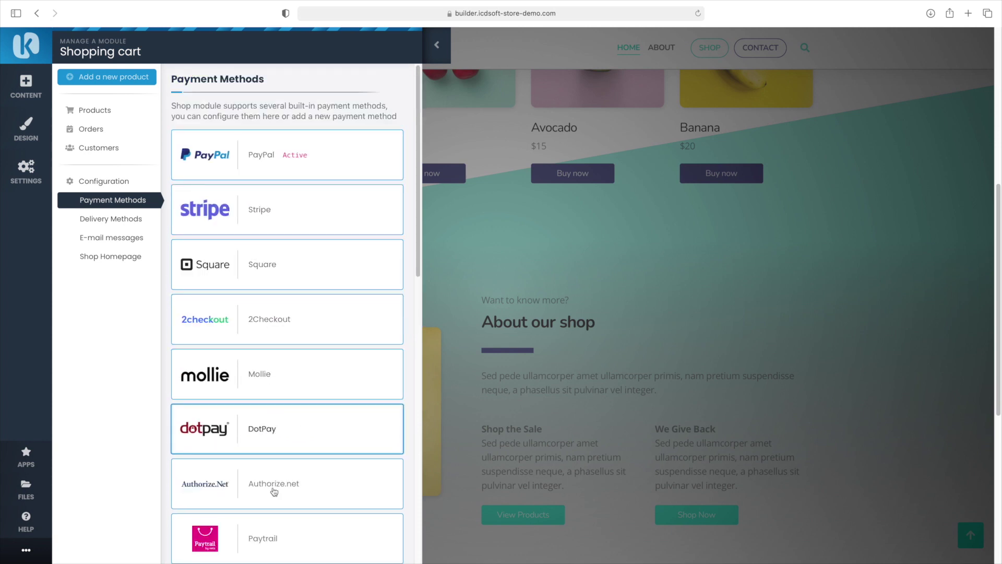
pyautogui.scroll(-1, 282, 468)
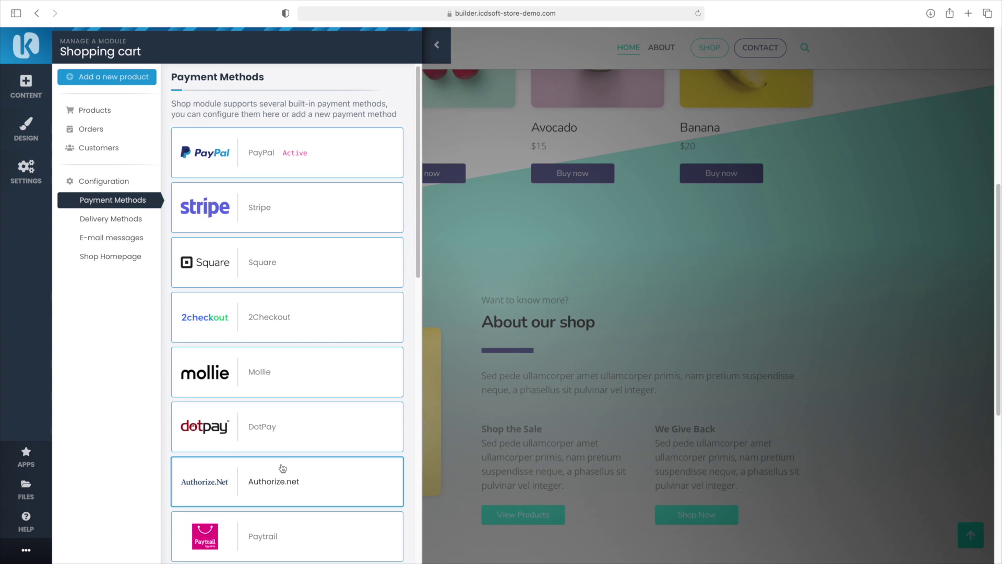
pyautogui.scroll(-12, 287, 438)
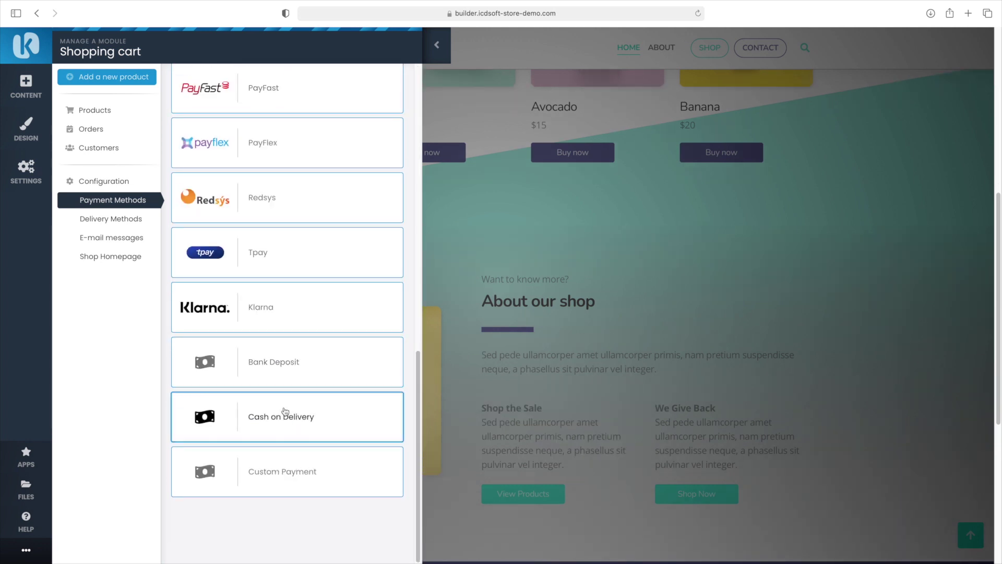
pyautogui.scroll(15, 286, 417)
pyautogui.click(277, 170)
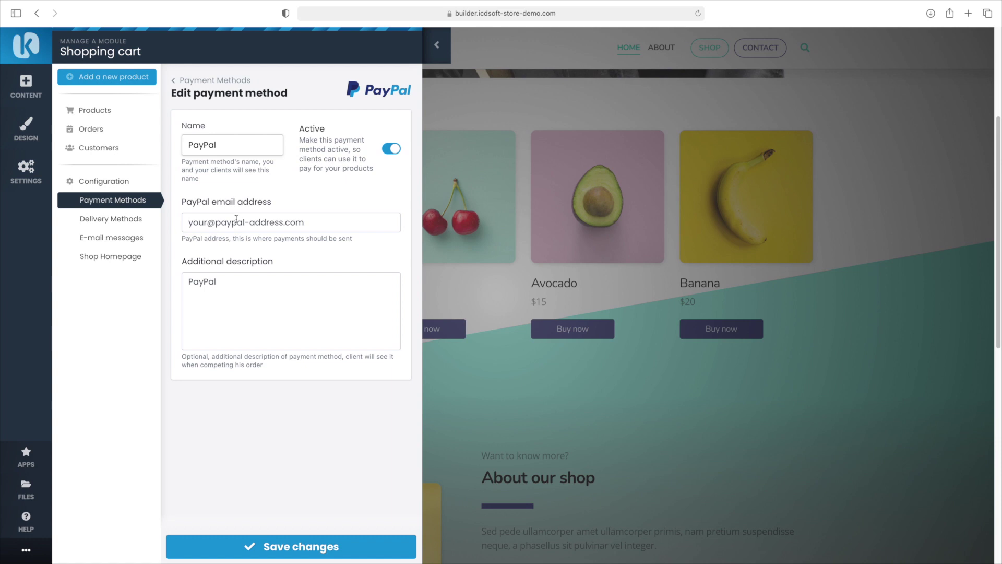
pyautogui.tripleClick(232, 220)
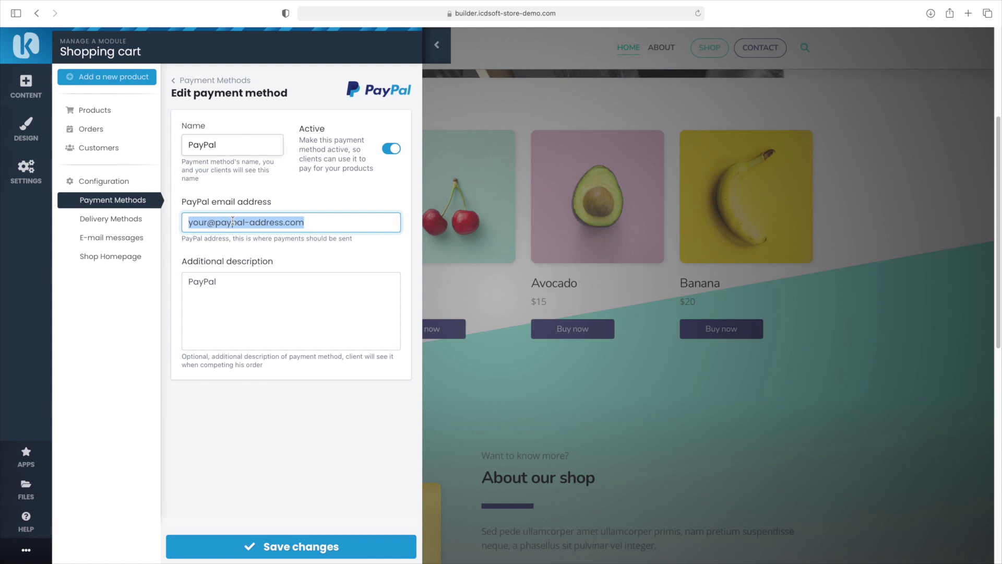
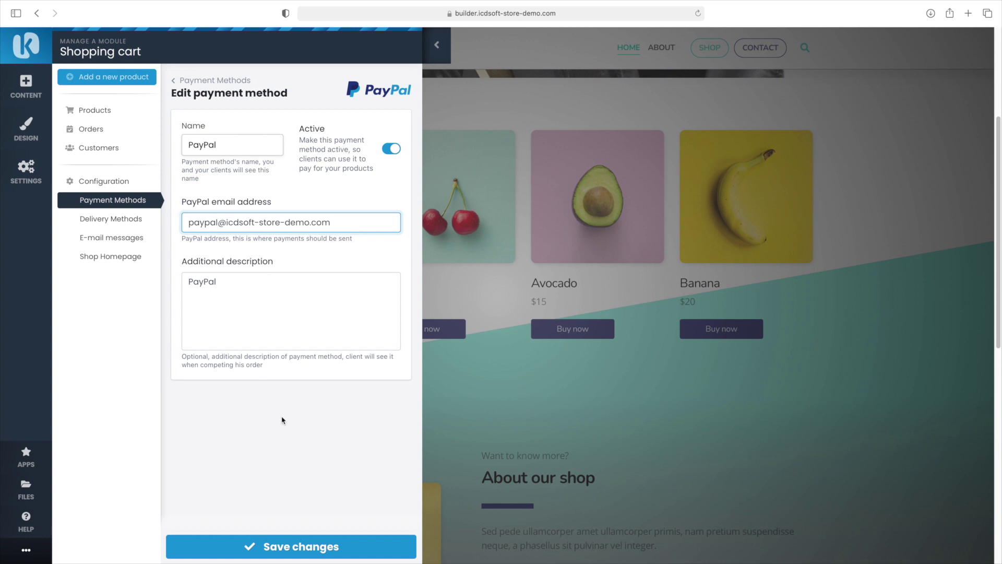
pyautogui.click(318, 543)
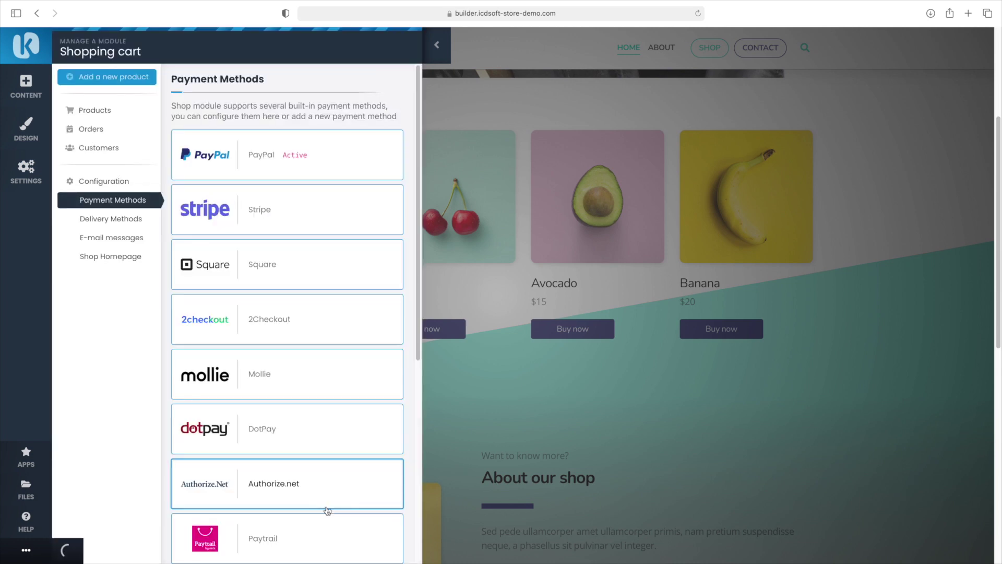
# Rename the Default Delivery method to Standard Delivery and set its delivery time to 1 Work Day
pyautogui.click(131, 225)
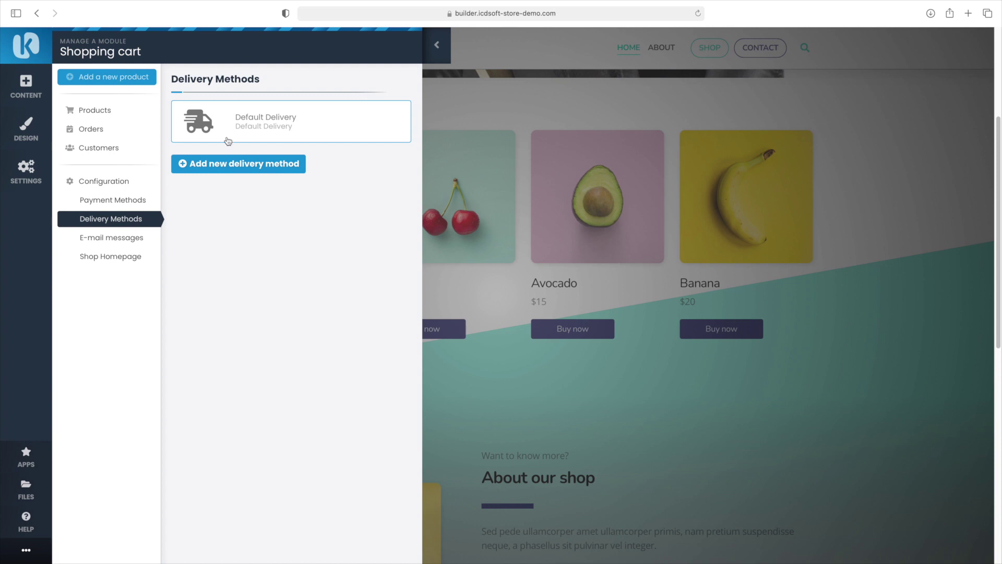
pyautogui.click(235, 121)
pyautogui.doubleClick(201, 145)
pyautogui.press('BackSpace')
pyautogui.write('Standard Delivery')
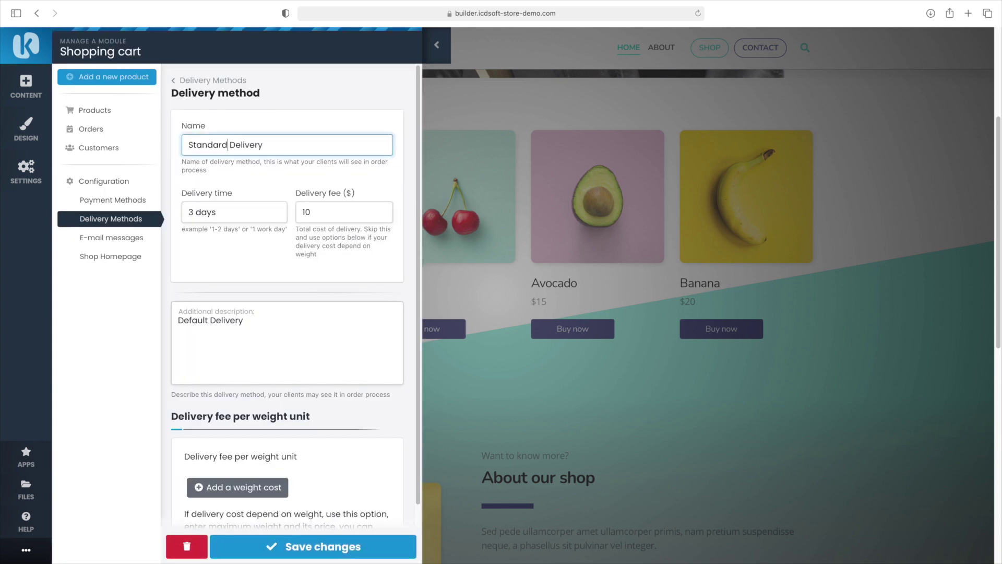
pyautogui.press('Tab')
pyautogui.write('1 Work day')
pyautogui.press('BackSpace')
pyautogui.press('BackSpace')
pyautogui.press('BackSpace')
pyautogui.write('Day')
pyautogui.scroll(-5, 252, 252)
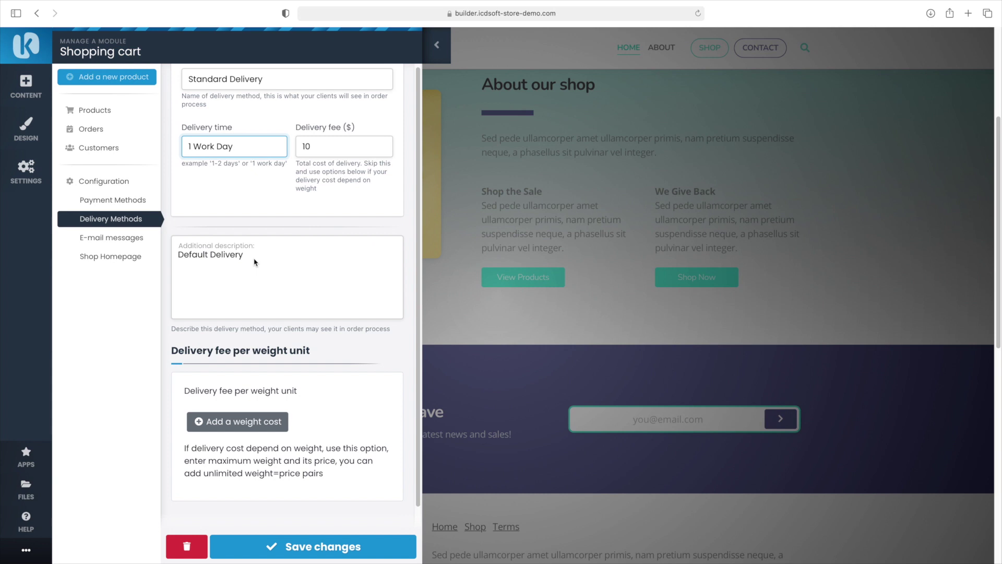
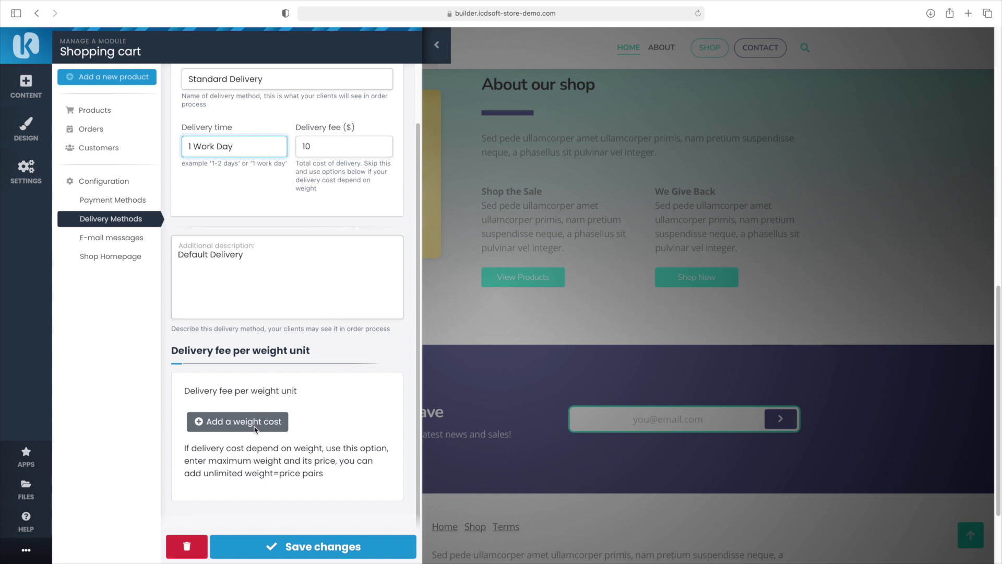
# Save the Standard Delivery method with its 1 Work Day delivery time and $10 fee
pyautogui.click(315, 543)
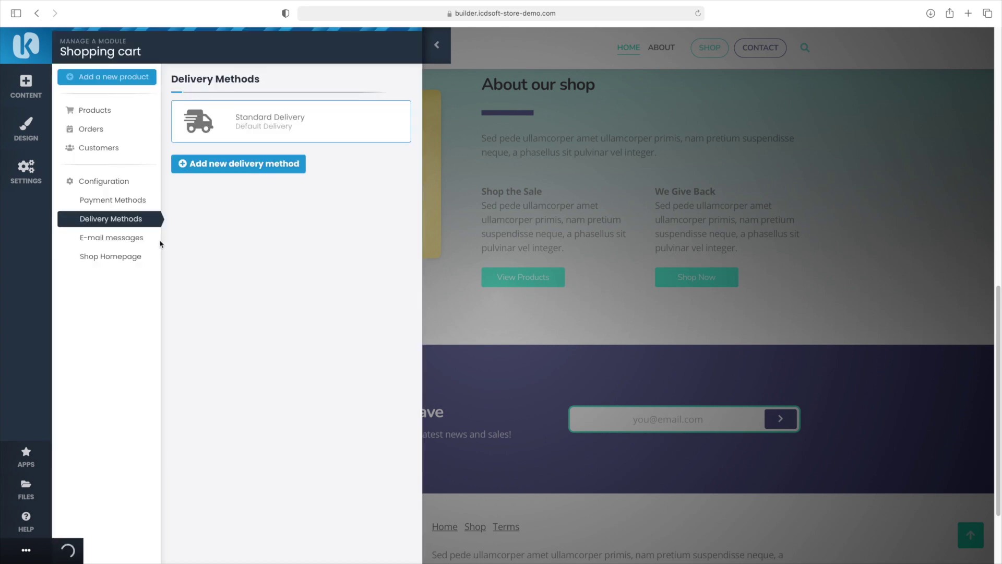
# Open the New Order - Customer e-mail template and read through its content
pyautogui.click(120, 239)
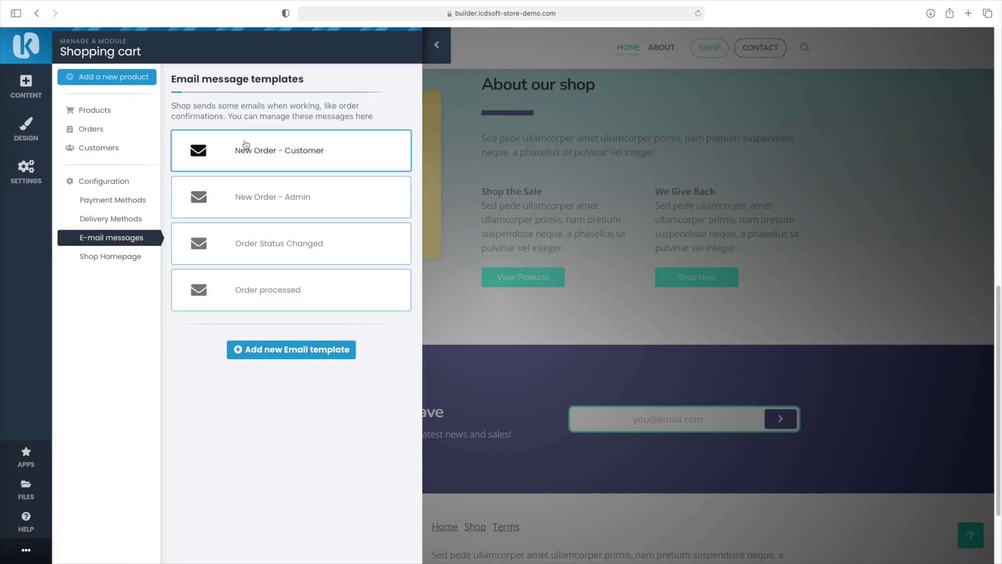
pyautogui.click(257, 150)
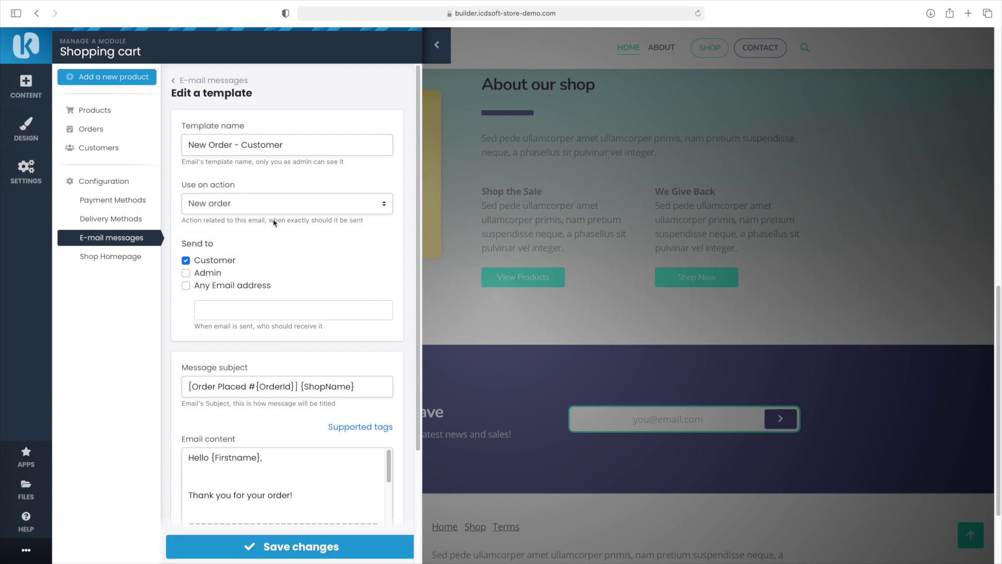
pyautogui.scroll(-5, 282, 292)
pyautogui.scroll(-5, 289, 346)
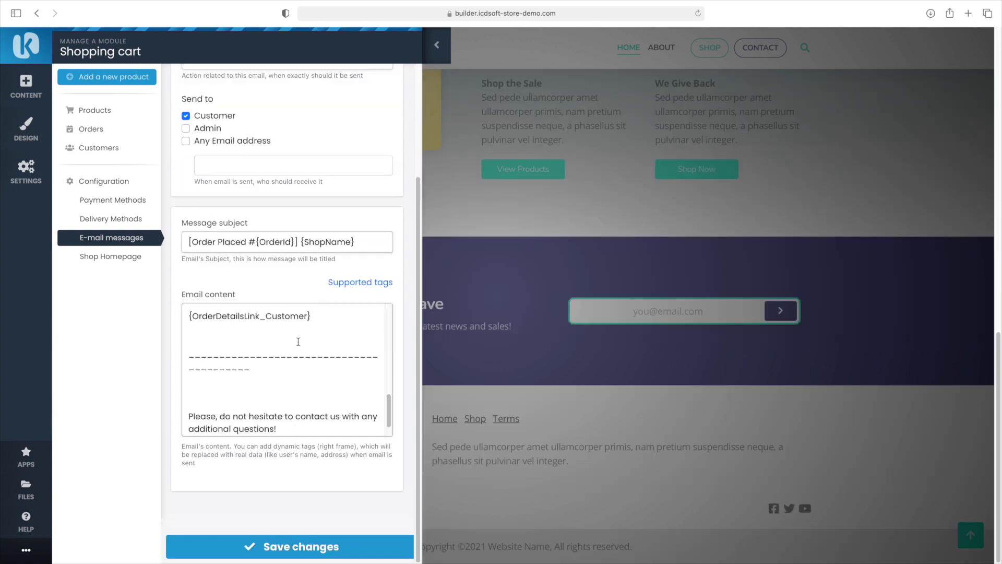
pyautogui.scroll(10, 297, 340)
pyautogui.scroll(-1, 295, 342)
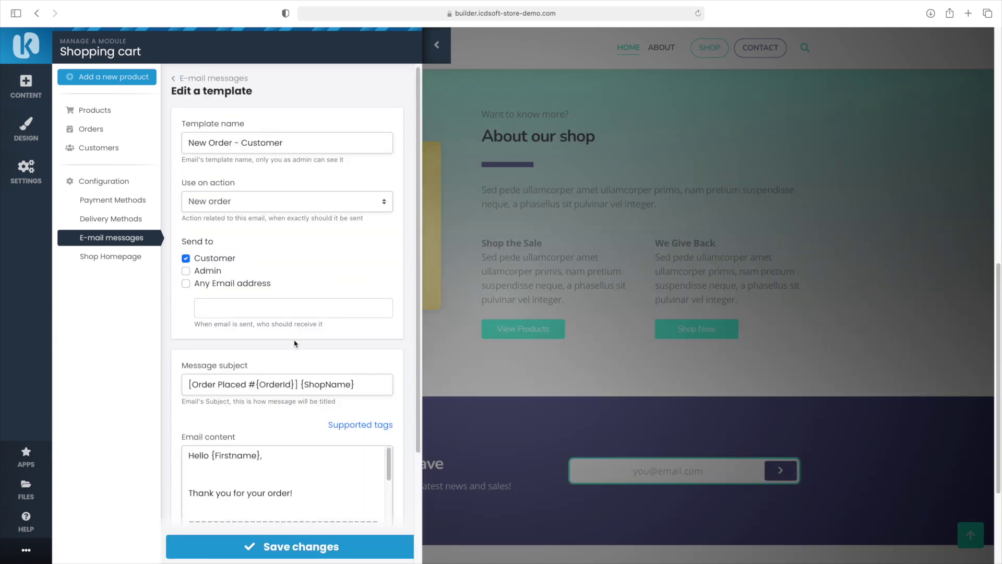
pyautogui.scroll(-3, 313, 413)
pyautogui.scroll(-5, 319, 407)
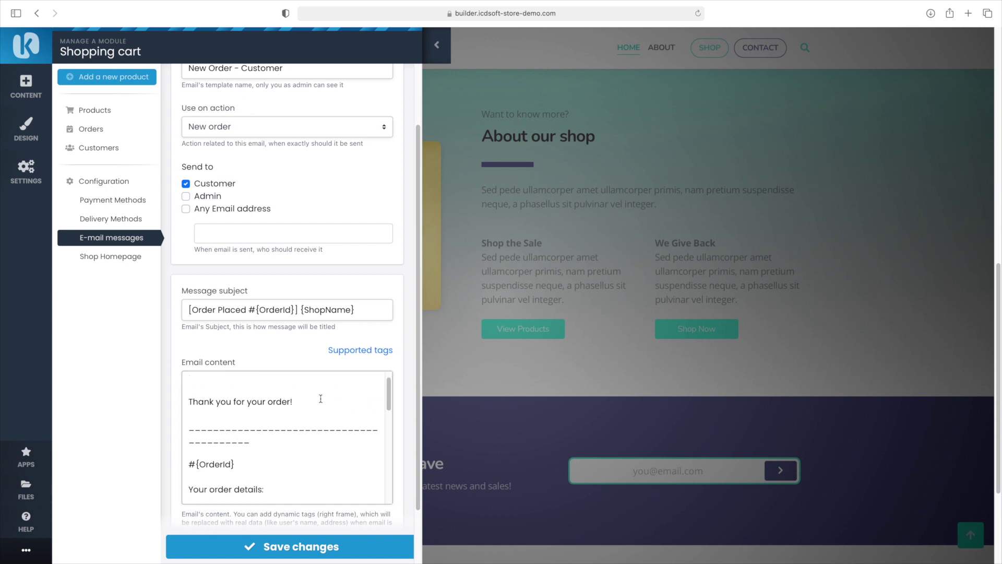
pyautogui.scroll(-5, 320, 401)
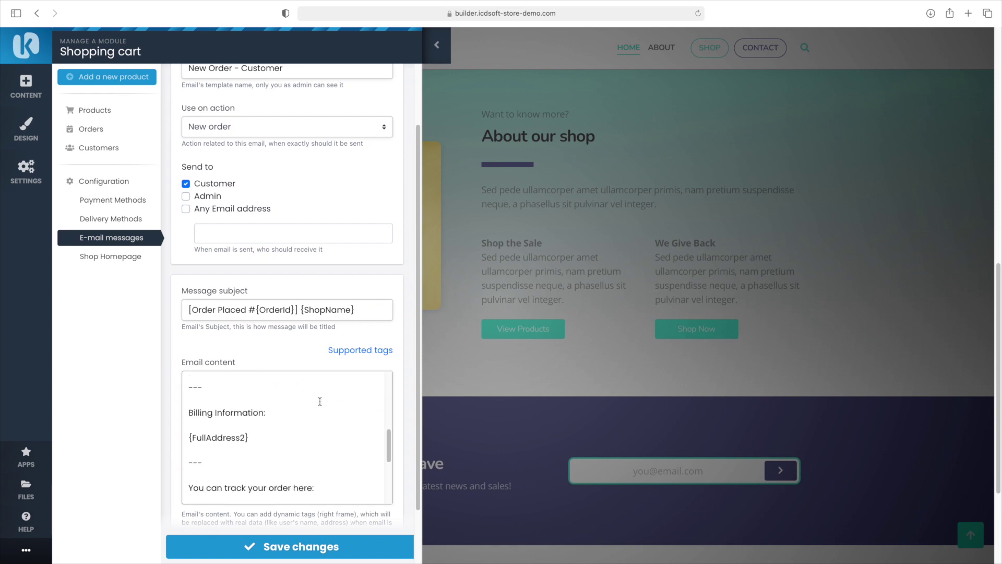
pyautogui.scroll(3, 295, 292)
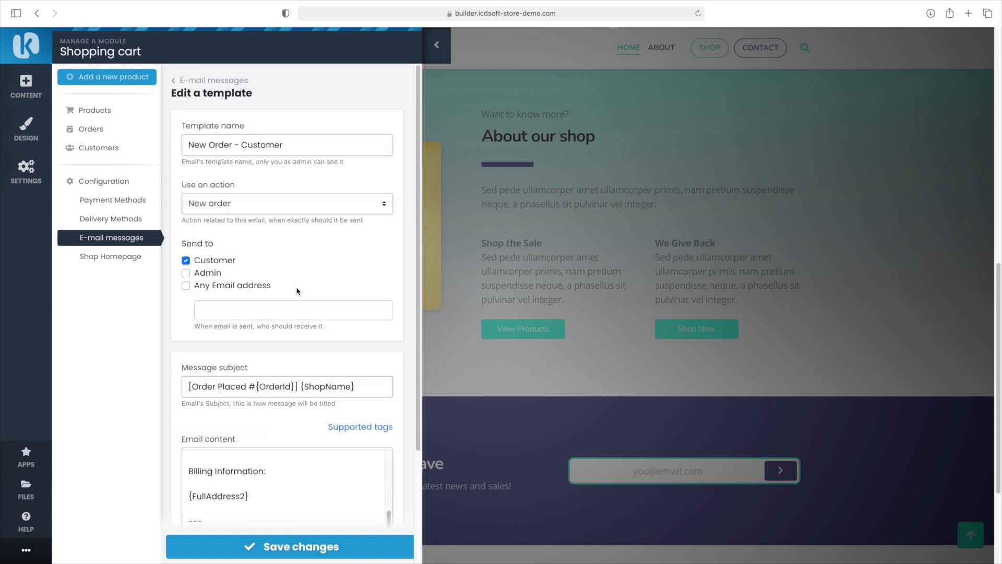
# Keep New order as the template's triggering action and go to the product list
pyautogui.click(263, 205)
pyautogui.click(263, 200)
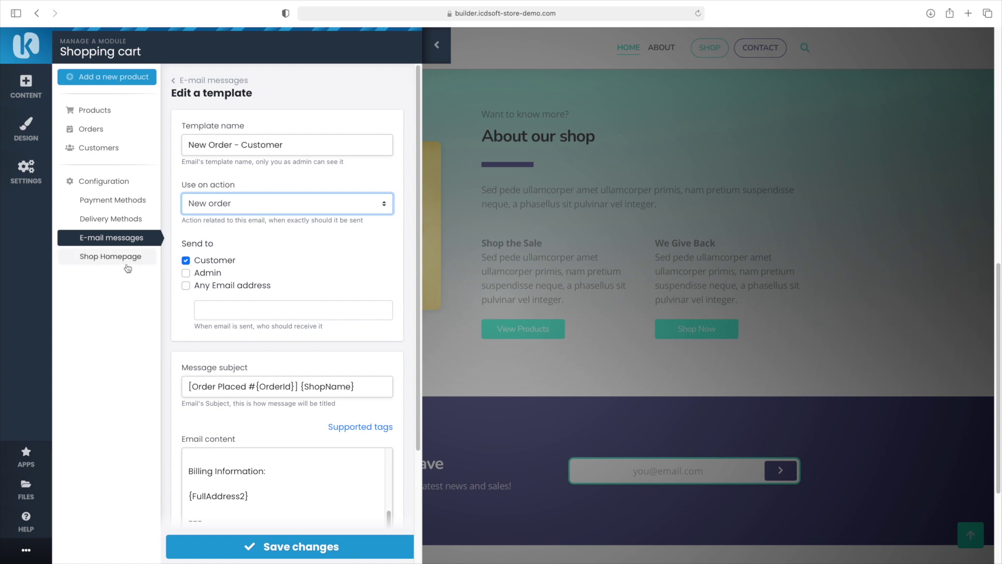
pyautogui.click(95, 112)
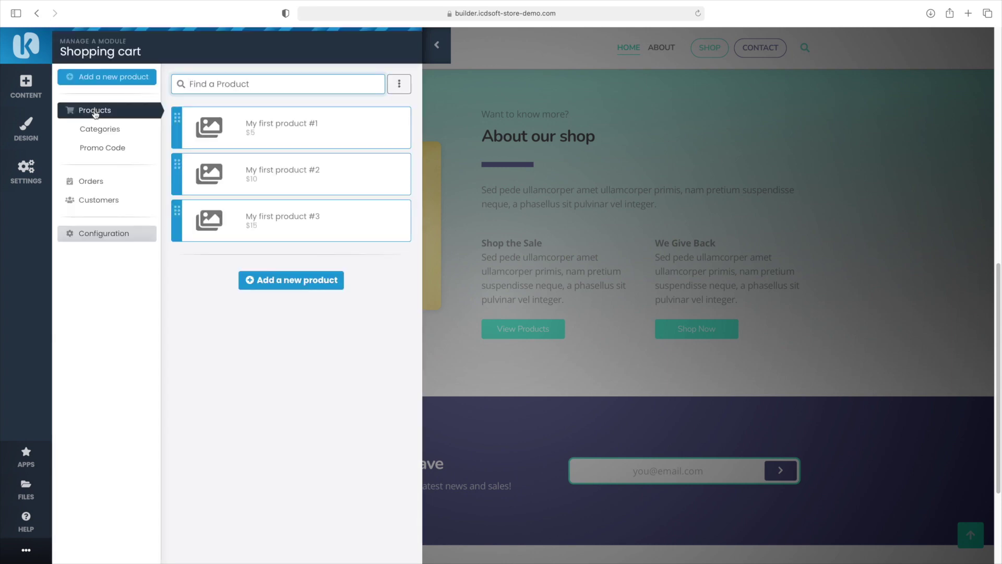
# Create a Smartphones product category with a phone image
pyautogui.click(100, 129)
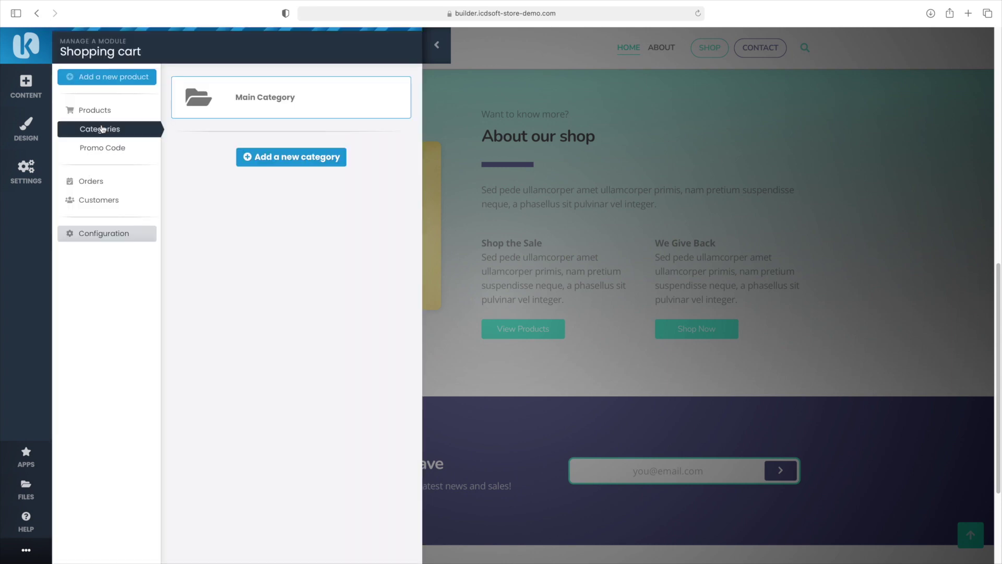
pyautogui.click(277, 156)
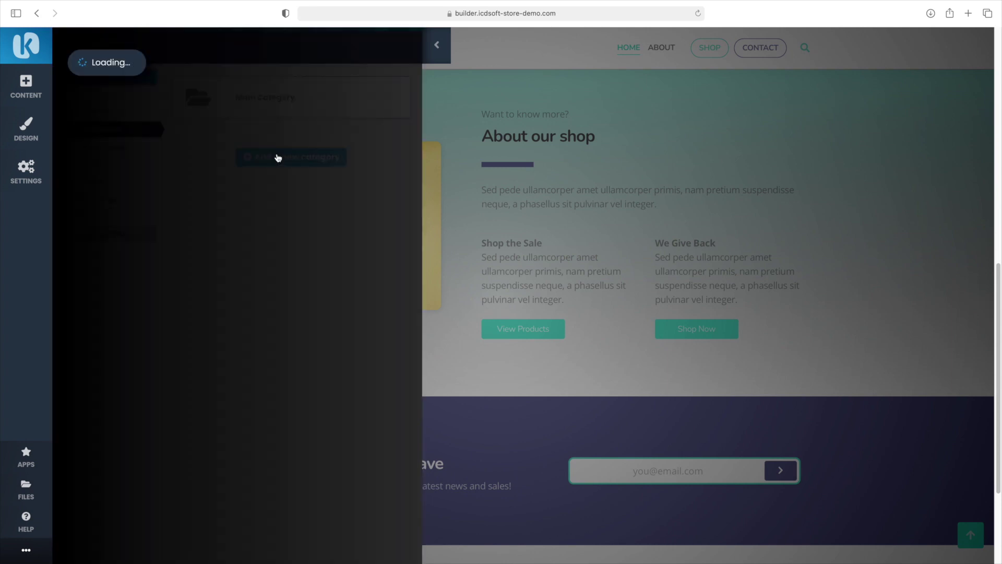
pyautogui.click(274, 151)
pyautogui.write('Smartphones')
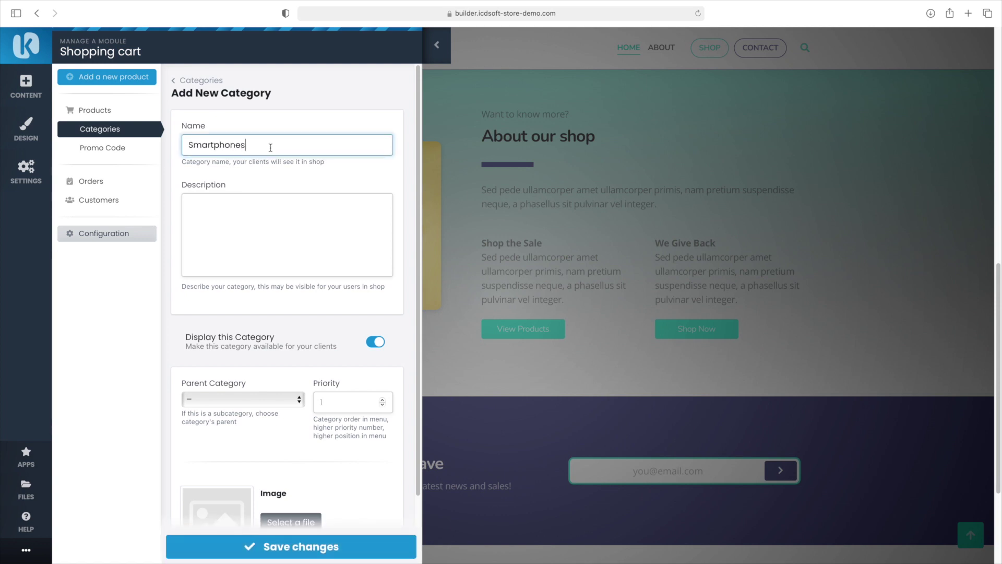
pyautogui.scroll(-3, 271, 148)
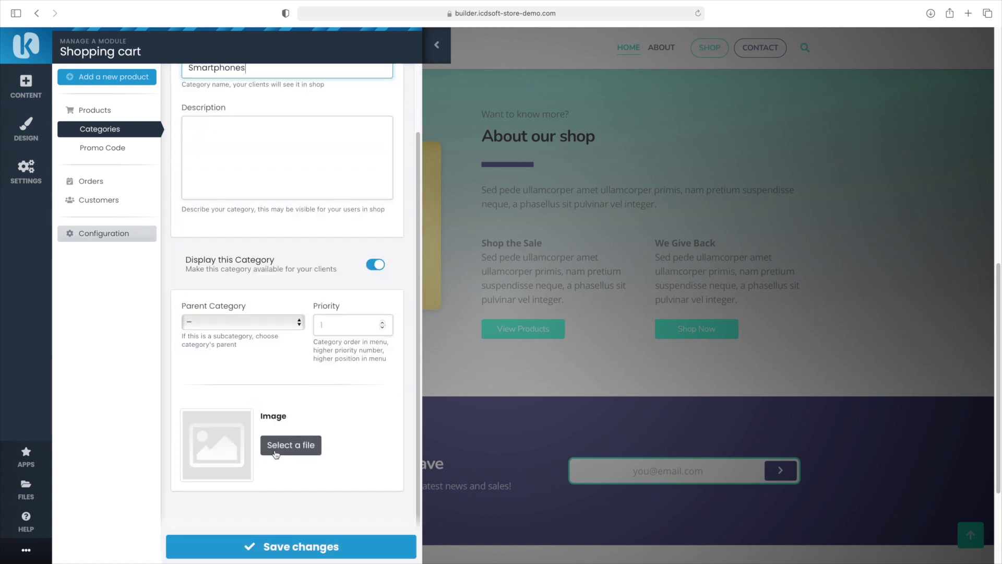
pyautogui.click(282, 444)
pyautogui.click(351, 113)
pyautogui.click(330, 545)
# Add Smartwatches and Headphones categories, each with a matching image
pyautogui.click(290, 203)
pyautogui.click(274, 150)
pyautogui.write('Smartwatches')
pyautogui.click(291, 522)
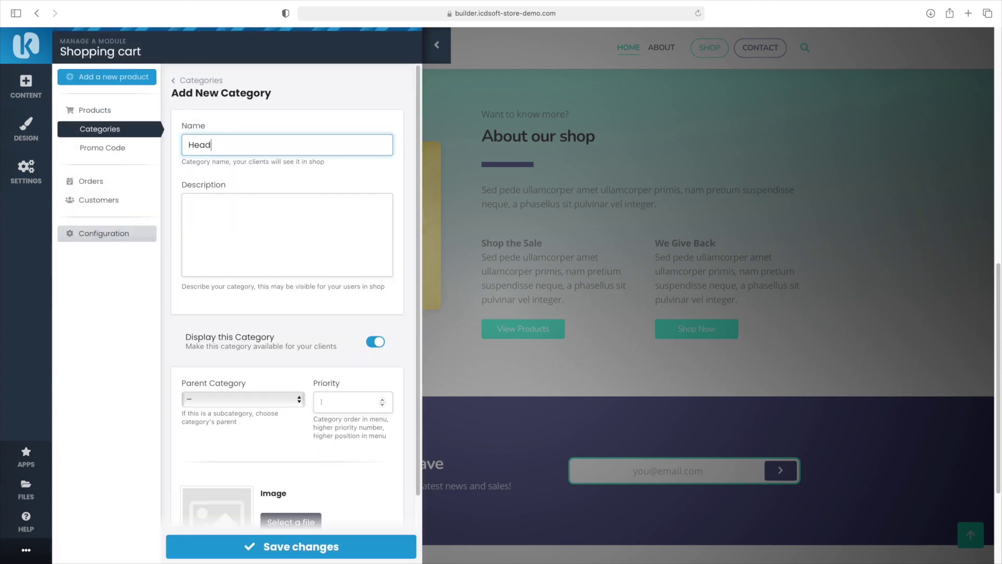
pyautogui.write('phones')
pyautogui.scroll(-1, 232, 280)
pyautogui.click(272, 506)
pyautogui.click(280, 130)
pyautogui.click(347, 542)
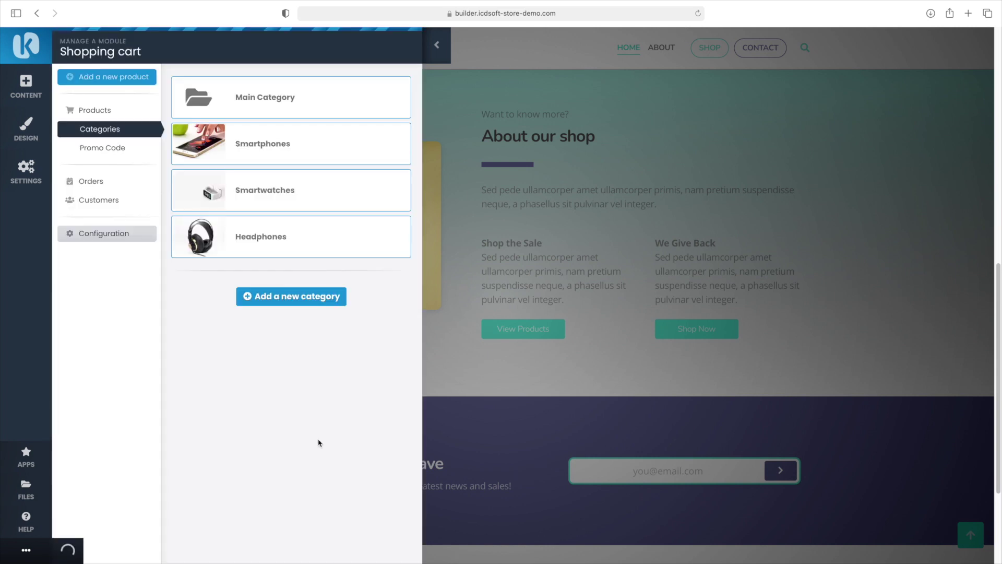
# Delete Main Category and return to the product list
pyautogui.click(290, 101)
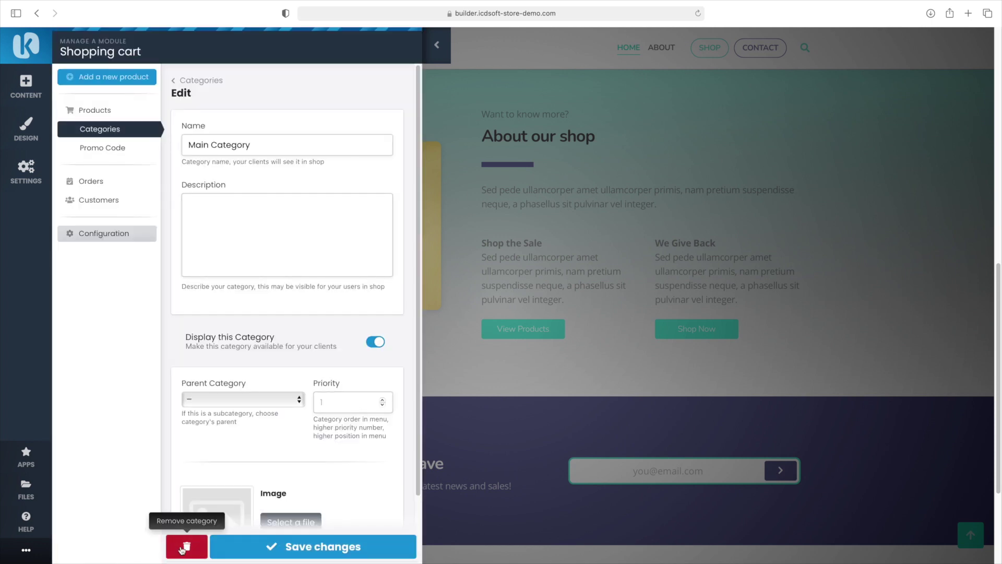
pyautogui.click(186, 545)
pyautogui.click(596, 298)
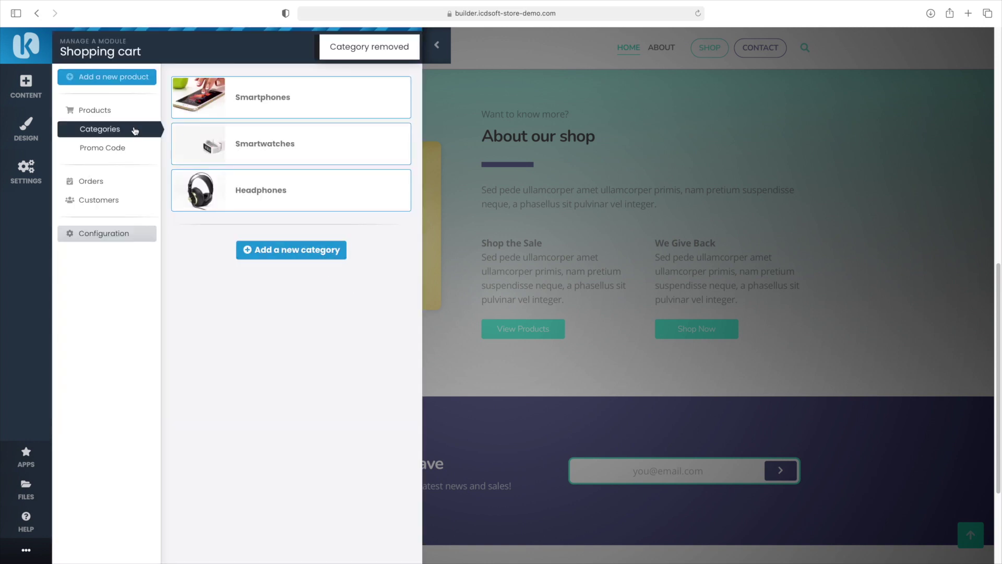
pyautogui.click(107, 109)
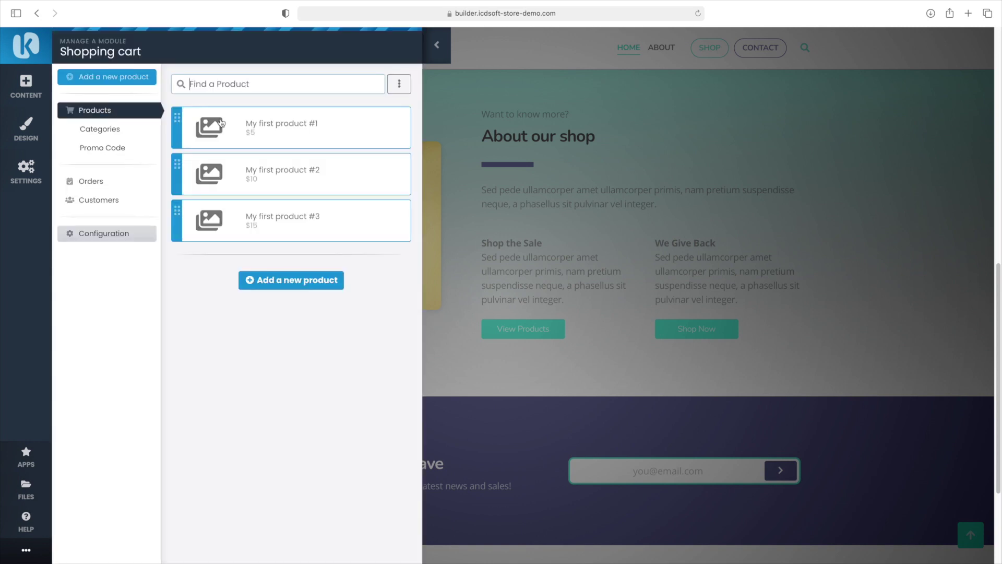
# Turn the first sample product into Smartphone XYZ with a phone image, in Smartphones
pyautogui.click(351, 138)
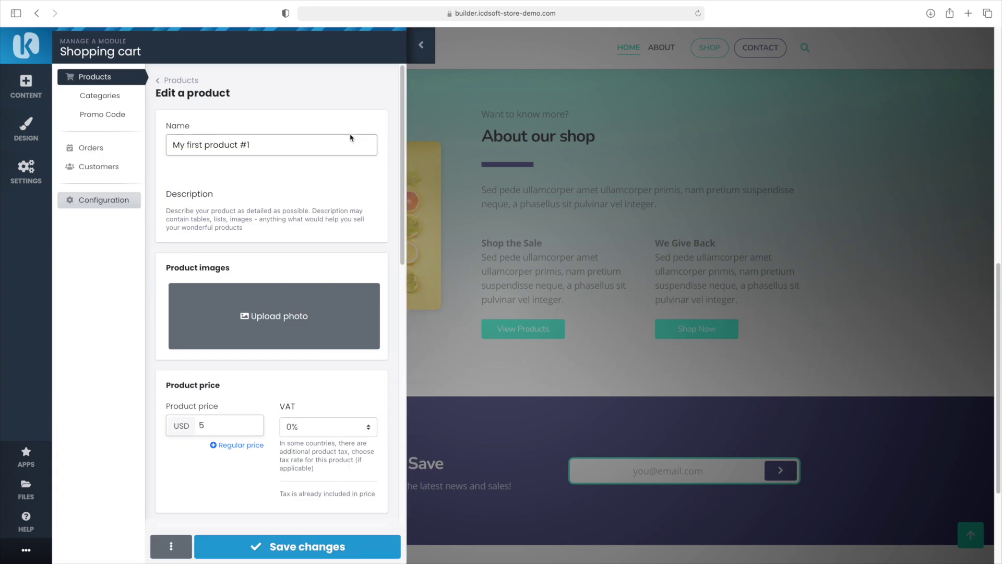
pyautogui.tripleClick(308, 140)
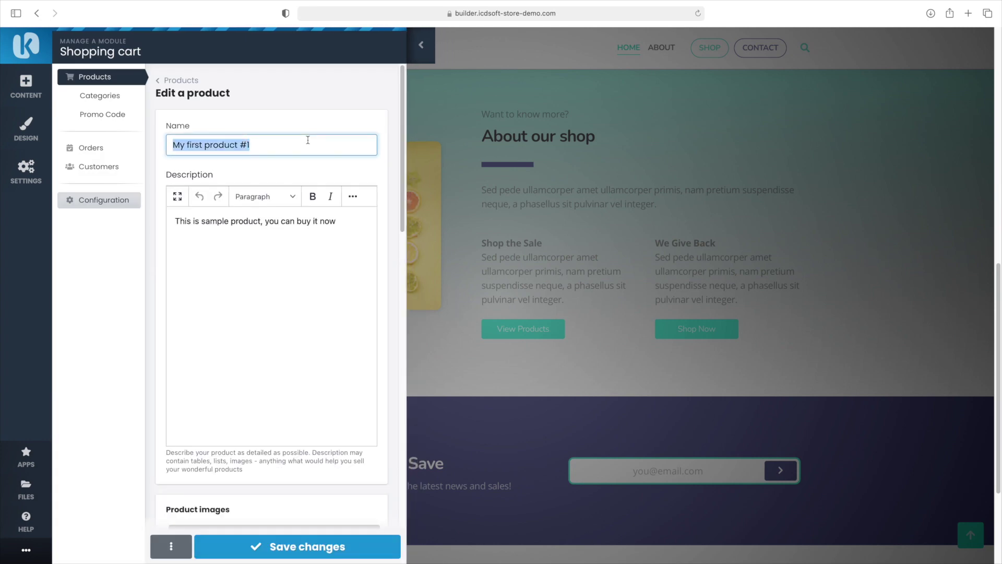
pyautogui.write('Smartphone XYZ')
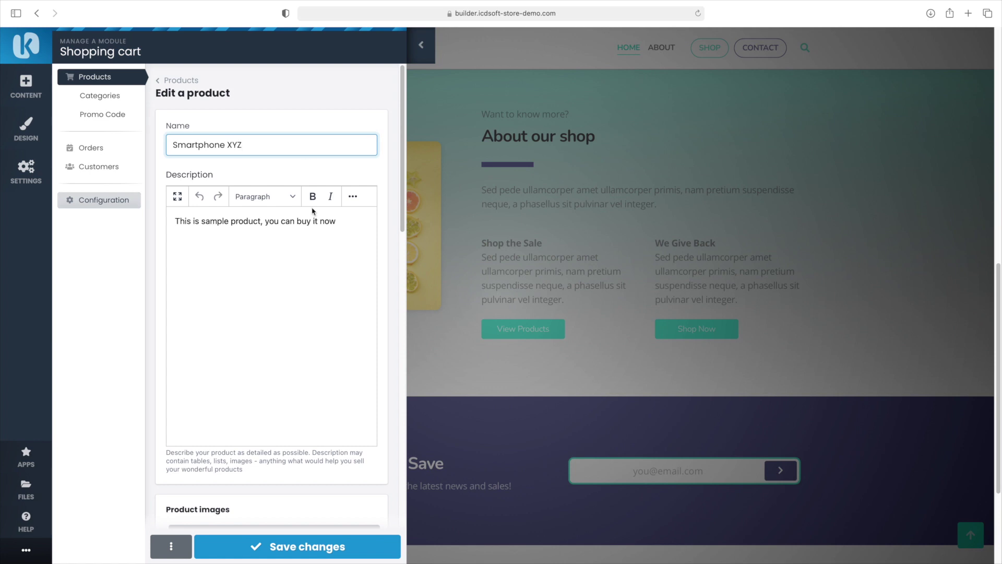
pyautogui.scroll(-3, 314, 211)
pyautogui.click(271, 383)
pyautogui.click(266, 183)
pyautogui.scroll(-5, 229, 356)
pyautogui.click(221, 160)
pyautogui.write('00')
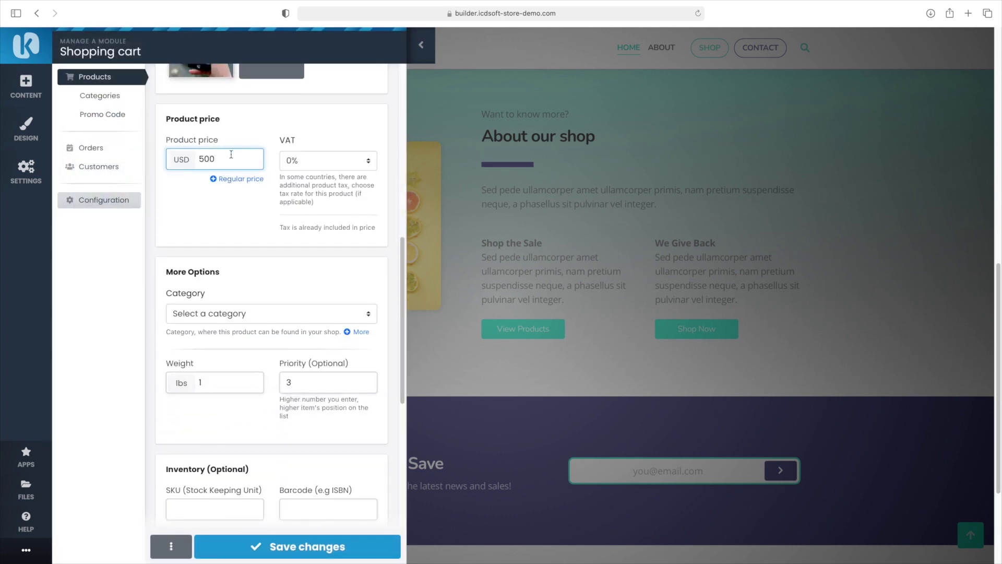
pyautogui.click(266, 314)
pyautogui.click(256, 324)
pyautogui.click(324, 545)
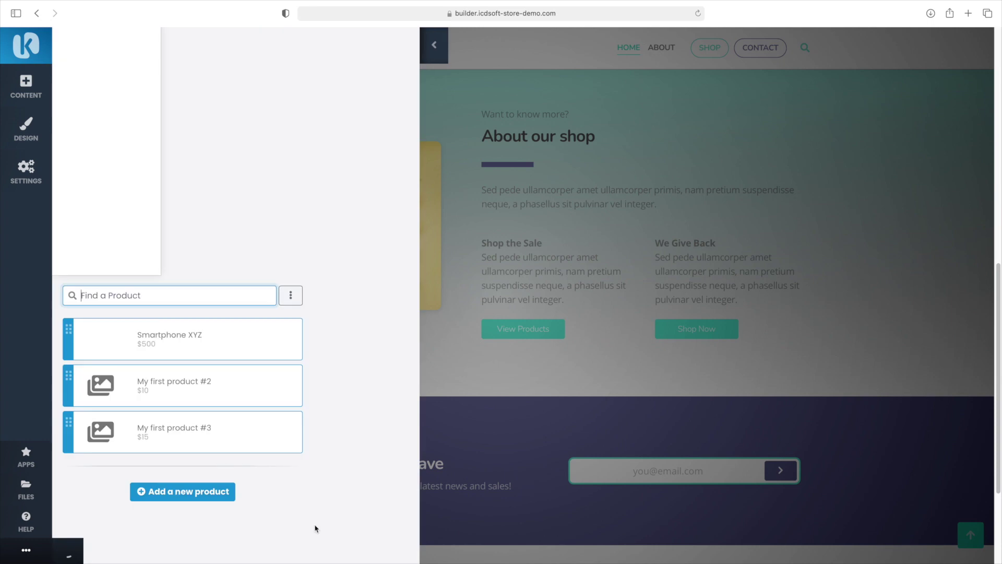
# Make the second product Smartwatch 22 at $300 with a smartwatch image, in Smartwatches
pyautogui.click(356, 180)
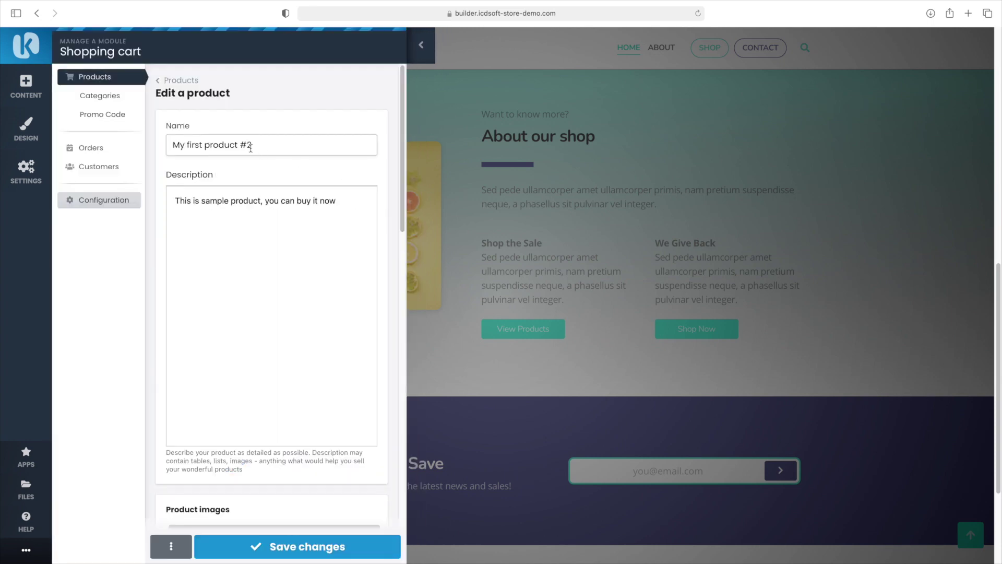
pyautogui.moveTo(248, 146); pyautogui.dragTo(122, 146)
pyautogui.write('Smartwatch 22')
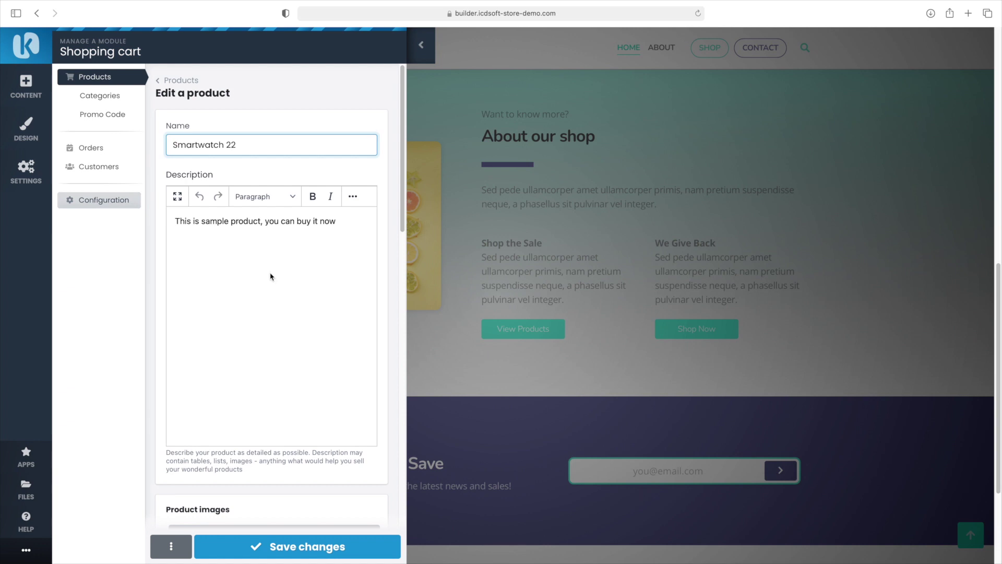
pyautogui.scroll(-4, 270, 277)
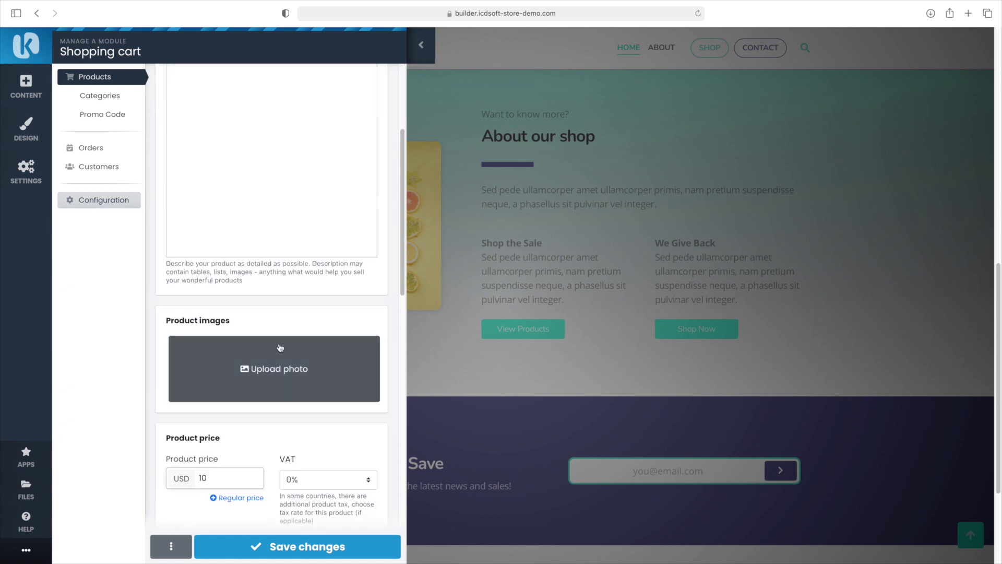
pyautogui.click(280, 369)
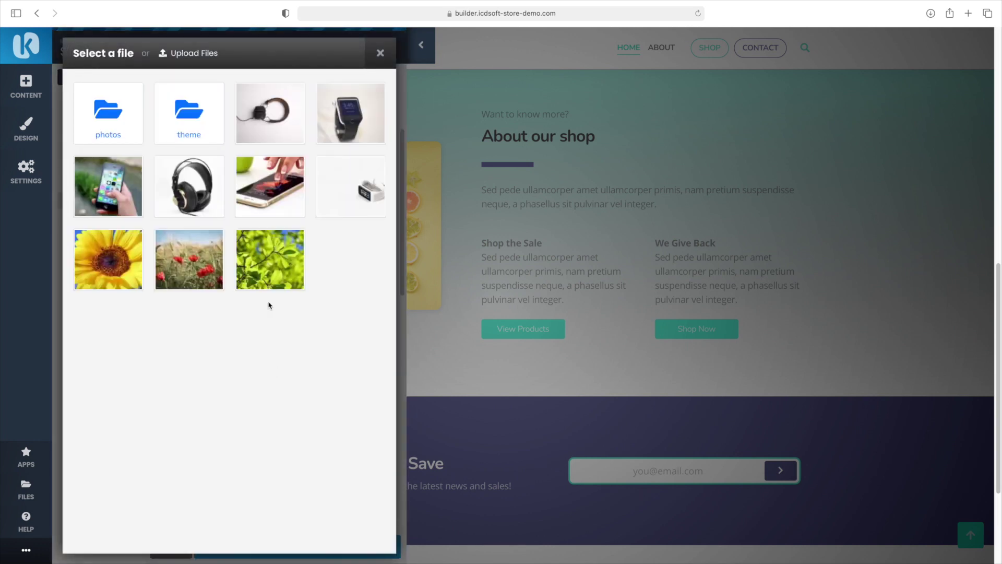
pyautogui.click(349, 119)
pyautogui.click(221, 476)
pyautogui.write('300')
pyautogui.scroll(-5, 294, 482)
pyautogui.click(256, 311)
pyautogui.click(260, 314)
pyautogui.click(312, 547)
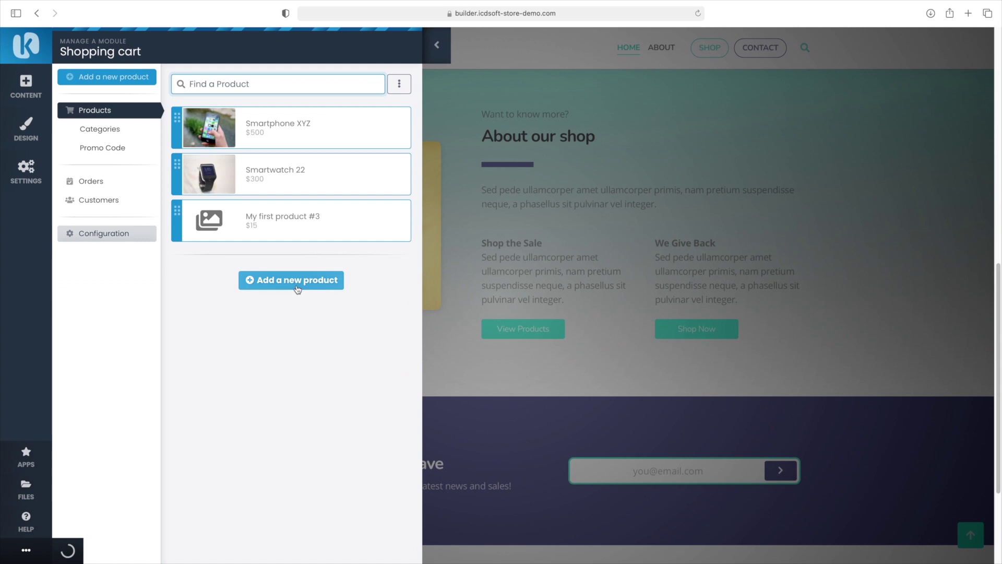
# Rename the third product Headphones AXQ, add a photo, price 150, category Headphones
pyautogui.click(278, 218)
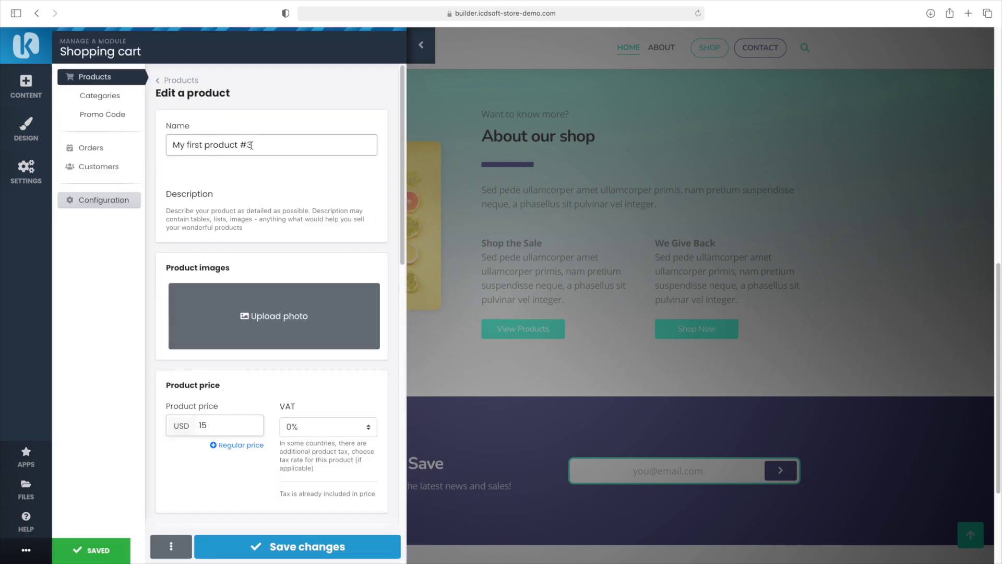
pyautogui.press('super+a')
pyautogui.write('Headphones AXQ')
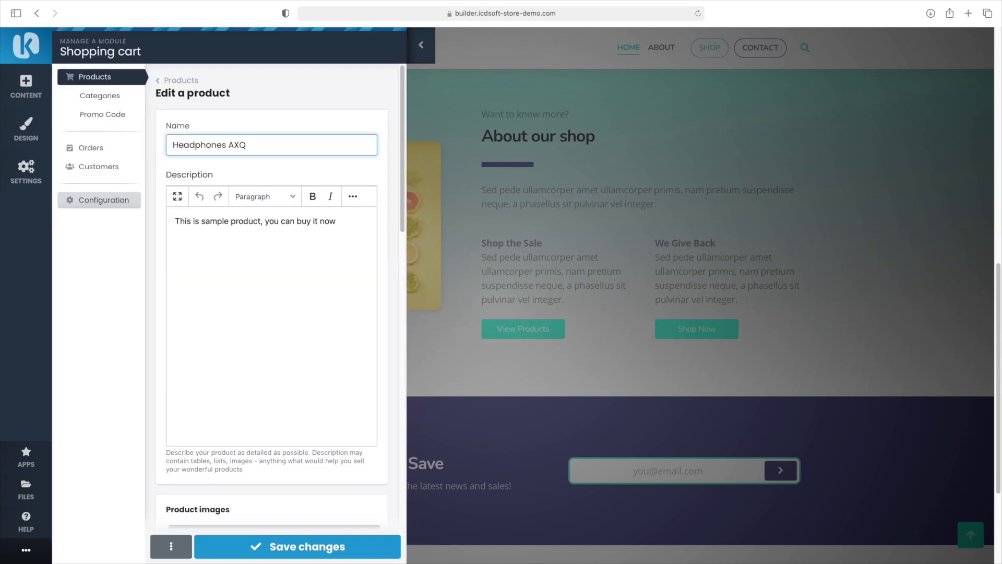
pyautogui.scroll(-10, 262, 224)
pyautogui.click(277, 89)
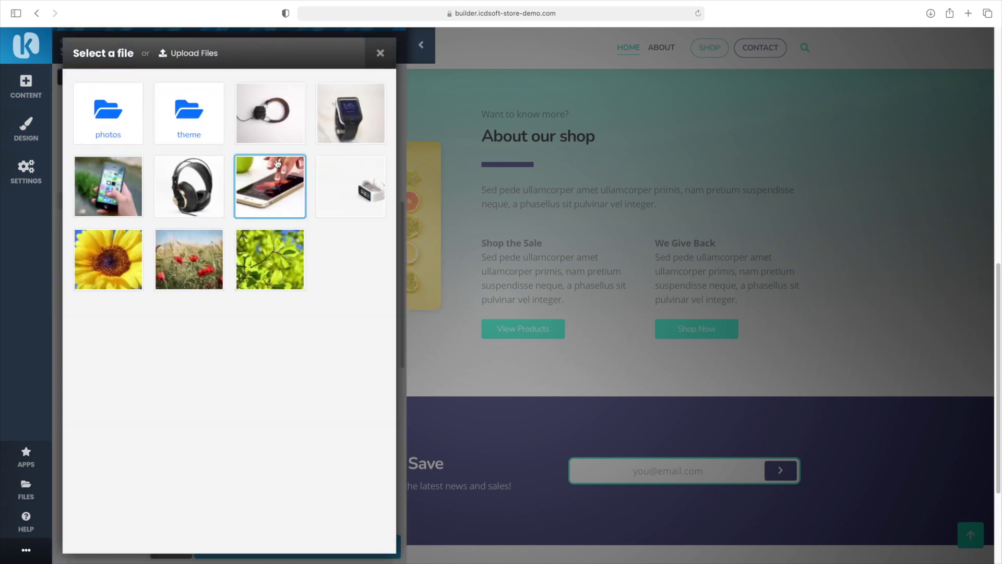
pyautogui.click(277, 164)
pyautogui.write('150')
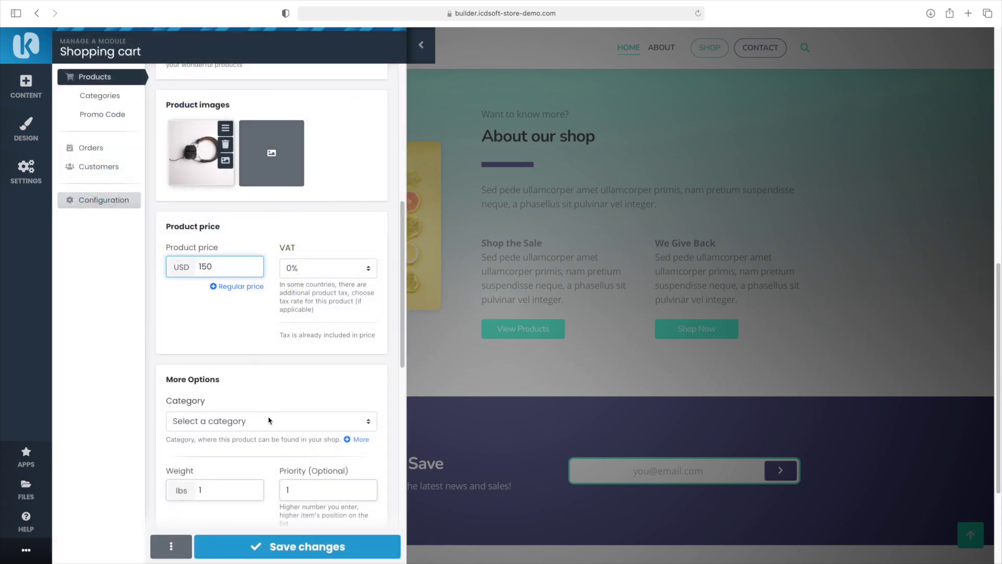
pyautogui.click(270, 420)
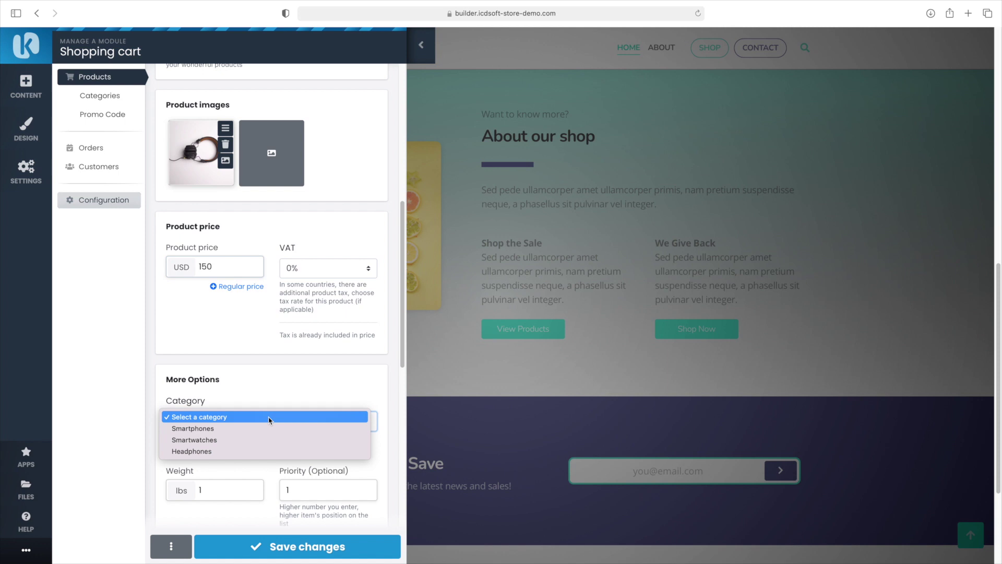
pyautogui.click(261, 451)
pyautogui.click(310, 547)
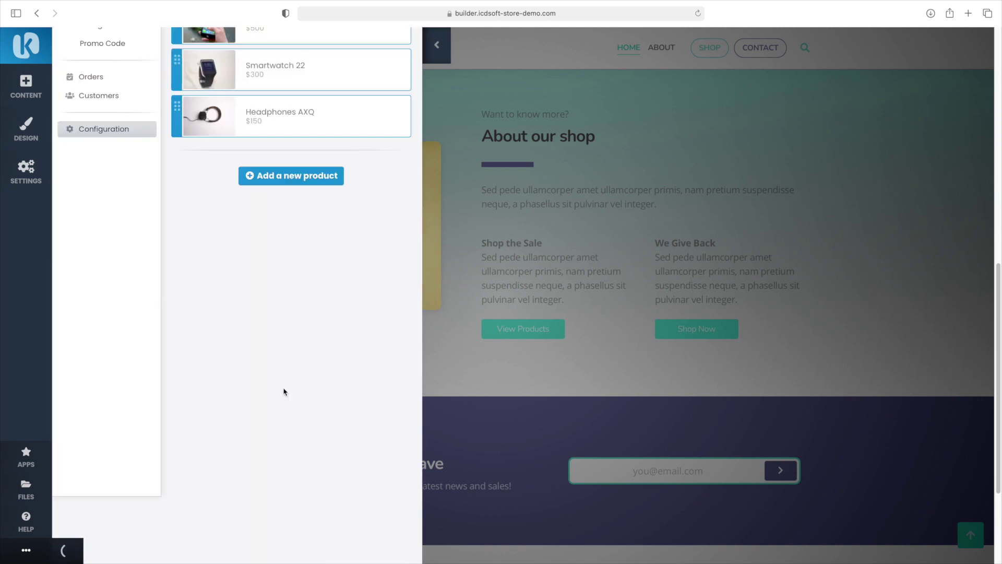
# Close the shop panel and remove the Today's specials section from the home page
pyautogui.click(438, 46)
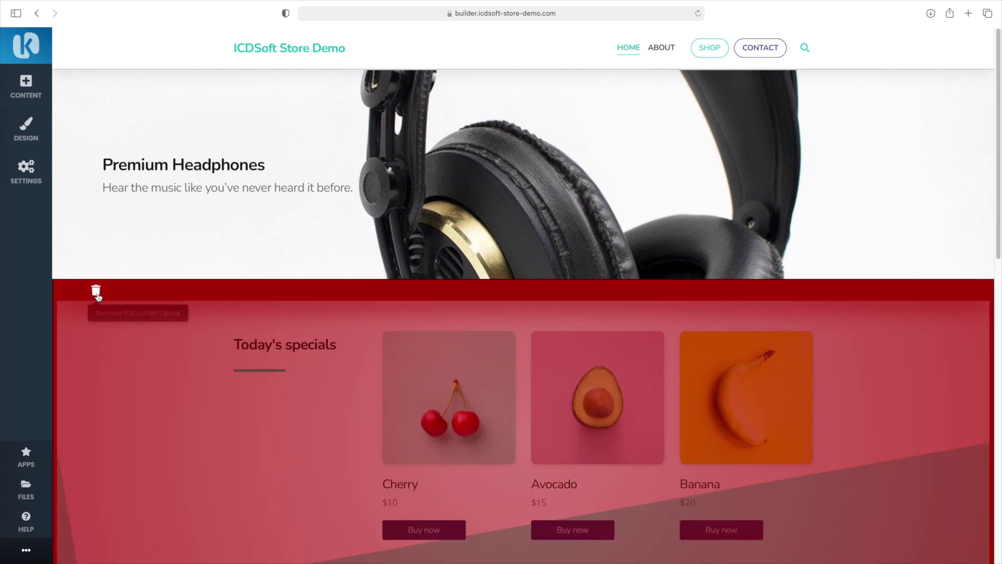
pyautogui.click(97, 294)
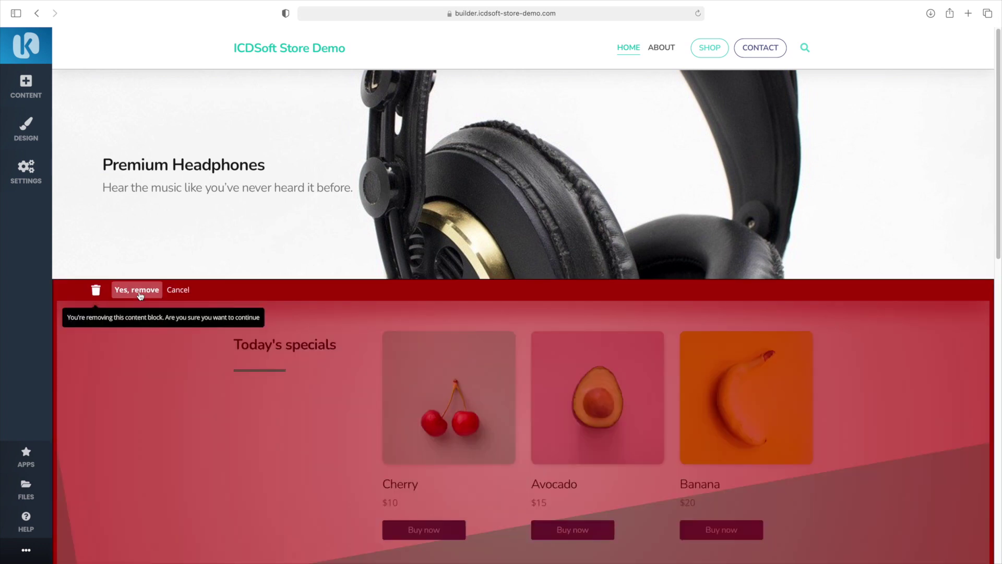
pyautogui.click(138, 293)
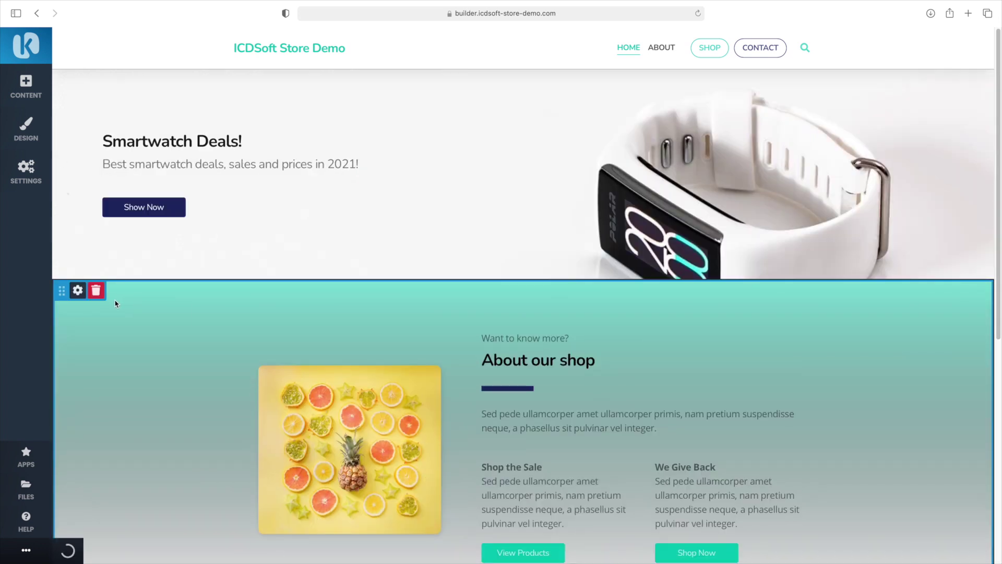
# Add a Shopping cart app block and move it below the Smartwatch Deals banner
pyautogui.click(25, 92)
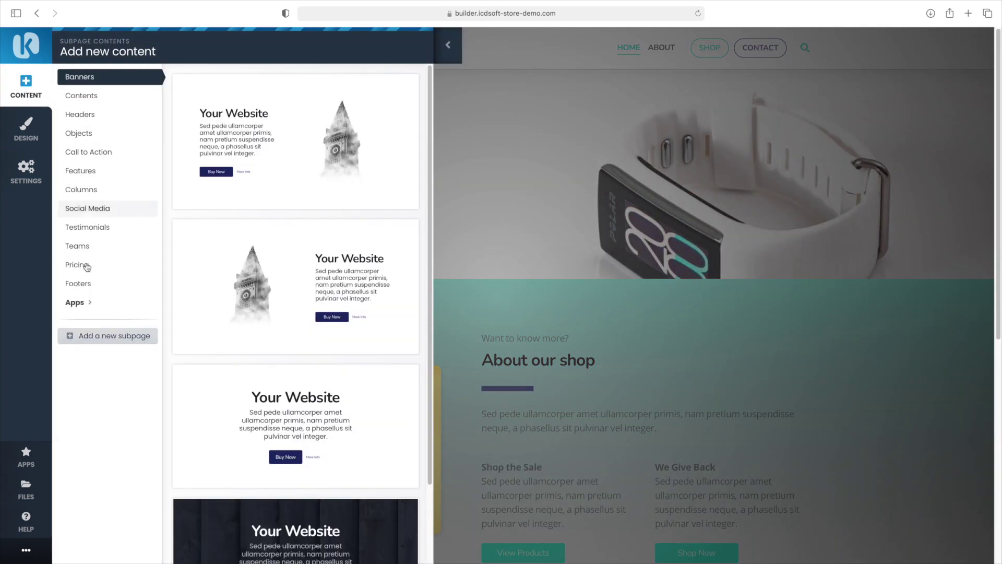
pyautogui.click(82, 302)
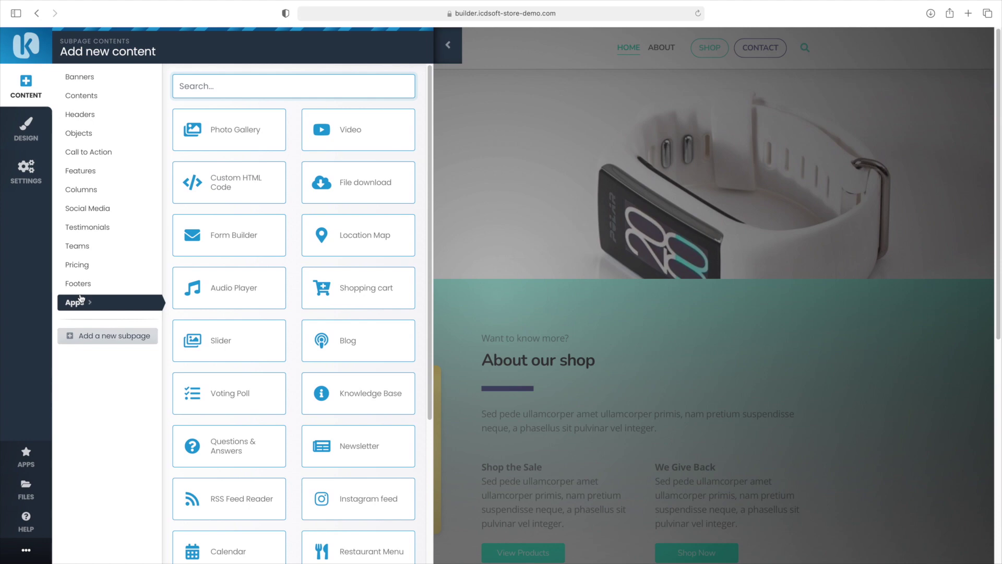
pyautogui.click(354, 290)
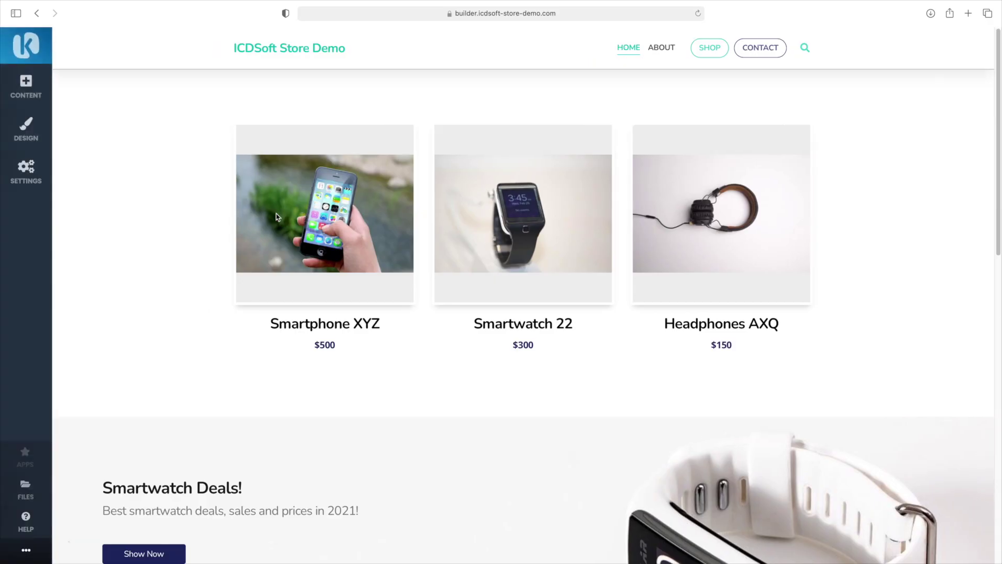
pyautogui.moveTo(62, 81); pyautogui.dragTo(89, 264)
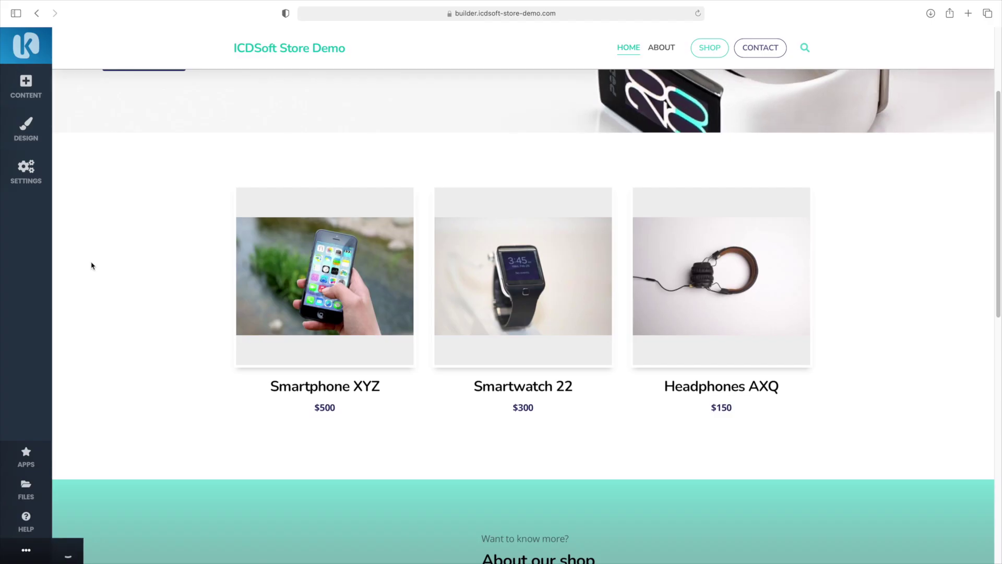
# Set the shop homepage to Random Products, No Sidebar and Categories Thumbnails, and save
pyautogui.click(189, 150)
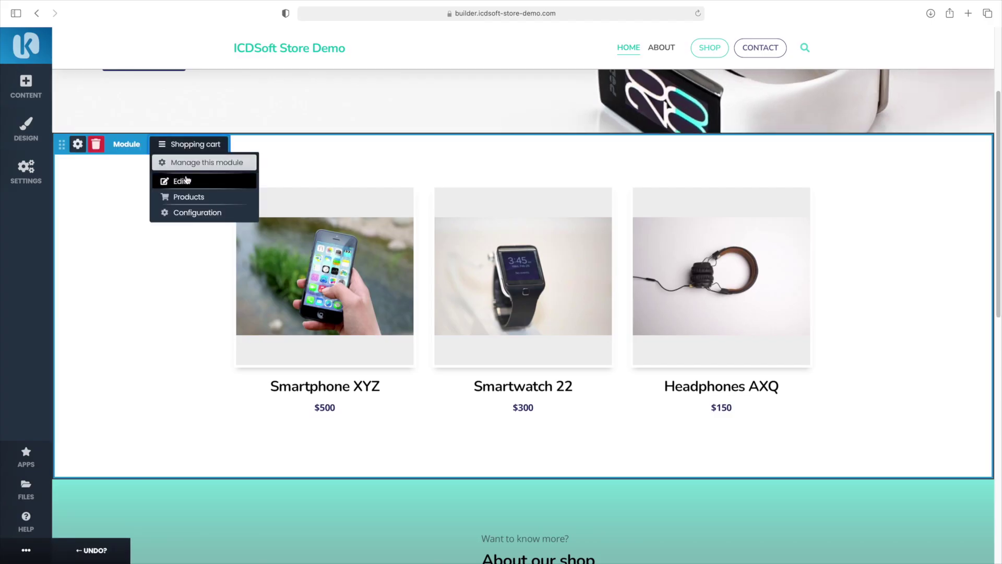
pyautogui.click(188, 163)
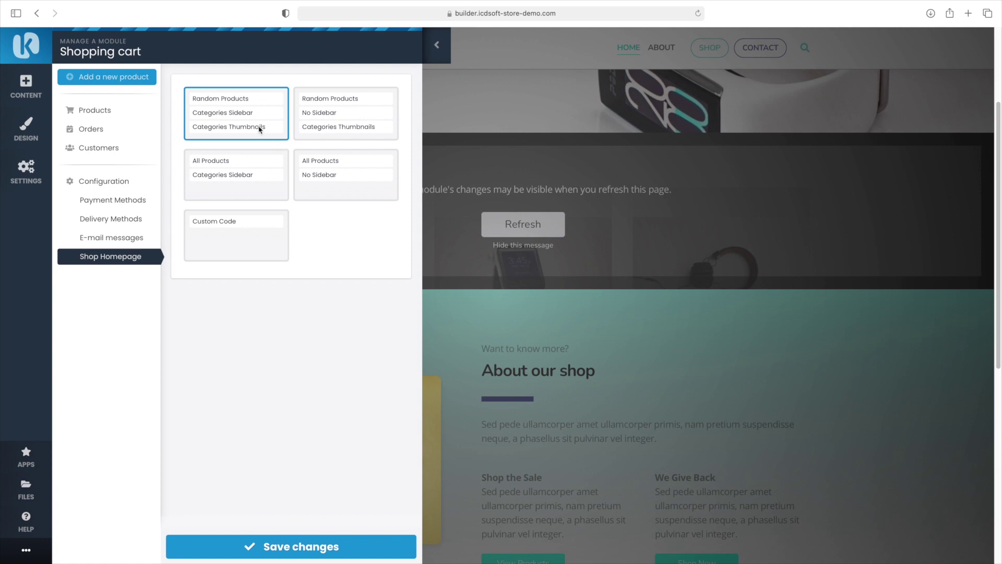
pyautogui.click(333, 116)
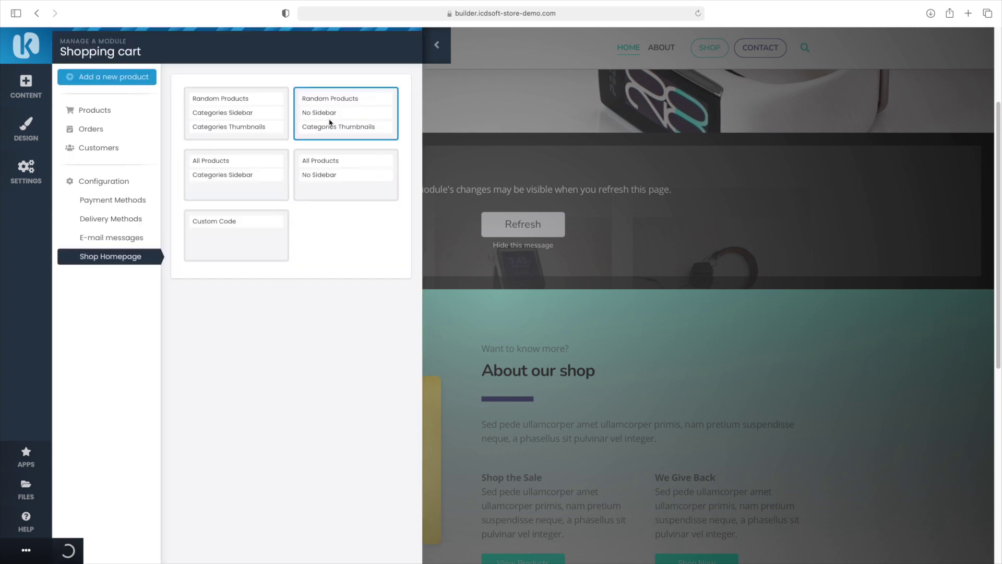
pyautogui.click(335, 546)
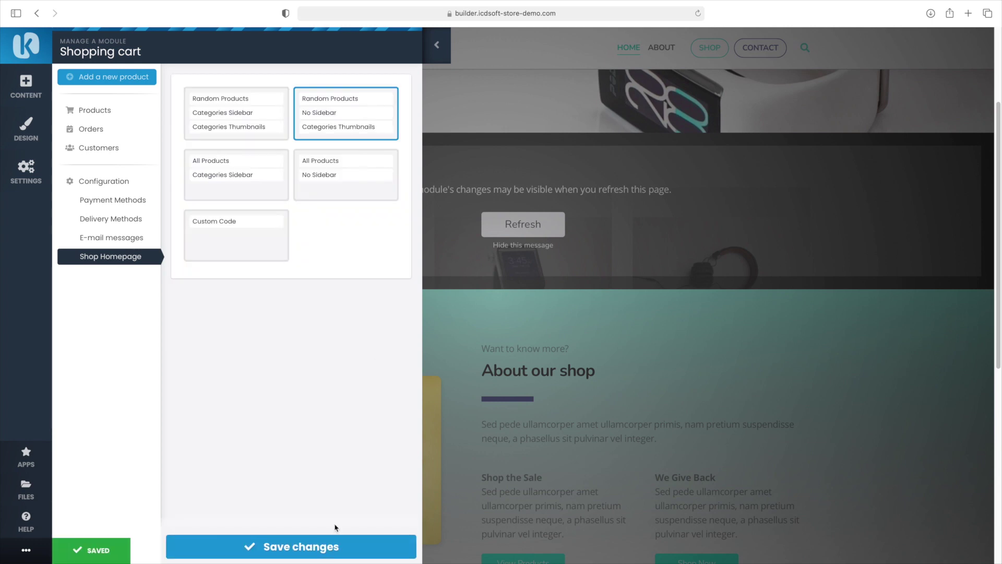
pyautogui.click(336, 546)
# Refresh the page and scroll through the updated shop block
pyautogui.click(506, 223)
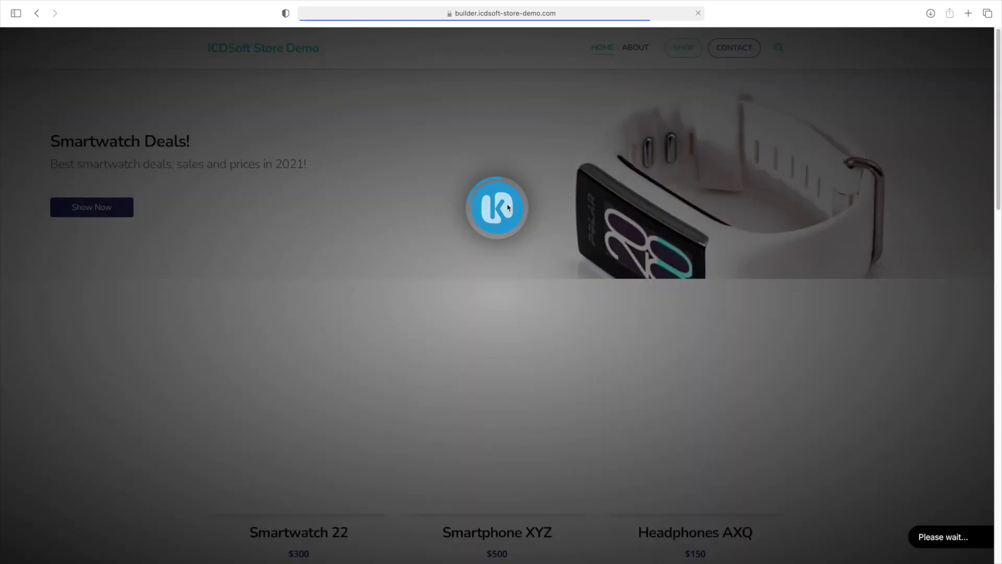
pyautogui.scroll(-3, 538, 260)
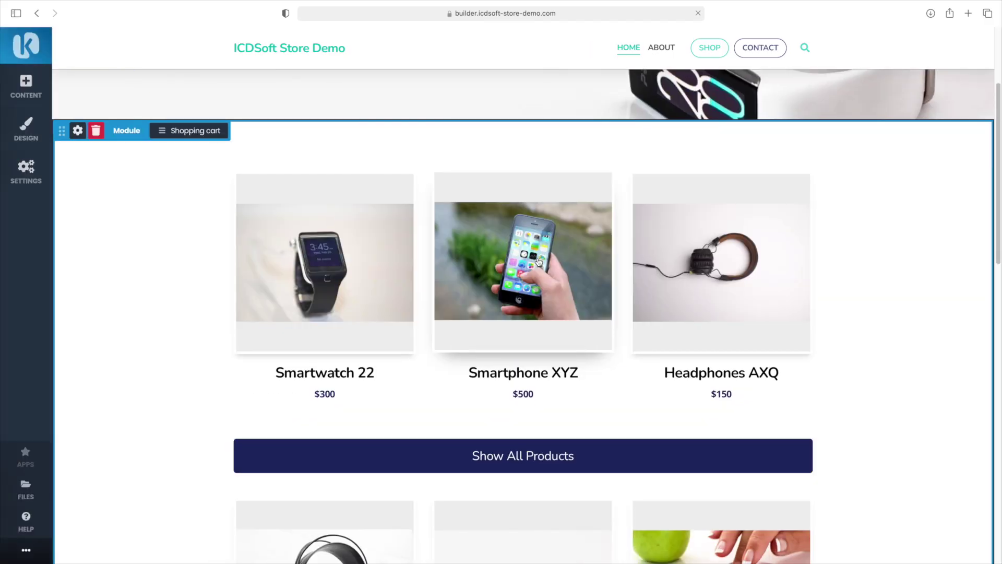
pyautogui.scroll(-3, 539, 261)
pyautogui.scroll(-4, 539, 261)
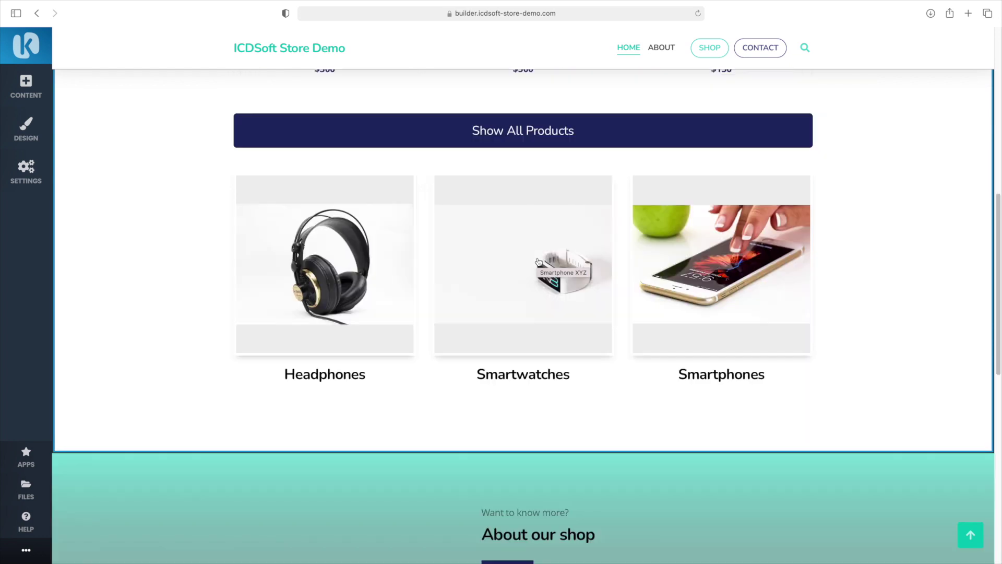
pyautogui.scroll(8, 540, 261)
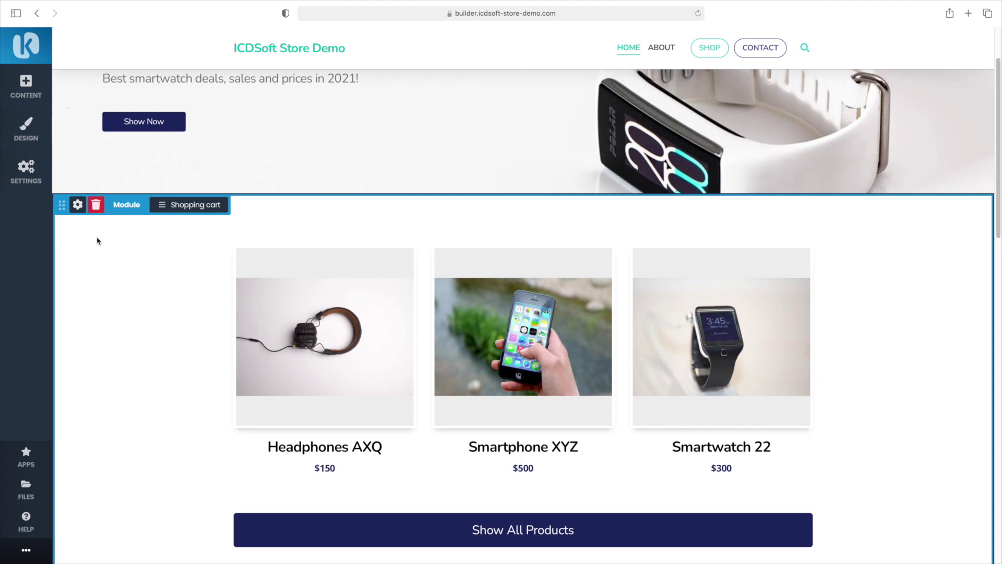
# Enable block dividers and give the shop block a #01c8b4 Rounded 6 footer divider
pyautogui.click(78, 205)
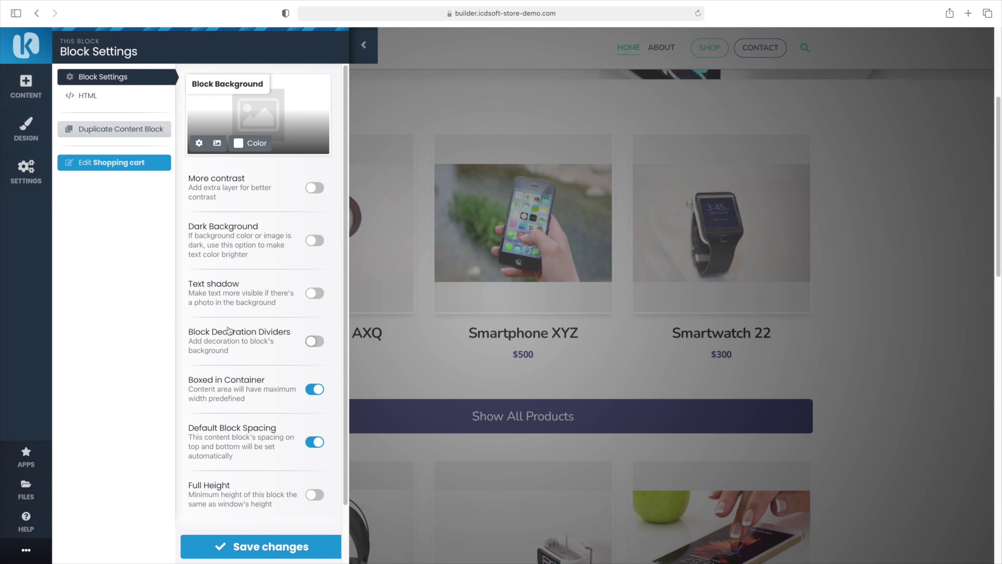
pyautogui.click(315, 342)
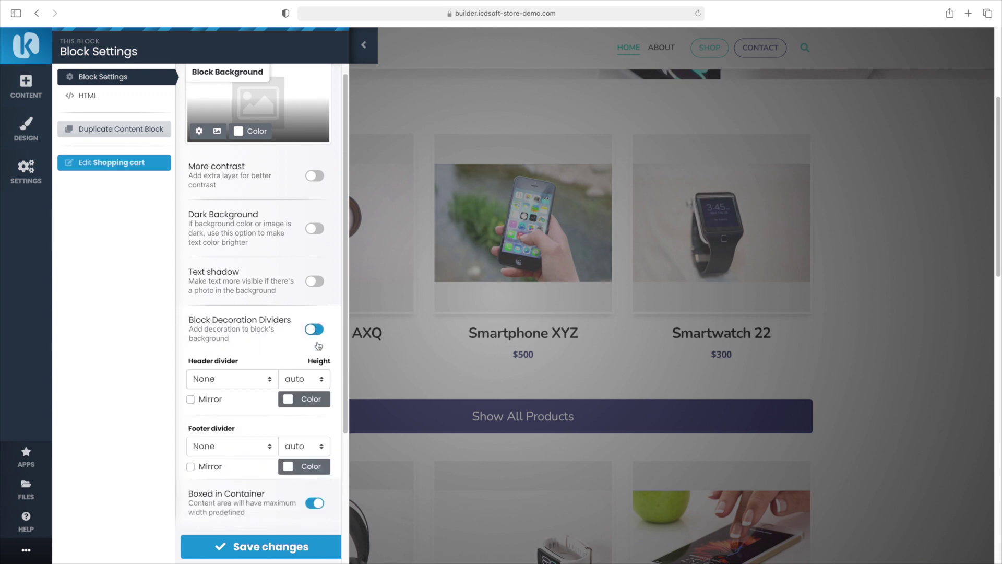
pyautogui.scroll(-4, 317, 339)
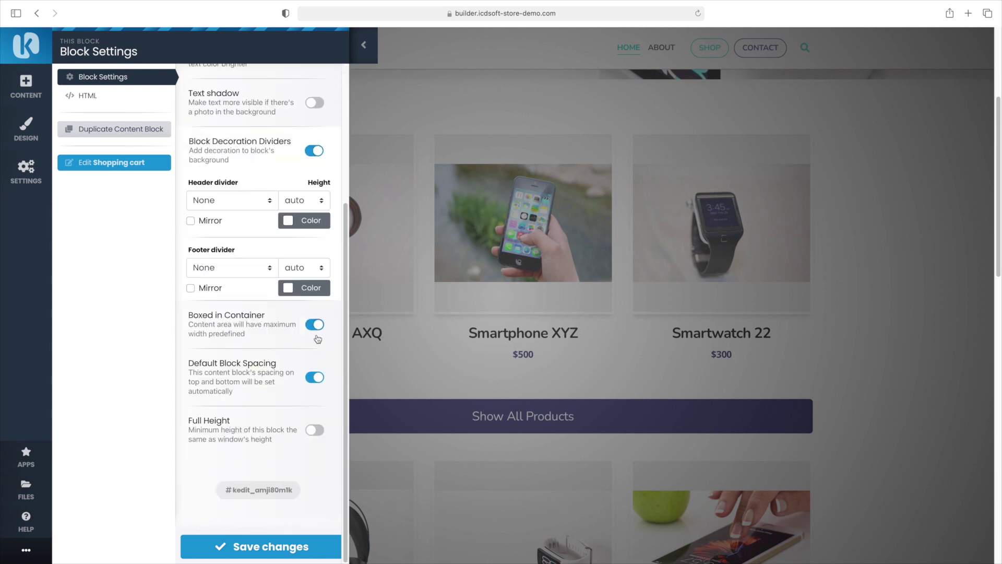
pyautogui.click(293, 290)
pyautogui.click(99, 95)
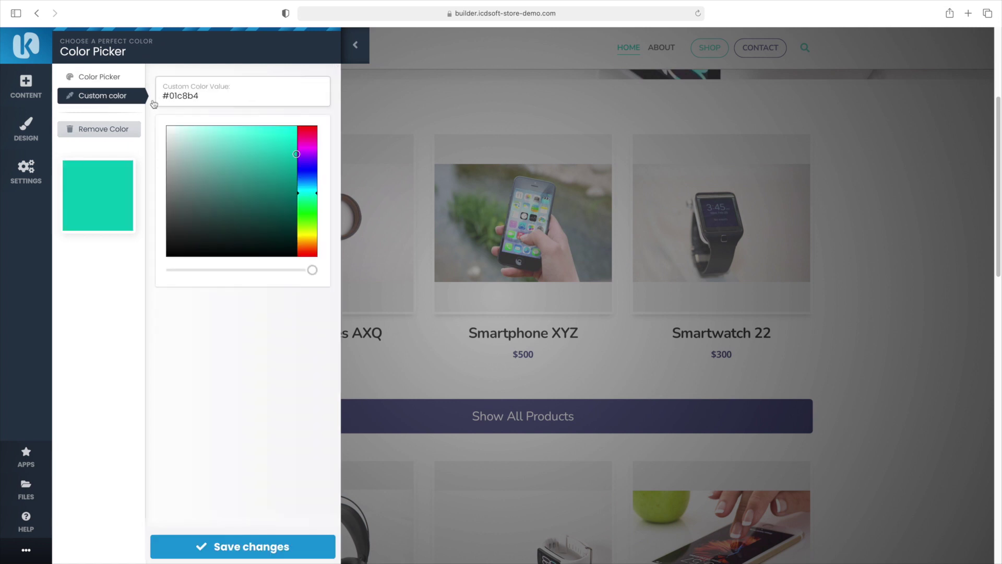
pyautogui.click(256, 545)
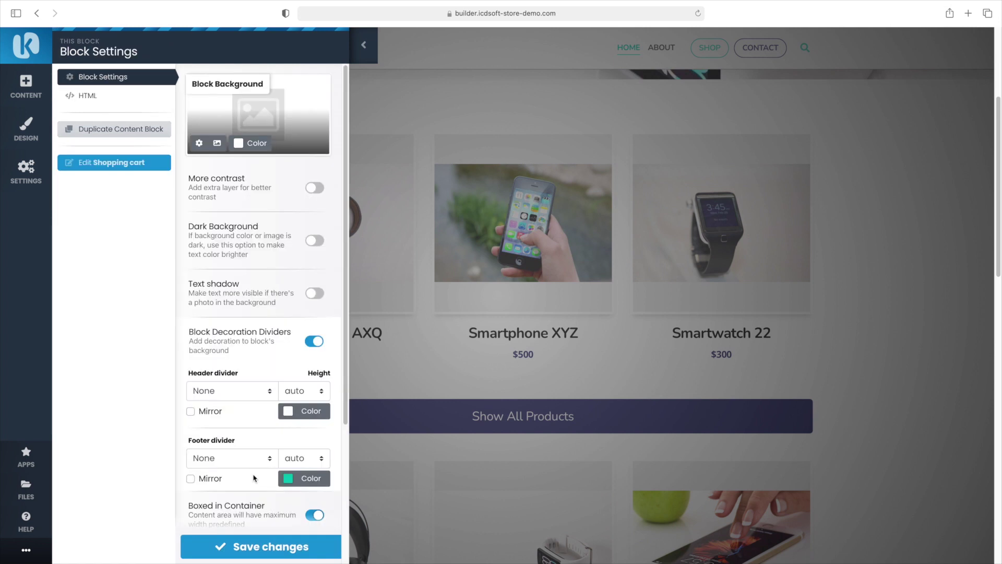
pyautogui.click(265, 458)
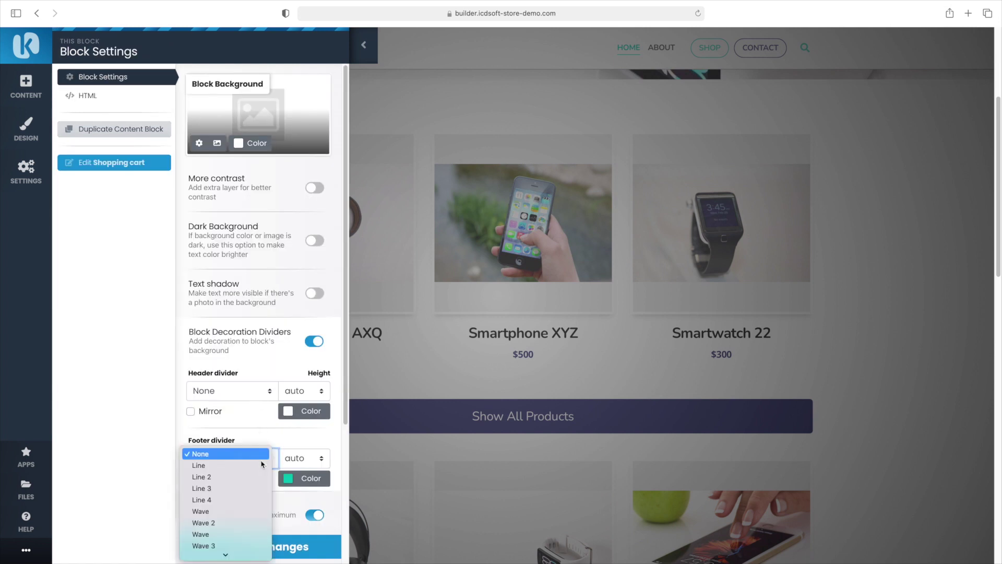
pyautogui.press('Down')
pyautogui.press('Down')
pyautogui.press('Down')
pyautogui.press('Down')
pyautogui.press('Down')
pyautogui.press('Down')
pyautogui.press('Down')
pyautogui.press('Down')
pyautogui.press('Down')
pyautogui.press('Down')
pyautogui.press('Down')
pyautogui.press('Down')
pyautogui.press('Down')
pyautogui.press('Down')
pyautogui.press('Return')
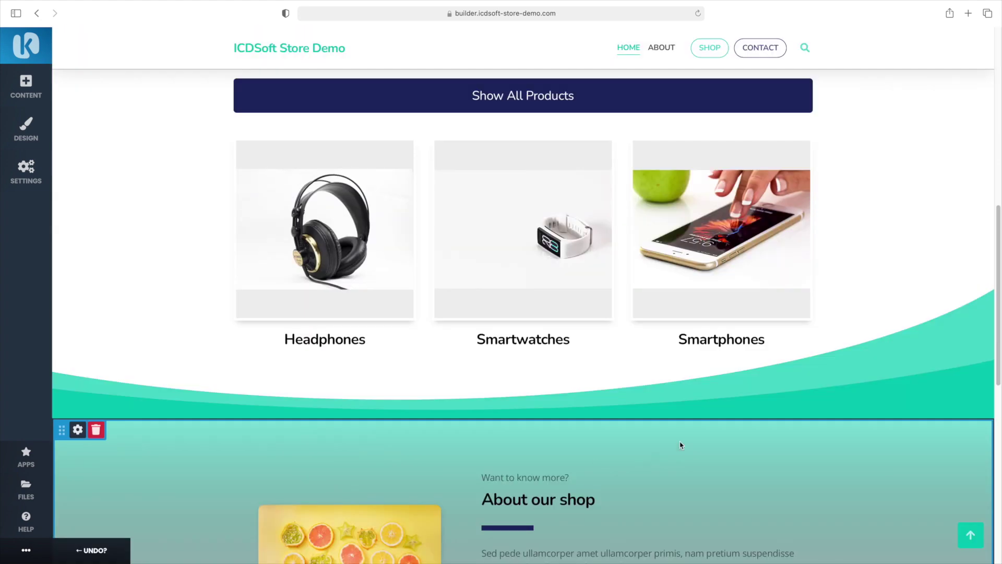
# Replace the About our shop fruit picture with the Special Prices shop-window photo
pyautogui.scroll(-10, 783, 391)
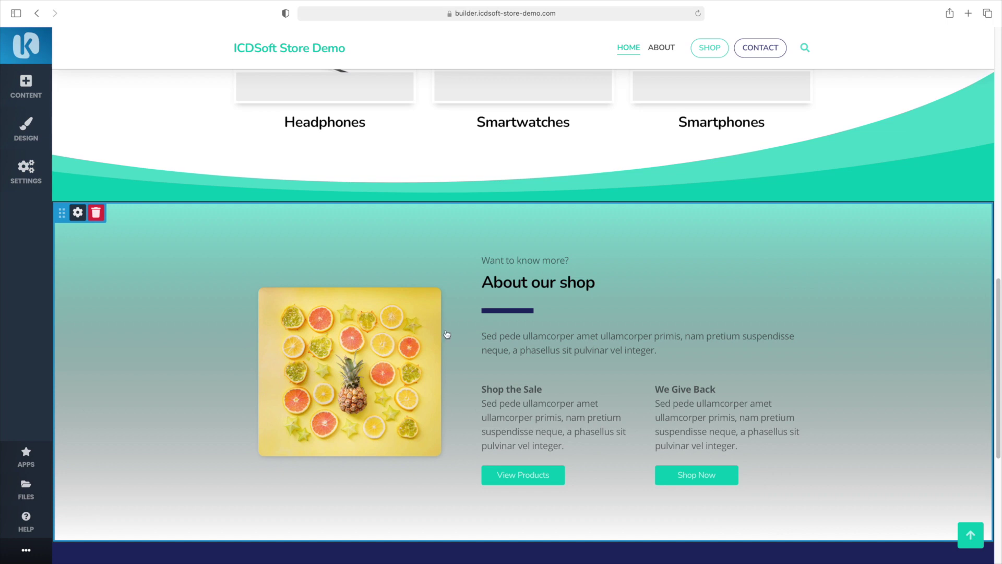
pyautogui.click(295, 298)
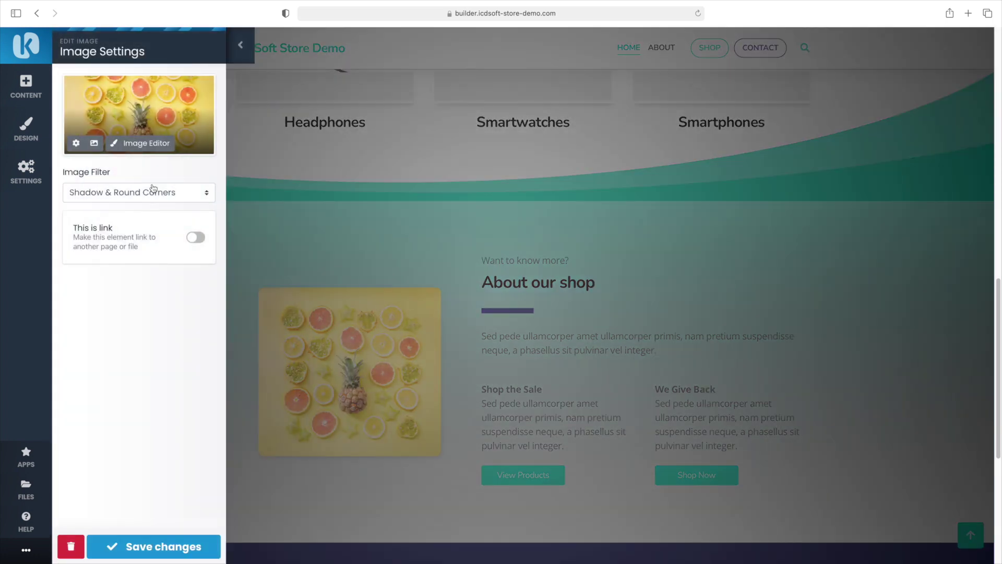
pyautogui.click(94, 143)
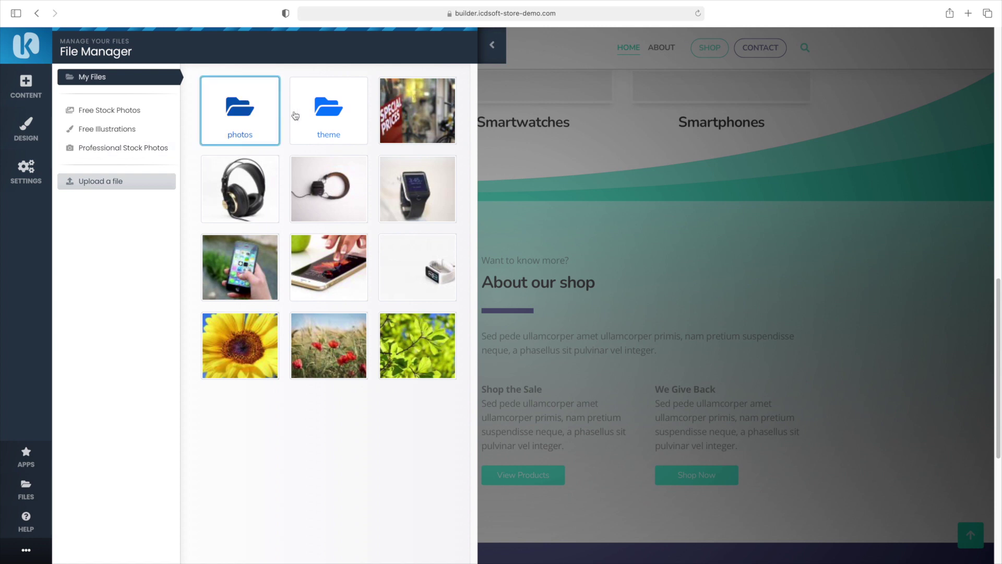
pyautogui.click(391, 120)
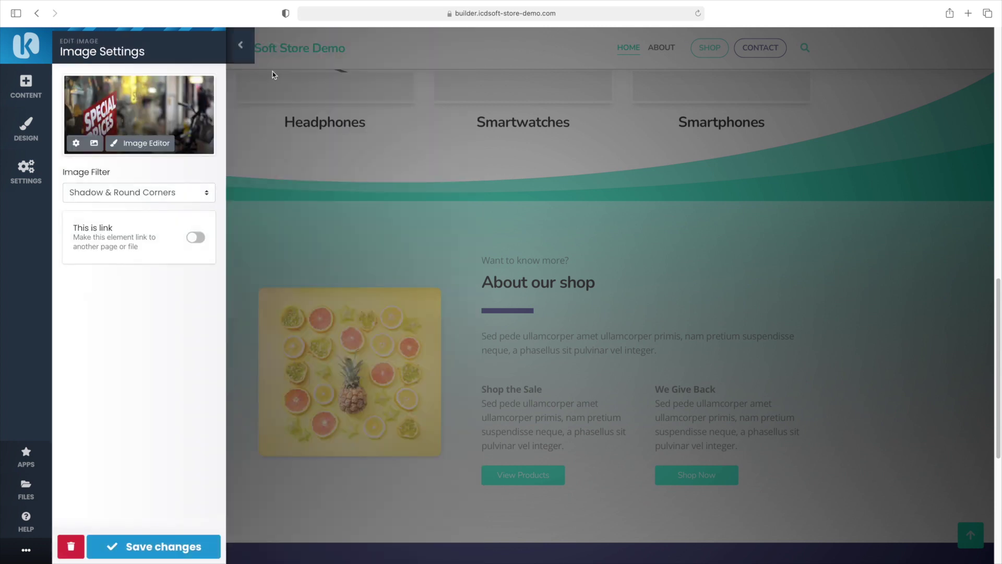
pyautogui.click(184, 546)
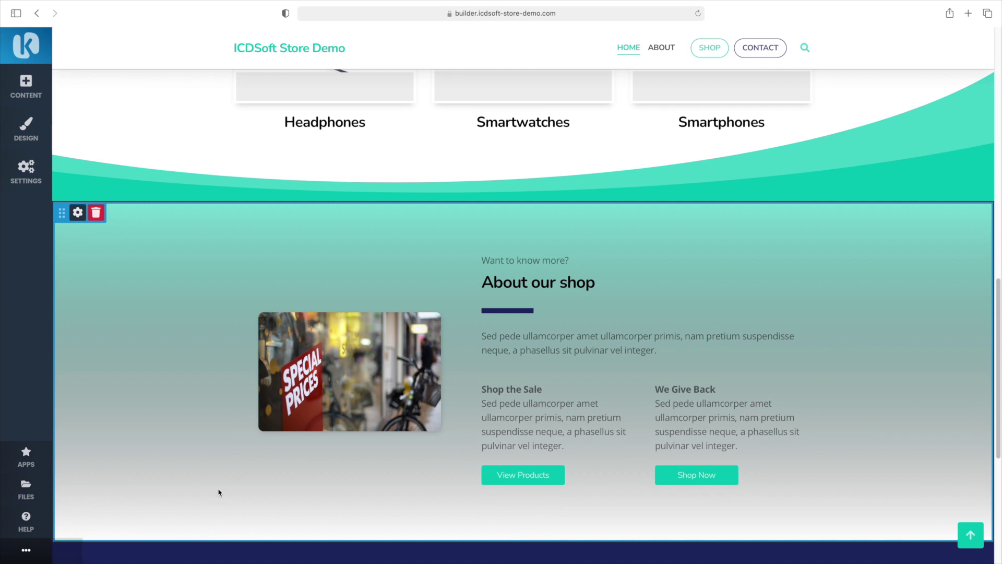
# Swap the site footer for the second teal template from Content > Footers
pyautogui.scroll(-6, 219, 494)
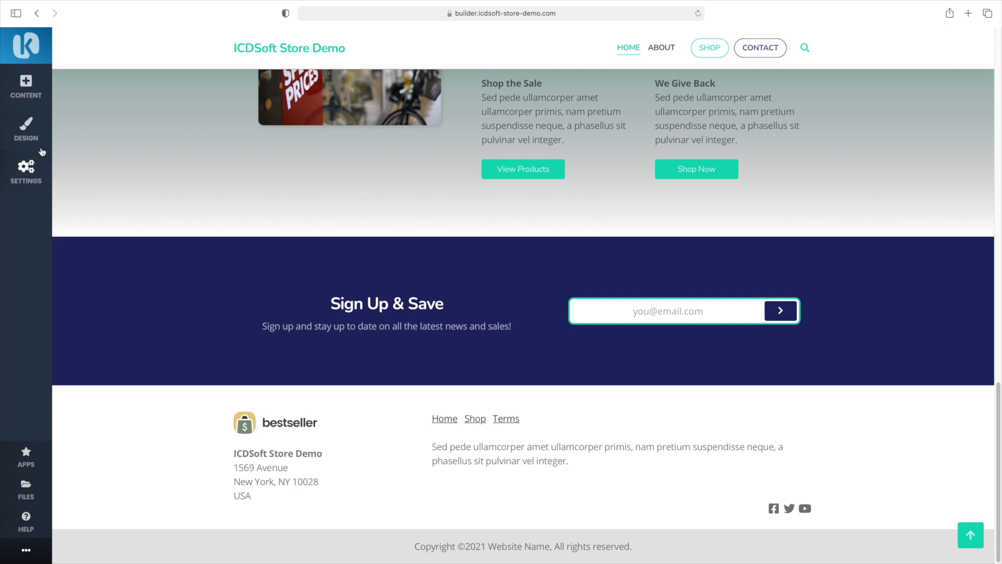
pyautogui.click(26, 89)
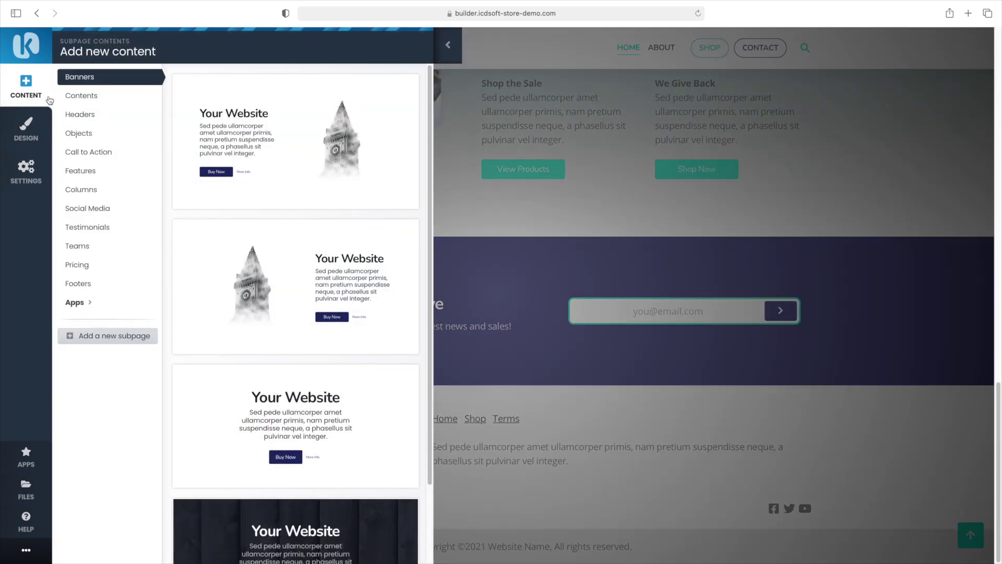
pyautogui.click(87, 286)
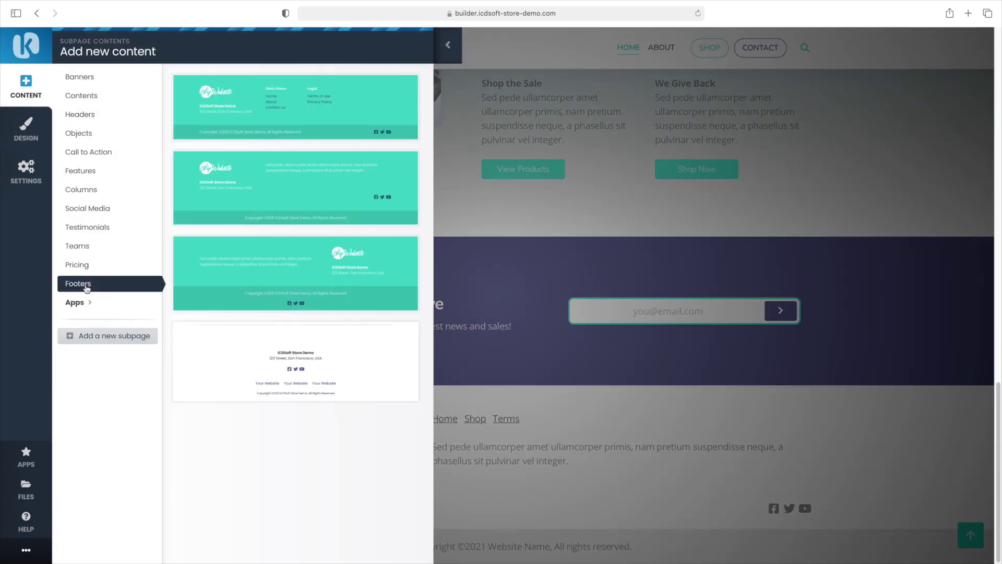
pyautogui.moveTo(239, 178)
pyautogui.click(237, 178)
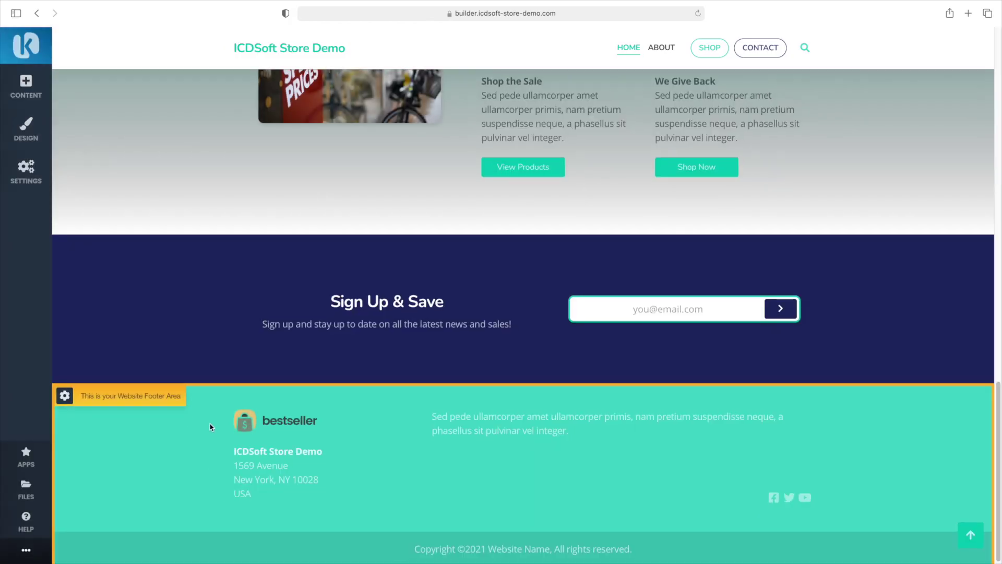
# Open the Live Chat Smartsupp app and start a new Smartsupp account
pyautogui.scroll(10, 192, 420)
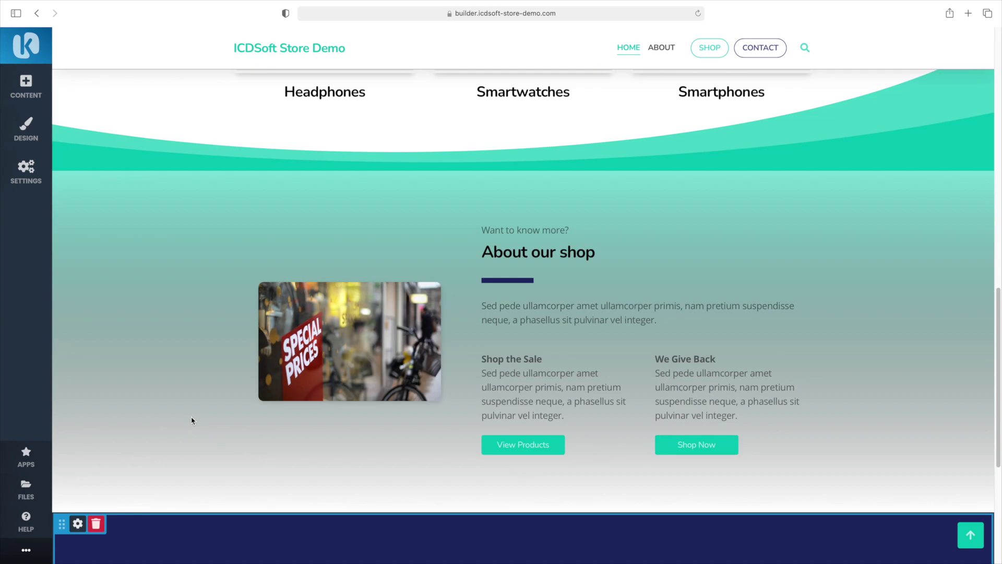
pyautogui.scroll(10, 192, 420)
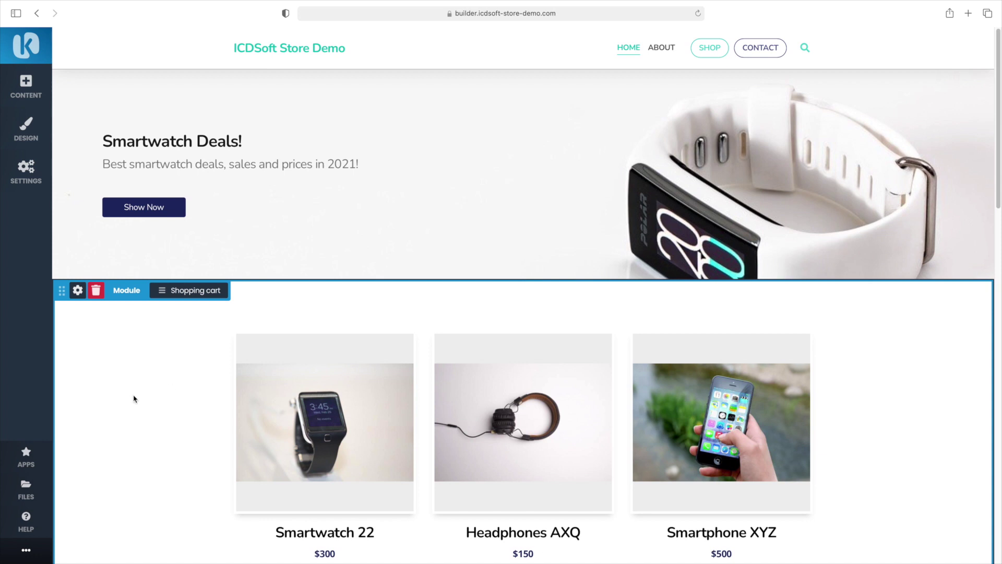
pyautogui.click(38, 464)
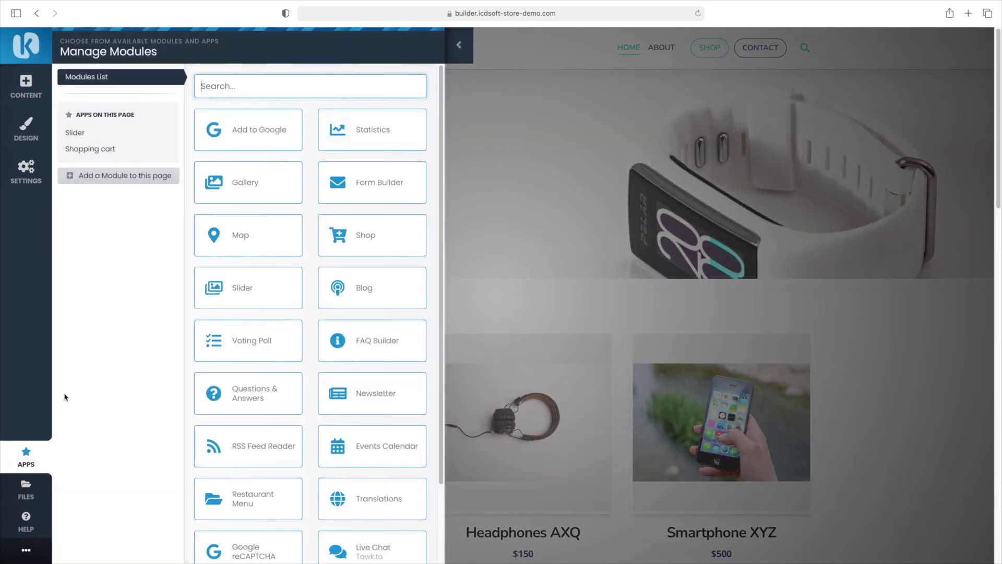
pyautogui.scroll(-5, 238, 386)
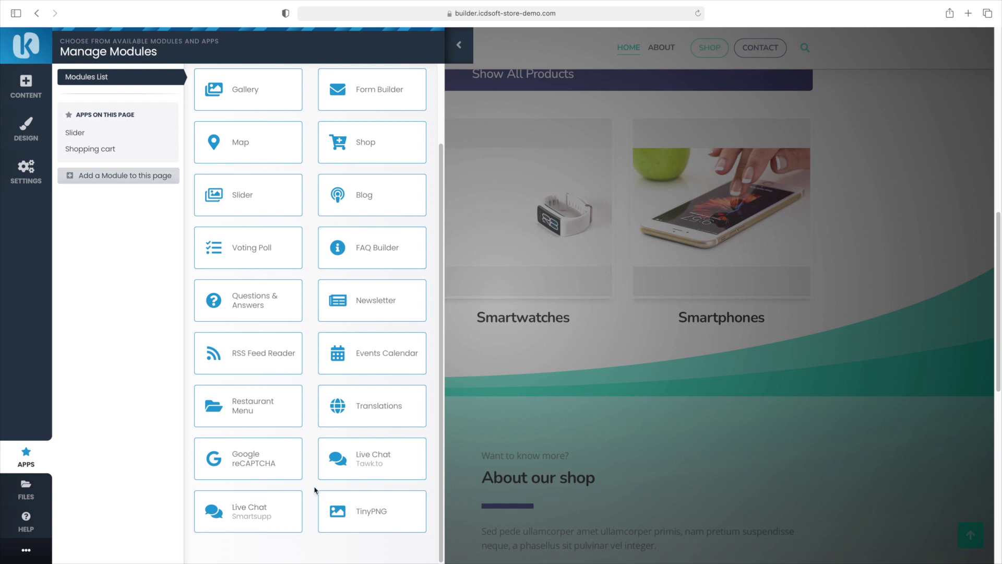
pyautogui.click(298, 501)
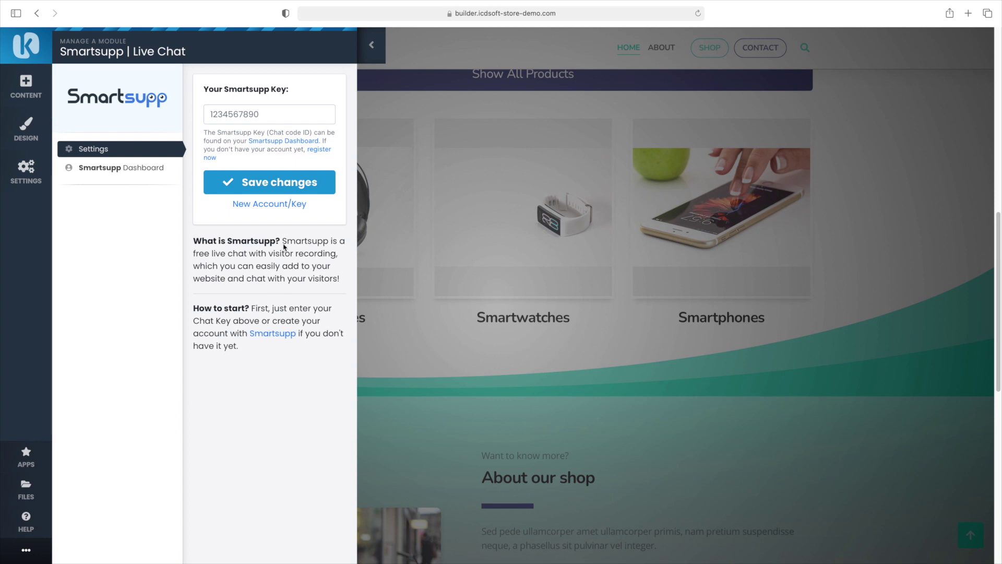
pyautogui.click(281, 204)
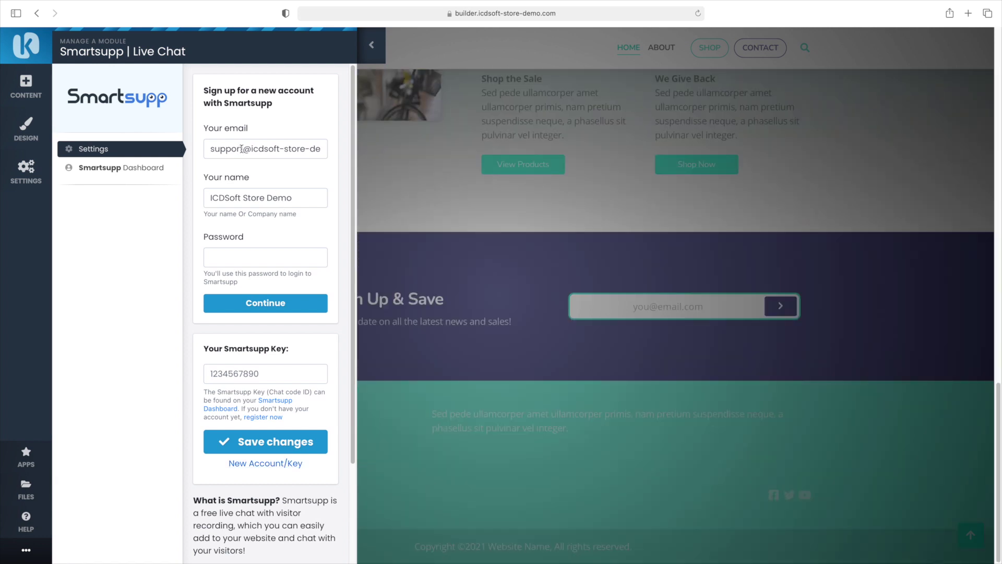
# Edit the account's email address, enter a password and submit the Smartsupp sign-up
pyautogui.moveTo(242, 148); pyautogui.dragTo(208, 150)
pyautogui.write('contact')
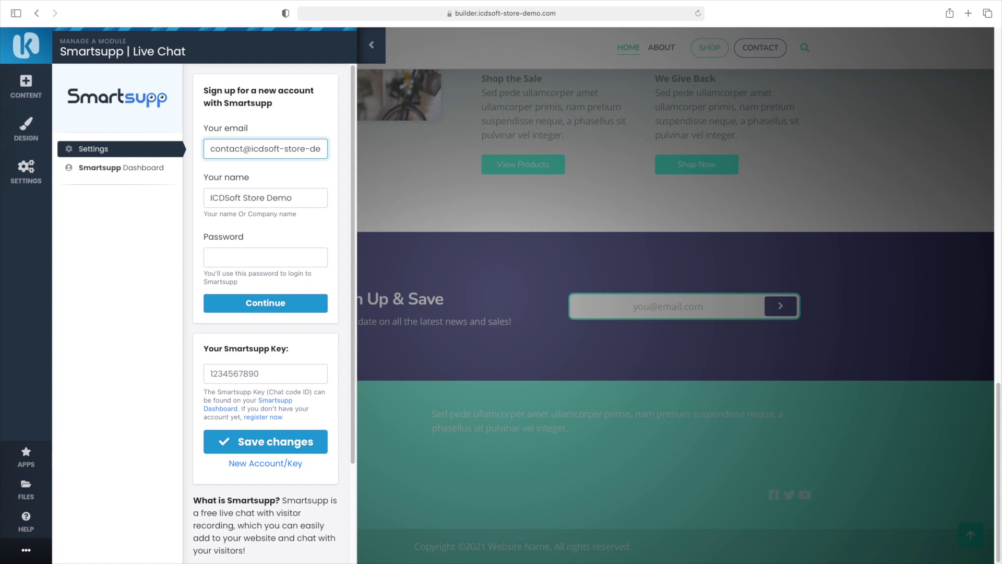
pyautogui.press('Tab')
pyautogui.press('Tab')
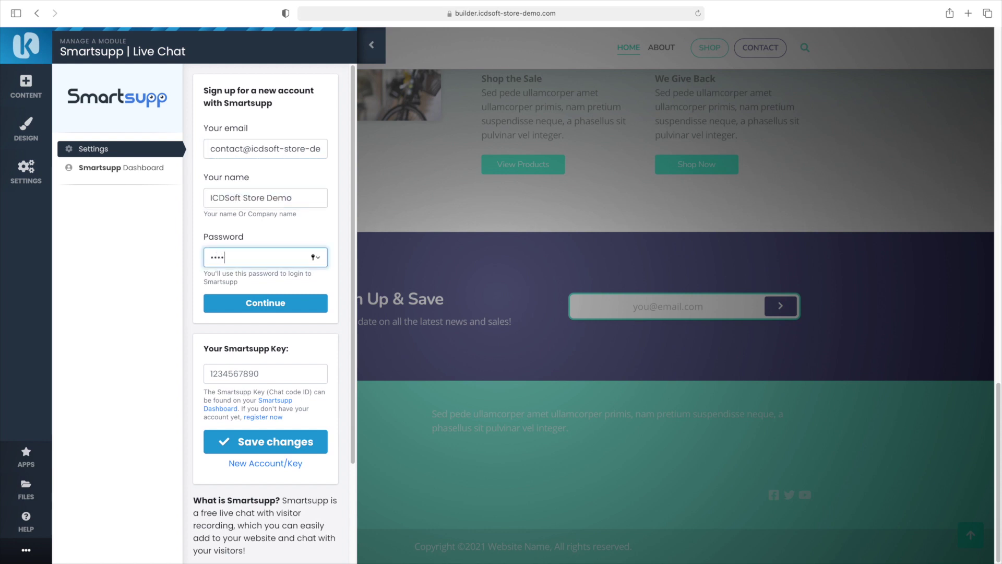
pyautogui.click(264, 303)
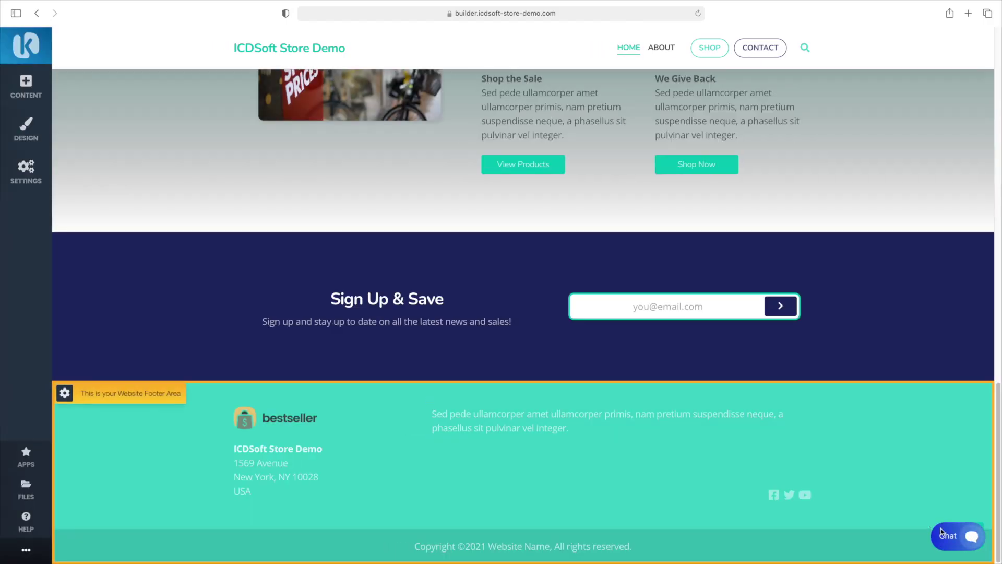
# Test the site's chat widget, then go to the About page
pyautogui.click(954, 545)
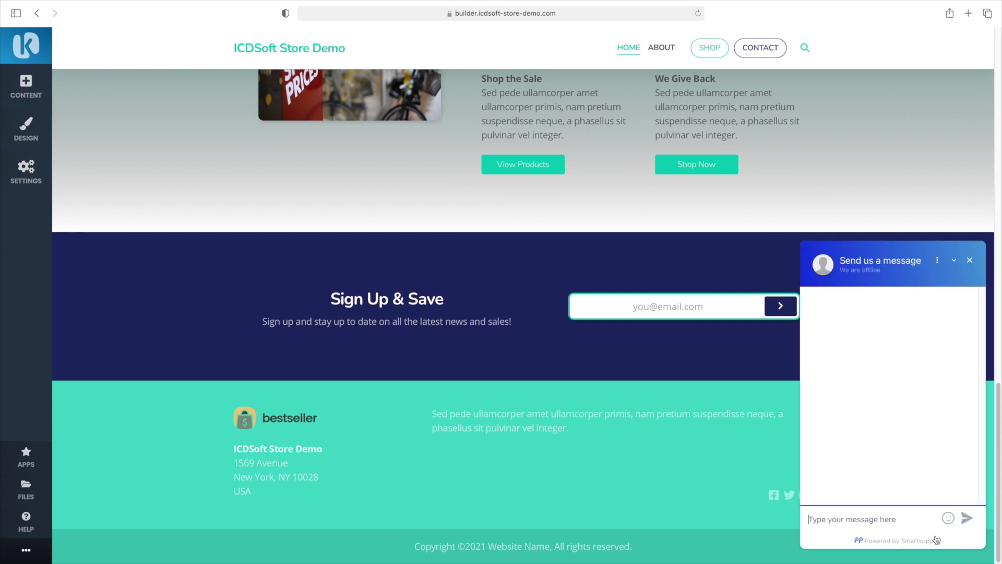
pyautogui.scroll(20, 879, 450)
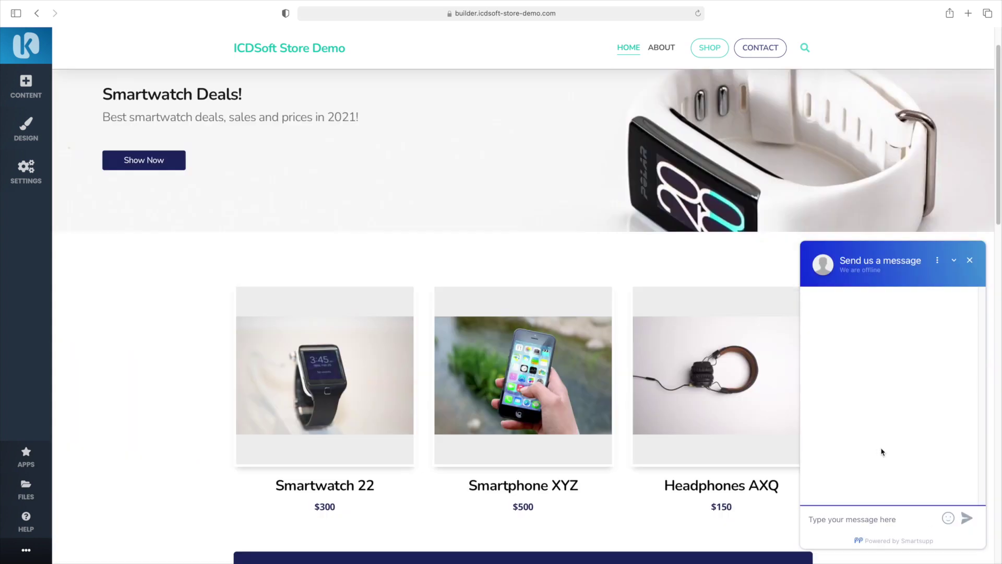
pyautogui.click(658, 48)
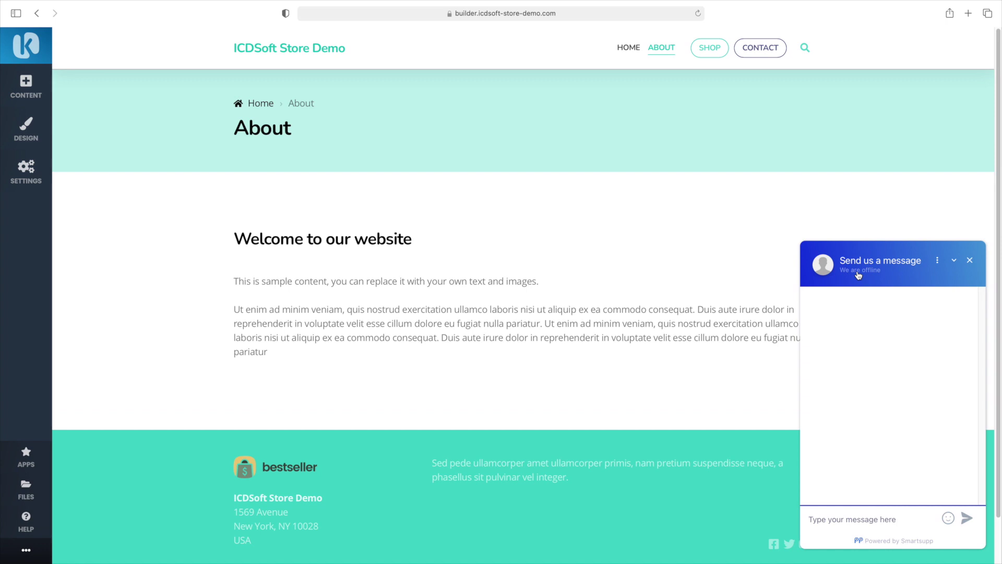
# Log in to Smartsupp via the Powered by Smartsupp link with the account email and password
pyautogui.click(901, 541)
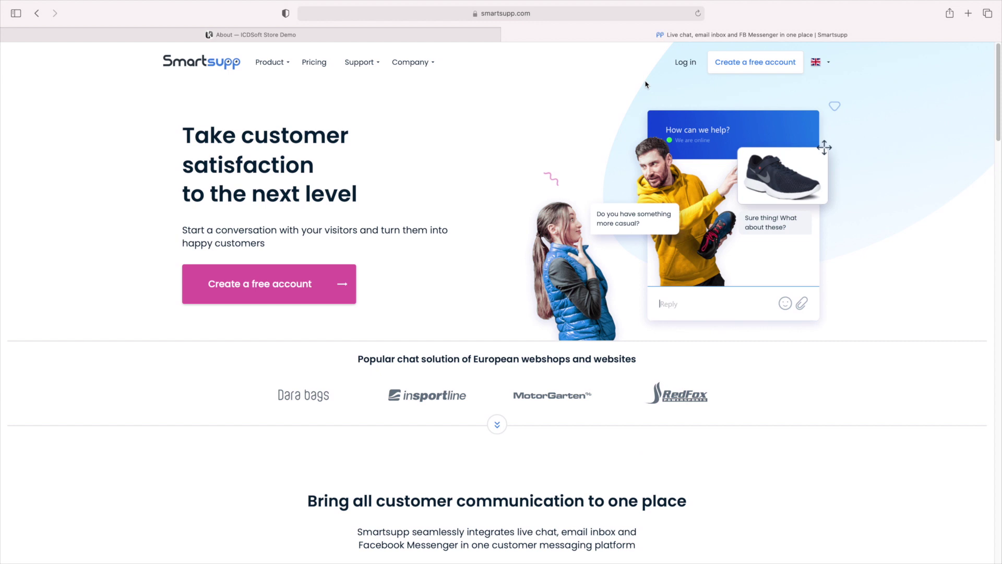
pyautogui.click(686, 63)
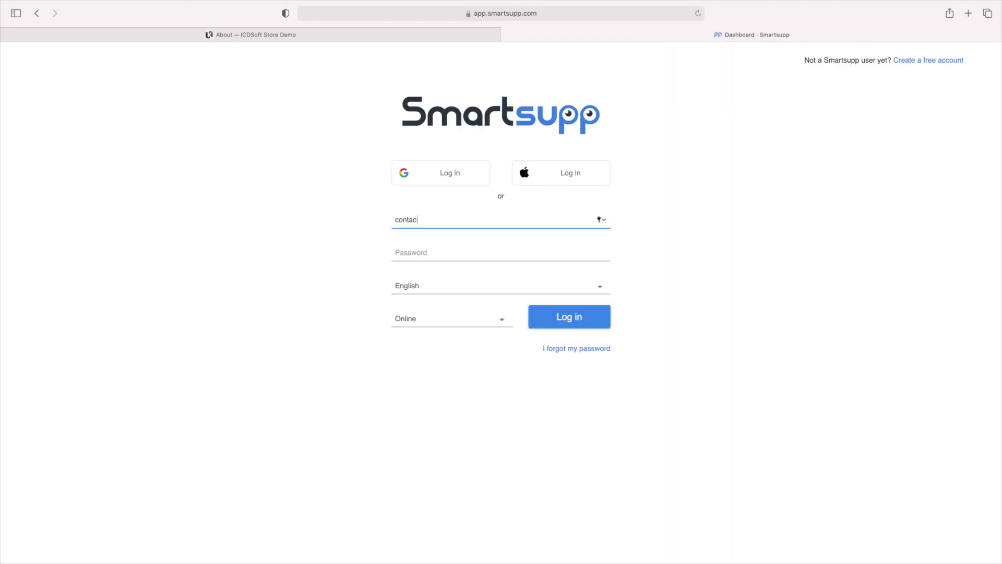
pyautogui.press('Tab')
pyautogui.write('•')
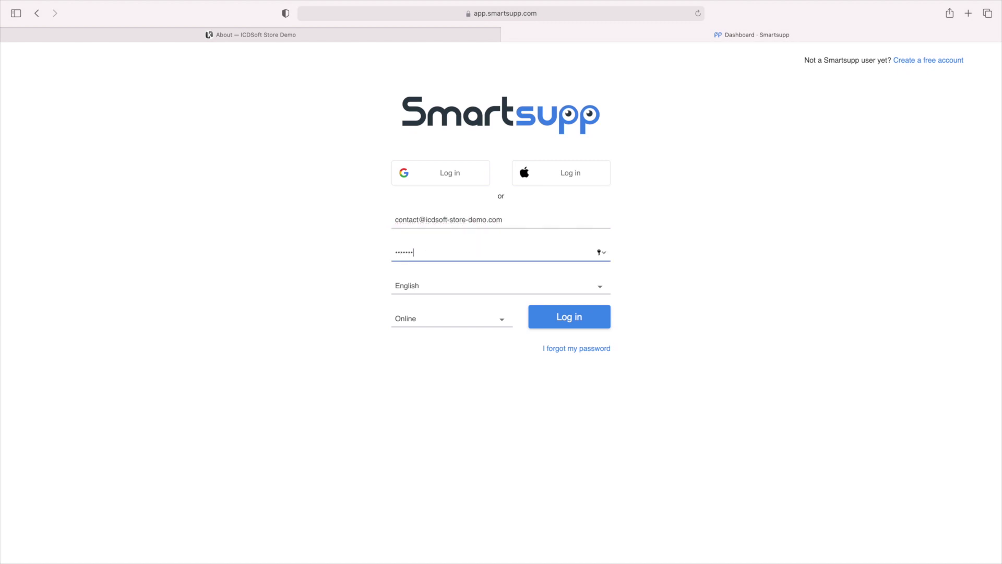
pyautogui.write('•••••••')
pyautogui.click(538, 318)
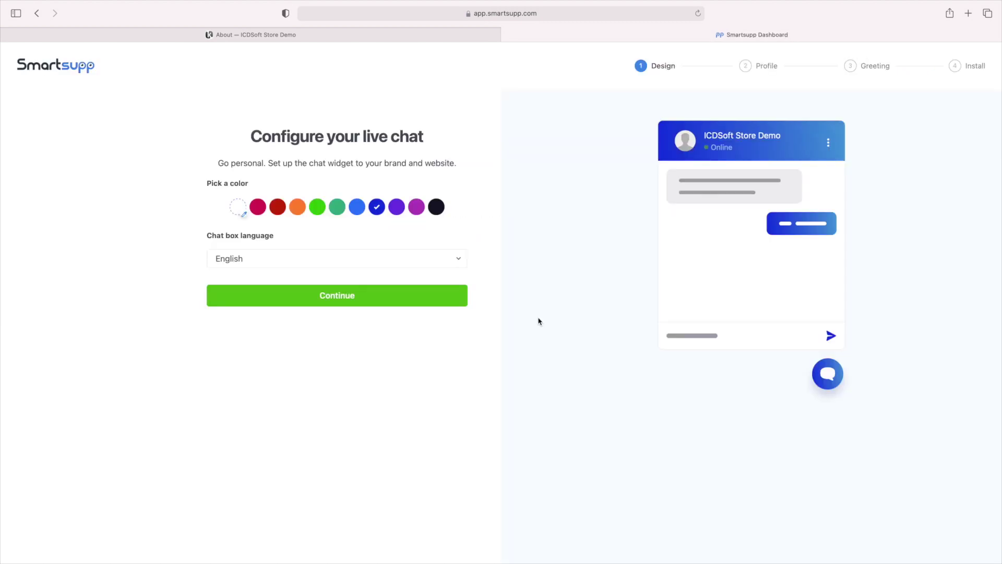
# Finish the chat setup: light-blue colour, 'Agent' added to the name, default greeting
pyautogui.click(356, 210)
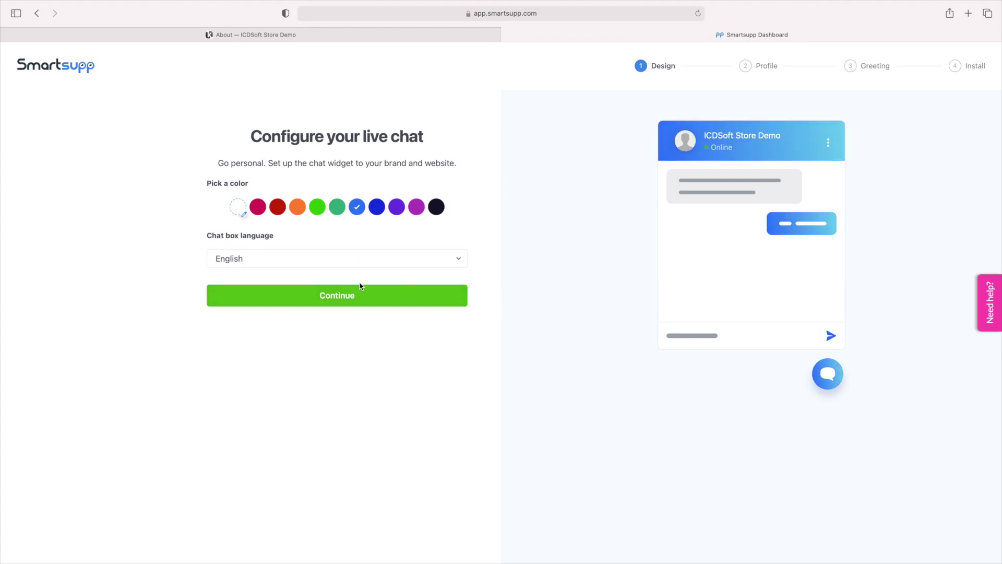
pyautogui.click(360, 291)
pyautogui.click(304, 271)
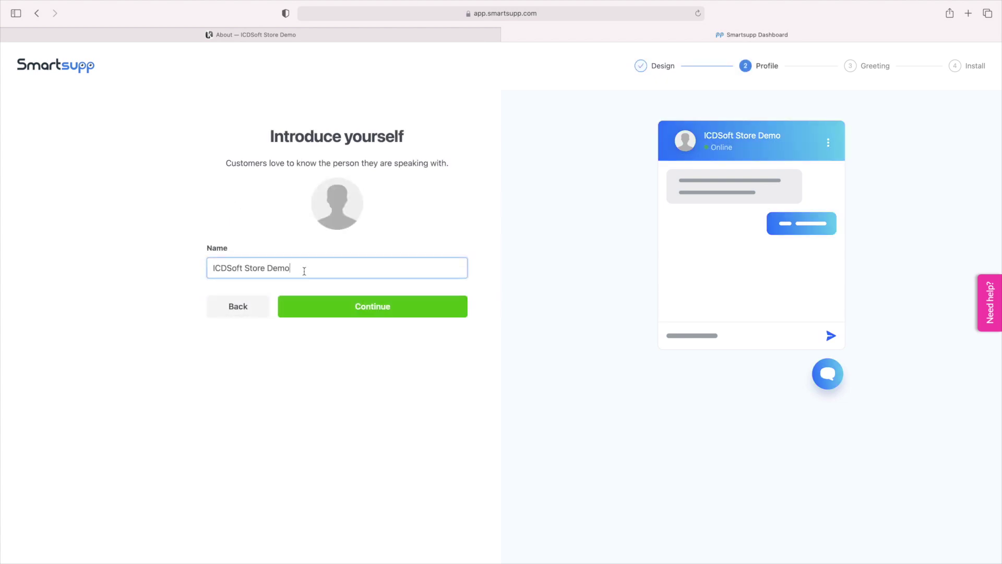
pyautogui.write('Agent')
pyautogui.click(330, 301)
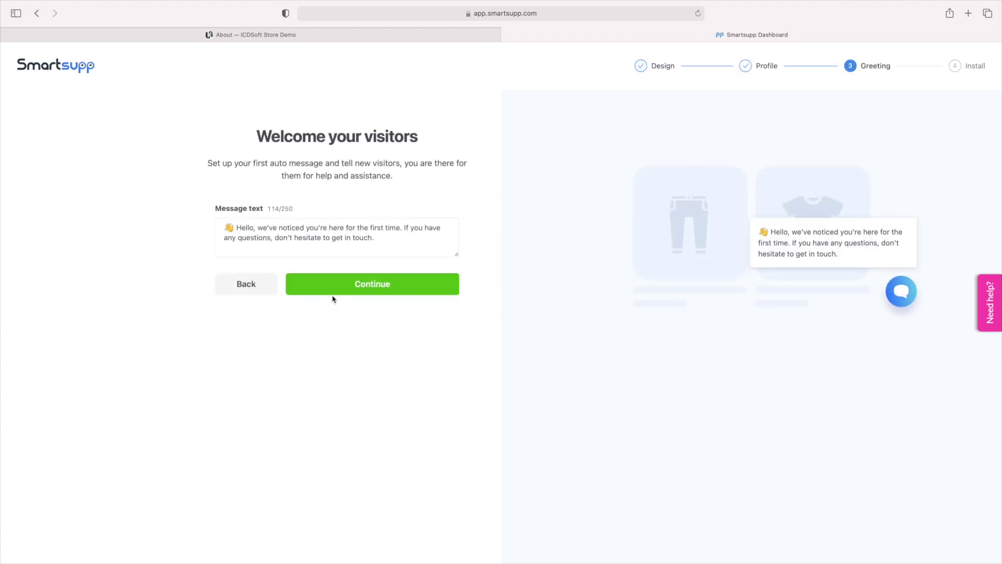
pyautogui.click(342, 287)
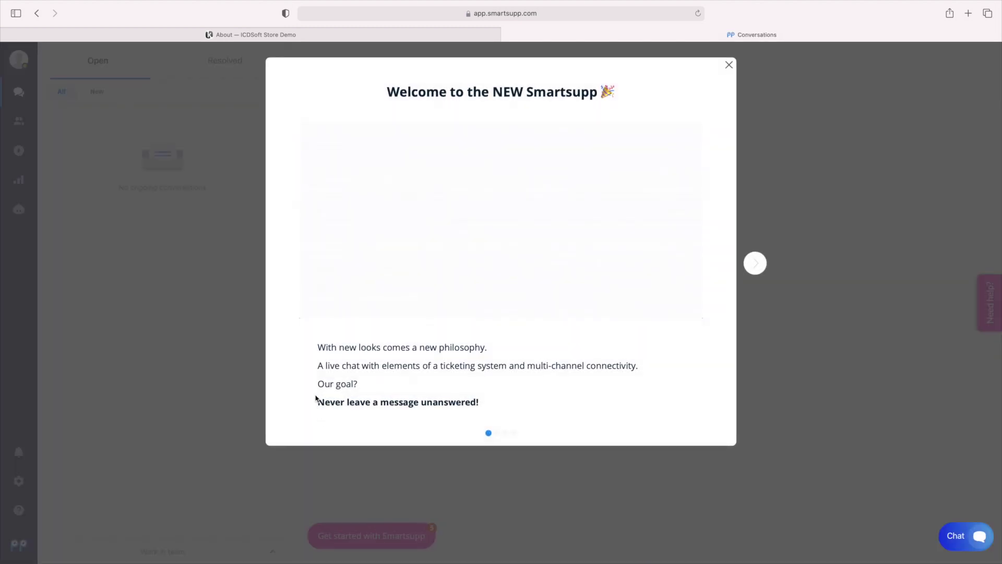
pyautogui.click(68, 375)
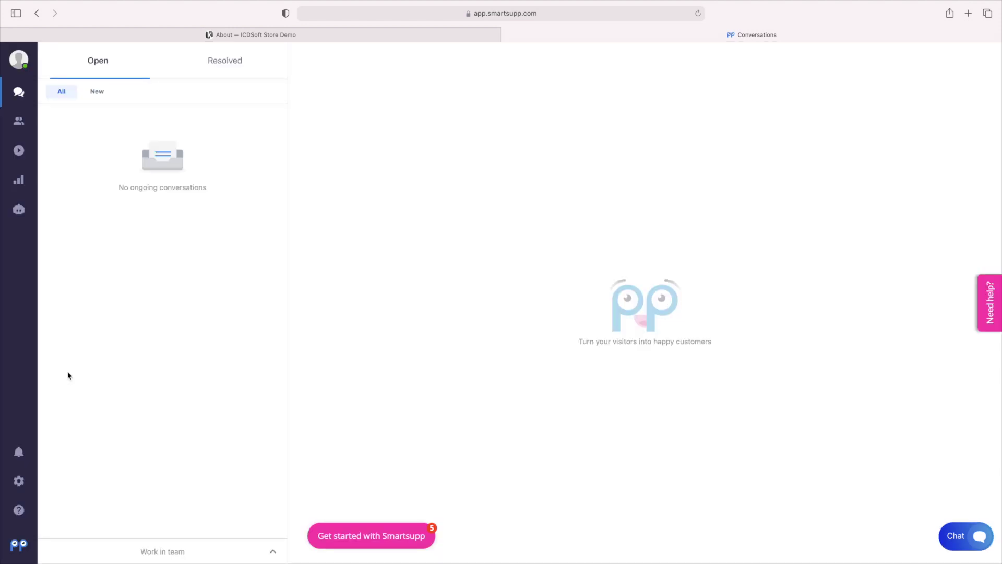
# Send 'Hello' from the site's chat widget and open it in Smartsupp Conversations
pyautogui.click(298, 33)
pyautogui.write('Hello')
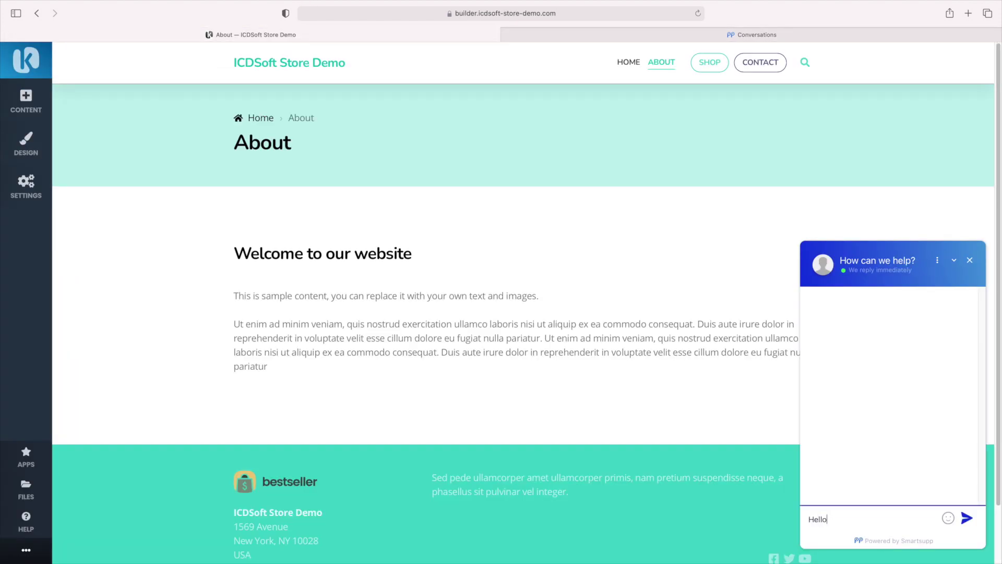
pyautogui.press('Return')
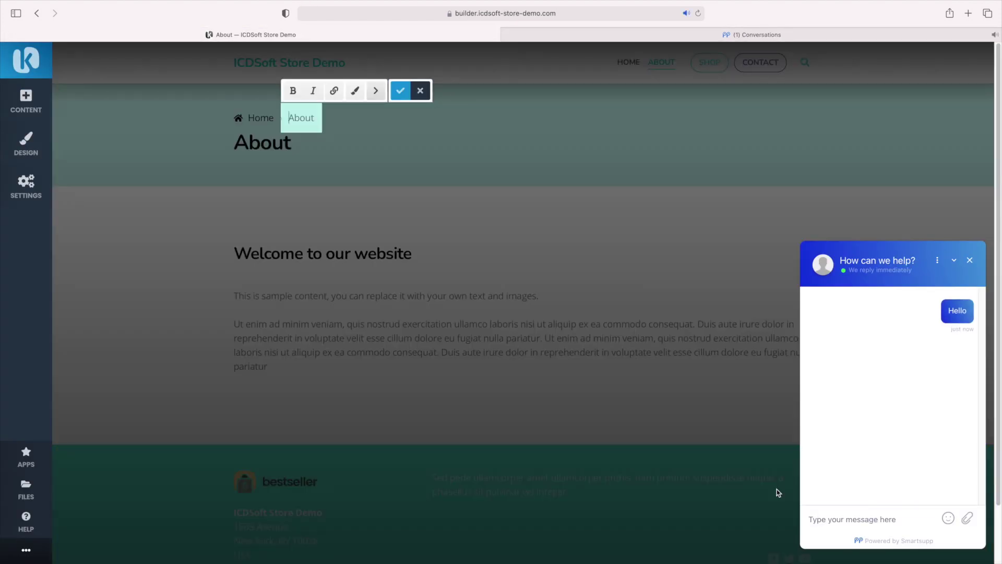
pyautogui.click(746, 41)
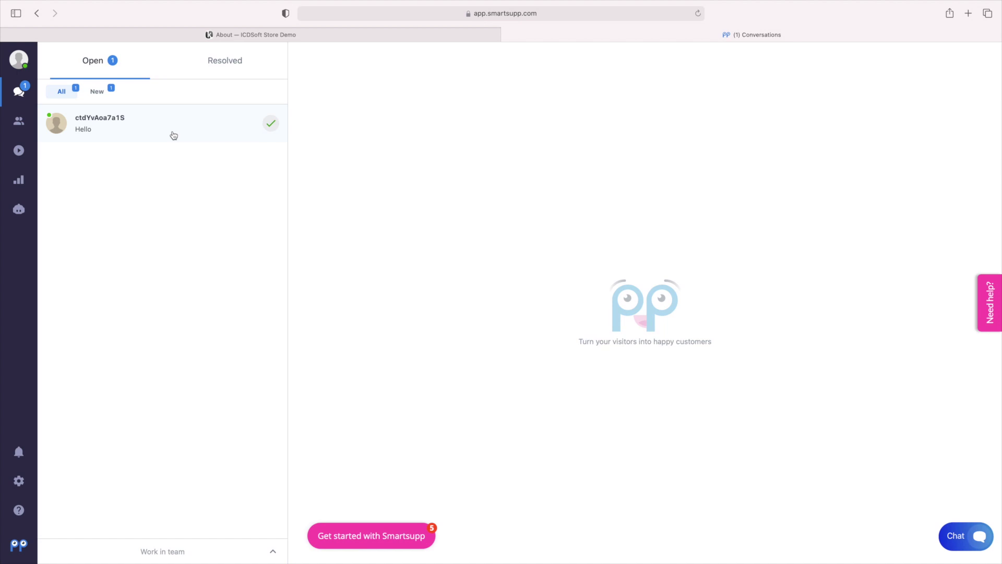
pyautogui.click(174, 134)
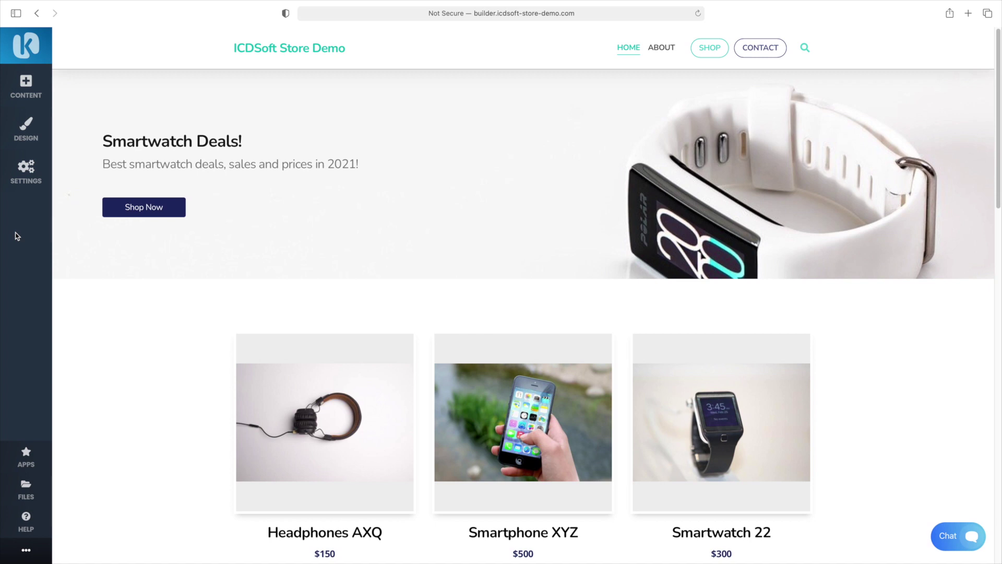
# Add a new subpage named Blog using the Blog page type
pyautogui.click(29, 88)
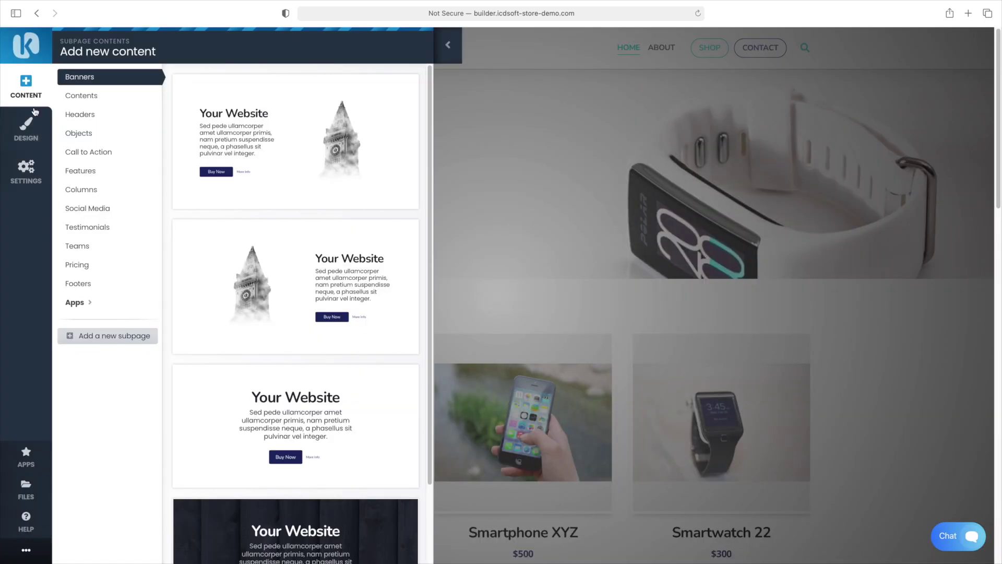
pyautogui.click(116, 340)
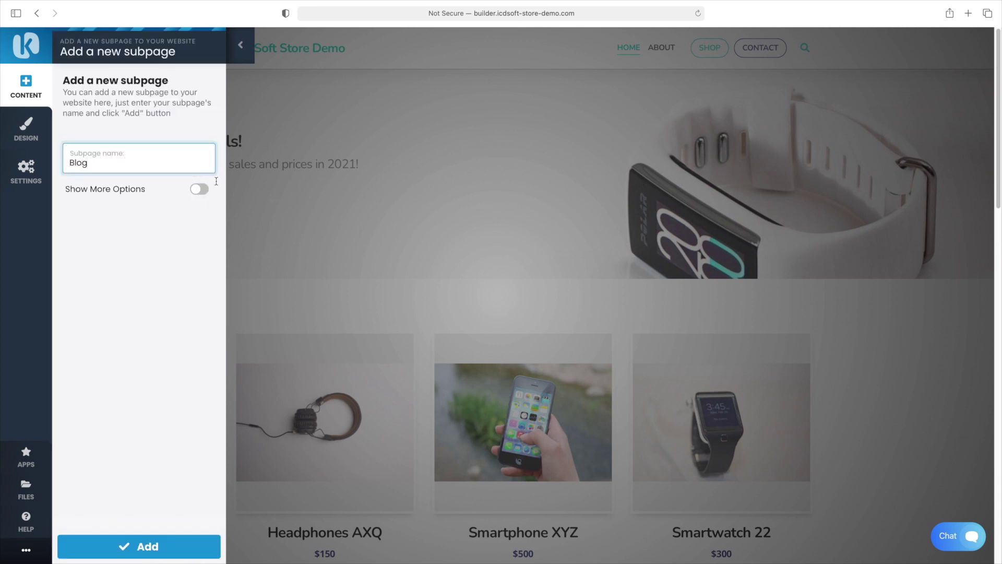
pyautogui.click(199, 189)
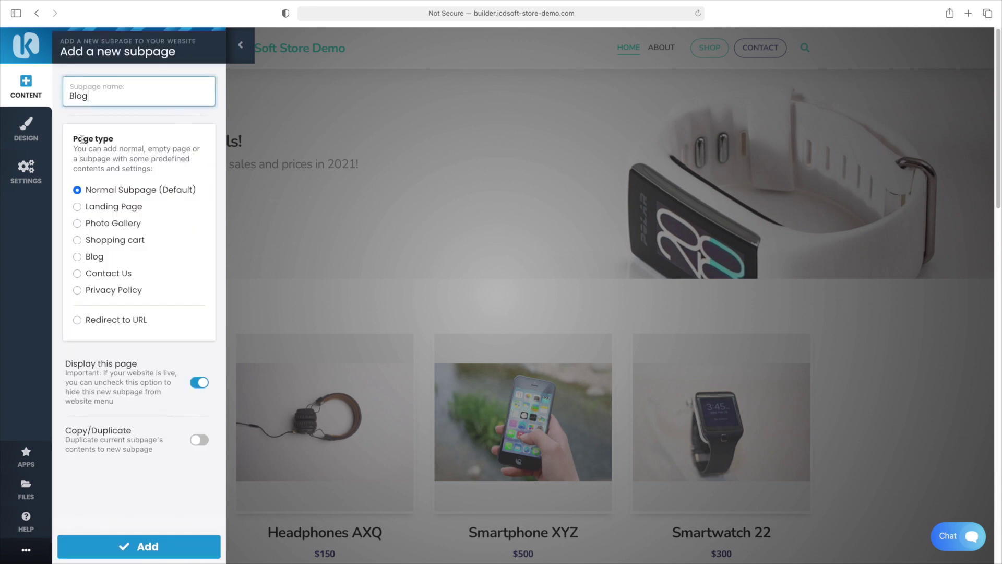
pyautogui.click(102, 256)
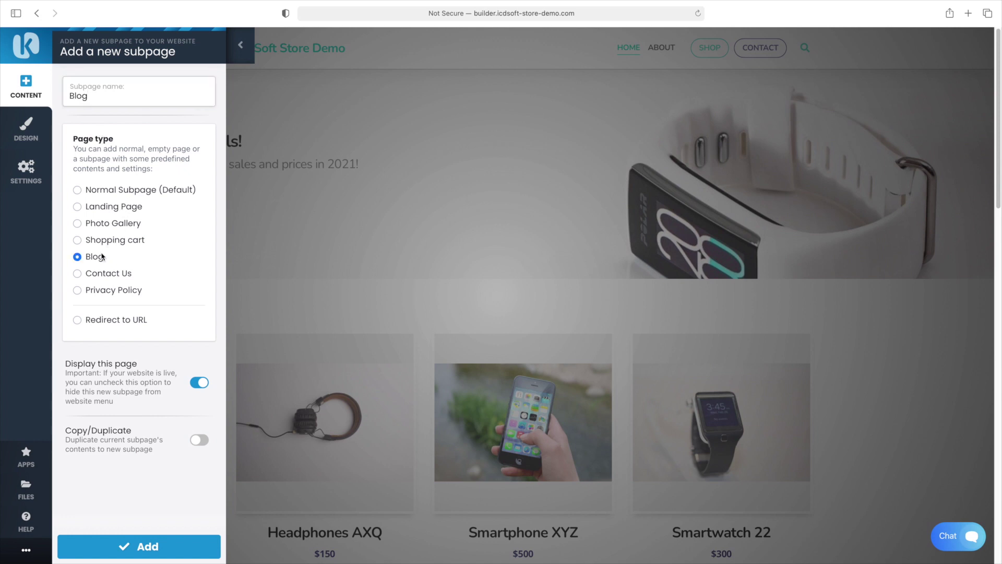
pyautogui.click(149, 547)
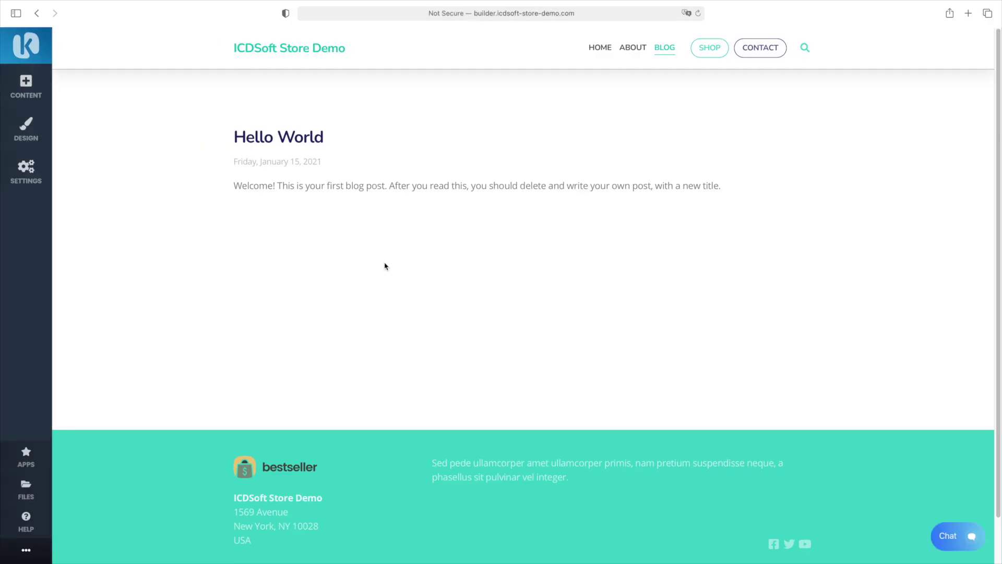
# Start a new blog post titled 'Welcome to our online store'
pyautogui.click(185, 83)
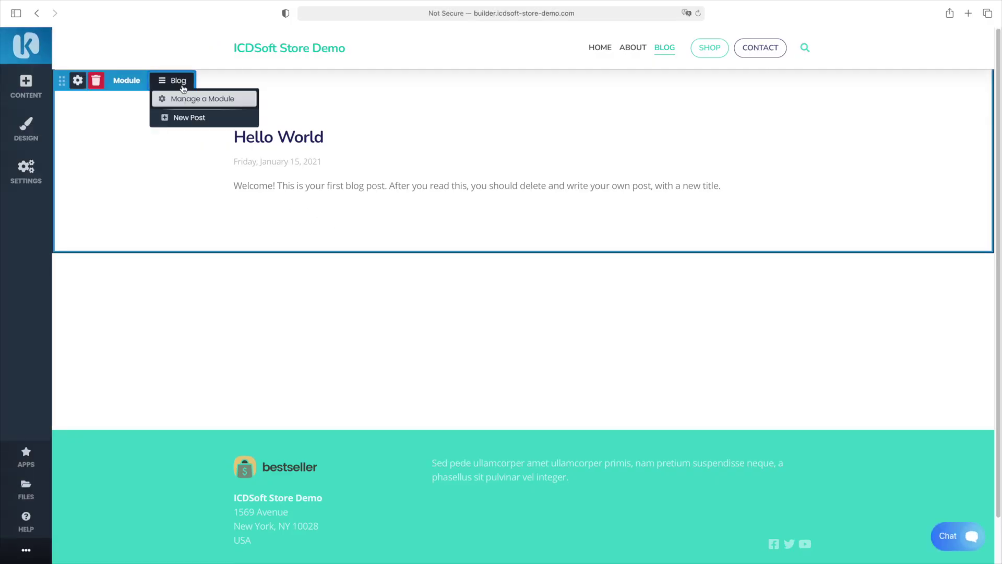
pyautogui.click(186, 120)
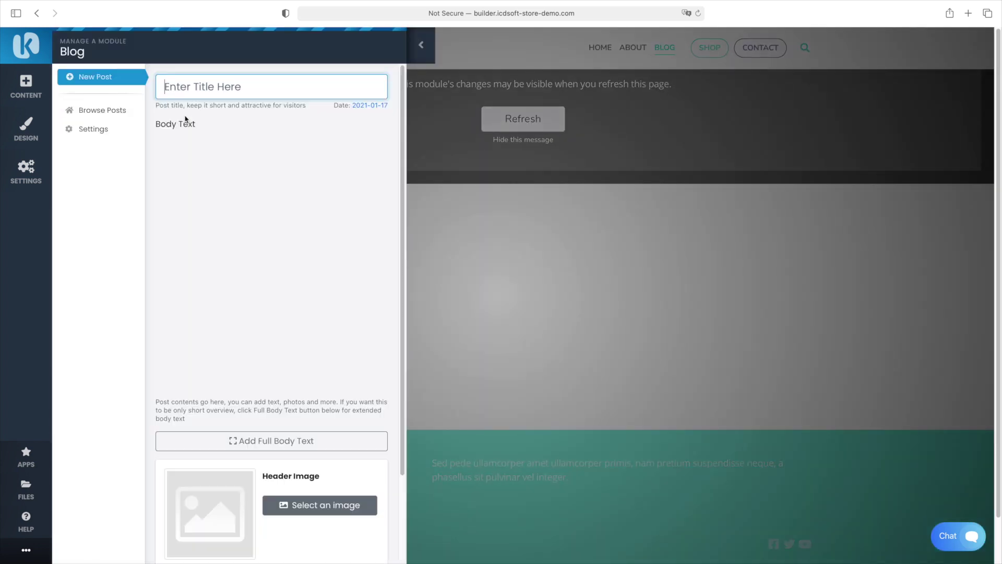
pyautogui.write('Welcome to our online store')
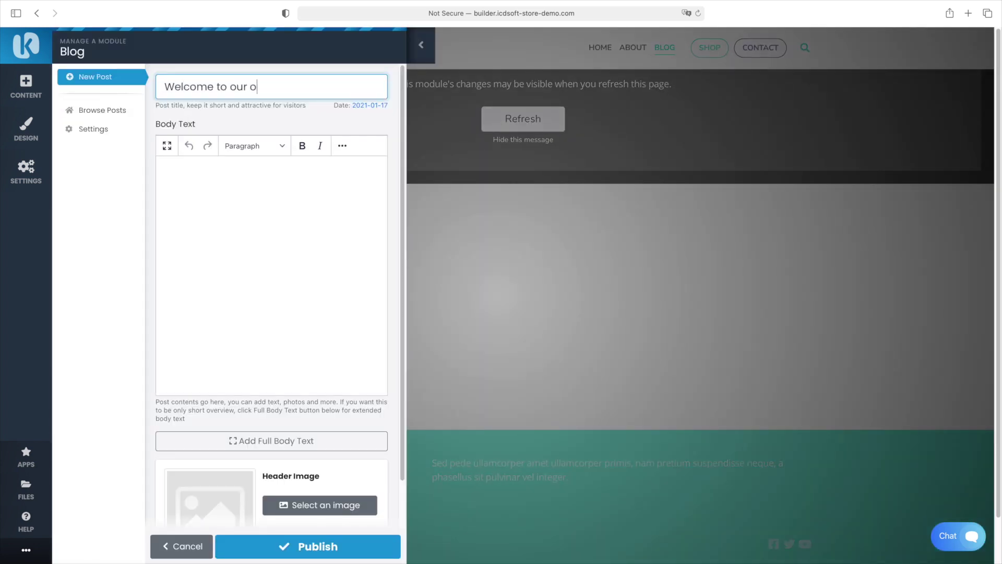
# Embed the pasted YouTube video in the post body and publish the post
pyautogui.click(342, 146)
pyautogui.click(243, 166)
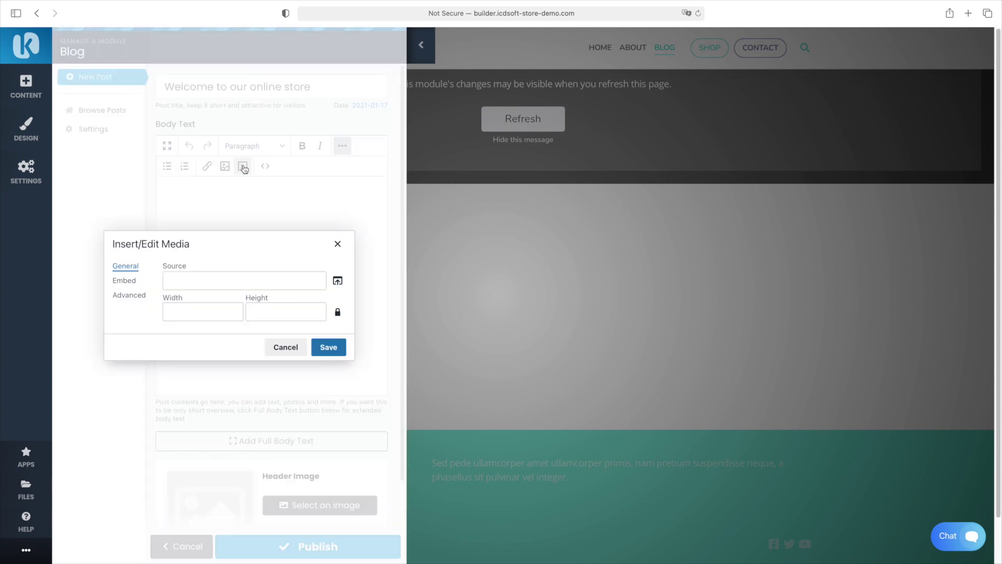
pyautogui.click(211, 281)
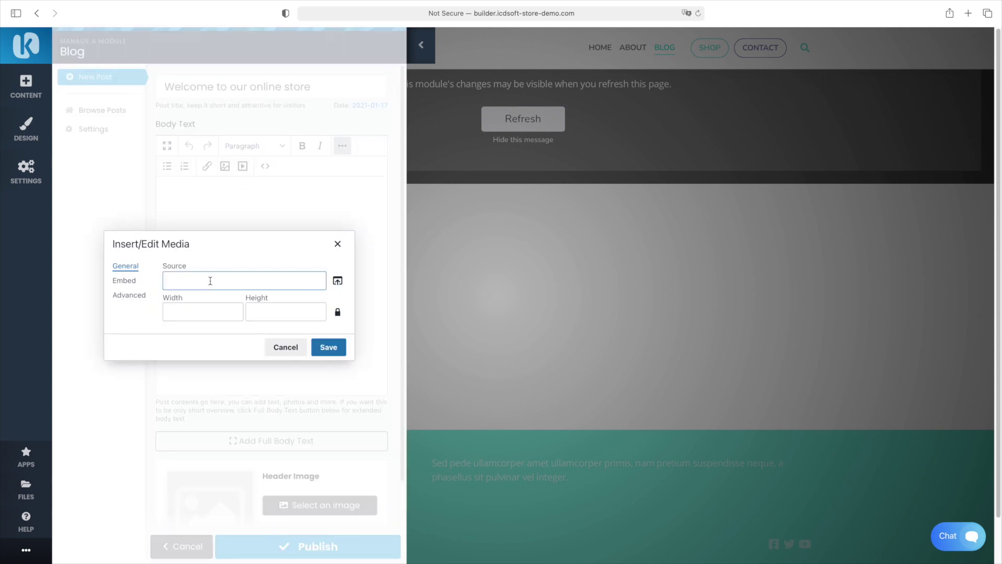
pyautogui.press('super+v')
pyautogui.click(329, 347)
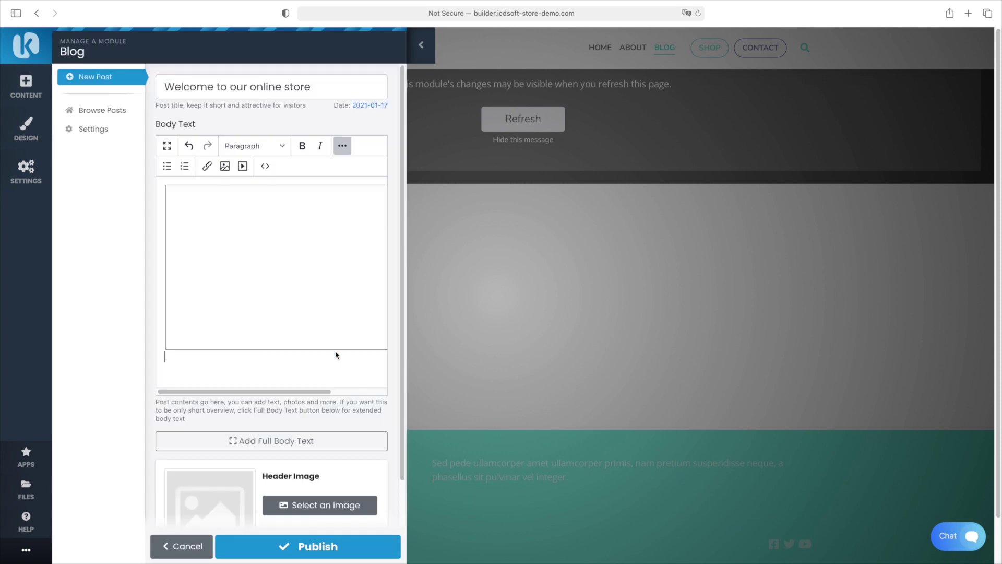
pyautogui.click(329, 550)
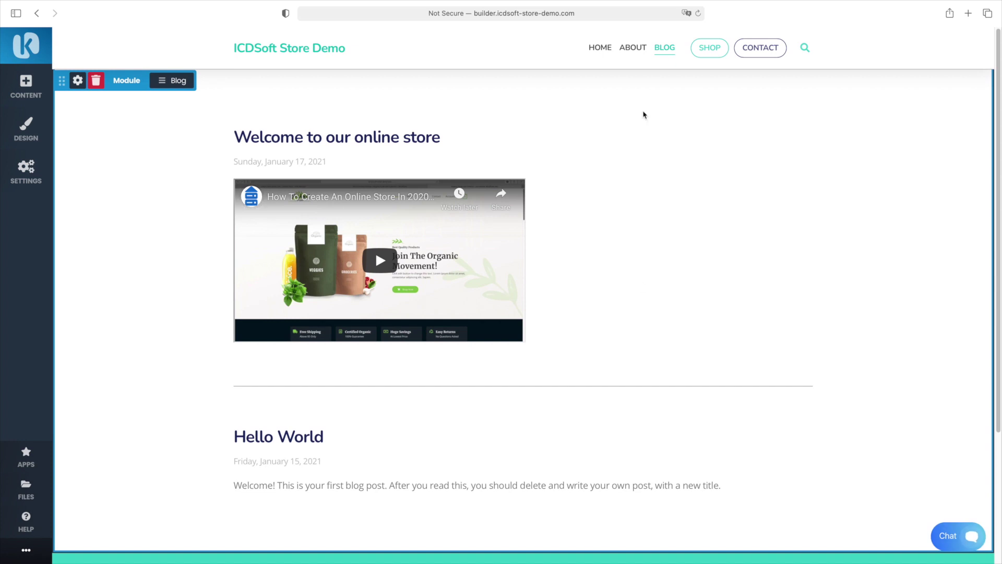
pyautogui.click(633, 50)
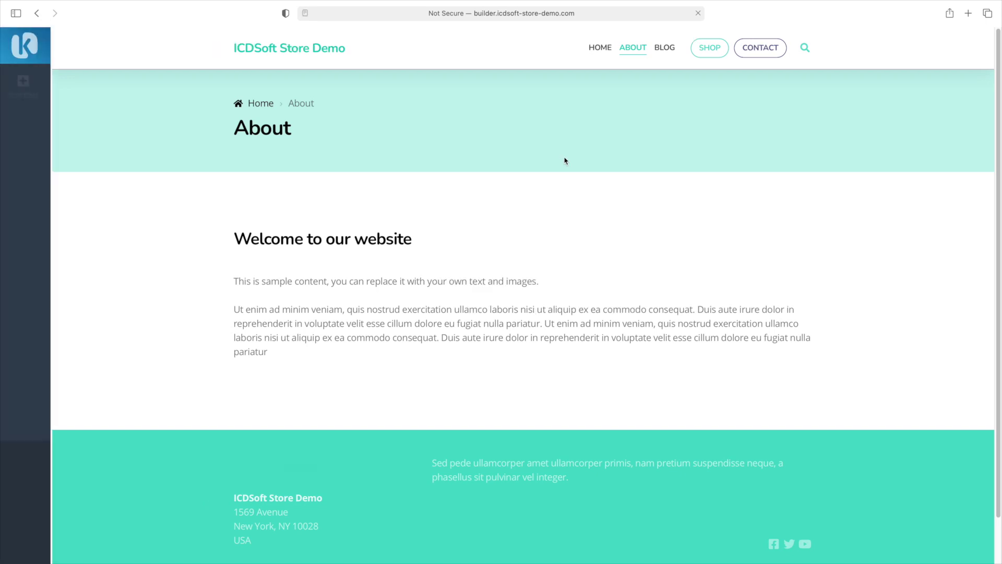
# Delete the About header section and give the welcome block a teal Line 3 header divider
pyautogui.click(95, 80)
pyautogui.click(136, 38)
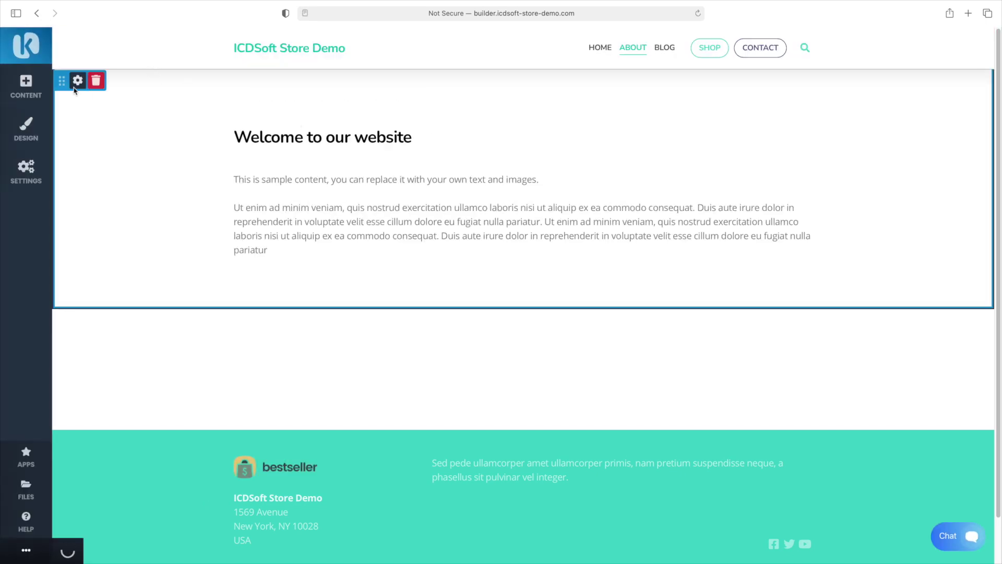
pyautogui.click(78, 81)
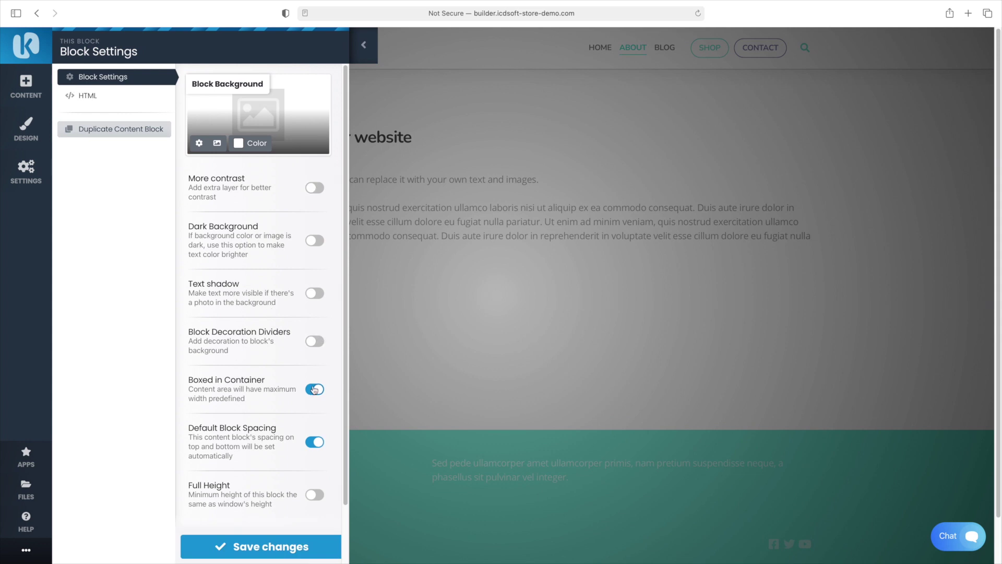
pyautogui.click(314, 342)
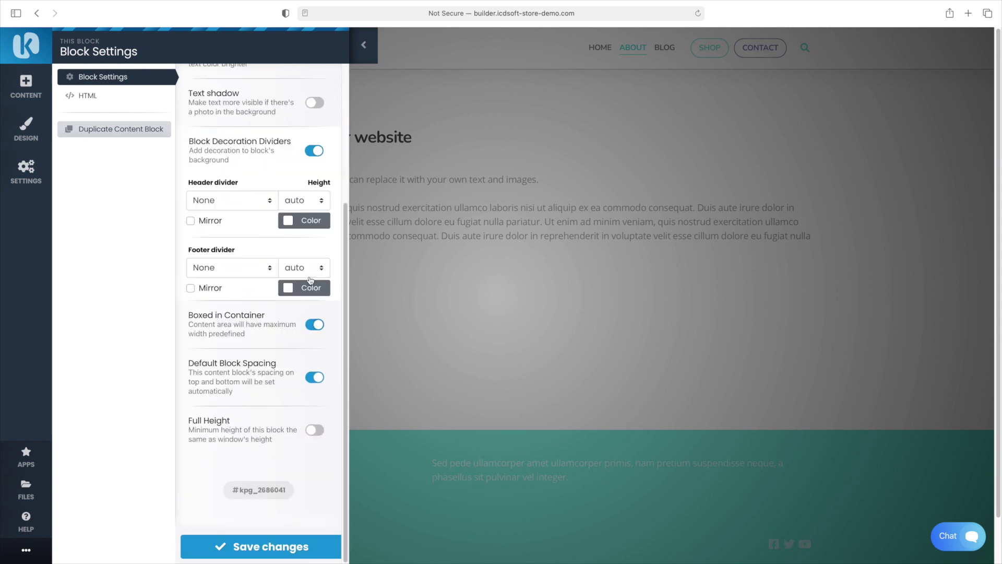
pyautogui.click(305, 221)
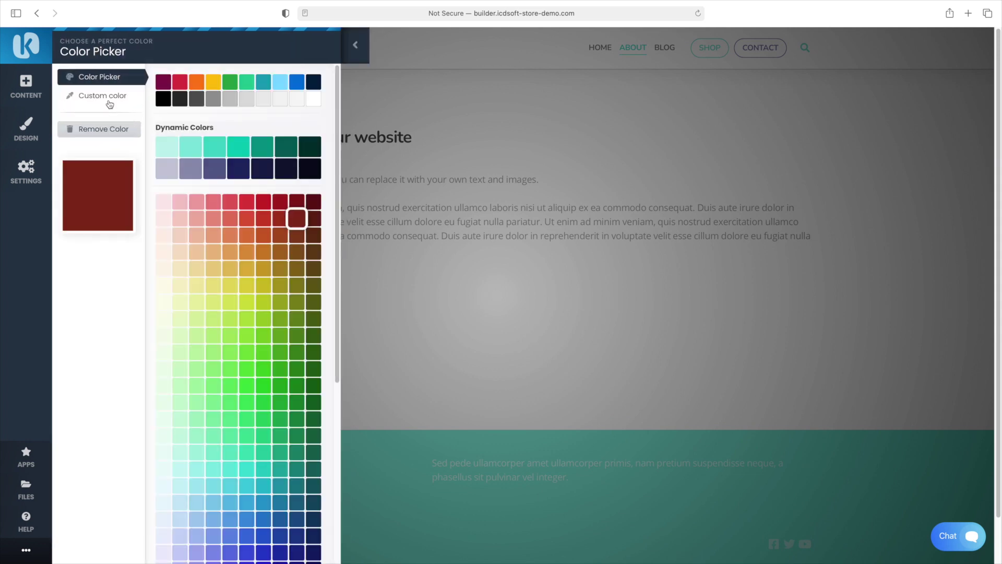
pyautogui.click(108, 99)
pyautogui.click(261, 545)
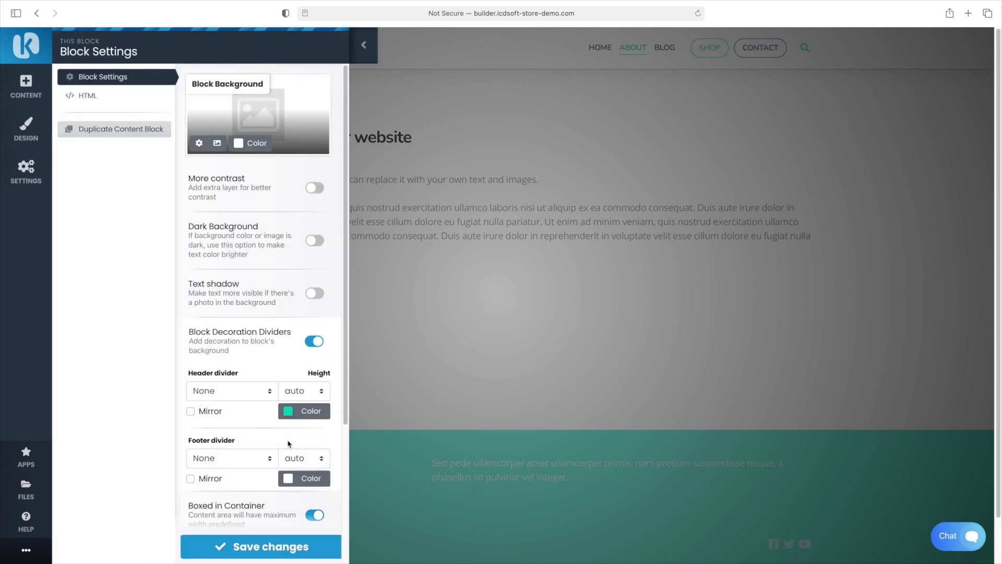
pyautogui.click(234, 390)
pyautogui.click(227, 418)
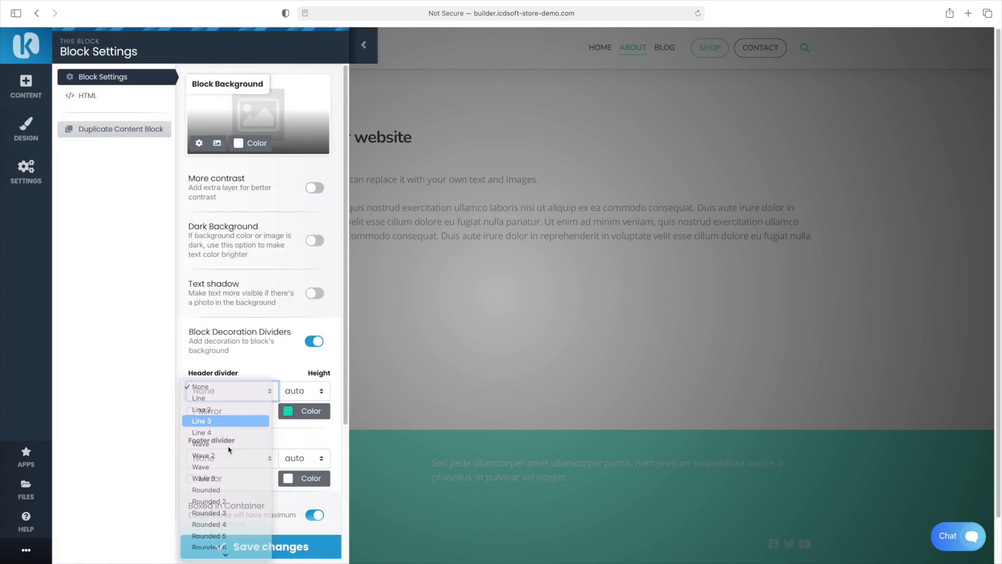
pyautogui.click(272, 546)
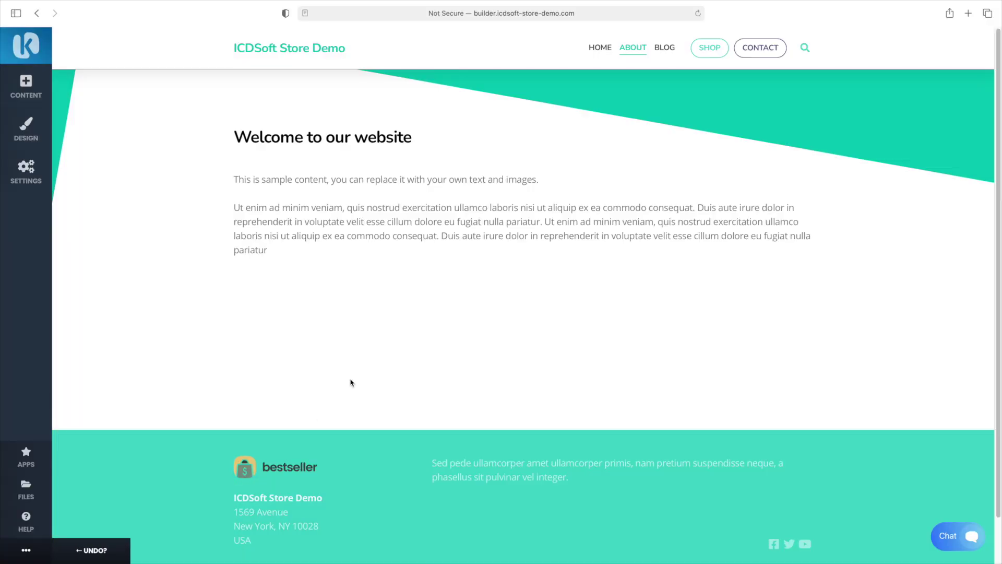
# Add the first Professional Team template, with four member cards, below the welcome block
pyautogui.click(24, 89)
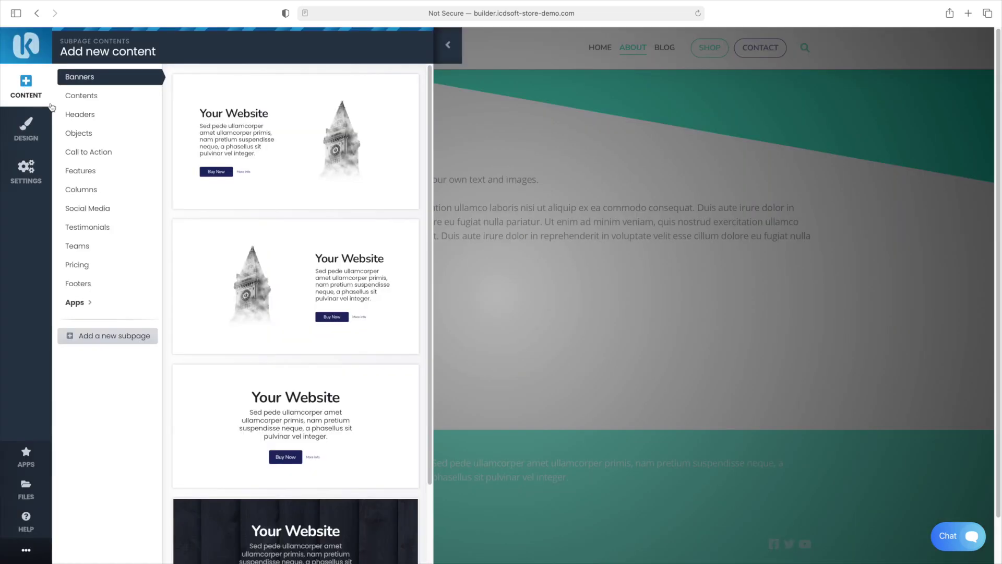
pyautogui.click(93, 244)
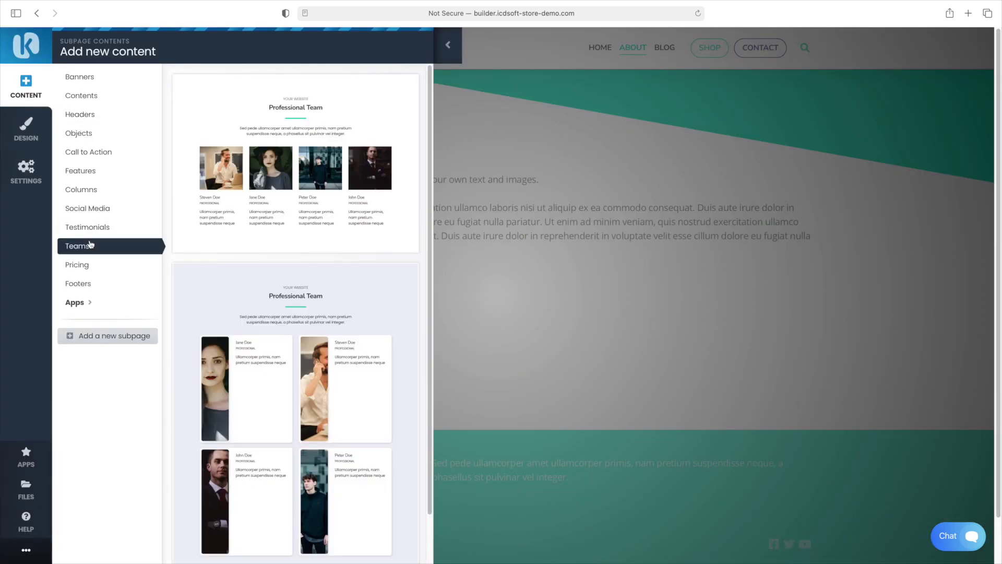
pyautogui.moveTo(209, 213)
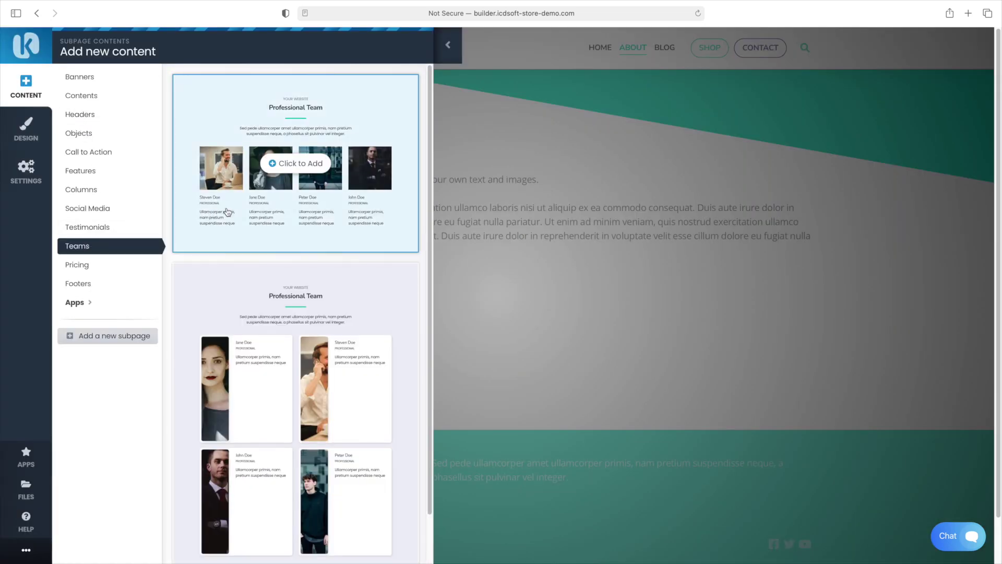
pyautogui.click(271, 220)
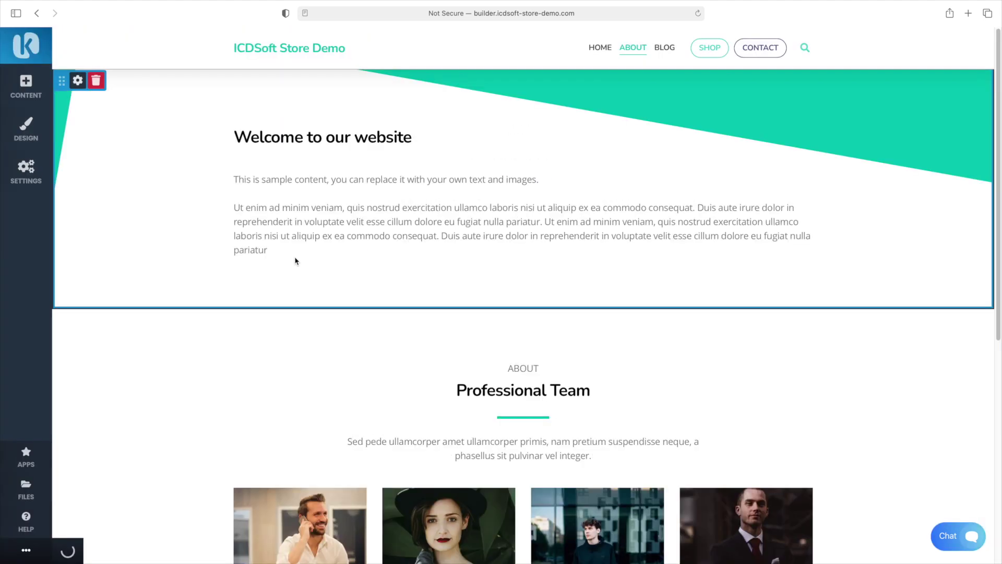
pyautogui.scroll(-7, 401, 269)
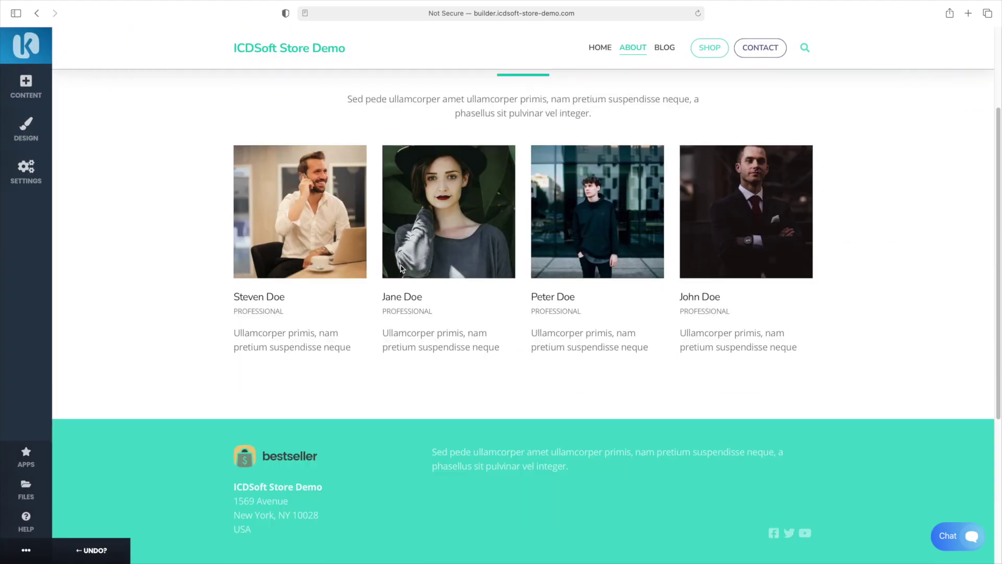
pyautogui.scroll(7, 401, 269)
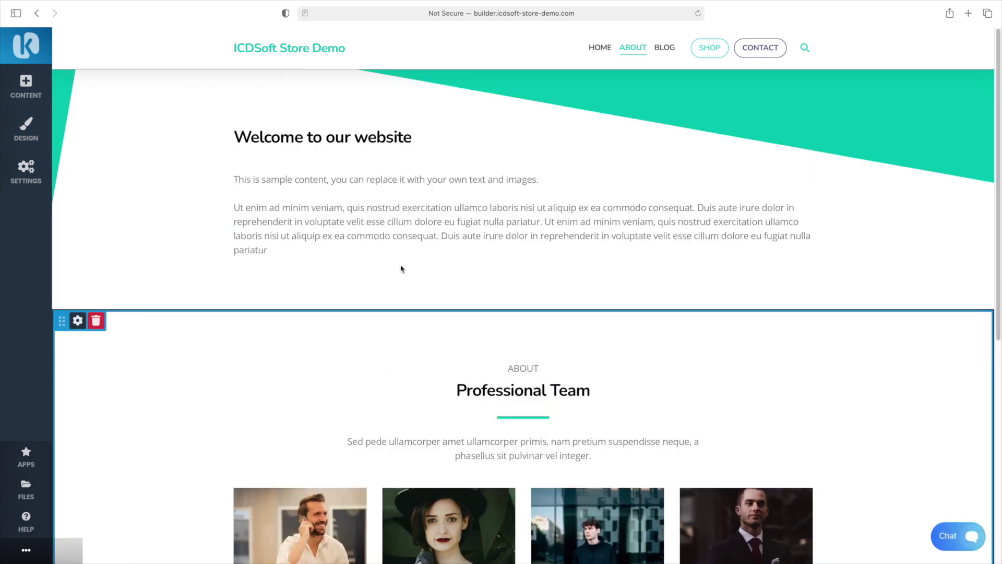
# Go to the Contact page and review the contact form's properties in the Form Builder
pyautogui.click(756, 50)
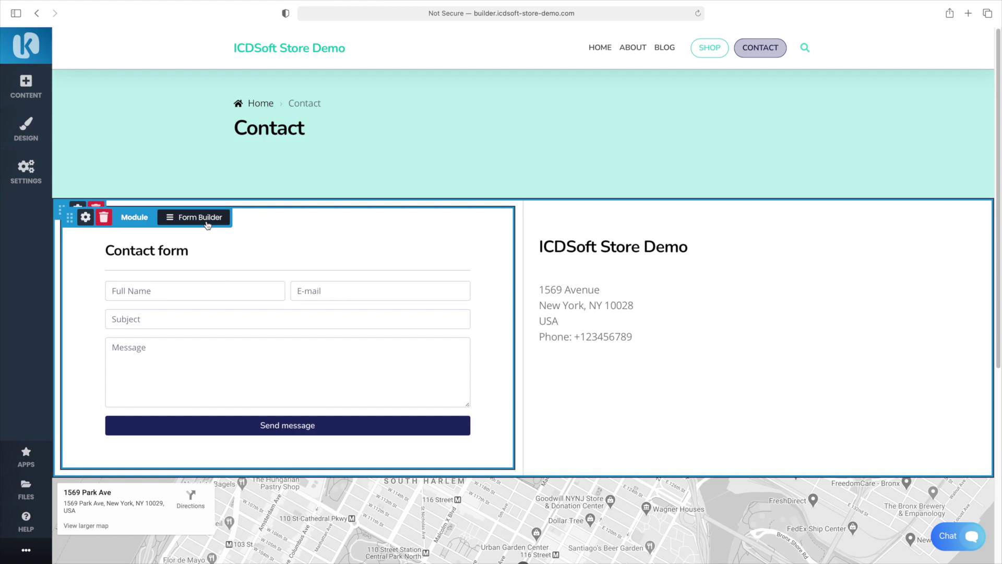
pyautogui.click(208, 224)
pyautogui.click(204, 253)
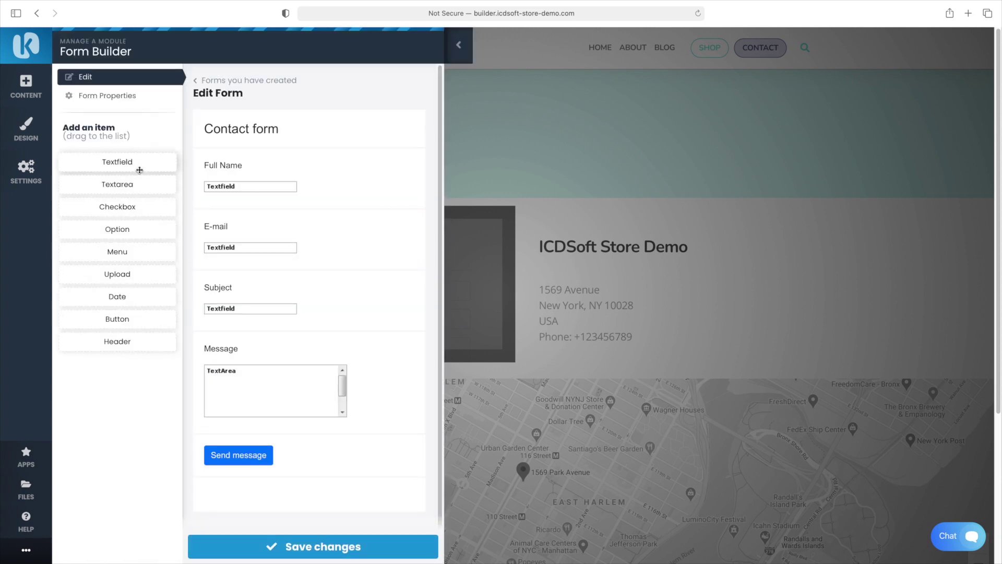
pyautogui.click(107, 96)
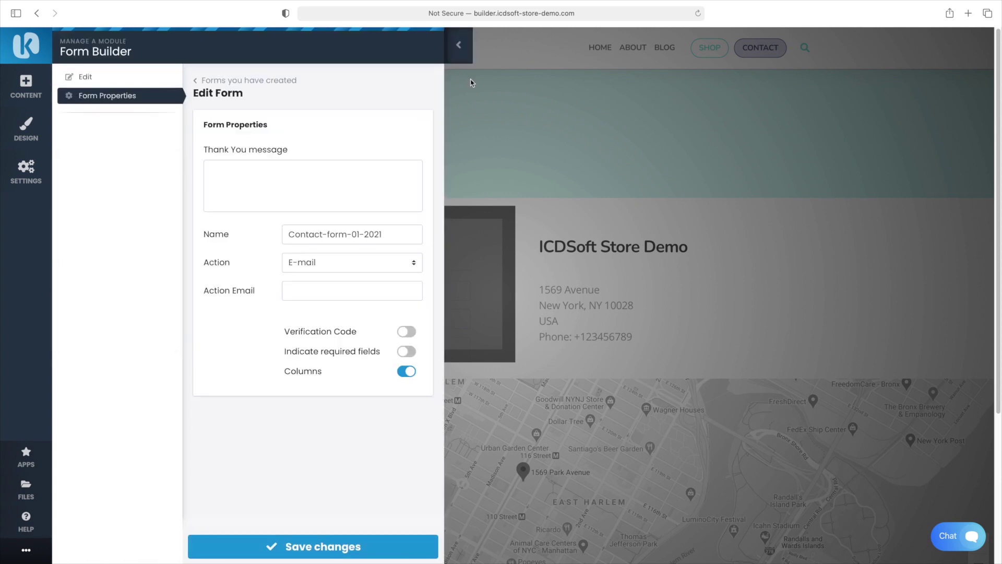
pyautogui.click(459, 46)
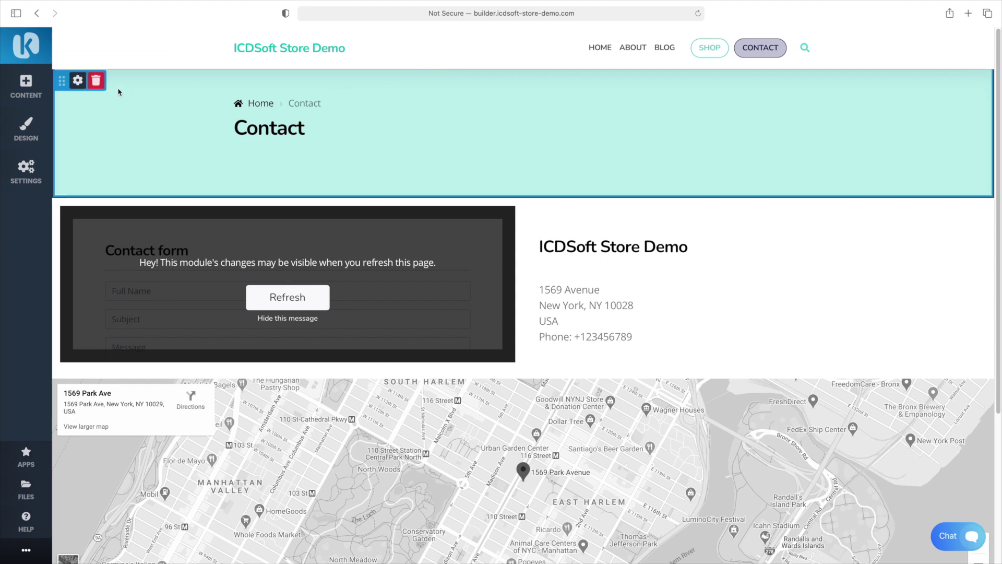
# Delete the Contact header section and give the contact block a teal Line 2 header divider
pyautogui.click(96, 81)
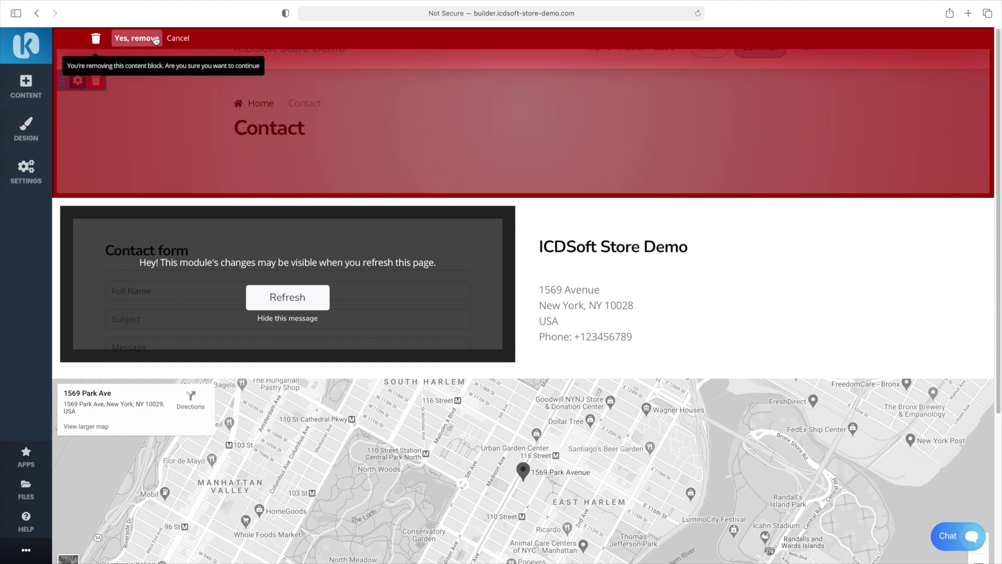
pyautogui.click(155, 40)
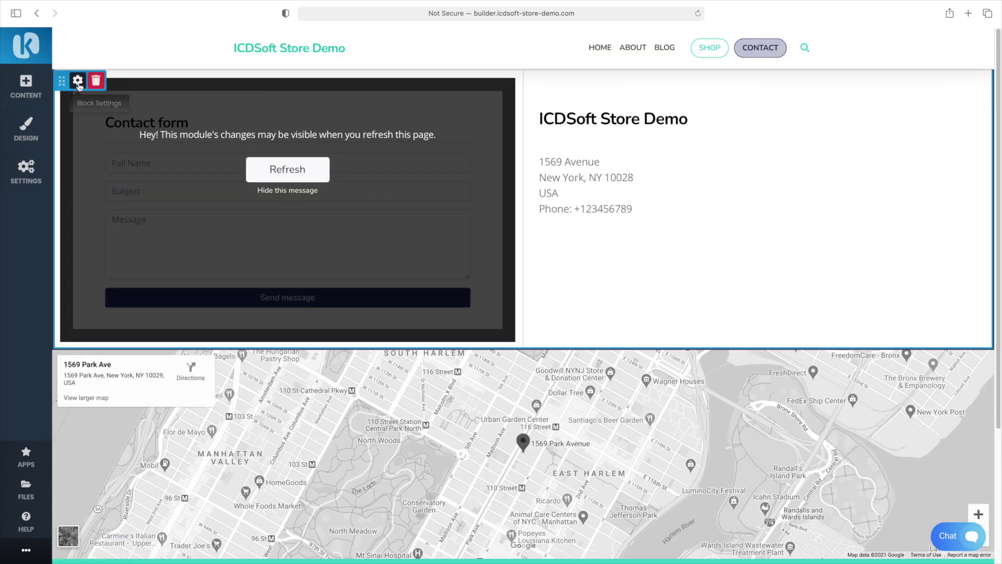
pyautogui.click(78, 85)
pyautogui.click(316, 332)
pyautogui.scroll(-4, 321, 337)
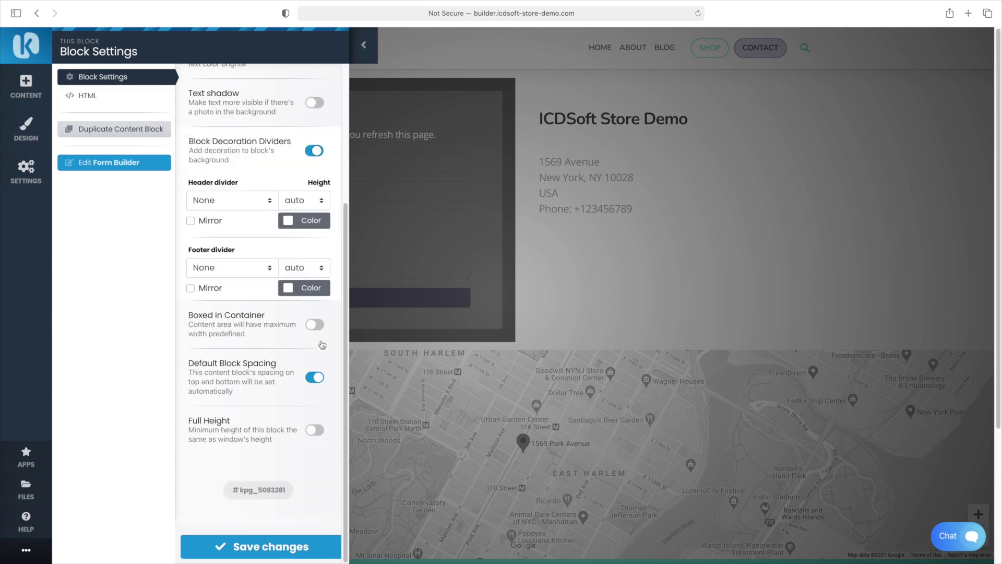
pyautogui.click(303, 222)
pyautogui.click(112, 99)
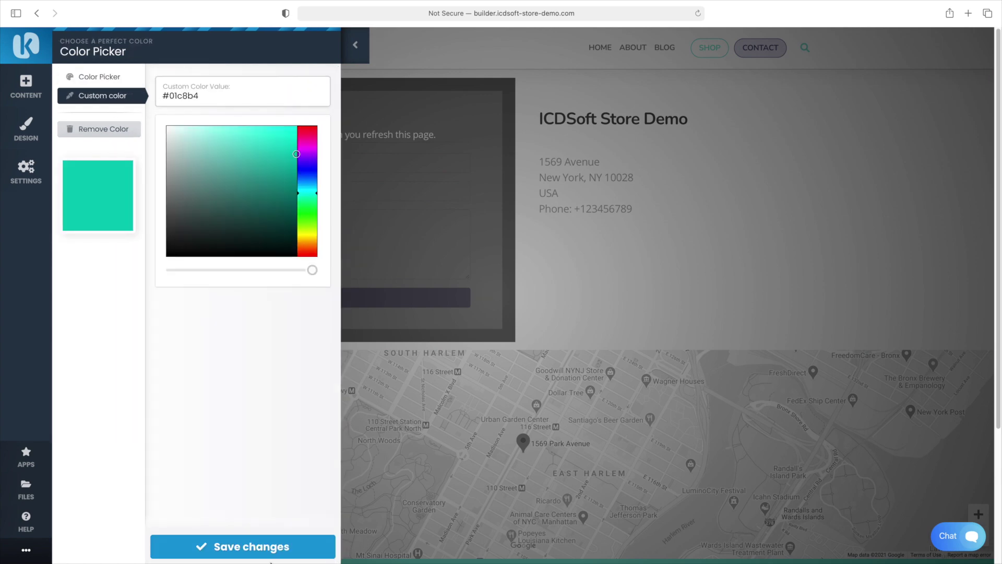
pyautogui.click(271, 554)
pyautogui.click(250, 390)
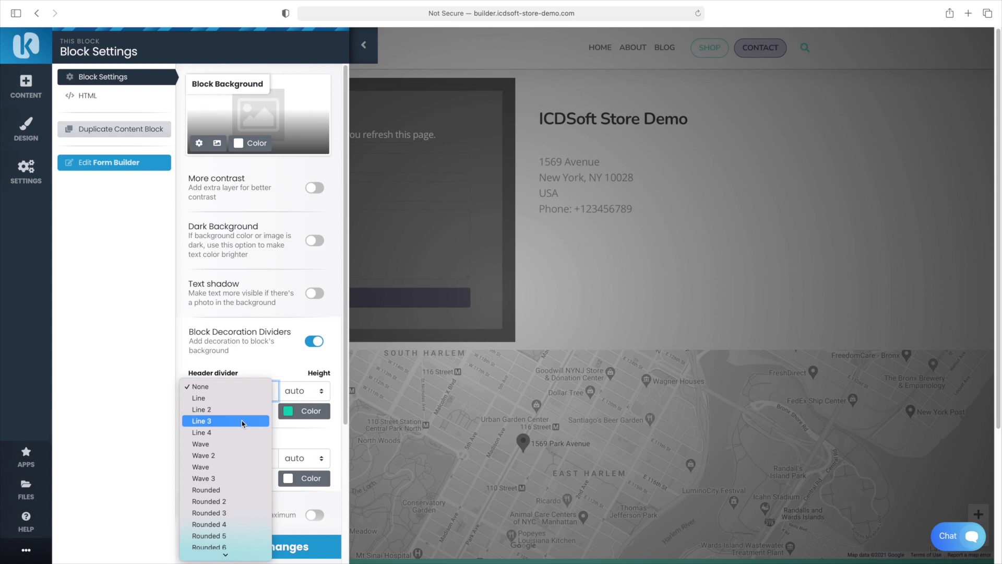
pyautogui.click(242, 410)
pyautogui.click(263, 545)
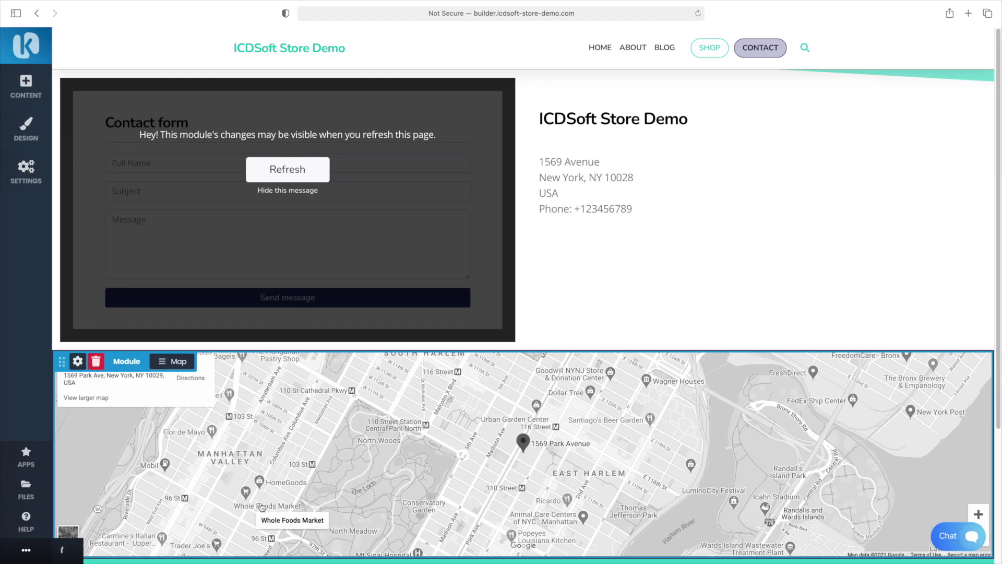
# Review the location map settings, then go to the Shop page
pyautogui.scroll(-3, 370, 428)
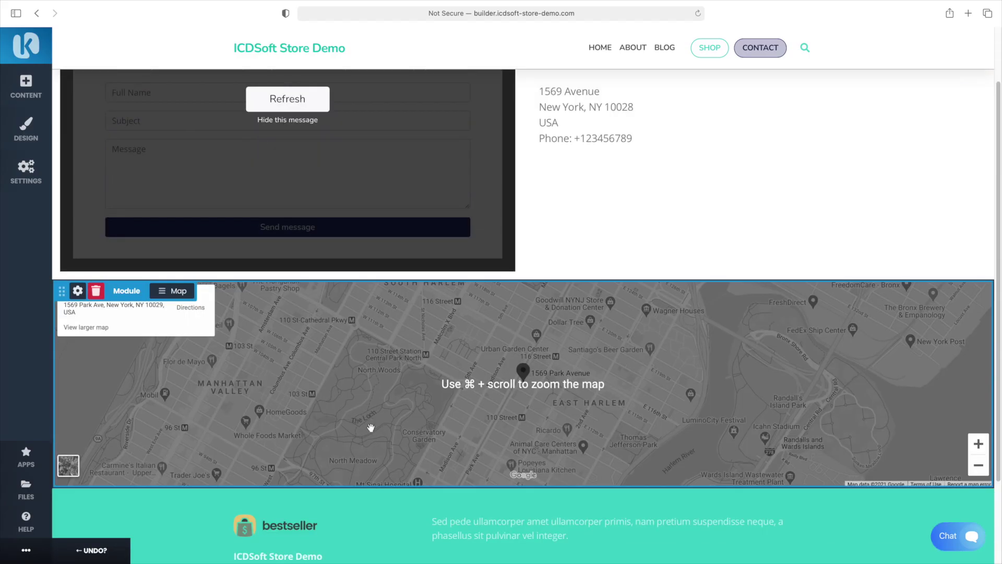
pyautogui.click(175, 291)
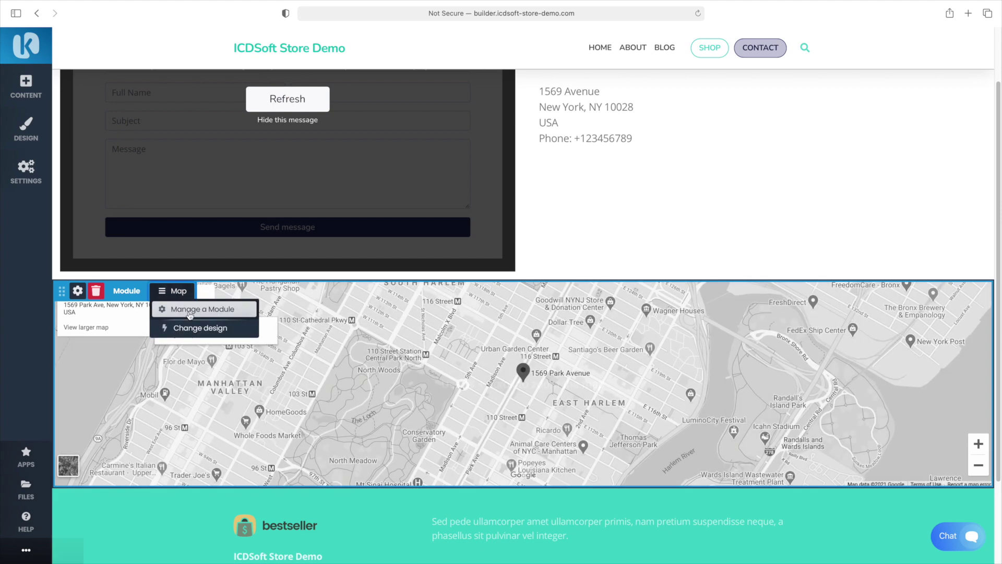
pyautogui.click(190, 312)
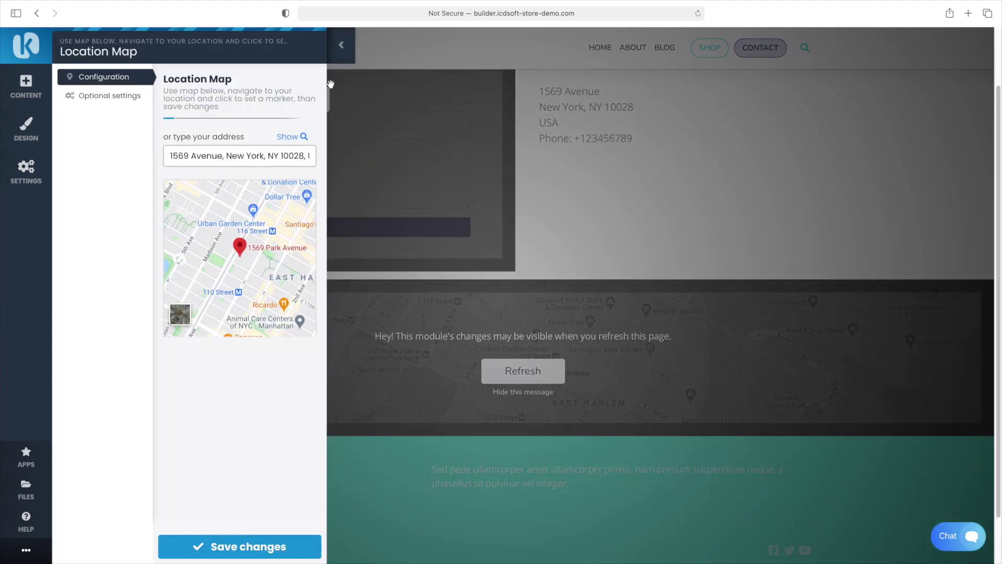
pyautogui.click(341, 45)
pyautogui.click(709, 47)
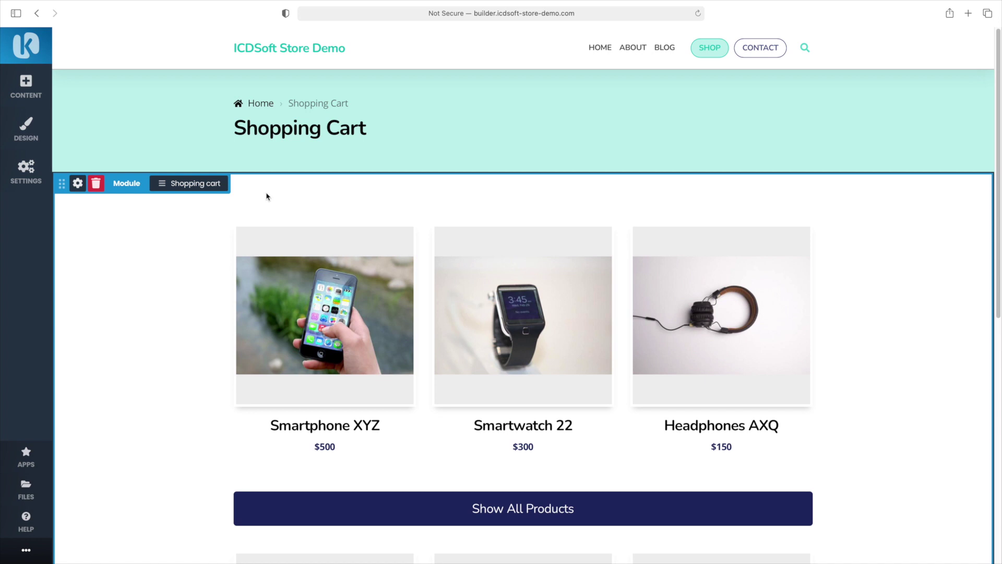
# Set the shop homepage layout to random products with no sidebar and save
pyautogui.click(214, 188)
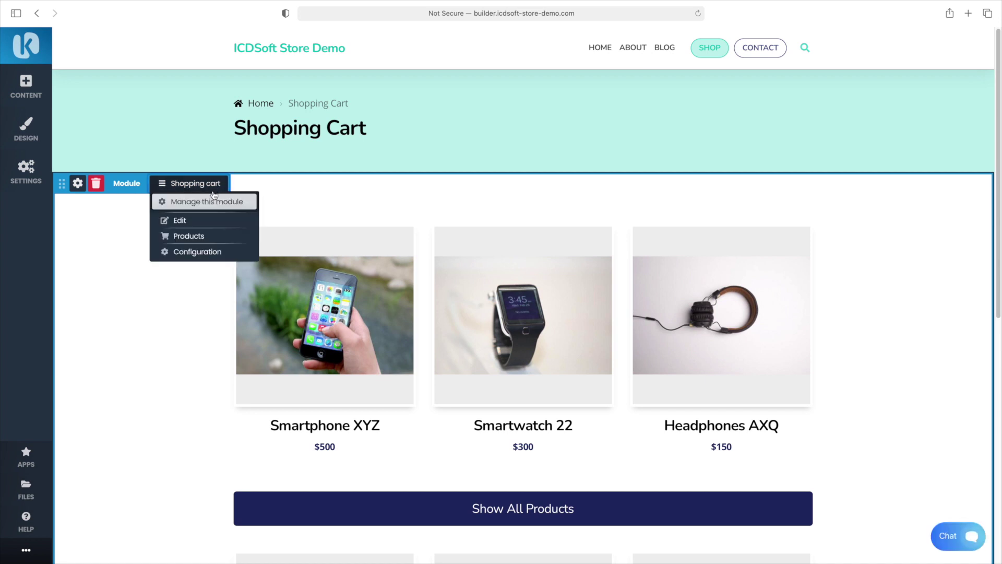
pyautogui.click(209, 220)
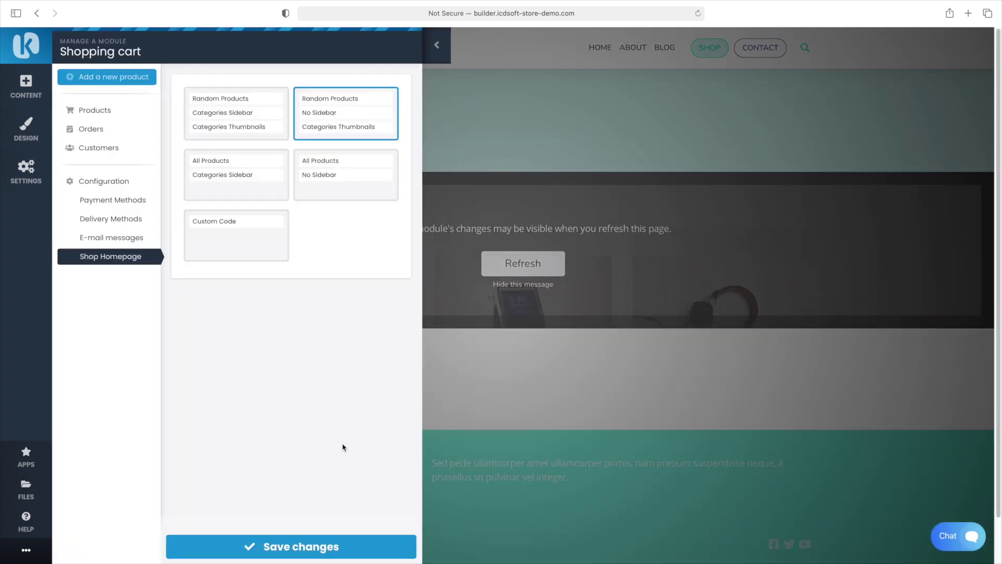
pyautogui.click(347, 545)
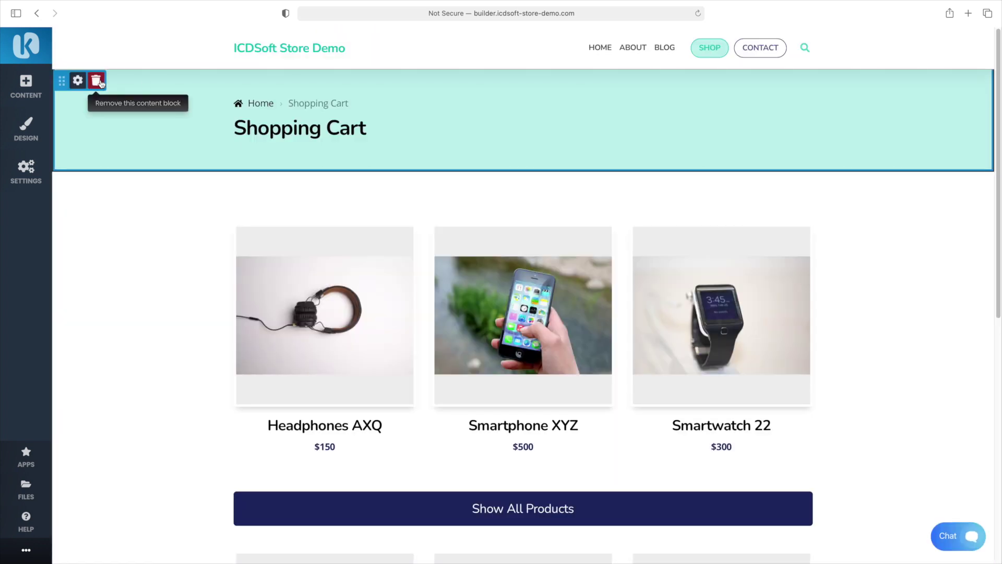
# Delete the Shopping Cart title banner and enable dividers on the product block
pyautogui.click(96, 81)
pyautogui.click(135, 39)
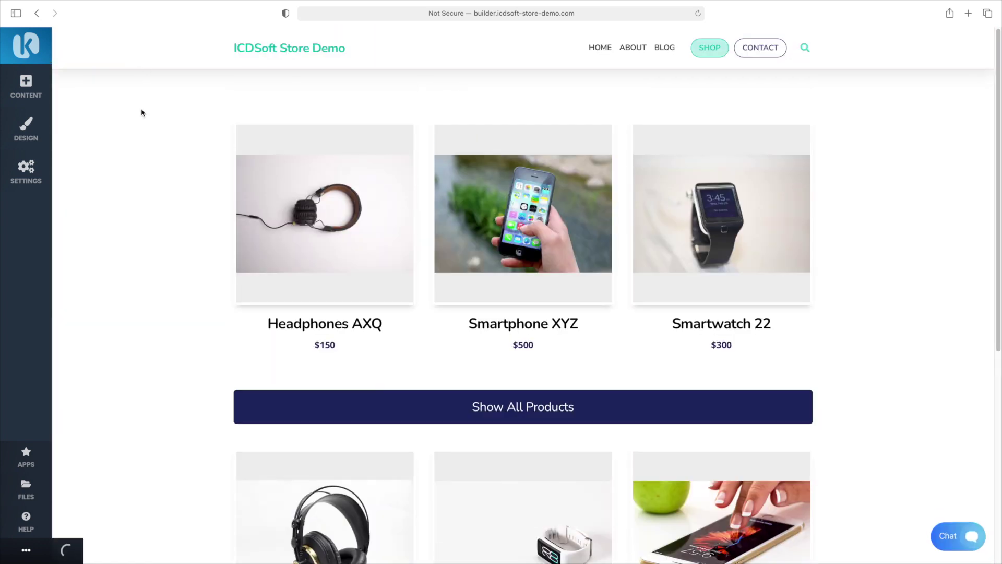
pyautogui.moveTo(120, 99)
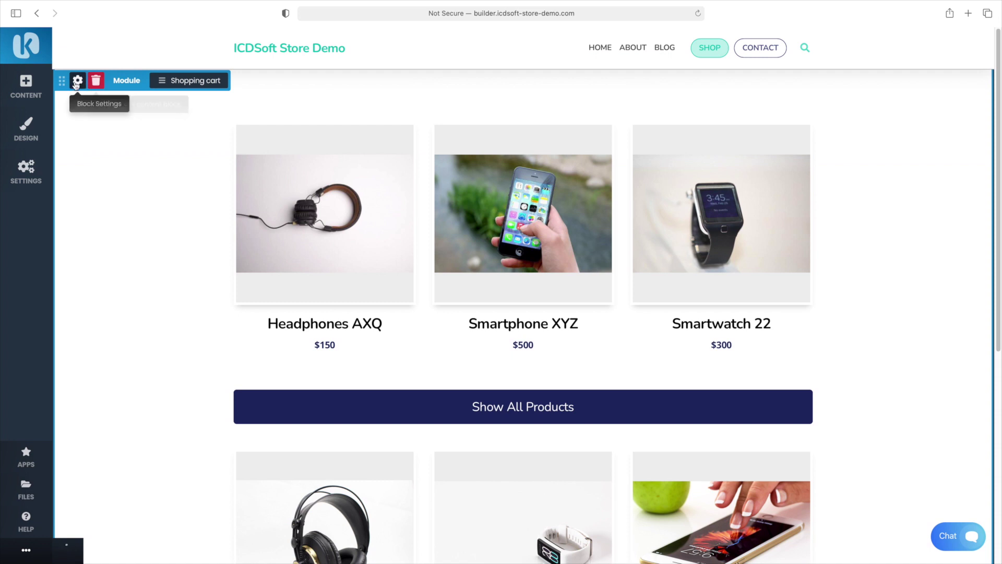
pyautogui.click(78, 83)
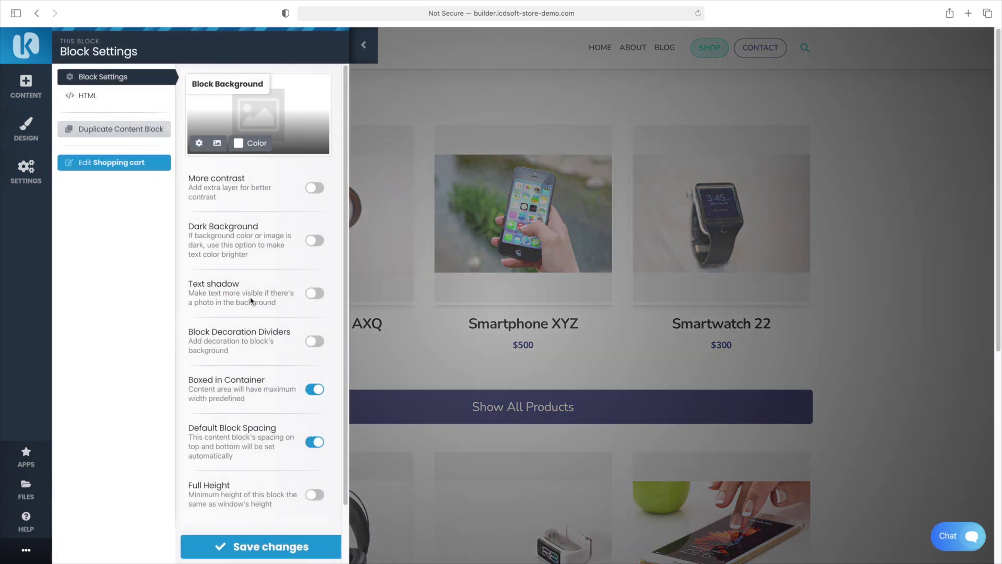
pyautogui.click(313, 340)
pyautogui.scroll(-4, 321, 332)
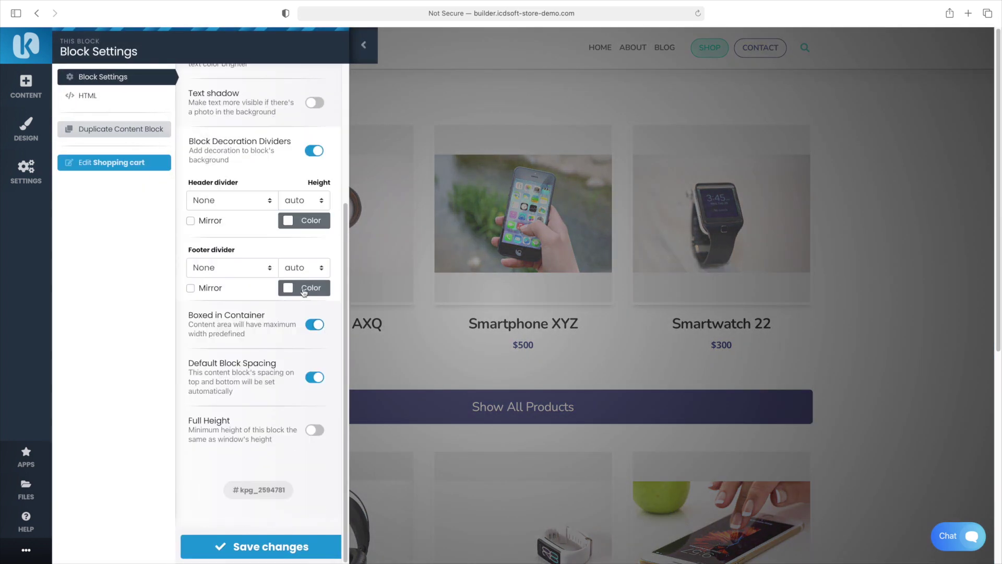
# Give the product block a teal Line 3 header divider and save it
pyautogui.click(289, 222)
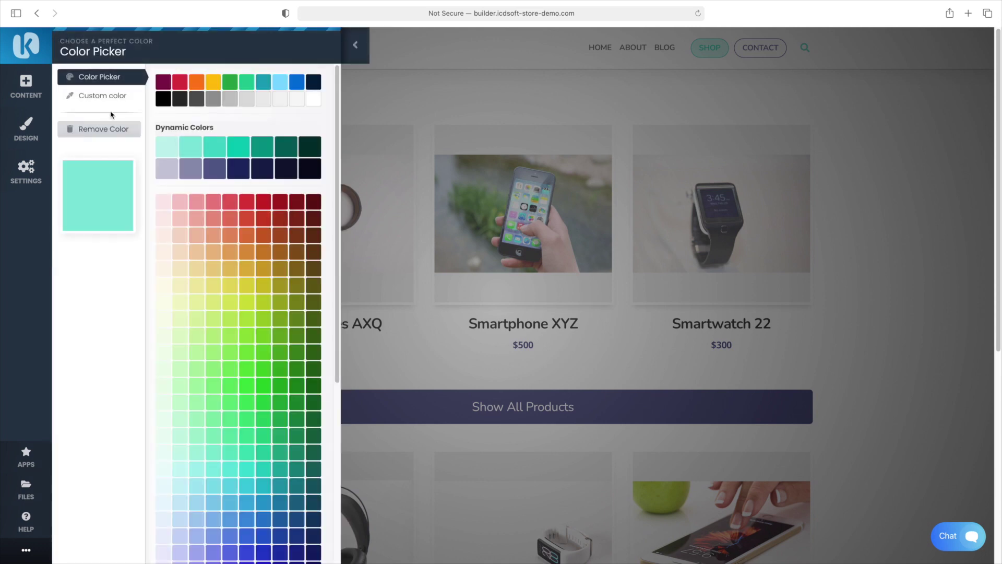
pyautogui.click(103, 96)
pyautogui.click(242, 544)
pyautogui.click(251, 391)
pyautogui.press('Down')
pyautogui.press('Down')
pyautogui.press('Down')
pyautogui.press('Return')
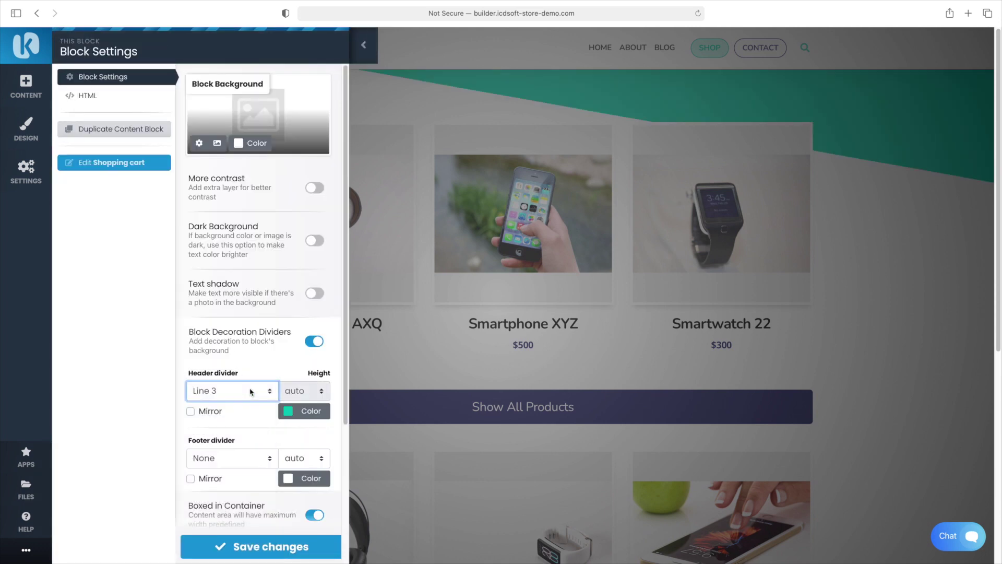
pyautogui.click(271, 547)
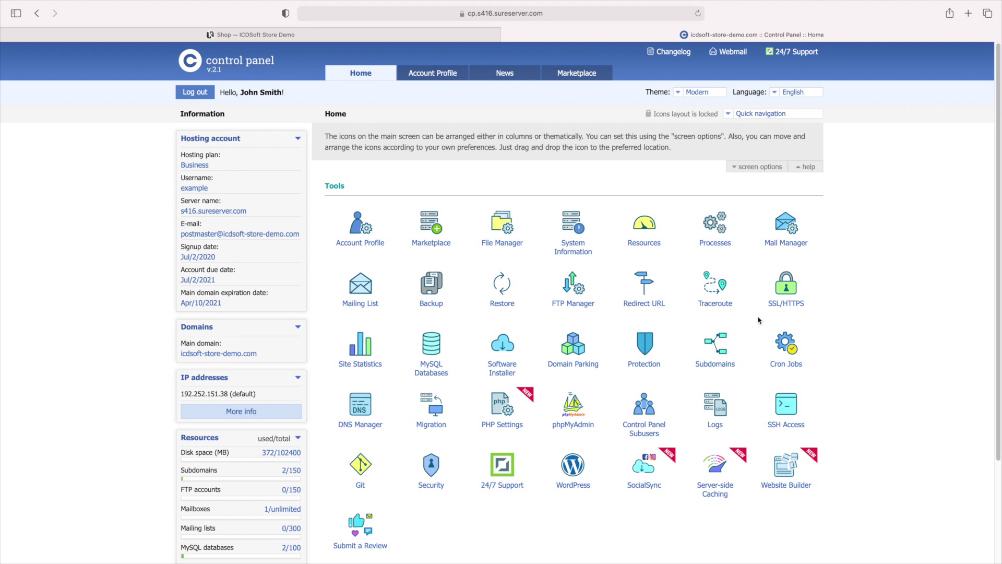
# Enable a Let's Encrypt SSL certificate for builder.icdsoft-store-demo.com, then return to the builder tab
pyautogui.click(783, 304)
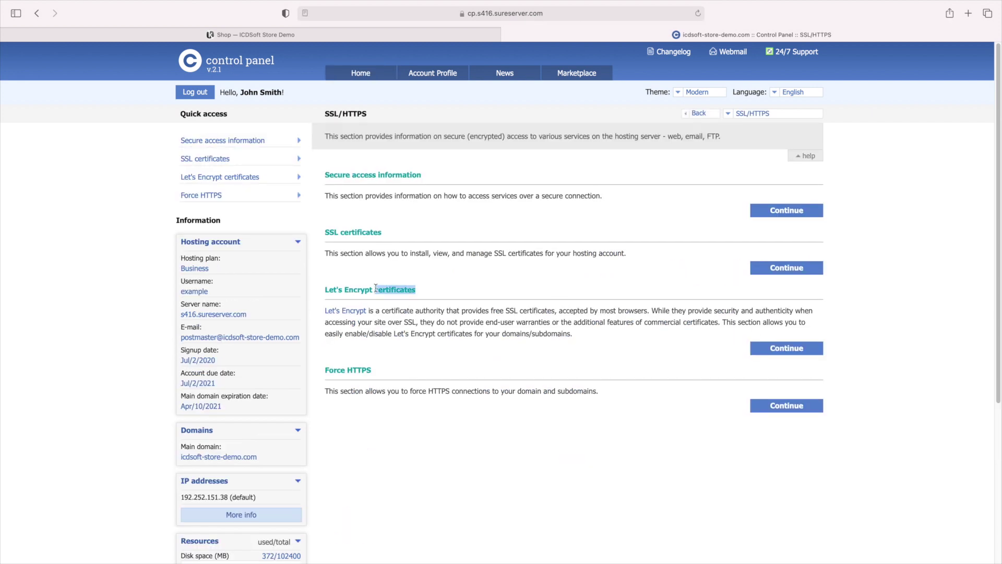
pyautogui.tripleClick(376, 288)
pyautogui.click(765, 374)
pyautogui.click(783, 350)
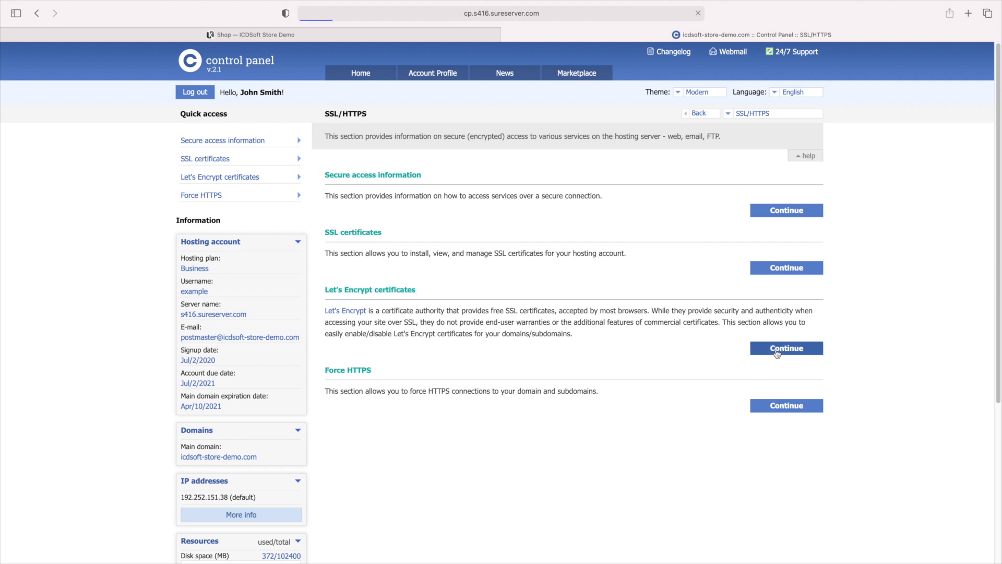
pyautogui.click(332, 351)
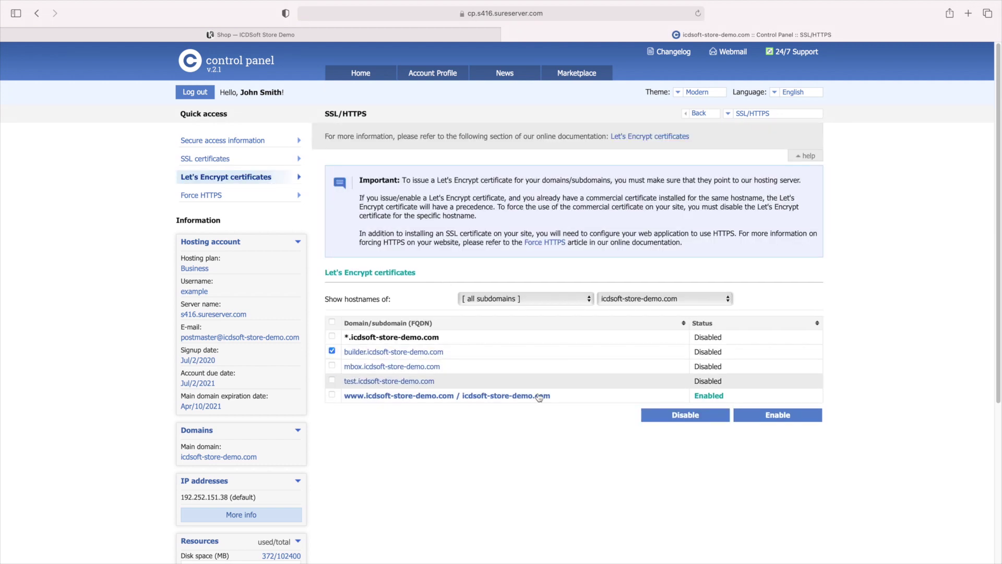
pyautogui.click(750, 418)
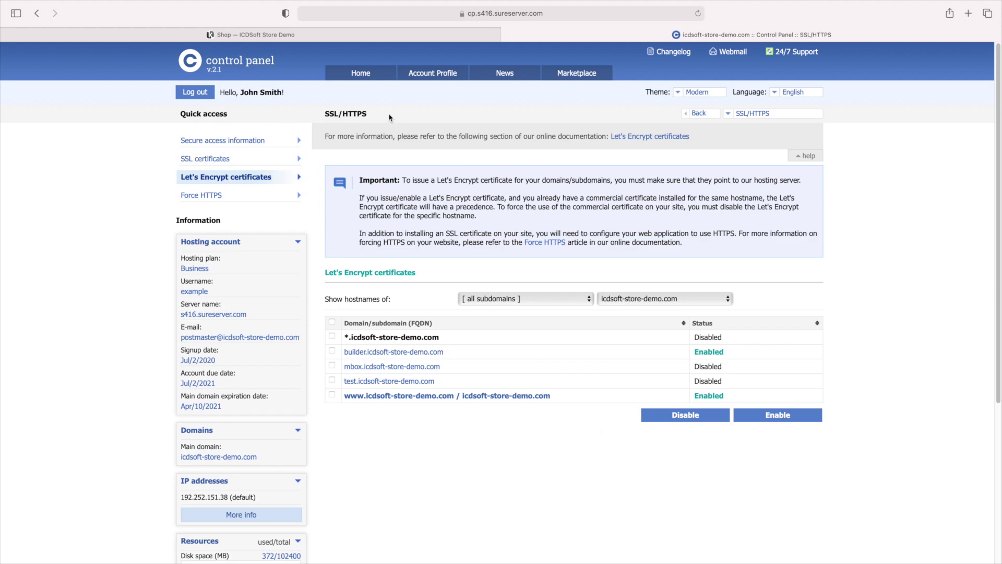
pyautogui.click(308, 36)
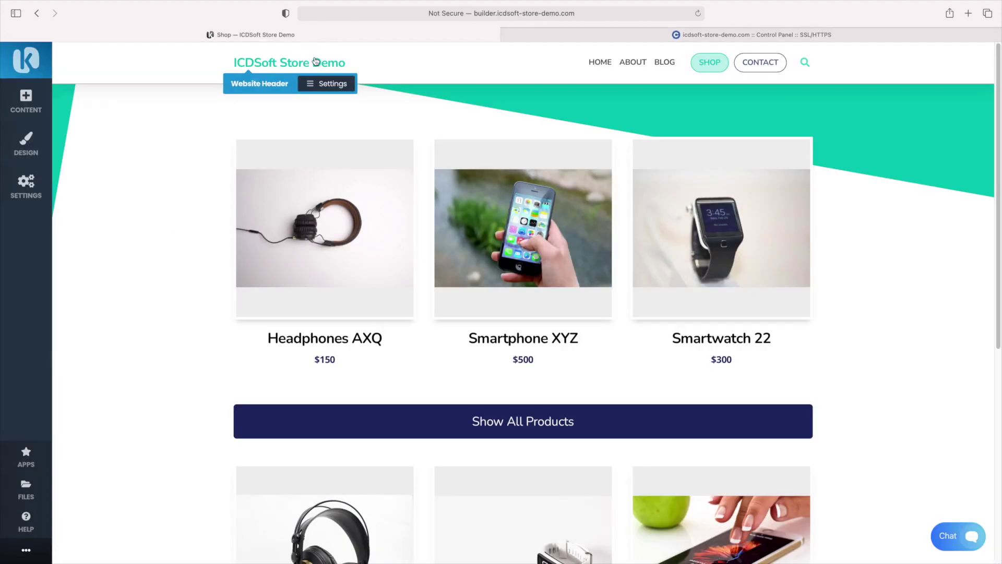
# Turn on 'Always use SSL/HTTPS for this website' in General Settings and save
pyautogui.click(22, 195)
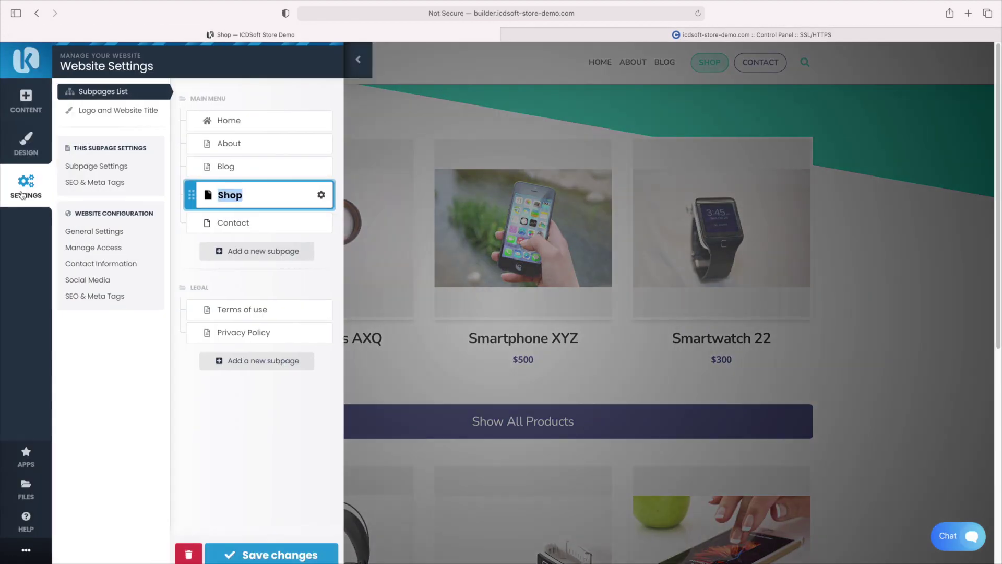
pyautogui.click(96, 235)
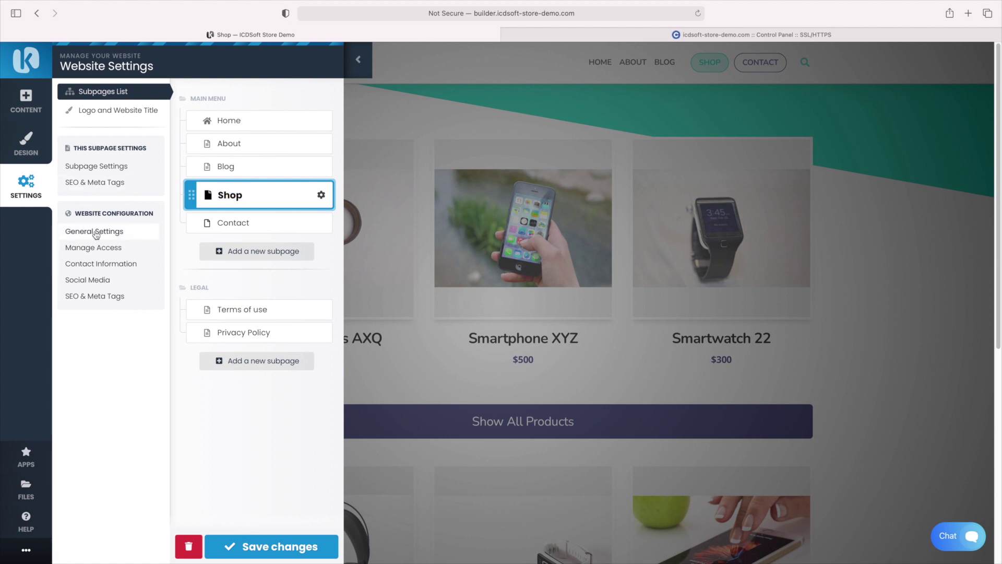
pyautogui.scroll(-5, 306, 316)
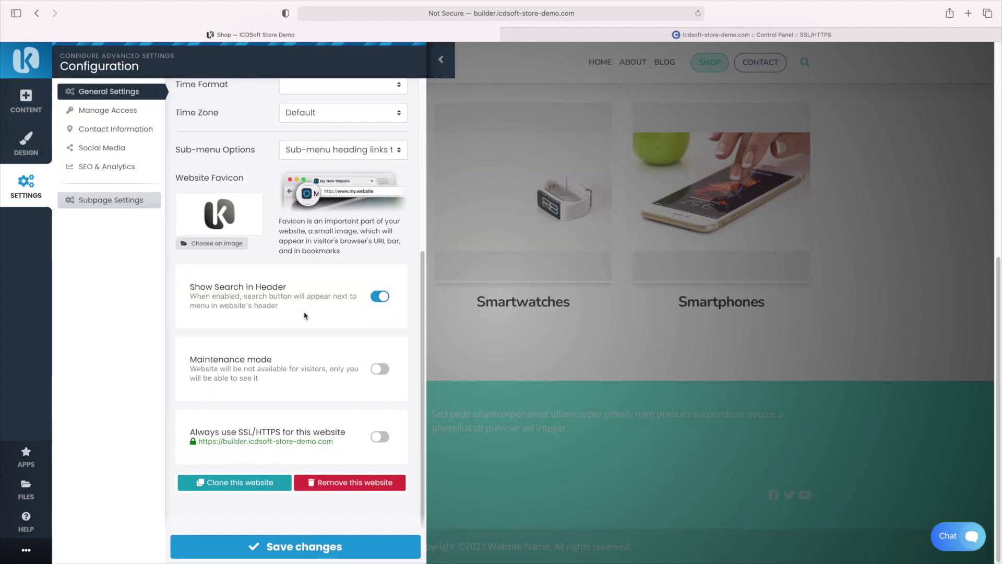
pyautogui.click(368, 438)
pyautogui.click(353, 545)
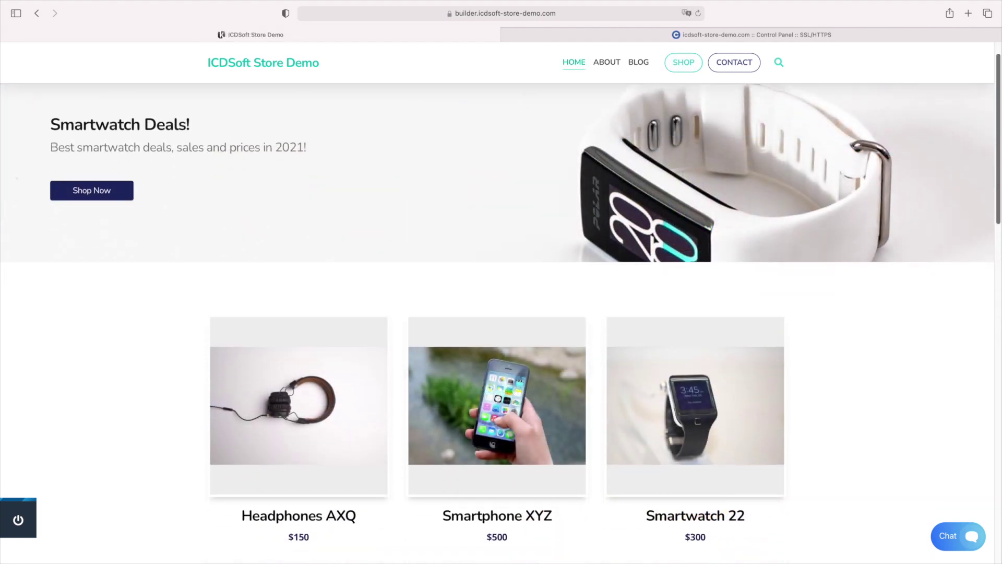
# Scroll through the secure Home page and open the live chat window
pyautogui.scroll(-4, 497, 313)
pyautogui.scroll(-15, 497, 324)
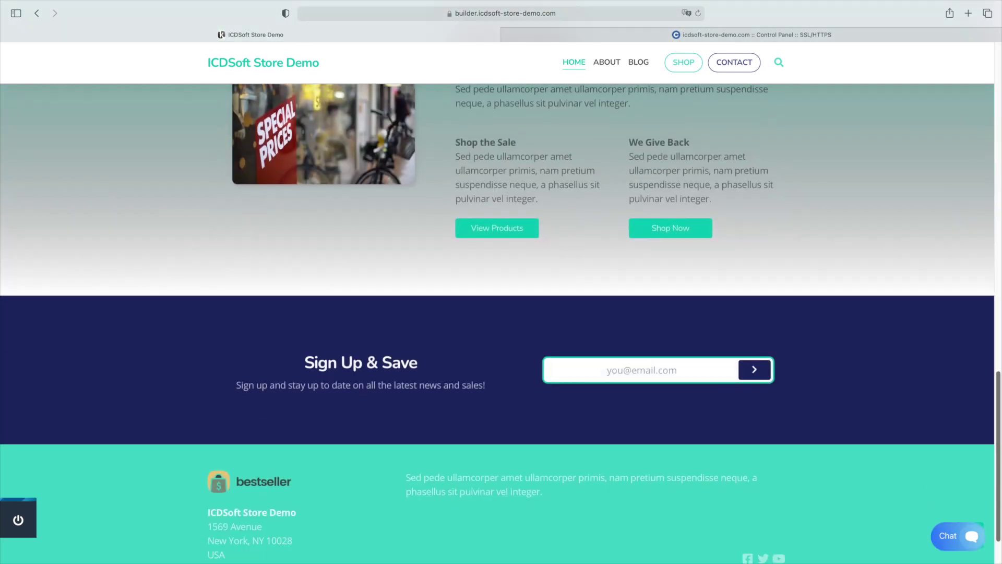
pyautogui.scroll(15, 1001, 140)
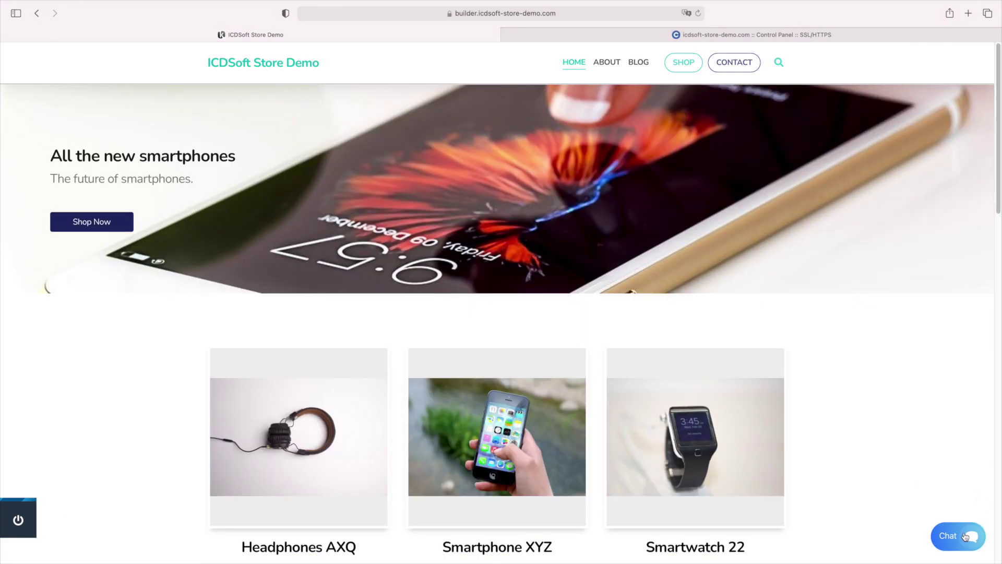
pyautogui.click(966, 537)
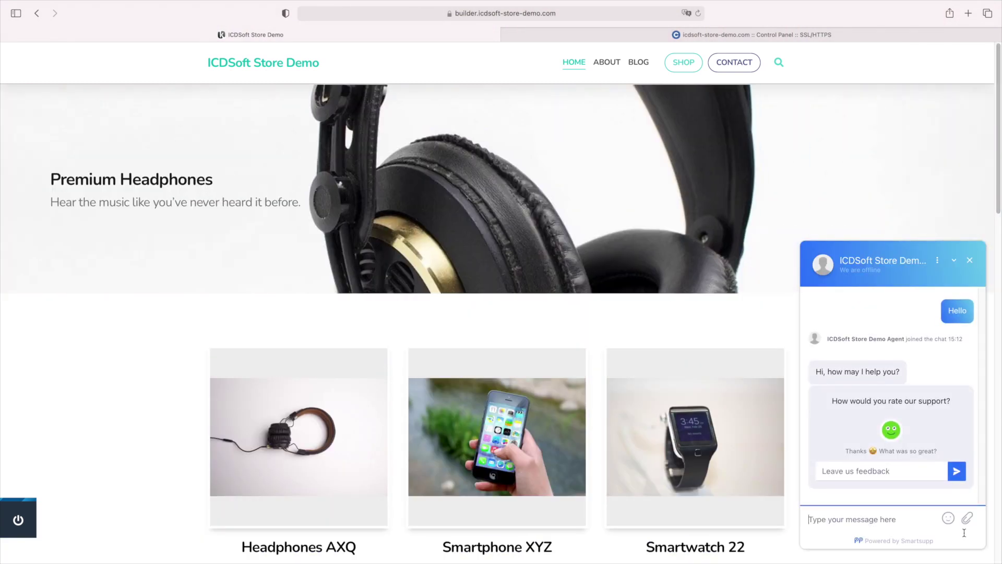
# Go to the About page and scroll through its slanted teal divider section
pyautogui.click(607, 62)
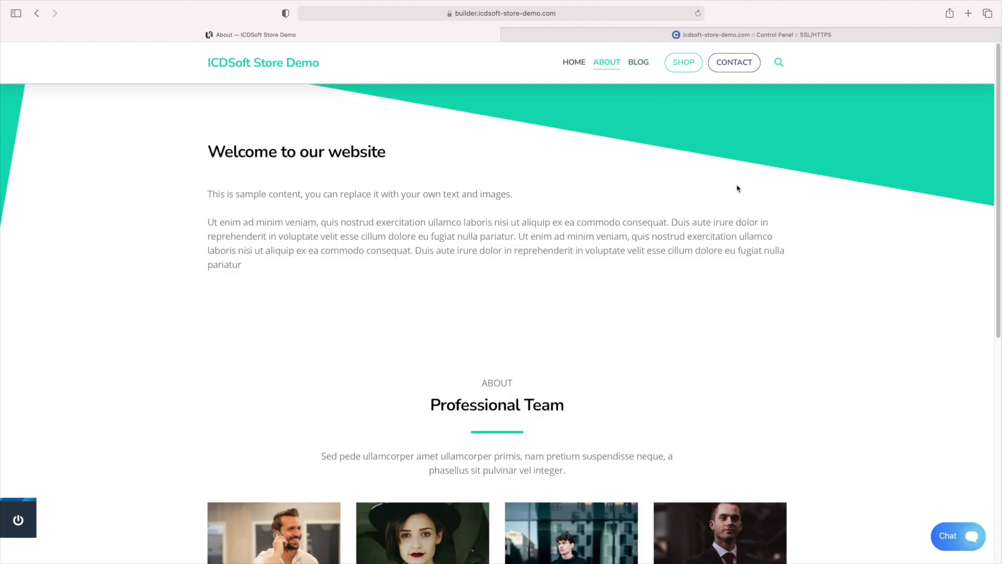
pyautogui.scroll(-3, 1000, 284)
pyautogui.scroll(-4, 1001, 283)
pyautogui.scroll(8, 681, 123)
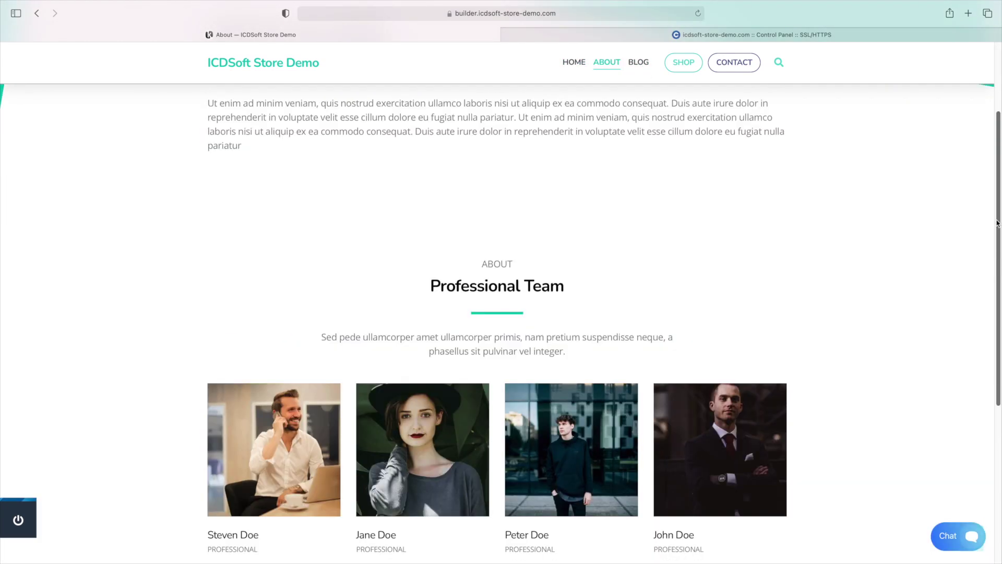